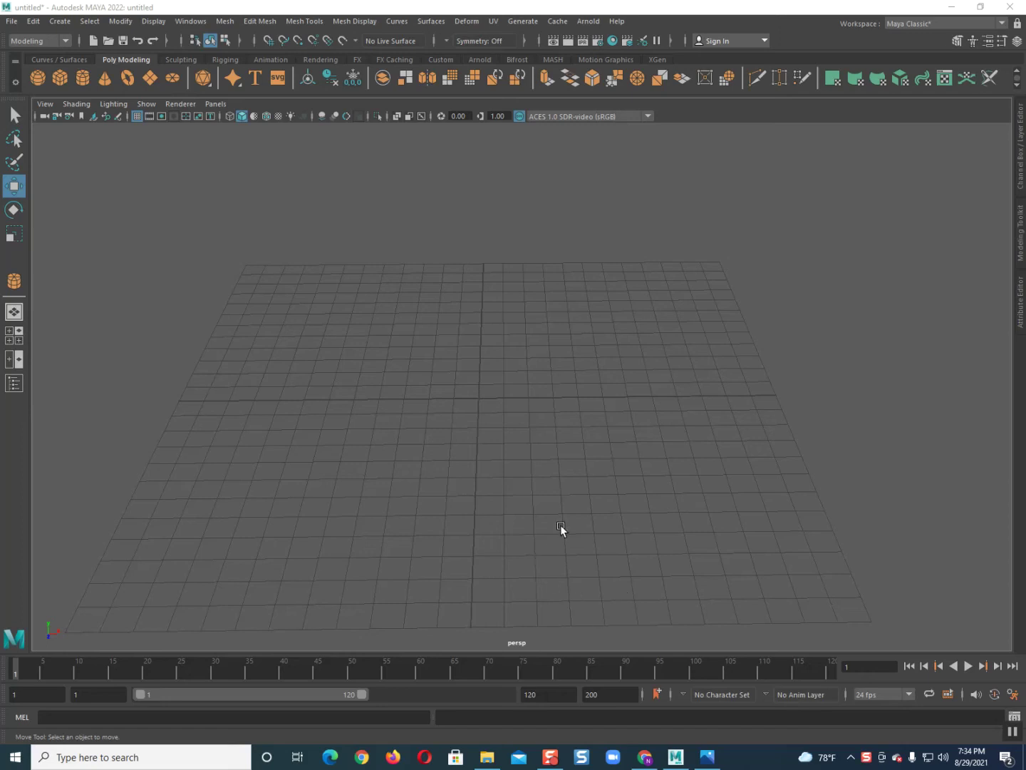
# - Switch to a two-pane layout with the front orthographic view beside persp, then pan around
pyautogui.moveTo(560, 524)
pyautogui.keyDown('alt'); pyautogui.mouseDown(button='middle')
pyautogui.moveTo(594, 503)
pyautogui.moveTo(549, 484)
pyautogui.moveTo(565, 515)
pyautogui.moveTo(560, 486)
pyautogui.moveTo(580, 502)
pyautogui.mouseUp(button='middle'); pyautogui.keyUp('alt')
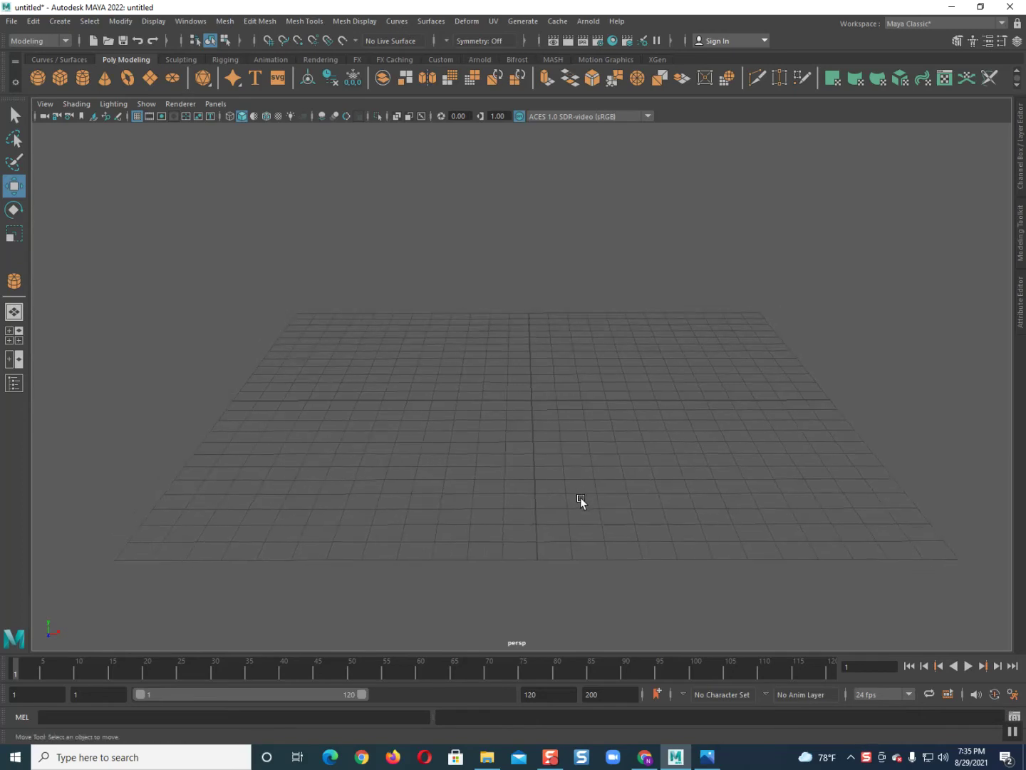
pyautogui.click(18, 365)
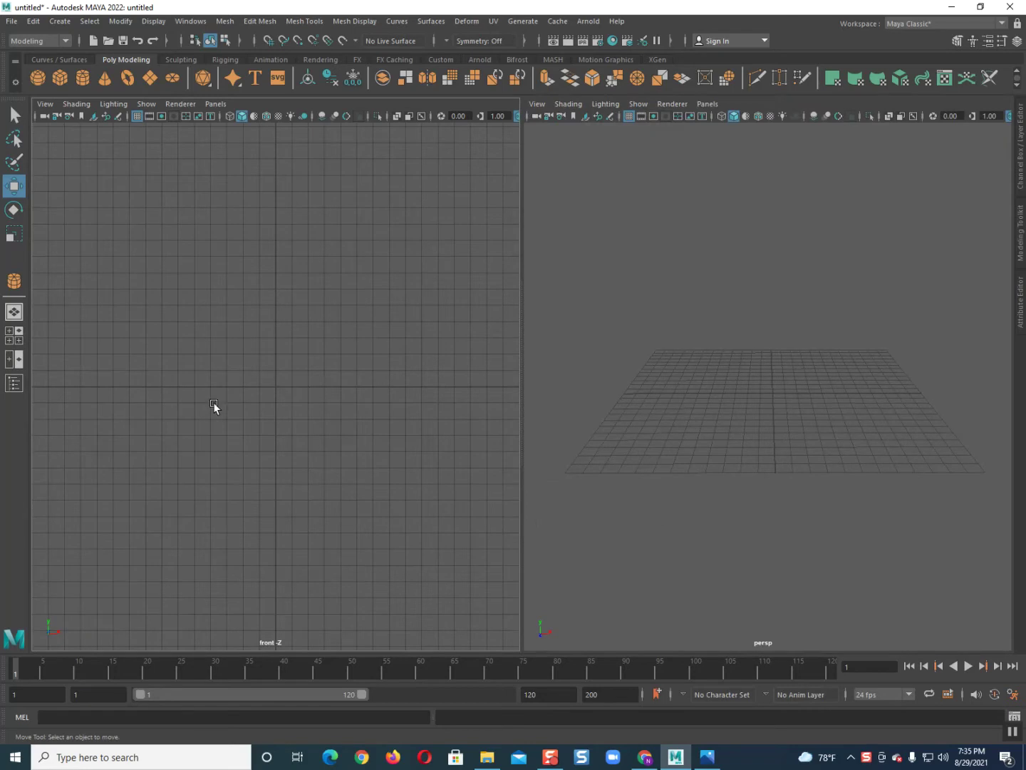
pyautogui.moveTo(236, 419)
pyautogui.keyDown('alt'); pyautogui.mouseDown(button='middle')
pyautogui.moveTo(282, 355)
pyautogui.moveTo(459, 378)
pyautogui.mouseUp(button='middle'); pyautogui.keyUp('alt')
pyautogui.keyDown('alt'); pyautogui.moveTo(681, 356); pyautogui.dragTo(686, 360, button='middle'); pyautogui.keyUp('alt')
pyautogui.keyDown('alt'); pyautogui.moveTo(687, 360); pyautogui.dragTo(683, 382); pyautogui.keyUp('alt')
pyautogui.keyDown('alt'); pyautogui.moveTo(260, 325); pyautogui.dragTo(244, 320, button='middle'); pyautogui.keyUp('alt')
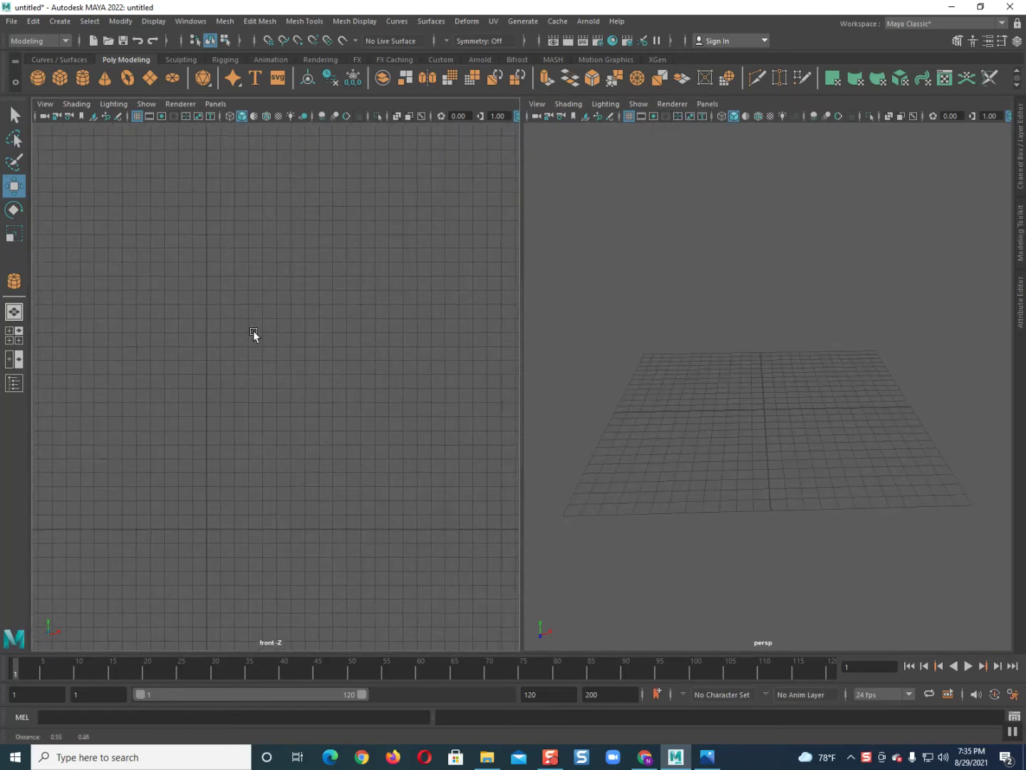
# - Load the TV-unit JPG from the Desktop as the front view's image plane
pyautogui.click(94, 116)
pyautogui.click(177, 246)
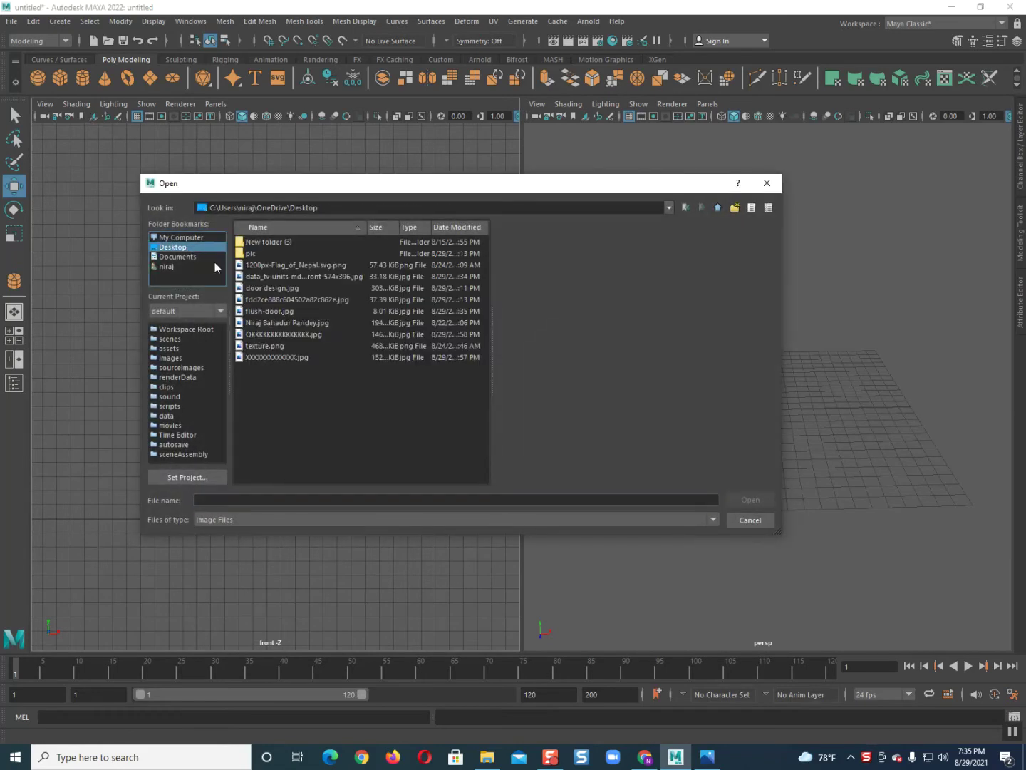
pyautogui.click(263, 265)
pyautogui.press('Down')
pyautogui.press('Down')
pyautogui.press('Down')
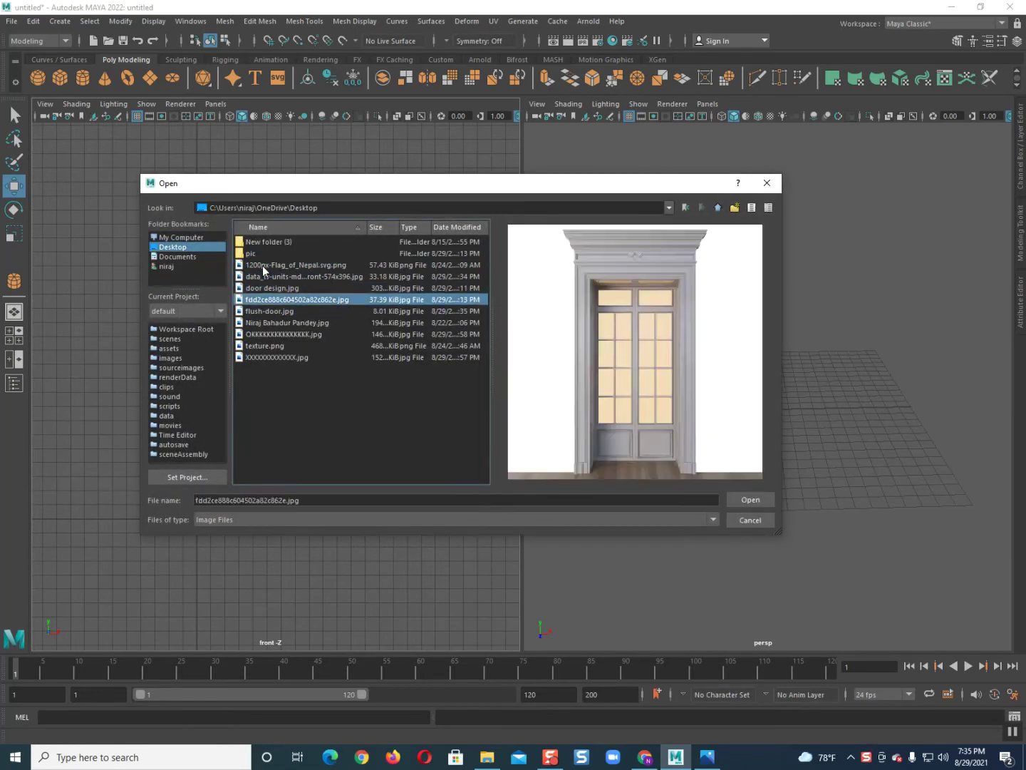
pyautogui.press('Up')
pyautogui.press('Up')
pyautogui.press('Return')
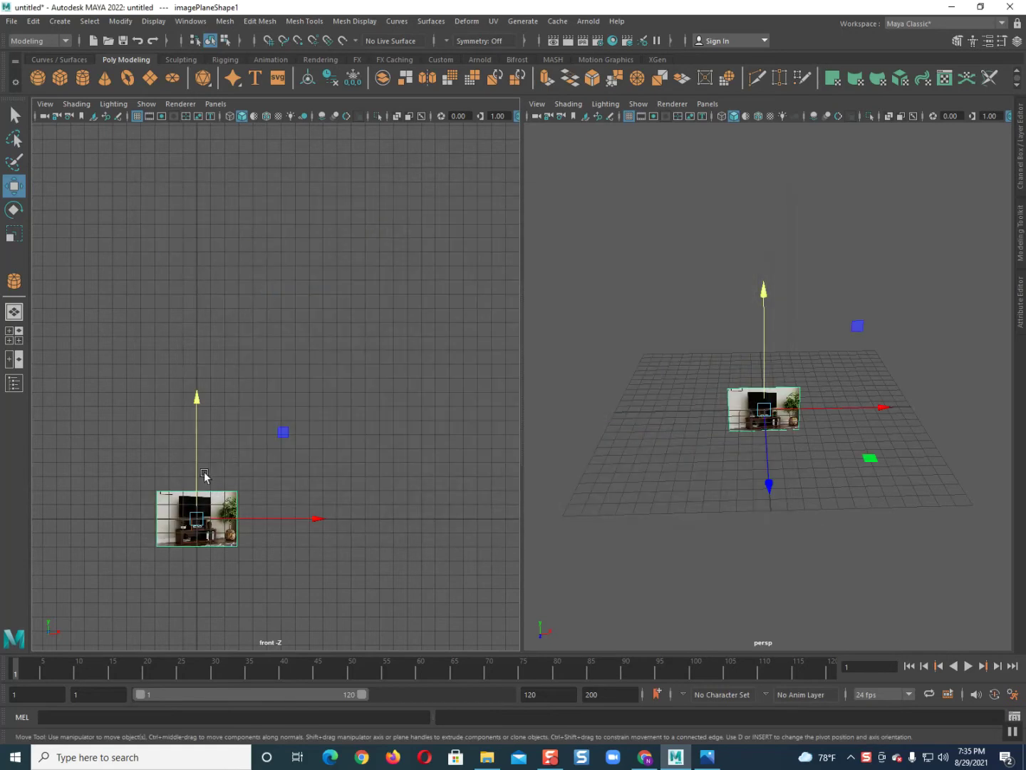
# - Raise the image plane above the grid and slide it left along X
pyautogui.moveTo(195, 476)
pyautogui.mouseDown()
pyautogui.moveTo(220, 378)
pyautogui.moveTo(221, 447)
pyautogui.moveTo(267, 489)
pyautogui.moveTo(307, 488)
pyautogui.moveTo(320, 412)
pyautogui.moveTo(313, 421)
pyautogui.mouseUp()
pyautogui.press('r')
pyautogui.scroll(-5, 313, 422)
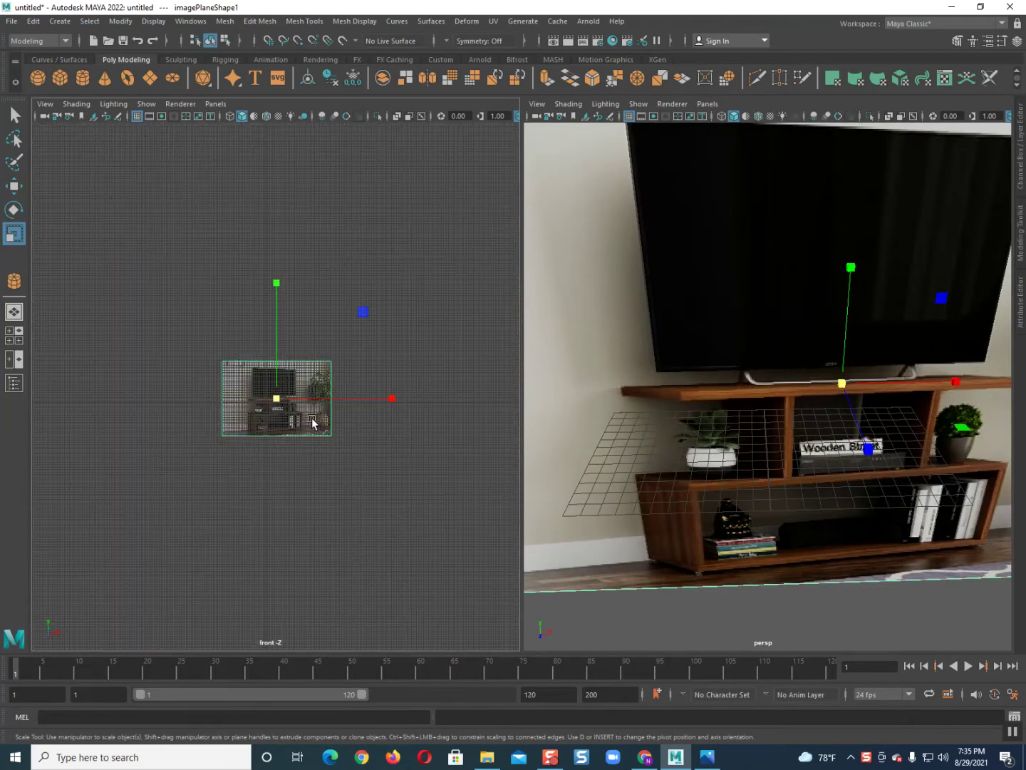
pyautogui.keyDown('alt'); pyautogui.moveTo(312, 422); pyautogui.dragTo(451, 434, button='middle'); pyautogui.keyUp('alt')
pyautogui.press('w')
pyautogui.moveTo(455, 415)
pyautogui.mouseDown()
pyautogui.moveTo(168, 407)
pyautogui.moveTo(236, 417)
pyautogui.mouseUp()
pyautogui.keyDown('alt'); pyautogui.moveTo(236, 418); pyautogui.dragTo(367, 421, button='middle'); pyautogui.keyUp('alt')
pyautogui.scroll(3, 367, 421)
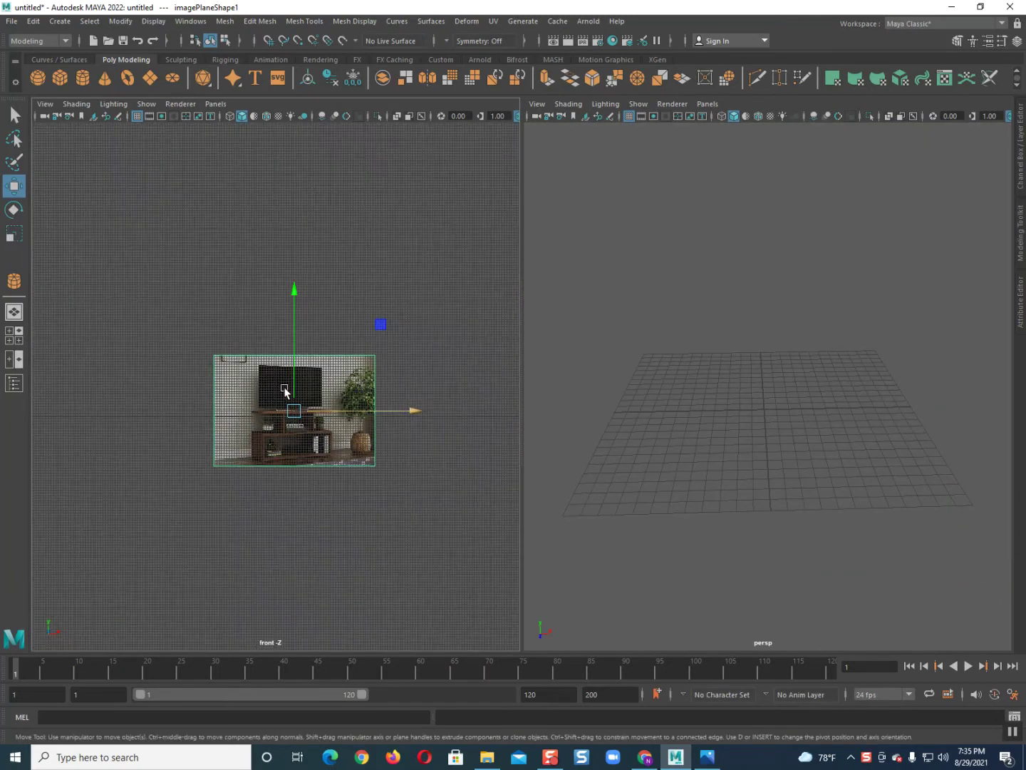
# - Hide the front-view grid and show the Channel Box/Layer Editor
pyautogui.click(137, 116)
pyautogui.scroll(2, 355, 442)
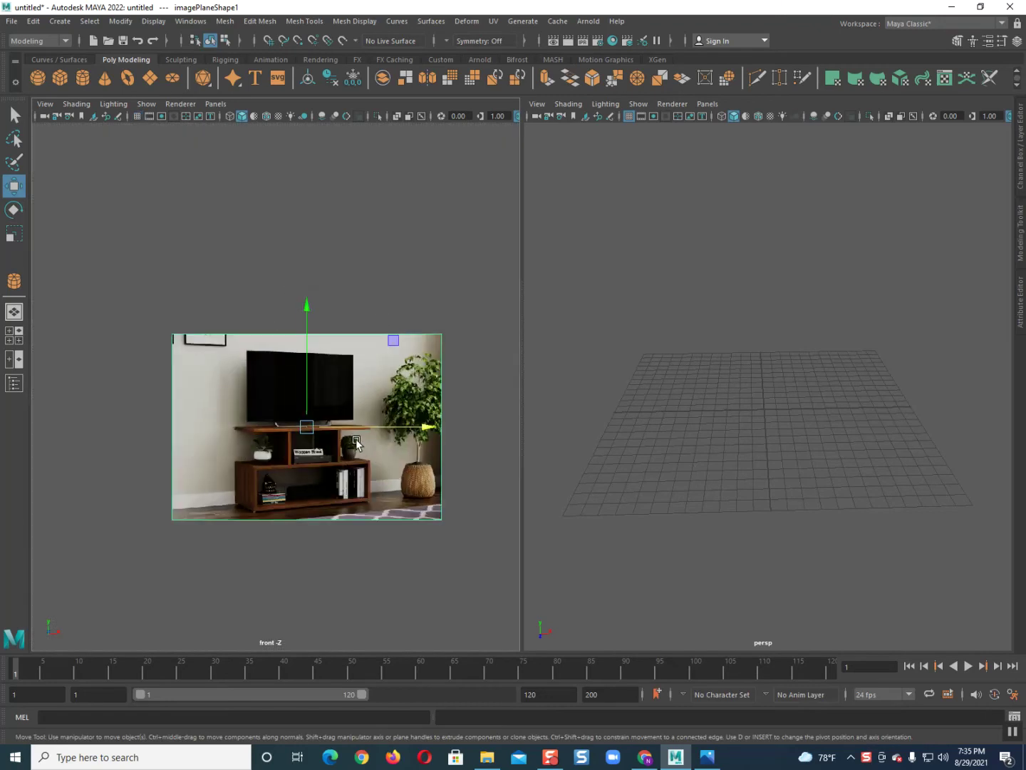
pyautogui.scroll(2, 357, 442)
pyautogui.scroll(2, 355, 442)
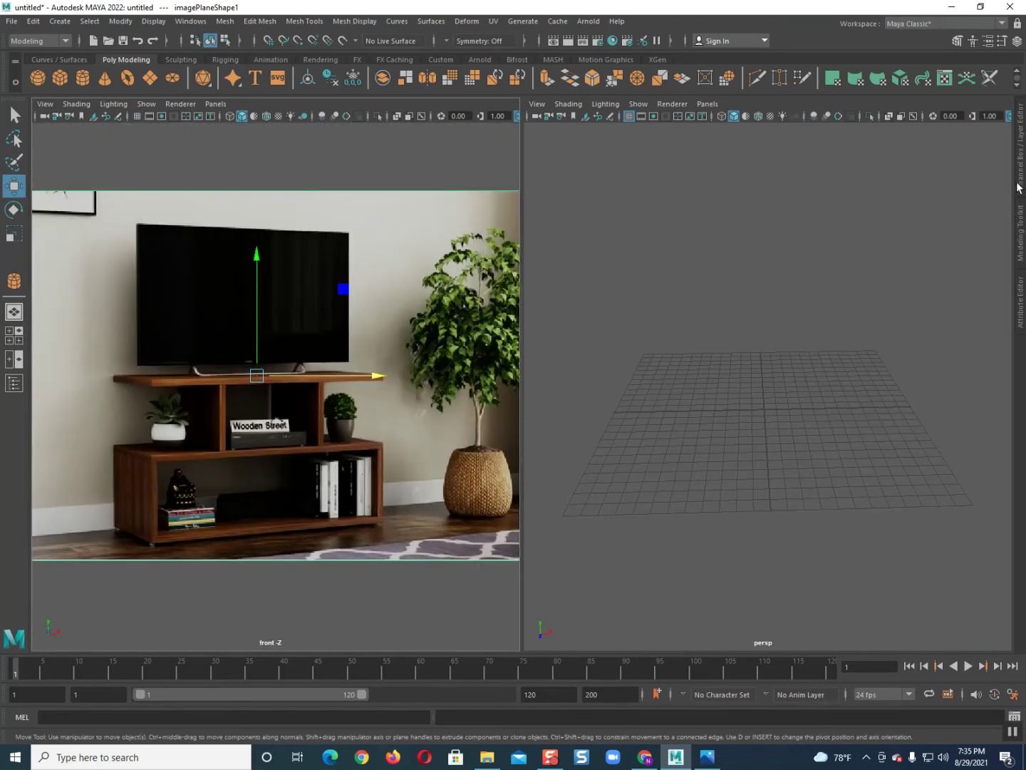
pyautogui.click(1020, 187)
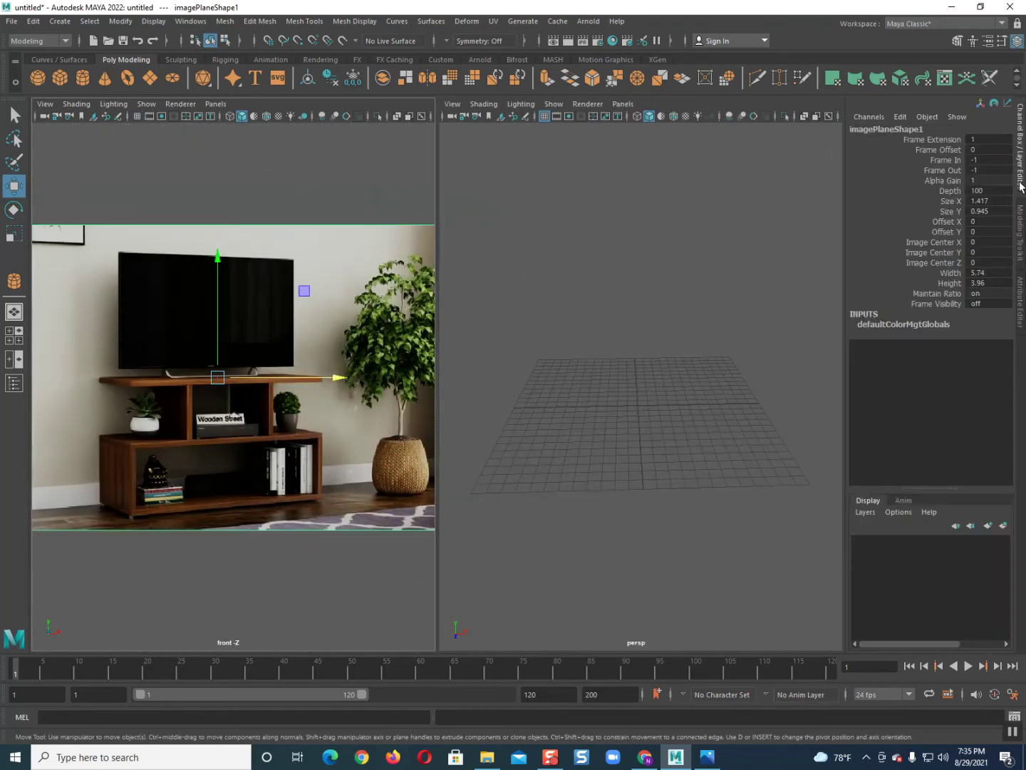
# - Assign the image plane to a new red layer 'image_layer', set it to reference (R), and deselect
pyautogui.click(989, 525)
pyautogui.doubleClick(929, 543)
pyautogui.write('image_laye')
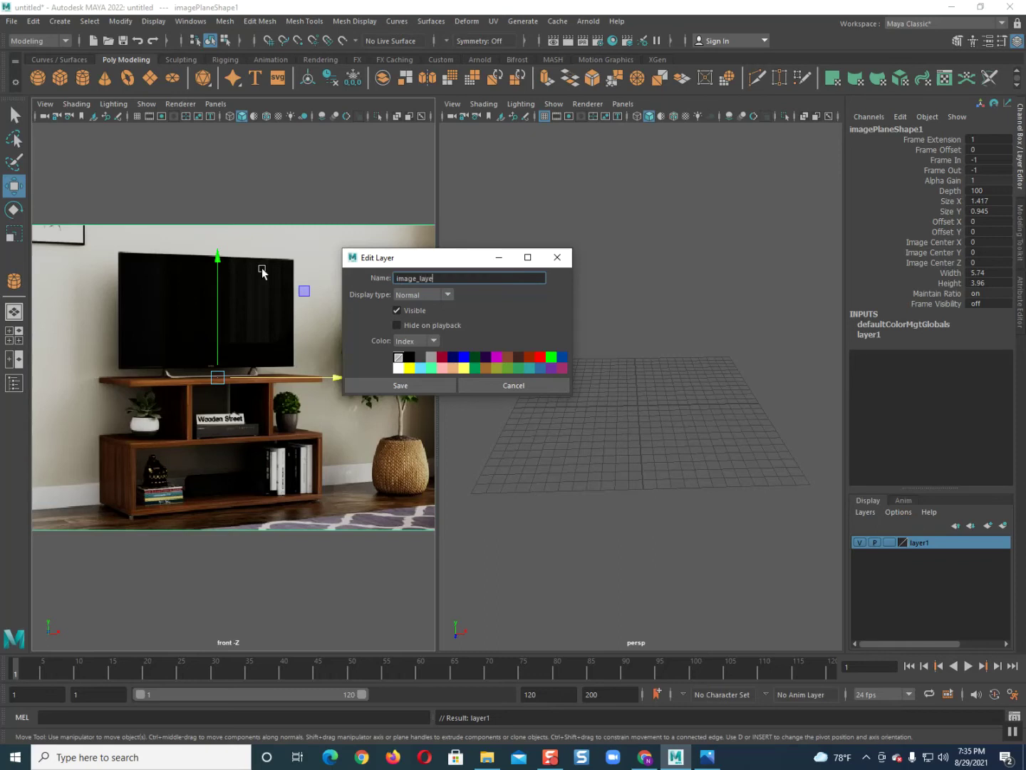
pyautogui.write('r')
pyautogui.press('Return')
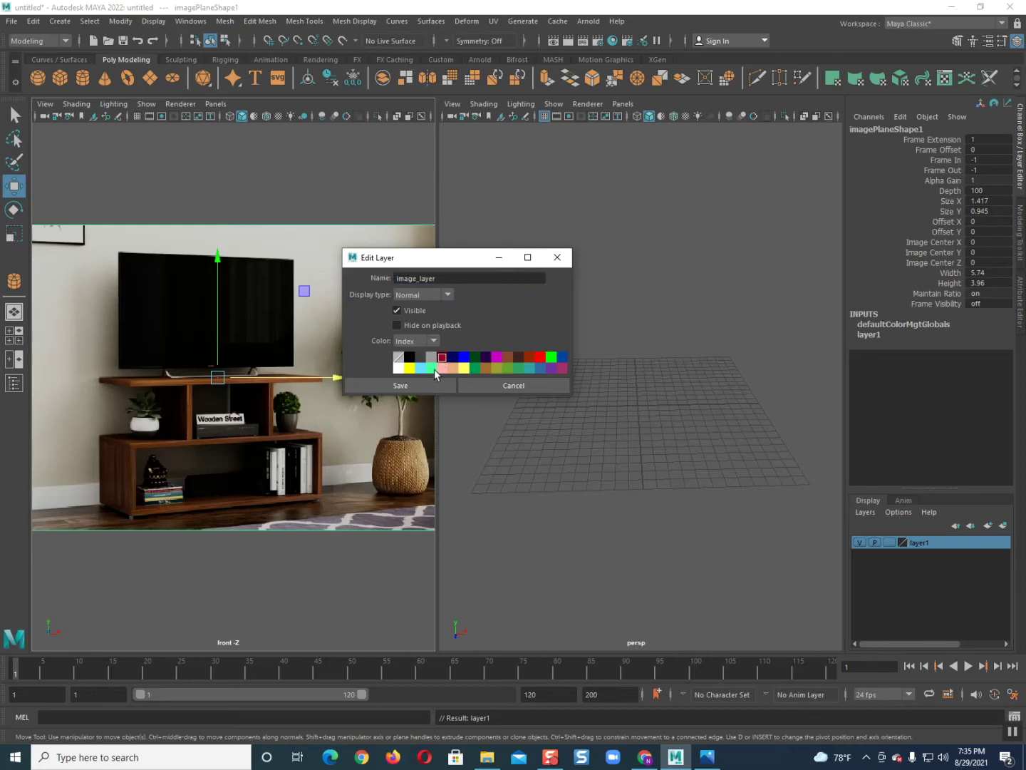
pyautogui.click(421, 385)
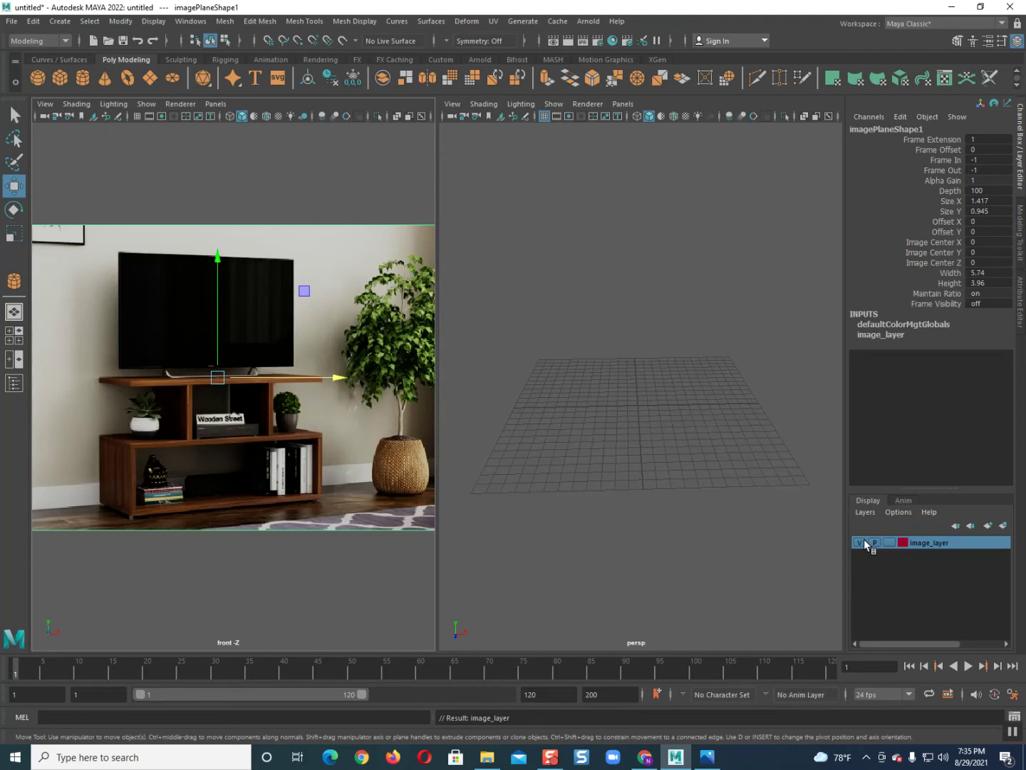
pyautogui.click(889, 542)
pyautogui.click(330, 503)
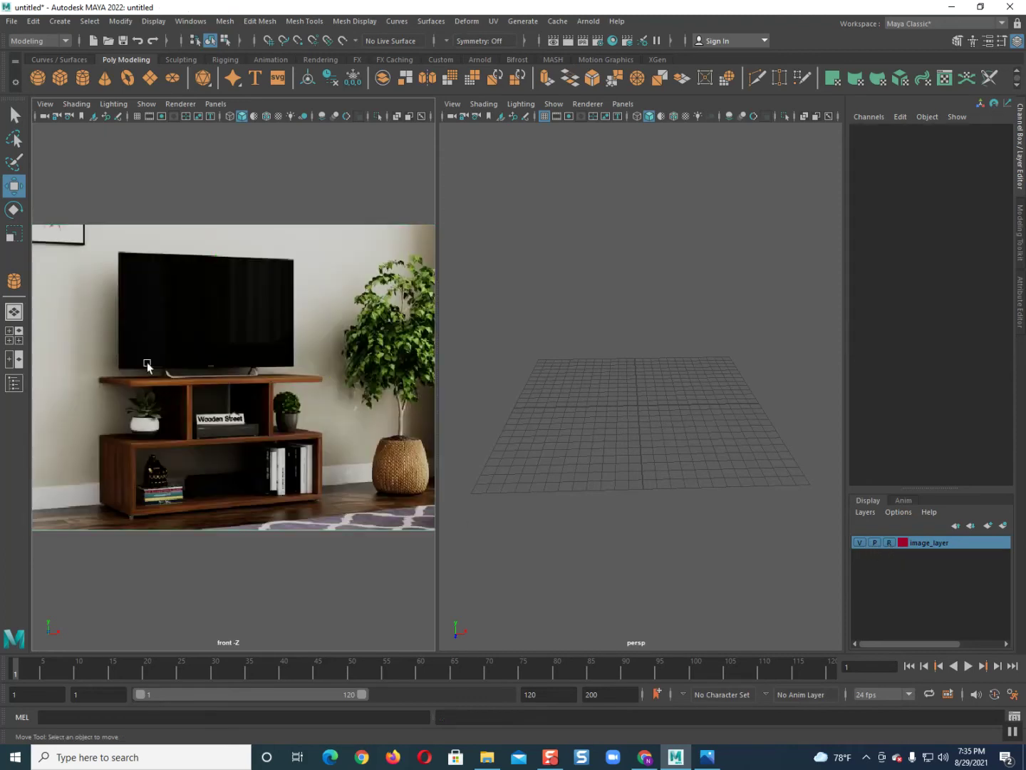
# - Widen the perspective pane by moving the viewport divider left
pyautogui.scroll(2, 265, 370)
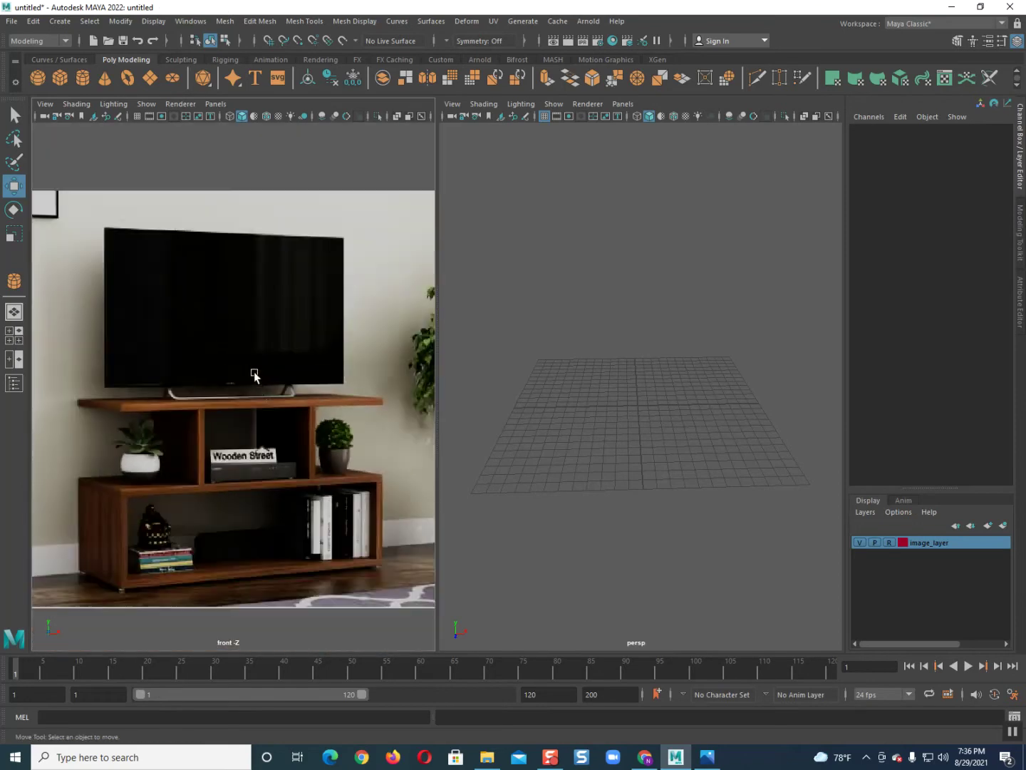
pyautogui.scroll(-3, 254, 373)
pyautogui.scroll(2, 640, 416)
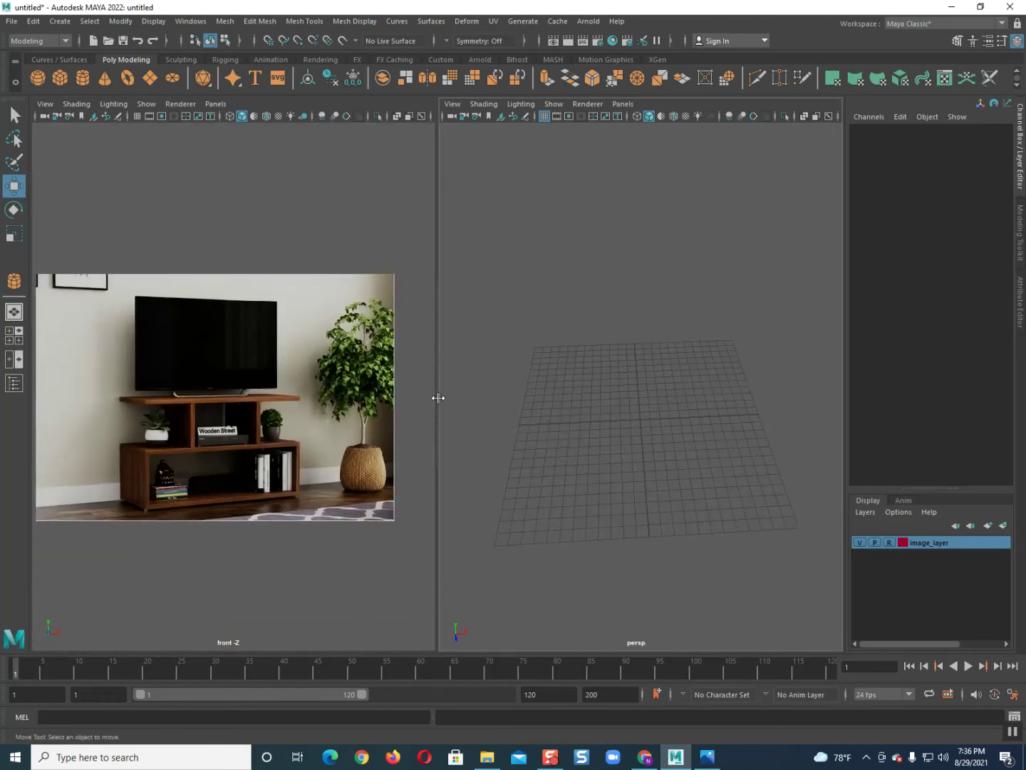
pyautogui.moveTo(439, 398); pyautogui.dragTo(344, 385)
pyautogui.keyDown('alt'); pyautogui.moveTo(598, 407); pyautogui.dragTo(575, 360); pyautogui.keyUp('alt')
# - Zoom and pan the front view to frame the whole TV-unit reference
pyautogui.scroll(-3, 576, 359)
pyautogui.scroll(-1, 594, 416)
pyautogui.scroll(3, 170, 408)
pyautogui.moveTo(171, 408)
pyautogui.keyDown('alt'); pyautogui.mouseDown(button='middle')
pyautogui.moveTo(200, 397)
pyautogui.moveTo(206, 415)
pyautogui.moveTo(256, 395)
pyautogui.mouseUp(button='middle'); pyautogui.keyUp('alt')
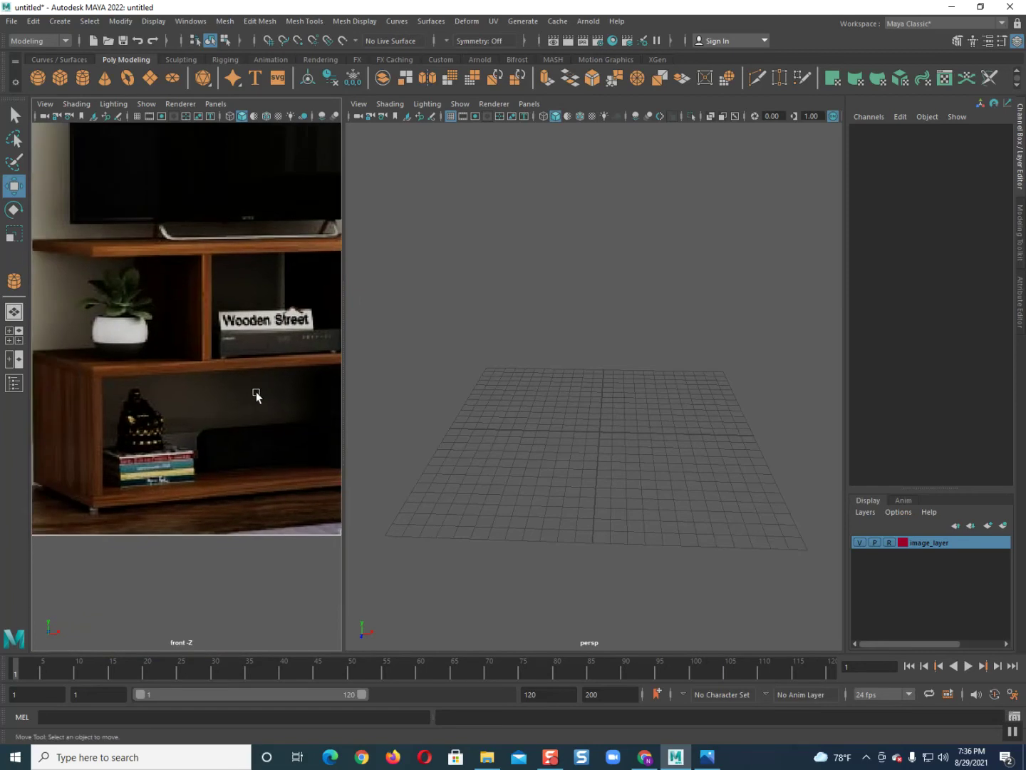
pyautogui.scroll(-2, 256, 394)
pyautogui.scroll(-1, 228, 405)
pyautogui.scroll(-1, 221, 420)
pyautogui.scroll(-1, 214, 425)
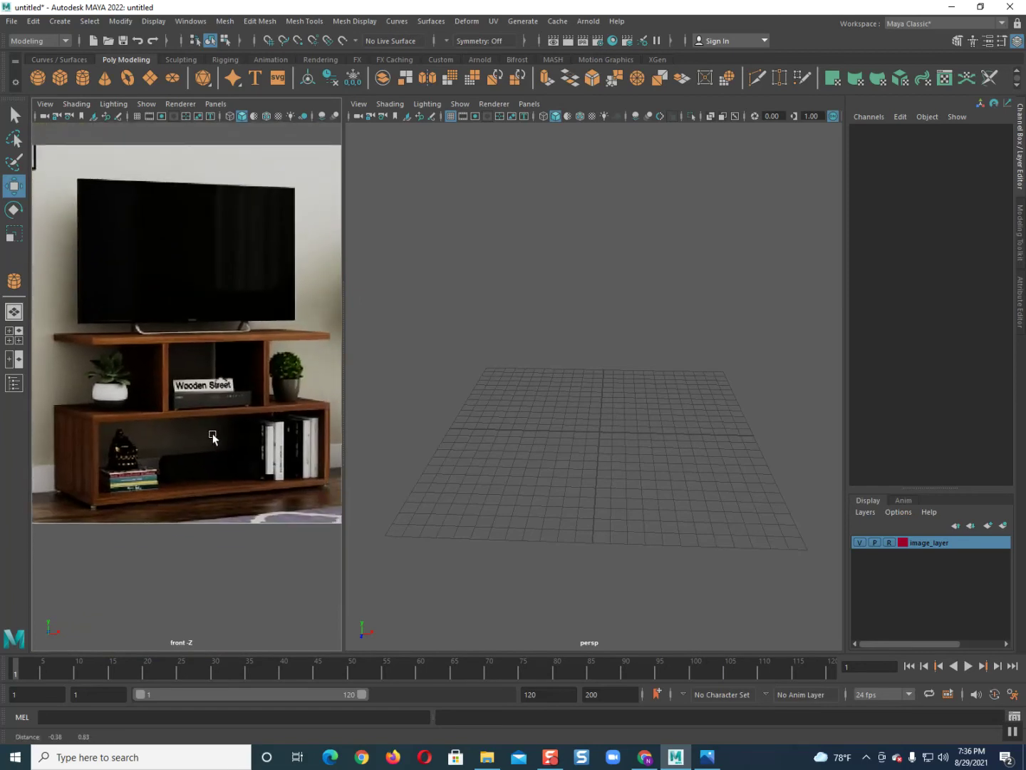
pyautogui.keyDown('alt'); pyautogui.moveTo(212, 436); pyautogui.dragTo(219, 441, button='middle'); pyautogui.keyUp('alt')
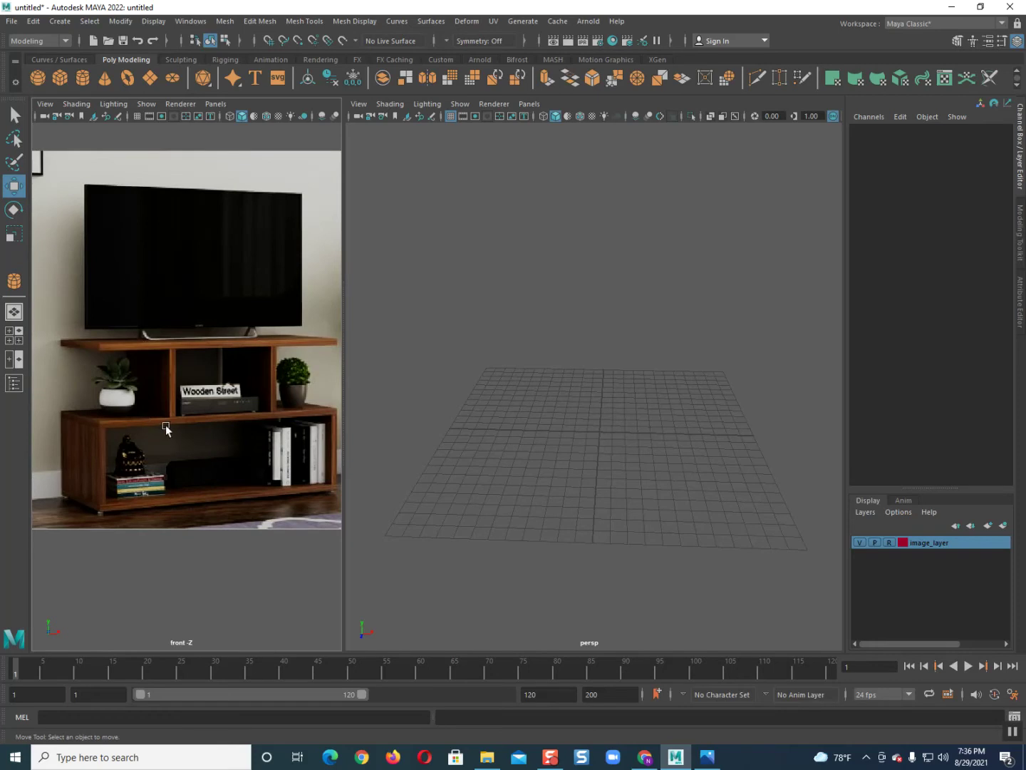
pyautogui.moveTo(628, 438)
pyautogui.keyDown('alt'); pyautogui.mouseDown()
pyautogui.moveTo(591, 426)
pyautogui.moveTo(580, 435)
pyautogui.mouseUp(); pyautogui.keyUp('alt')
# - Draw a polygon cube on the perspective grid
pyautogui.click(68, 77)
pyautogui.keyDown('alt'); pyautogui.moveTo(543, 335); pyautogui.dragTo(663, 487); pyautogui.keyUp('alt')
pyautogui.scroll(-3, 663, 485)
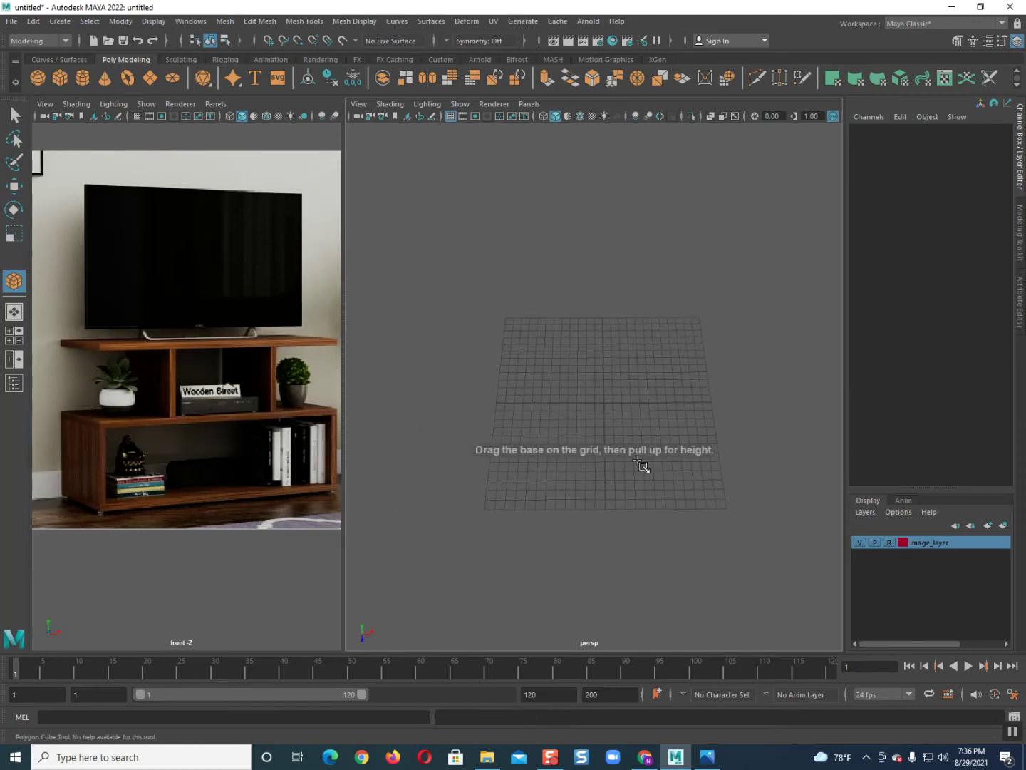
pyautogui.moveTo(536, 357)
pyautogui.mouseDown()
pyautogui.moveTo(691, 480)
pyautogui.moveTo(630, 436)
pyautogui.moveTo(622, 318)
pyautogui.moveTo(592, 378)
pyautogui.moveTo(645, 385)
pyautogui.moveTo(590, 404)
pyautogui.mouseUp()
pyautogui.press('w')
# - Scale the cube wider along X and slightly taller, to about 1.518 × 1.038 × 1.011
pyautogui.scroll(-3, 645, 384)
pyautogui.scroll(2, 590, 402)
pyautogui.moveTo(548, 442)
pyautogui.keyDown('alt'); pyautogui.mouseDown()
pyautogui.moveTo(573, 433)
pyautogui.moveTo(548, 431)
pyautogui.mouseUp(); pyautogui.keyUp('alt')
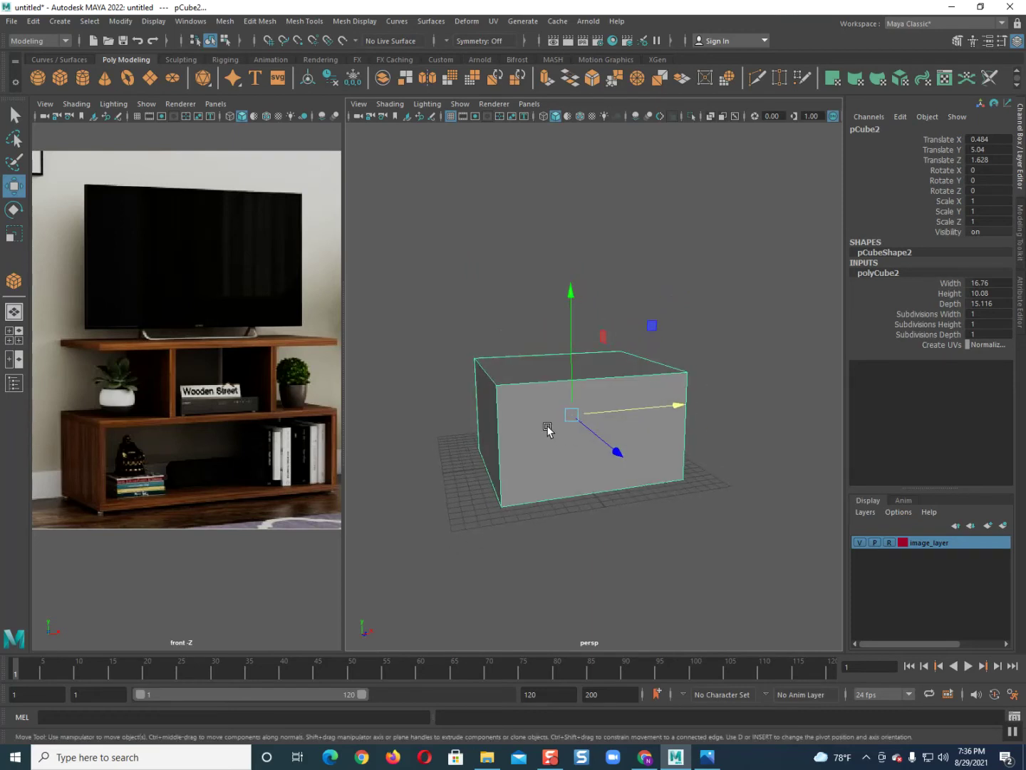
pyautogui.scroll(-3, 548, 429)
pyautogui.press('r')
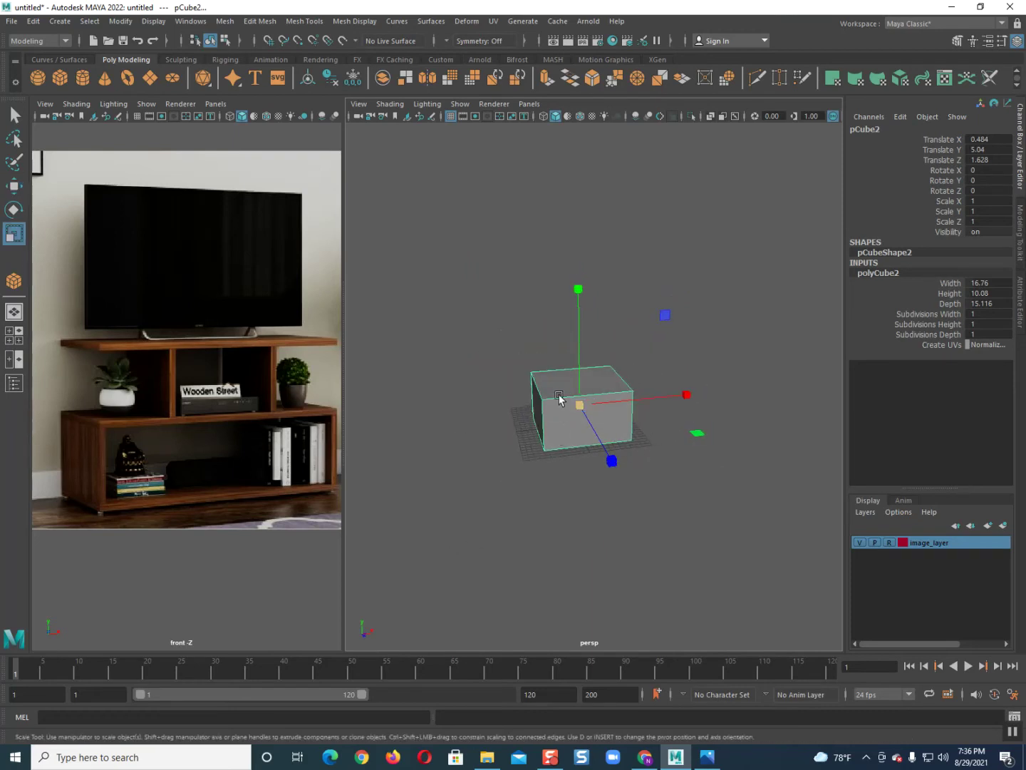
pyautogui.moveTo(605, 400); pyautogui.dragTo(729, 390)
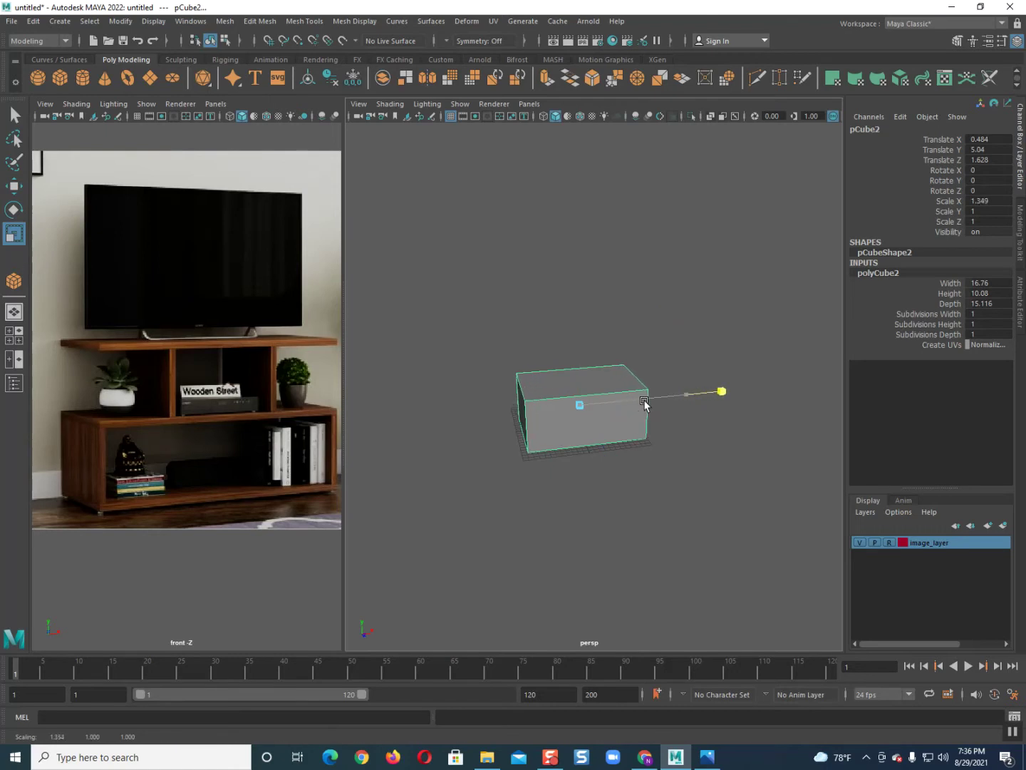
pyautogui.moveTo(622, 432)
pyautogui.keyDown('alt'); pyautogui.mouseDown()
pyautogui.moveTo(587, 358)
pyautogui.moveTo(596, 335)
pyautogui.mouseUp(); pyautogui.keyUp('alt')
pyautogui.moveTo(595, 335)
pyautogui.keyDown('alt'); pyautogui.mouseDown()
pyautogui.moveTo(714, 414)
pyautogui.moveTo(728, 412)
pyautogui.moveTo(703, 412)
pyautogui.moveTo(666, 440)
pyautogui.moveTo(575, 433)
pyautogui.moveTo(600, 433)
pyautogui.moveTo(596, 420)
pyautogui.moveTo(619, 439)
pyautogui.moveTo(648, 440)
pyautogui.moveTo(606, 436)
pyautogui.mouseUp(); pyautogui.keyUp('alt')
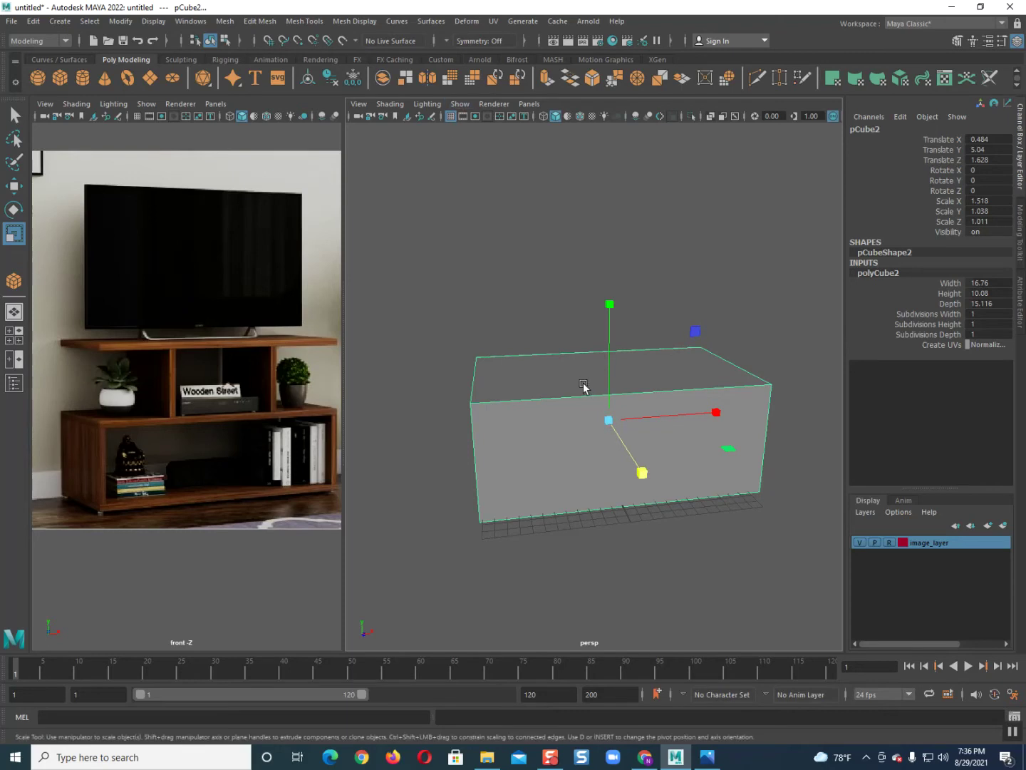
# - Insert several edge loops across the box with the edge loop tool
pyautogui.click(305, 21)
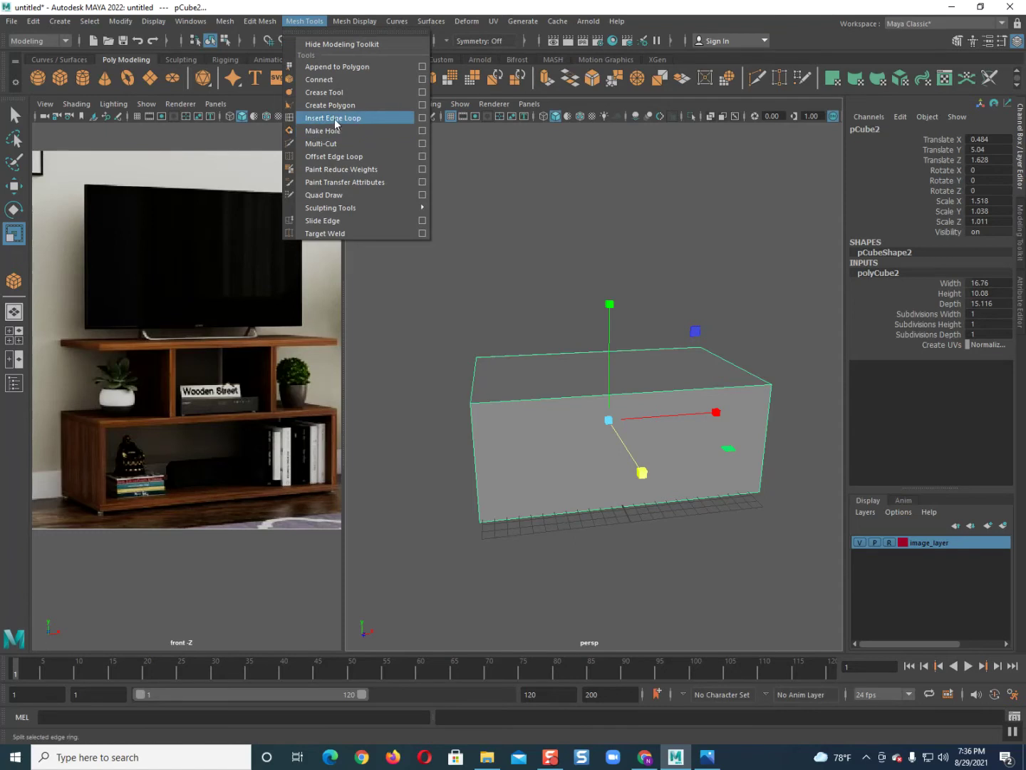
pyautogui.click(328, 118)
pyautogui.scroll(5, 500, 363)
pyautogui.scroll(-1, 469, 420)
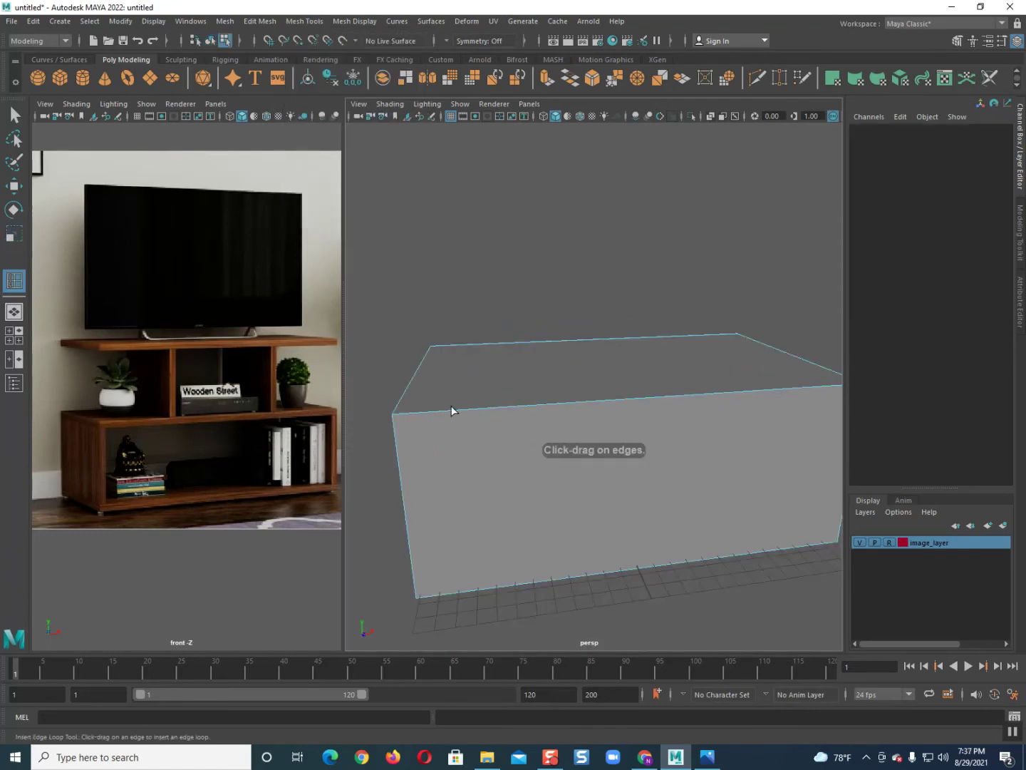
pyautogui.moveTo(433, 410); pyautogui.dragTo(424, 411)
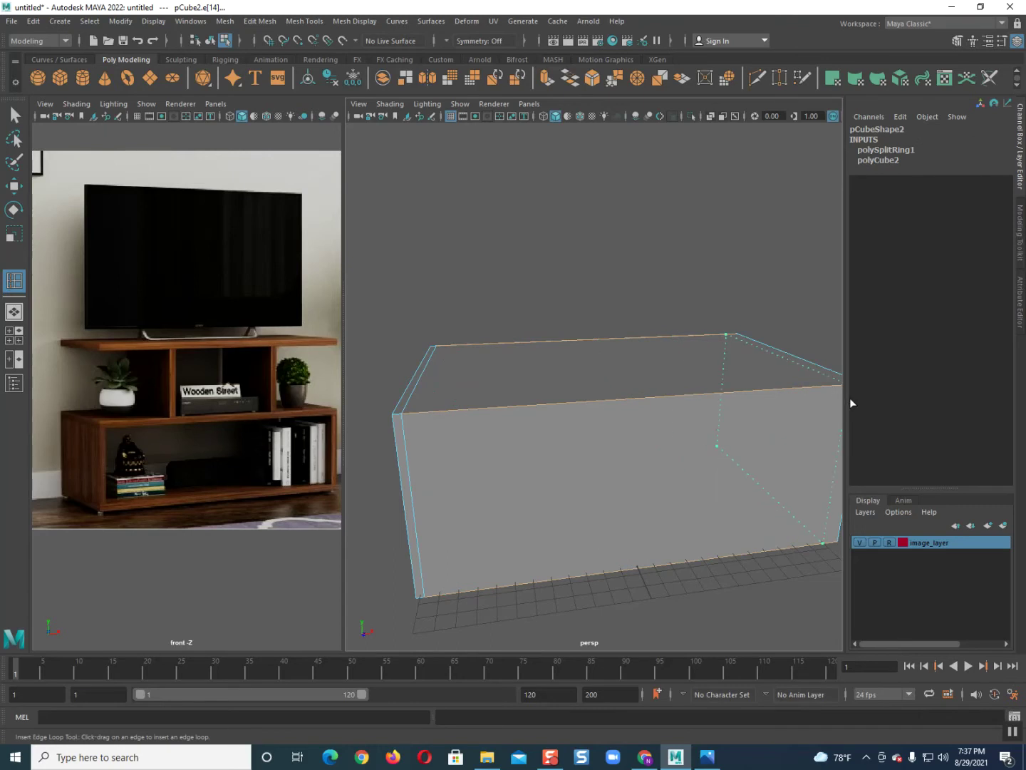
pyautogui.moveTo(850, 398); pyautogui.dragTo(856, 396)
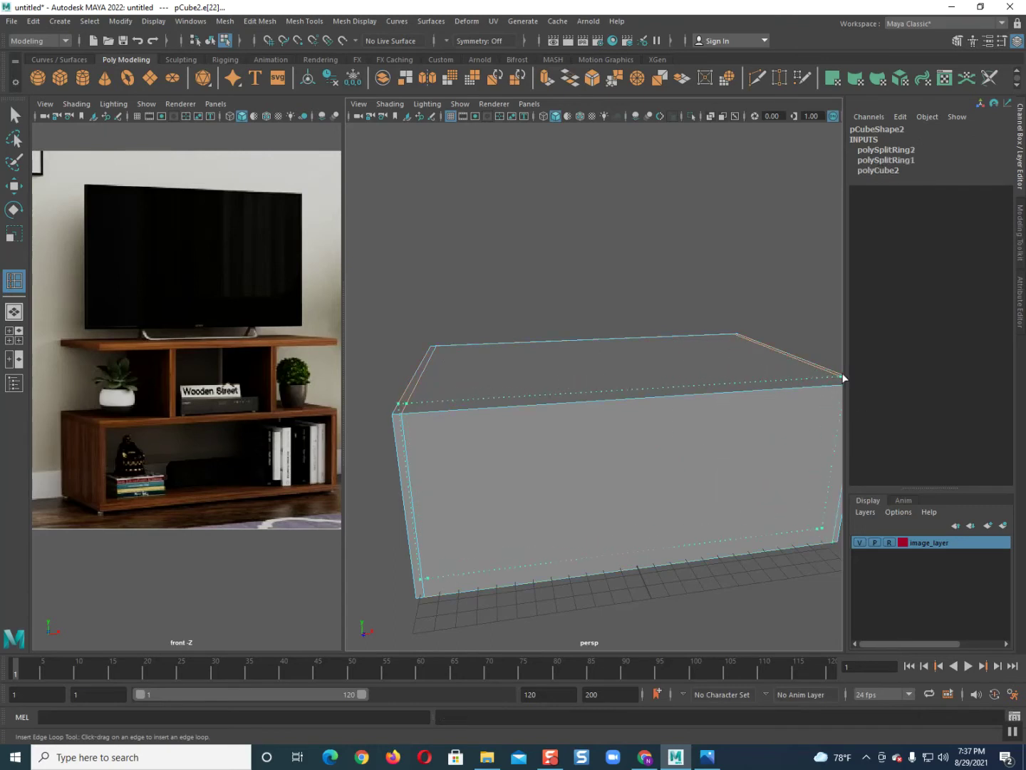
pyautogui.click(849, 379)
pyautogui.moveTo(427, 358); pyautogui.dragTo(438, 349)
pyautogui.moveTo(416, 522)
pyautogui.mouseDown()
pyautogui.moveTo(440, 607)
pyautogui.moveTo(438, 581)
pyautogui.mouseUp()
# - Undo the inserted edge loops with Ctrl+Z
pyautogui.scroll(-3, 456, 514)
pyautogui.scroll(2, 459, 508)
pyautogui.hotkey('ctrl', 'z')
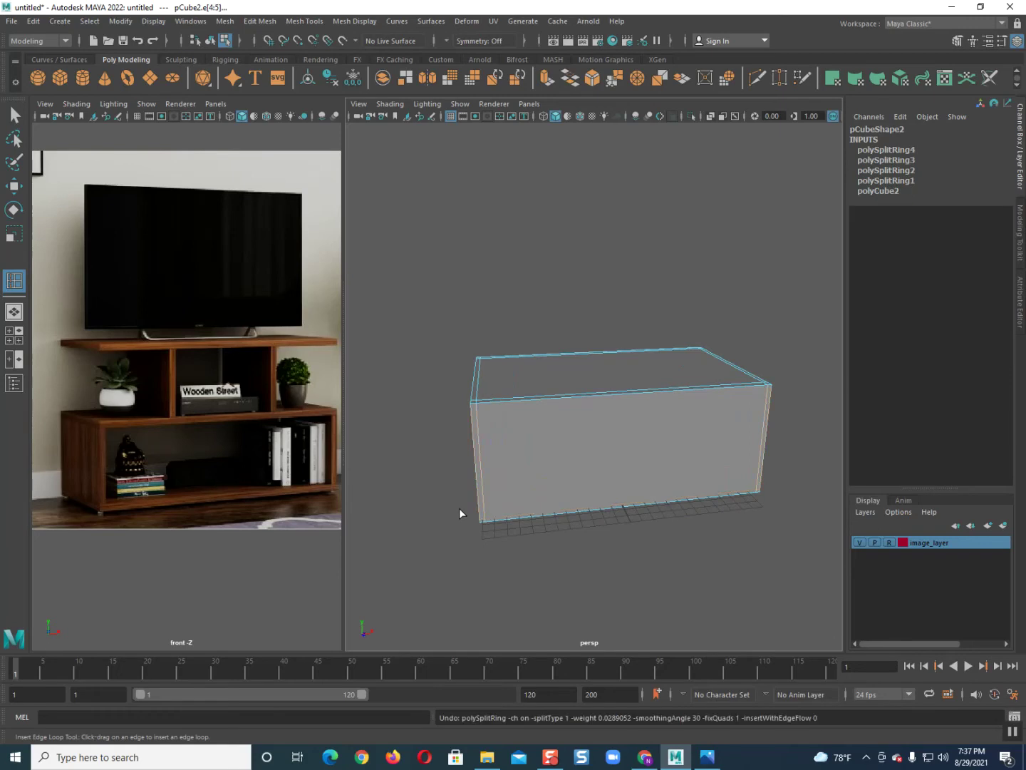
pyautogui.hotkey('ctrl', 'z')
pyautogui.hotkey('ctrl', 'z')
pyautogui.hotkey('ctrl', 'z')
pyautogui.hotkey('ctrl', 'z')
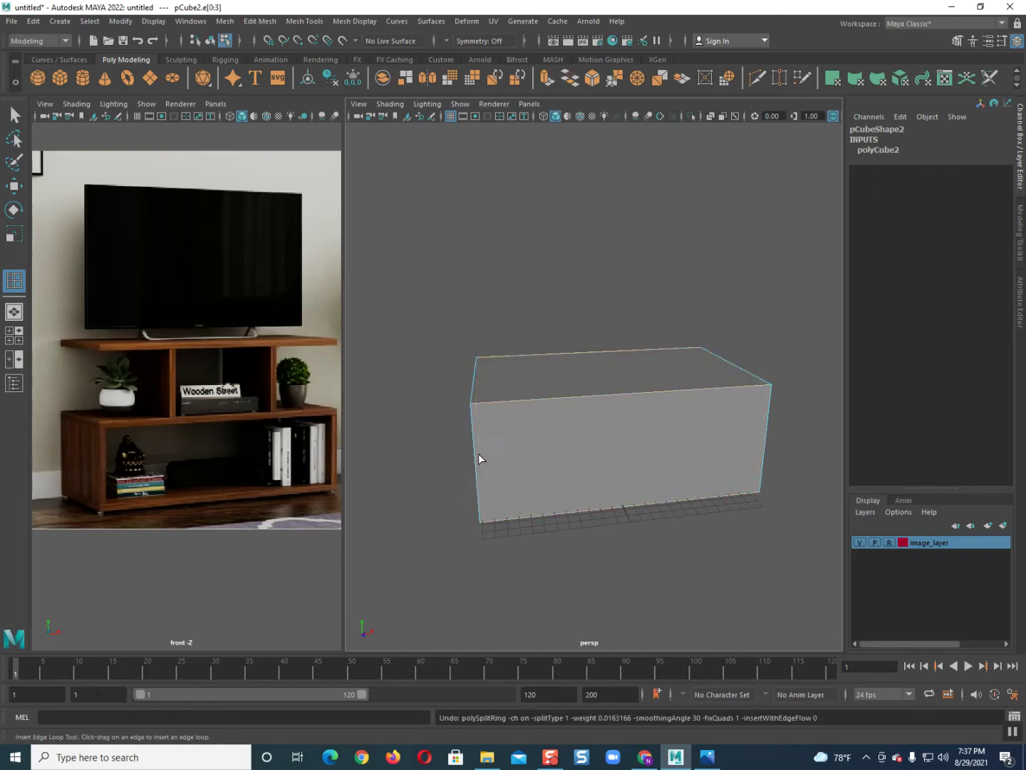
# - Return to object mode and bevel the box's edges, raising segments to 9
pyautogui.press('q')
pyautogui.moveTo(517, 393); pyautogui.dragTo(580, 375, button='right')
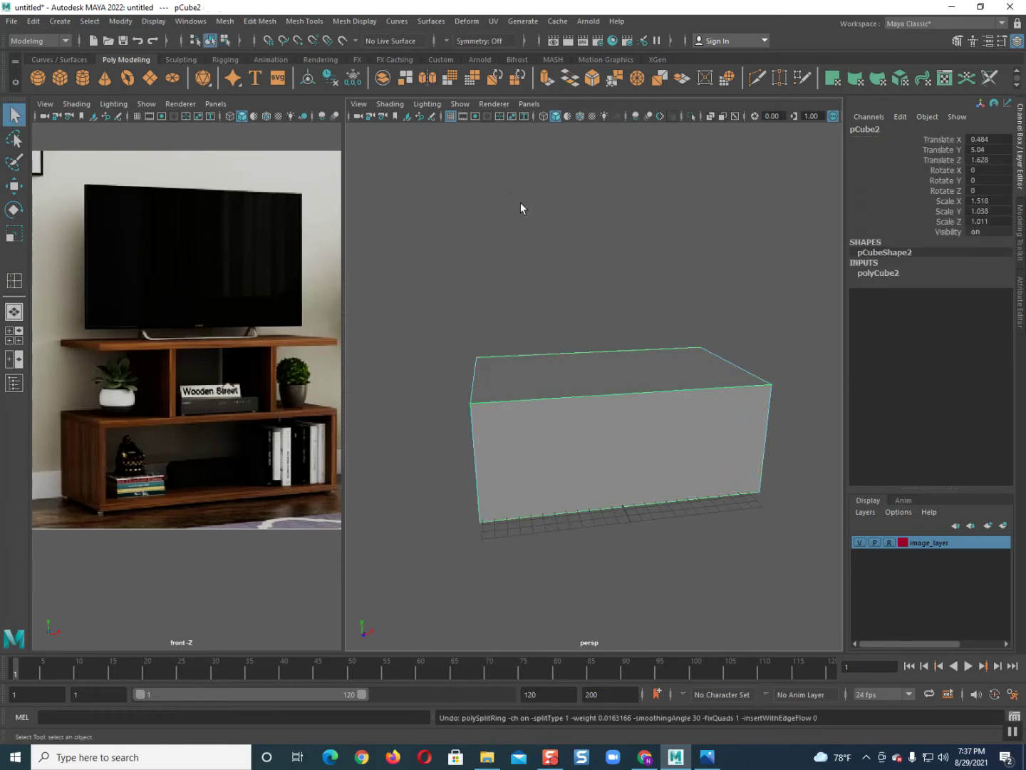
pyautogui.click(614, 80)
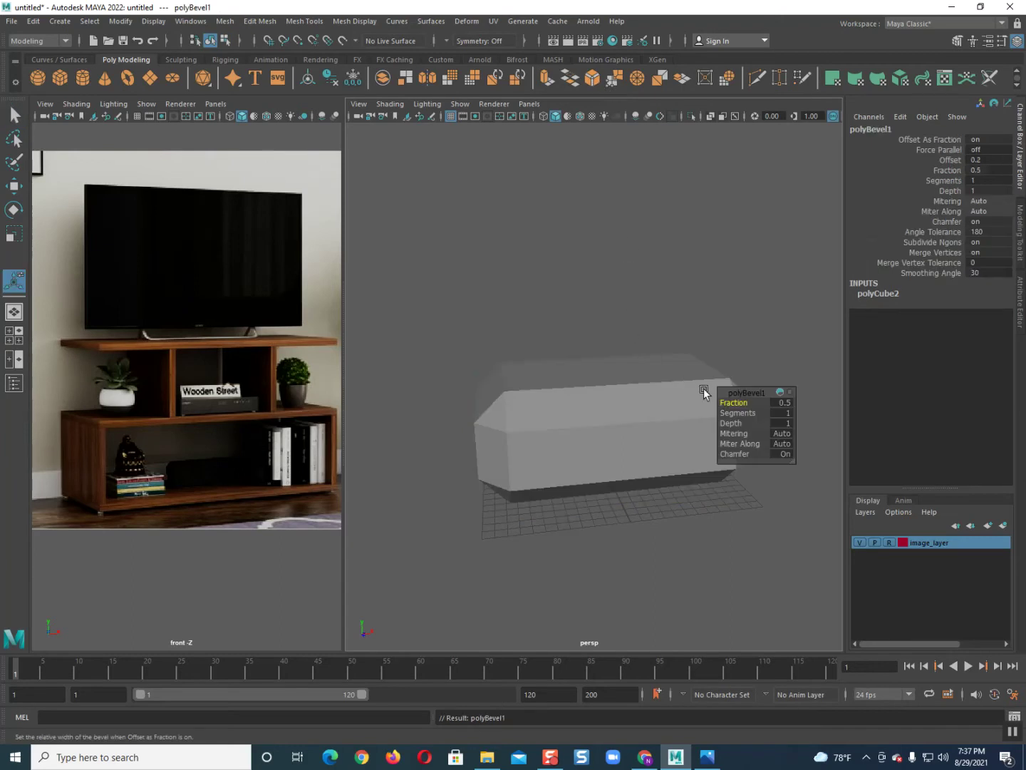
pyautogui.moveTo(734, 413)
pyautogui.mouseDown()
pyautogui.moveTo(761, 414)
pyautogui.moveTo(723, 403)
pyautogui.moveTo(743, 412)
pyautogui.mouseUp()
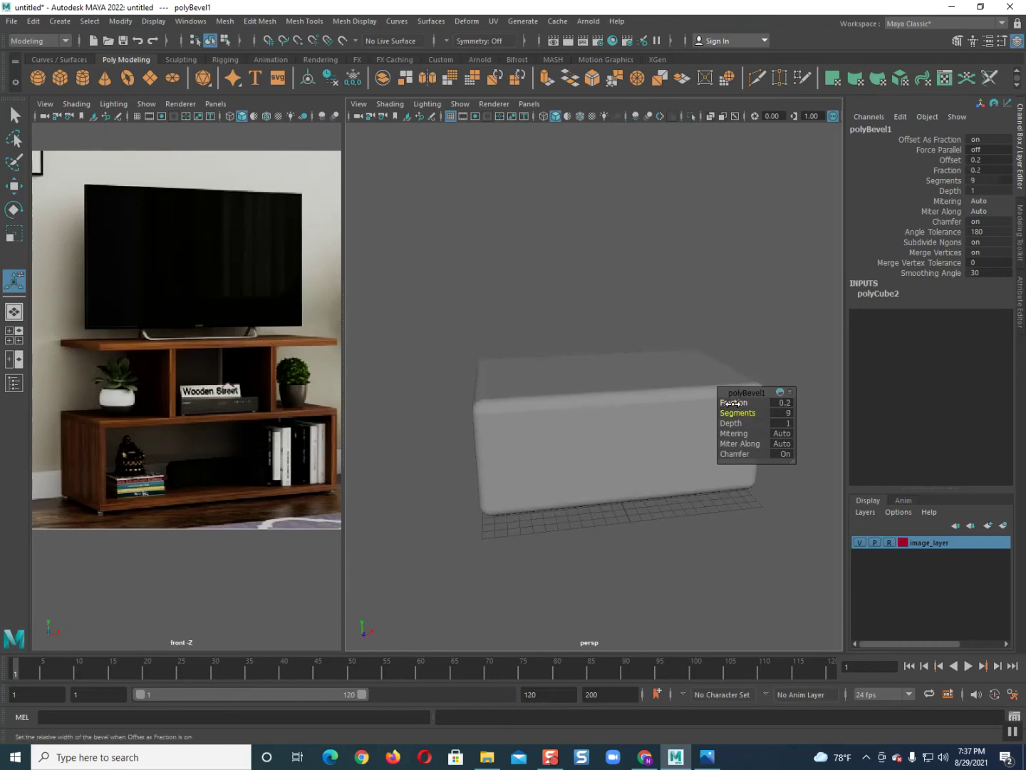
pyautogui.moveTo(733, 402); pyautogui.dragTo(730, 402)
pyautogui.keyDown('alt'); pyautogui.moveTo(601, 415); pyautogui.dragTo(613, 413); pyautogui.keyUp('alt')
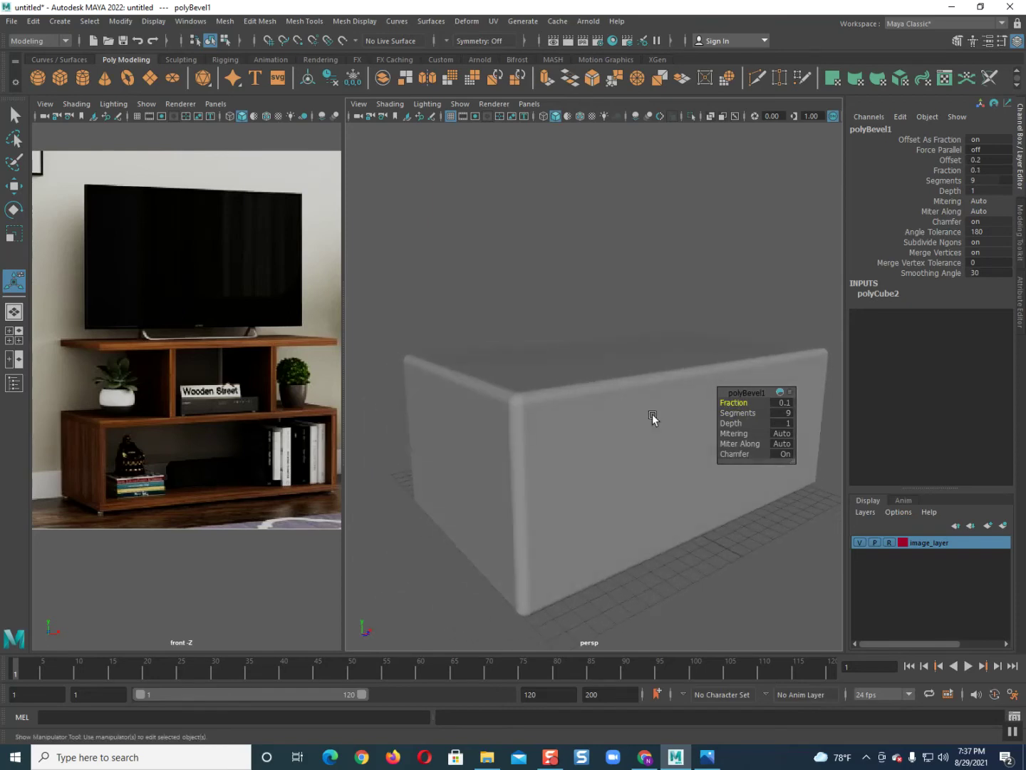
# - Set the bevel fraction to 0.03 and reselect the beveled box
pyautogui.moveTo(734, 402); pyautogui.dragTo(728, 401)
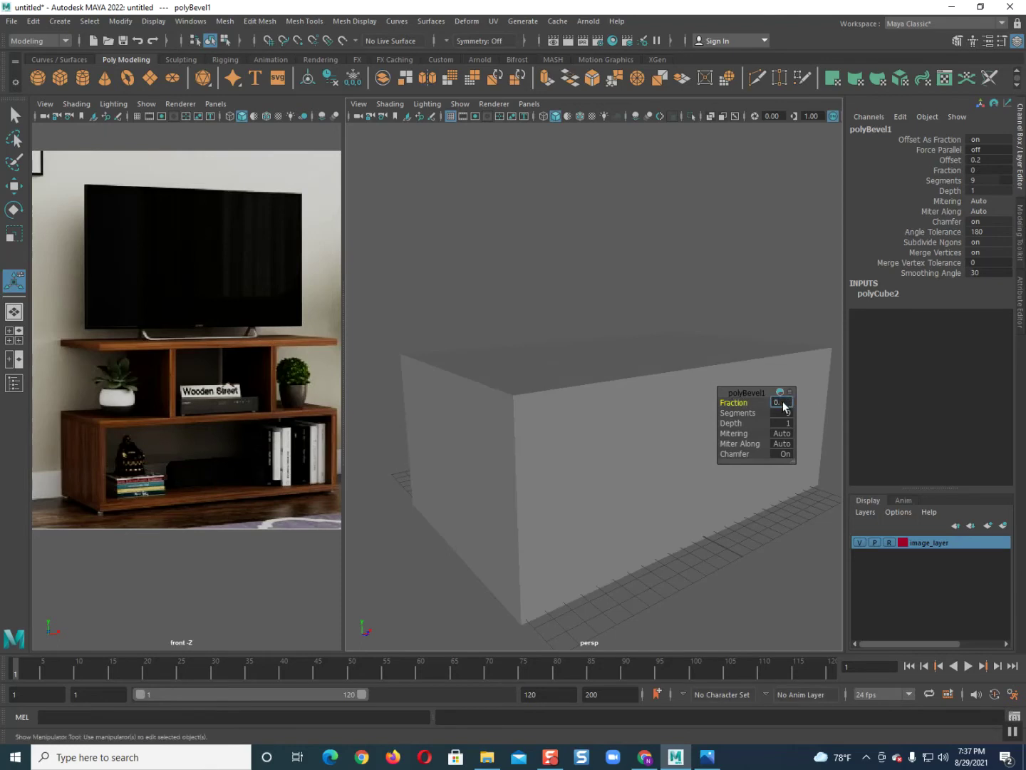
pyautogui.write('2')
pyautogui.press('Return')
pyautogui.click(779, 403)
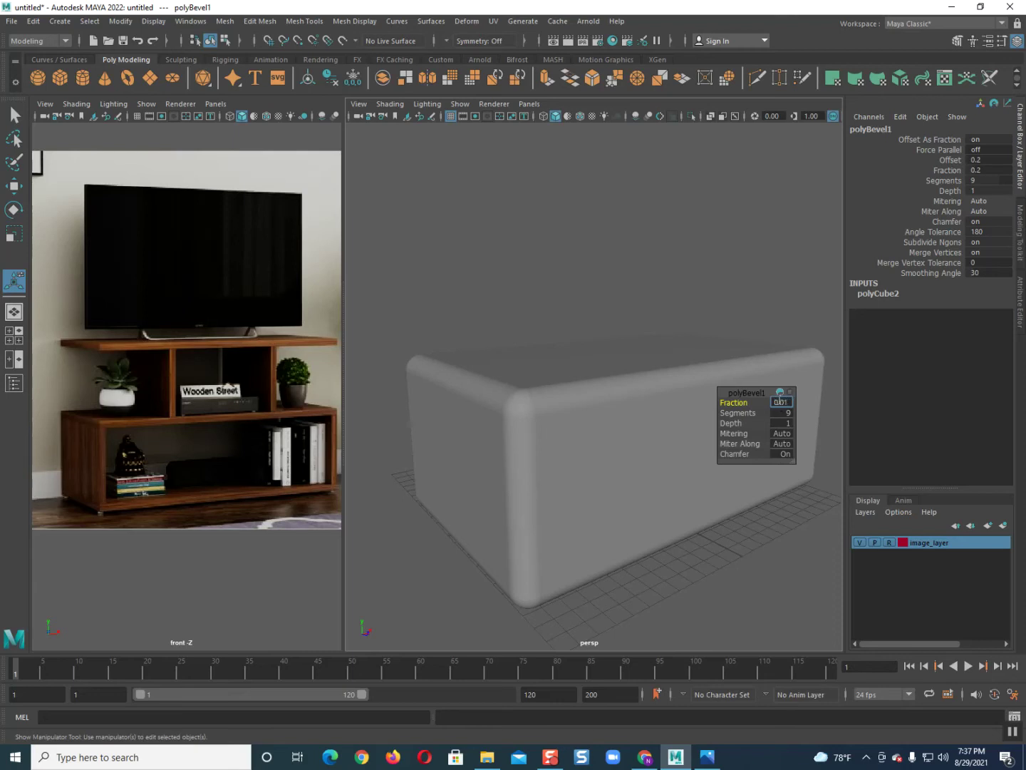
pyautogui.press('Return')
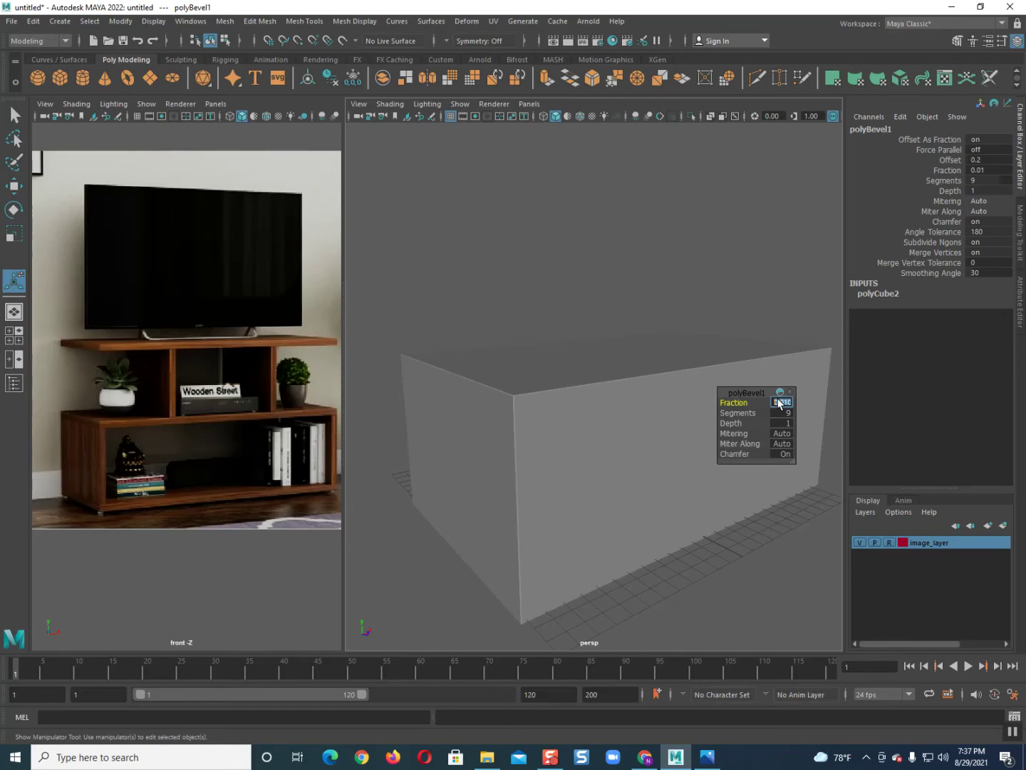
pyautogui.write('0.03')
pyautogui.press('Return')
pyautogui.moveTo(621, 404); pyautogui.dragTo(622, 438, button='right')
pyautogui.scroll(-5, 650, 397)
pyautogui.click(647, 398)
pyautogui.moveTo(647, 398)
pyautogui.keyDown('alt'); pyautogui.mouseDown()
pyautogui.moveTo(645, 407)
pyautogui.moveTo(592, 420)
pyautogui.moveTo(648, 397)
pyautogui.moveTo(643, 390)
pyautogui.mouseUp(); pyautogui.keyUp('alt')
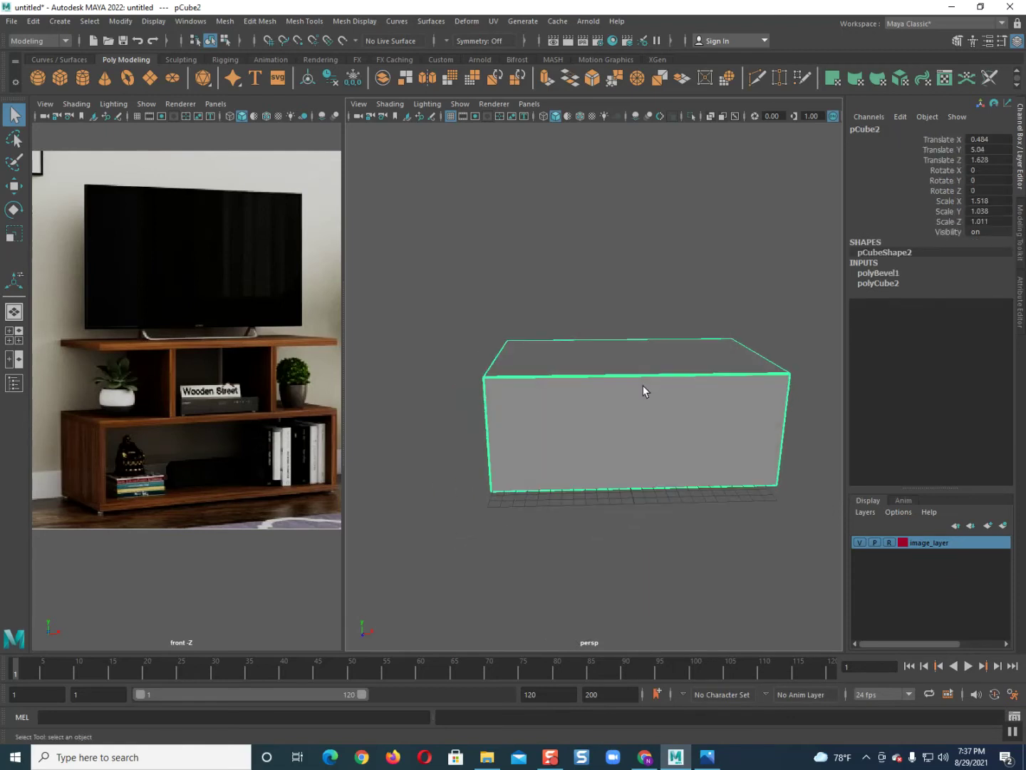
# - Duplicate the beveled box and stretch the copy much deeper and slightly wider
pyautogui.hotkey('ctrl', 'd')
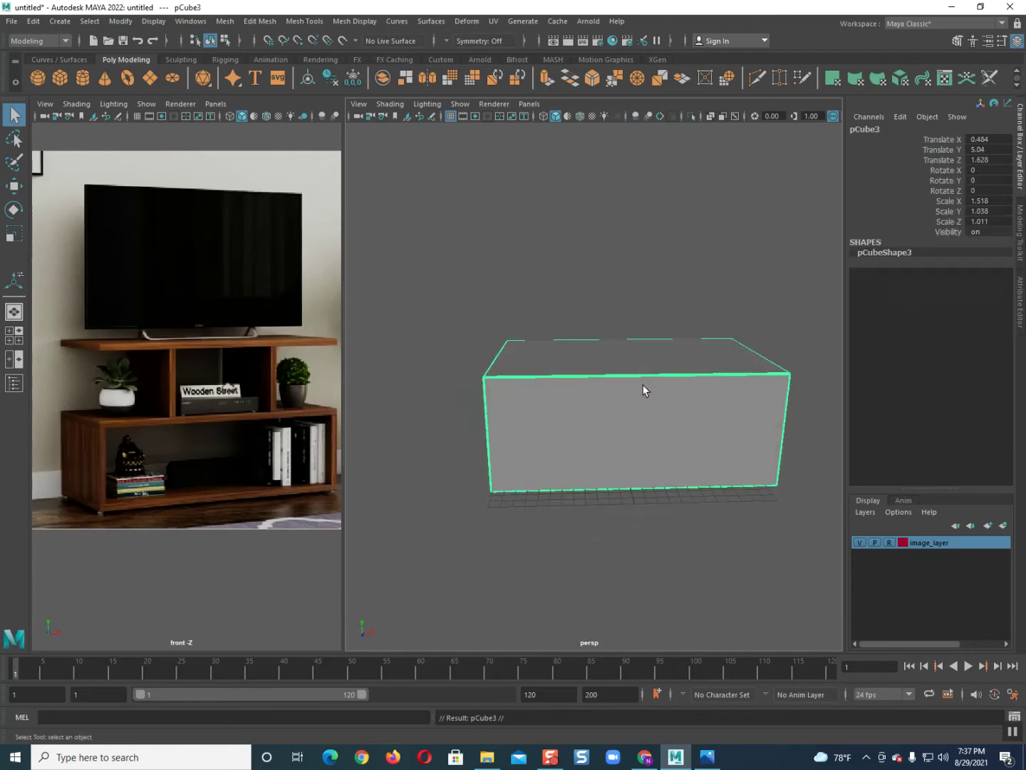
pyautogui.press('r')
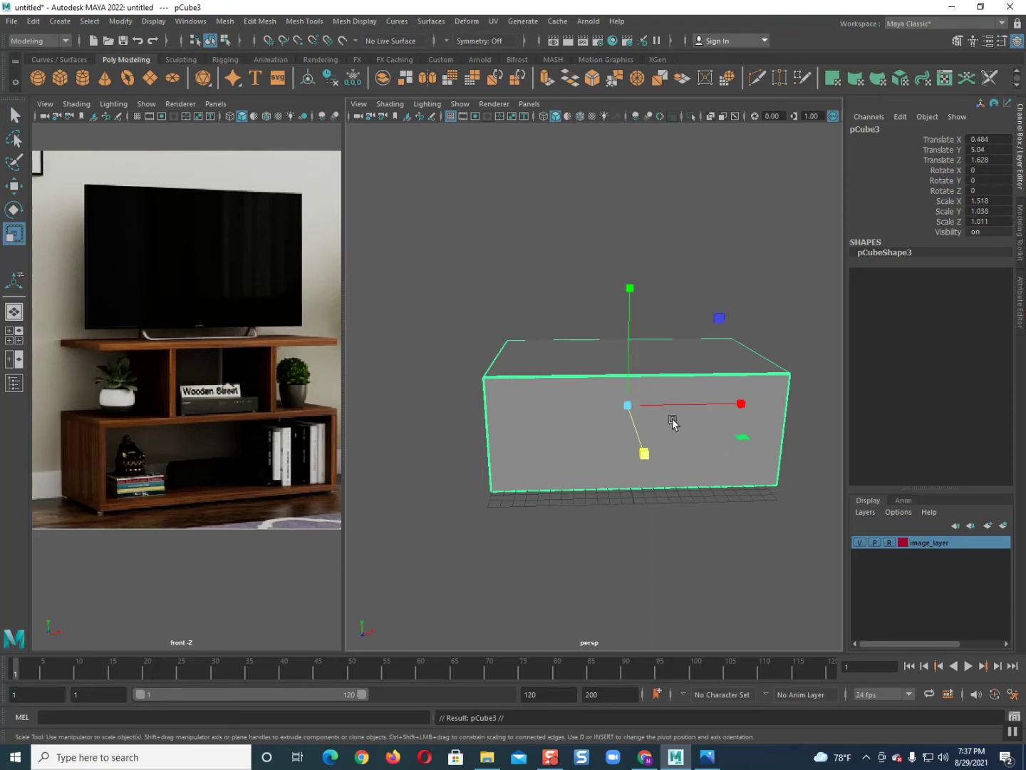
pyautogui.moveTo(639, 405)
pyautogui.keyDown('alt'); pyautogui.mouseDown()
pyautogui.moveTo(670, 400)
pyautogui.moveTo(619, 409)
pyautogui.mouseUp(); pyautogui.keyUp('alt')
pyautogui.moveTo(709, 439); pyautogui.dragTo(890, 497)
pyautogui.moveTo(618, 461)
pyautogui.keyDown('alt'); pyautogui.mouseDown()
pyautogui.moveTo(587, 459)
pyautogui.moveTo(609, 451)
pyautogui.mouseUp(); pyautogui.keyUp('alt')
pyautogui.moveTo(653, 406); pyautogui.dragTo(657, 404)
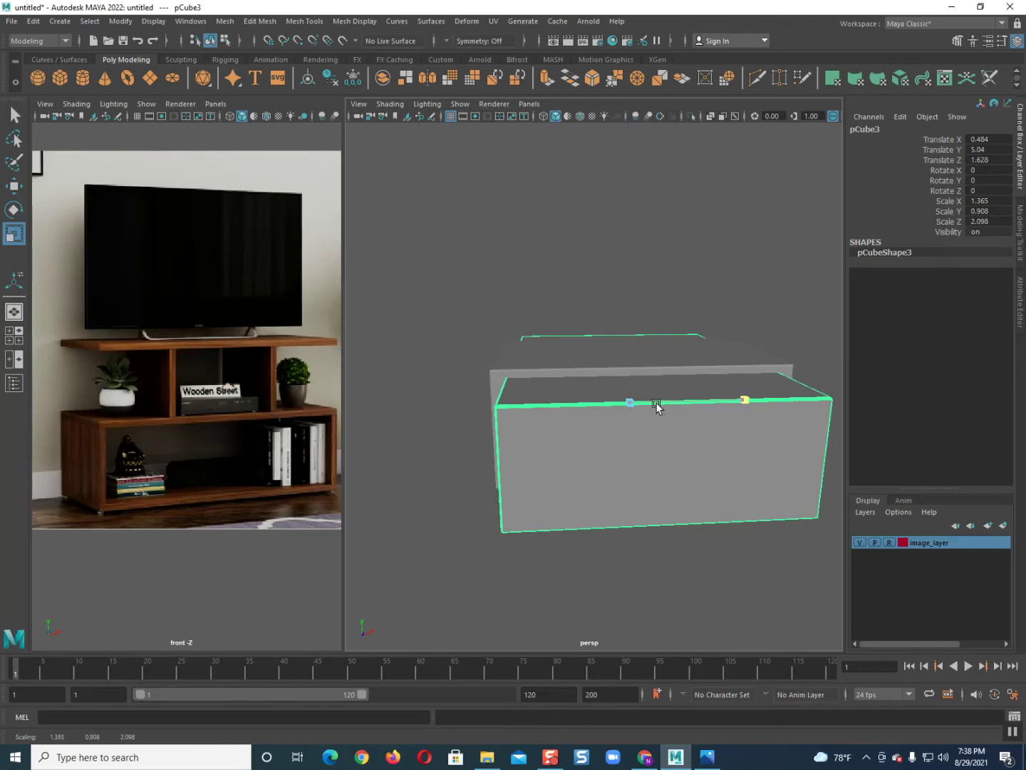
pyautogui.scroll(1, 644, 419)
pyautogui.scroll(5, 596, 427)
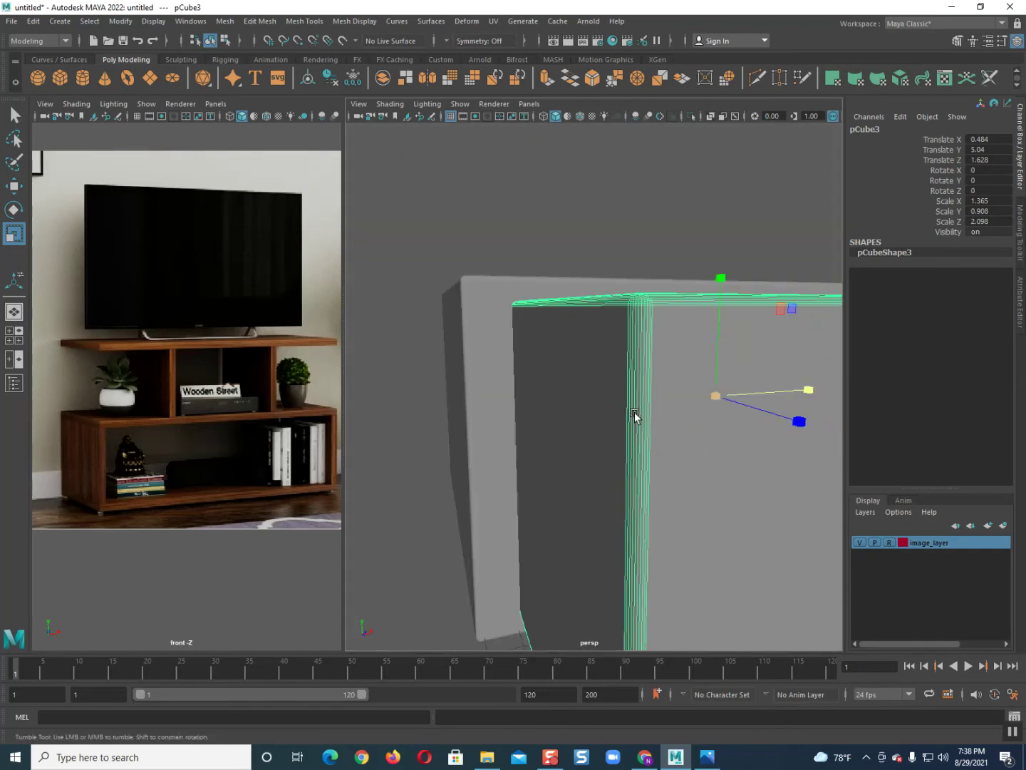
# - Fine-tune the copy's scale to 1.423 × 0.883 × 2.098
pyautogui.keyDown('alt'); pyautogui.moveTo(635, 414); pyautogui.dragTo(645, 348); pyautogui.keyUp('alt')
pyautogui.moveTo(717, 325); pyautogui.dragTo(720, 332)
pyautogui.moveTo(753, 400); pyautogui.dragTo(719, 364)
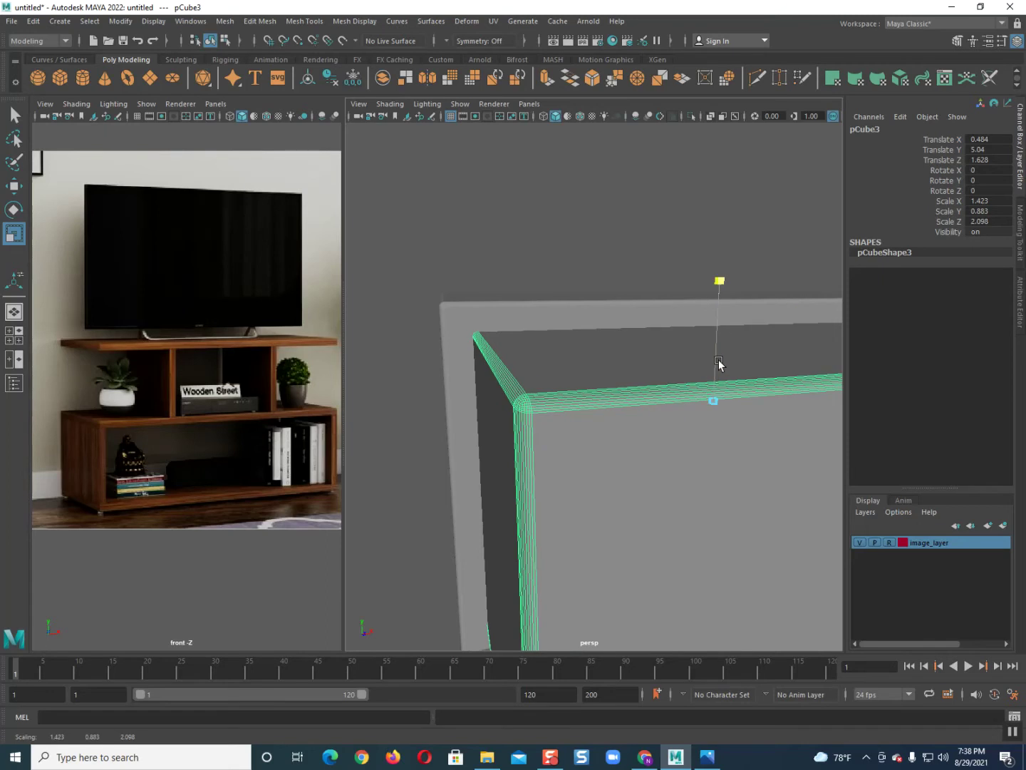
pyautogui.scroll(-3, 718, 359)
pyautogui.scroll(-3, 706, 374)
pyautogui.moveTo(648, 420)
pyautogui.keyDown('alt'); pyautogui.mouseDown()
pyautogui.moveTo(632, 388)
pyautogui.moveTo(584, 410)
pyautogui.moveTo(614, 404)
pyautogui.moveTo(696, 430)
pyautogui.moveTo(673, 449)
pyautogui.moveTo(503, 441)
pyautogui.moveTo(655, 414)
pyautogui.mouseUp(); pyautogui.keyUp('alt')
# - Select the original box and the copy together
pyautogui.click(559, 394)
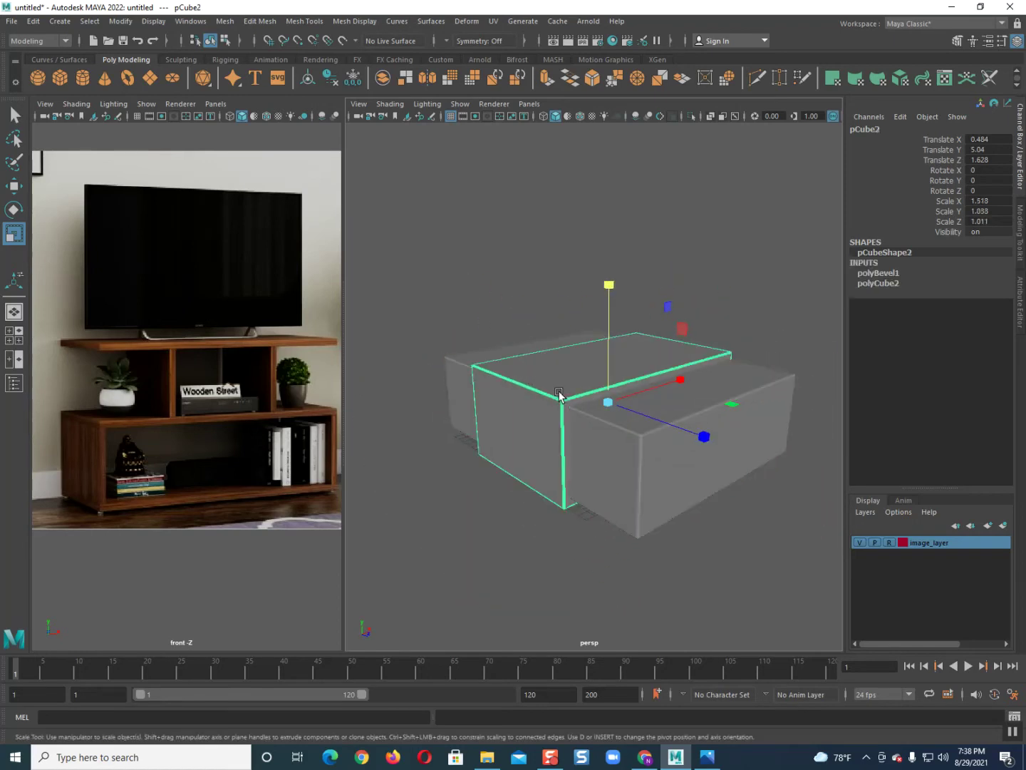
pyautogui.keyDown('shift'); pyautogui.click(595, 422); pyautogui.keyUp('shift')
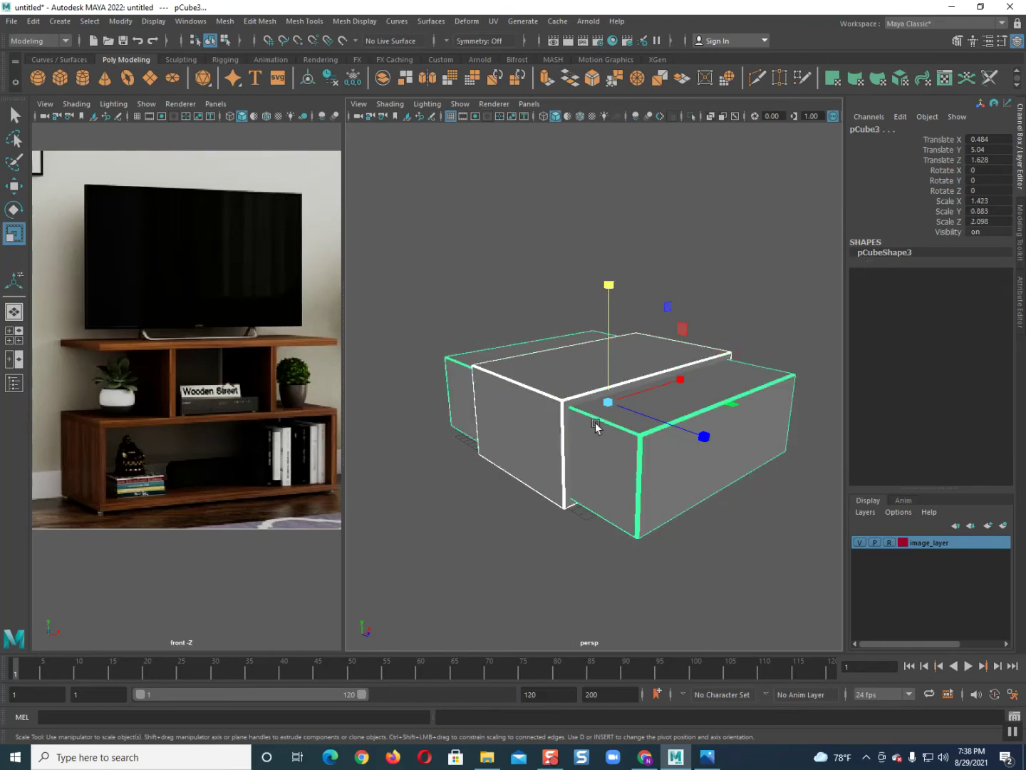
pyautogui.click(503, 523)
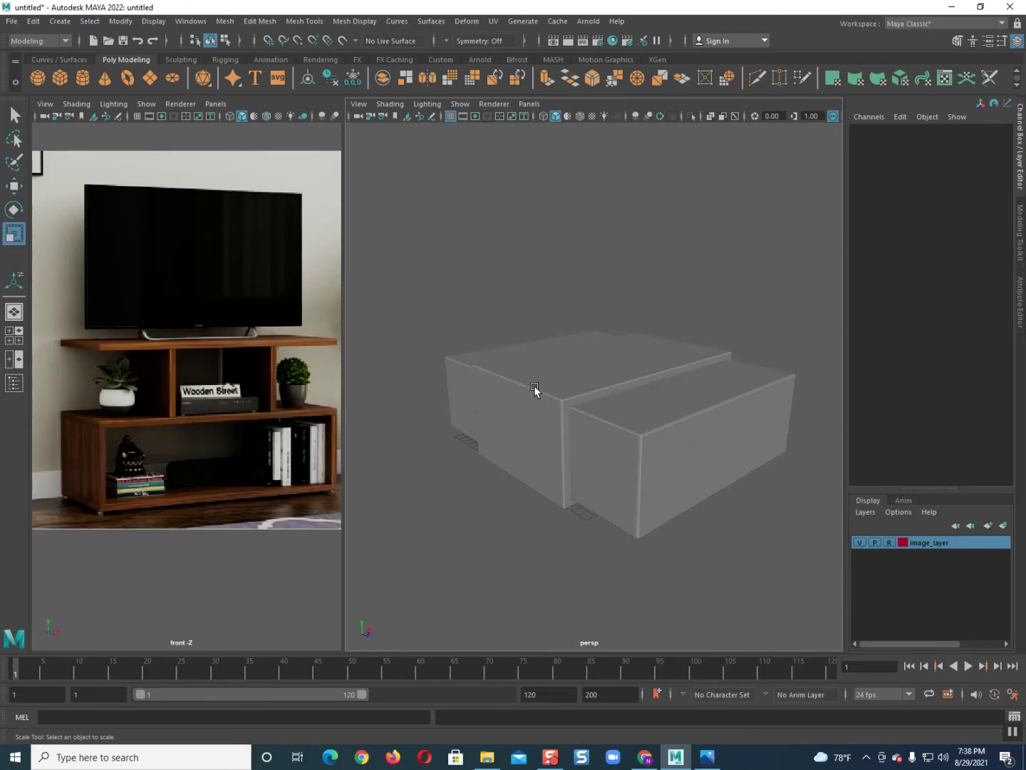
pyautogui.click(535, 388)
pyautogui.keyDown('shift'); pyautogui.click(591, 432); pyautogui.keyUp('shift')
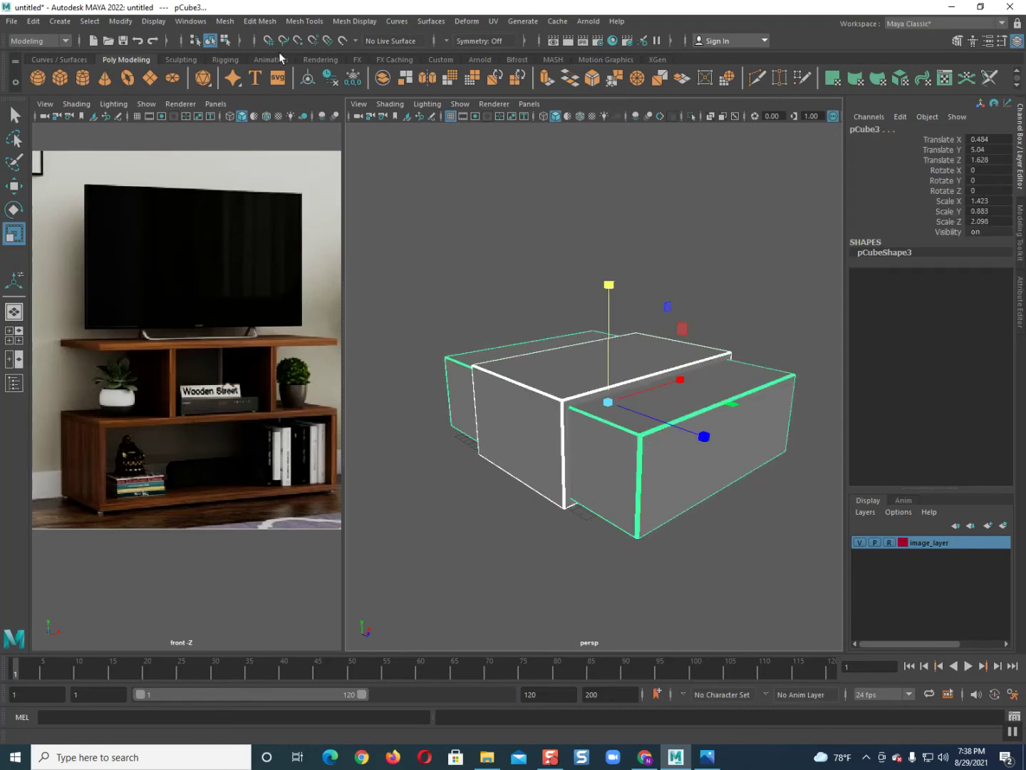
# - Subtract the copy from the original box with Booleans > Difference
pyautogui.click(225, 21)
pyautogui.moveTo(250, 54)
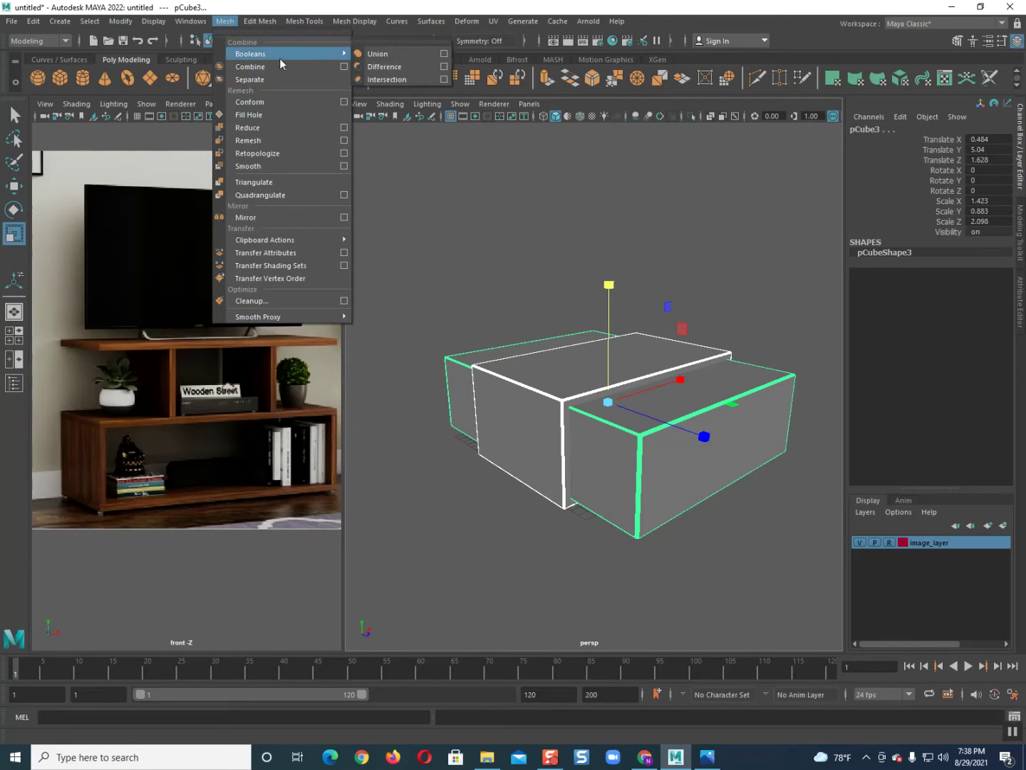
pyautogui.click(371, 67)
pyautogui.moveTo(589, 468)
pyautogui.keyDown('alt'); pyautogui.mouseDown()
pyautogui.moveTo(553, 432)
pyautogui.moveTo(547, 447)
pyautogui.moveTo(495, 389)
pyautogui.mouseUp(); pyautogui.keyUp('alt')
pyautogui.rightClick(484, 368)
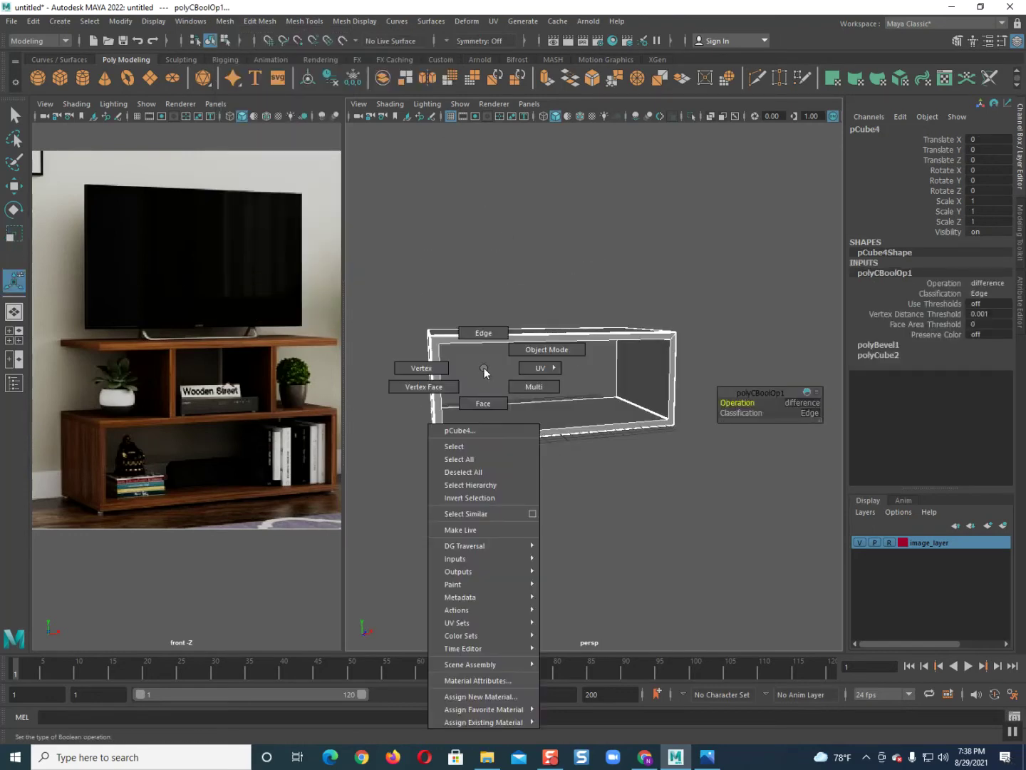
pyautogui.click(667, 291)
pyautogui.scroll(5, 431, 431)
pyautogui.scroll(3, 504, 453)
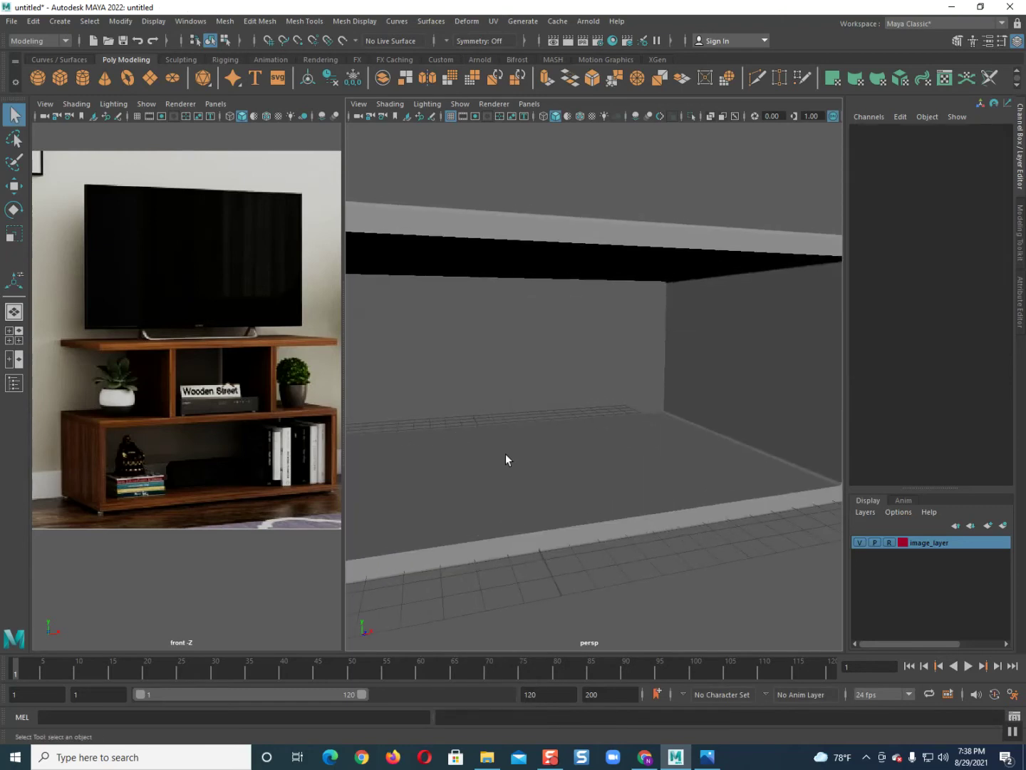
pyautogui.scroll(-5, 504, 453)
# - Select the hollow shell and scale it slightly in Y
pyautogui.moveTo(547, 465)
pyautogui.keyDown('alt'); pyautogui.mouseDown()
pyautogui.moveTo(570, 462)
pyautogui.moveTo(572, 477)
pyautogui.moveTo(529, 502)
pyautogui.moveTo(476, 474)
pyautogui.mouseUp(); pyautogui.keyUp('alt')
pyautogui.moveTo(72, 396); pyautogui.dragTo(350, 545)
pyautogui.moveTo(571, 516)
pyautogui.keyDown('alt'); pyautogui.mouseDown()
pyautogui.moveTo(612, 516)
pyautogui.moveTo(642, 492)
pyautogui.moveTo(575, 496)
pyautogui.moveTo(611, 516)
pyautogui.moveTo(605, 478)
pyautogui.mouseUp(); pyautogui.keyUp('alt')
pyautogui.scroll(-3, 584, 494)
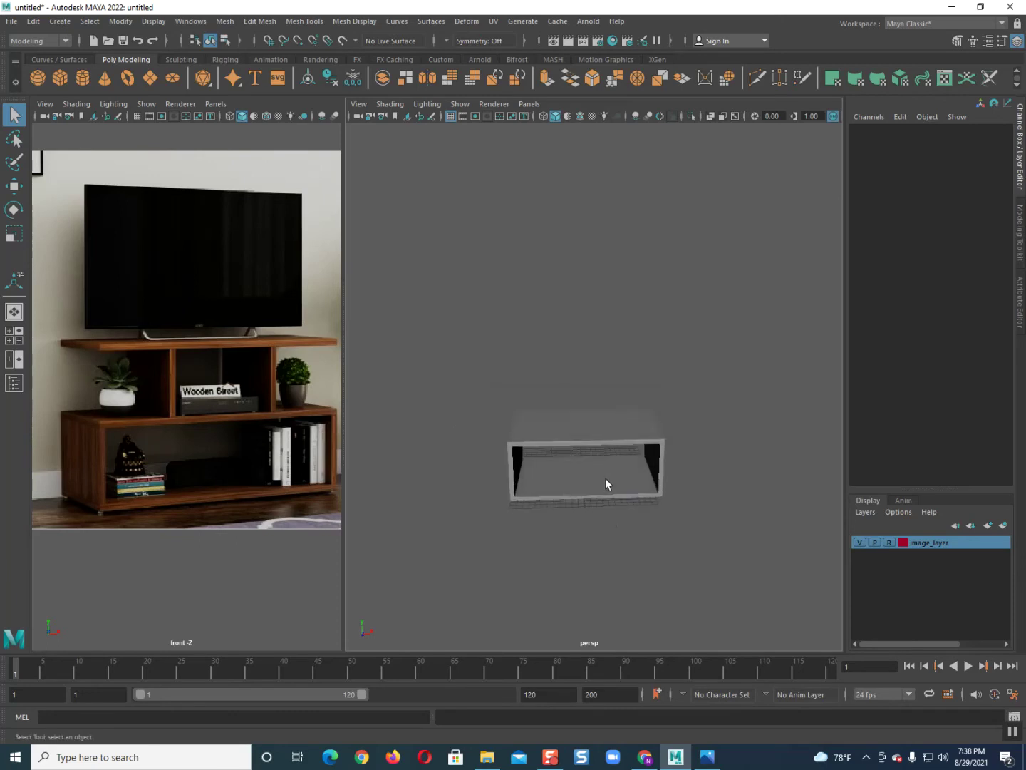
pyautogui.click(606, 477)
pyautogui.press('r')
pyautogui.moveTo(586, 419); pyautogui.dragTo(595, 410)
pyautogui.scroll(3, 607, 462)
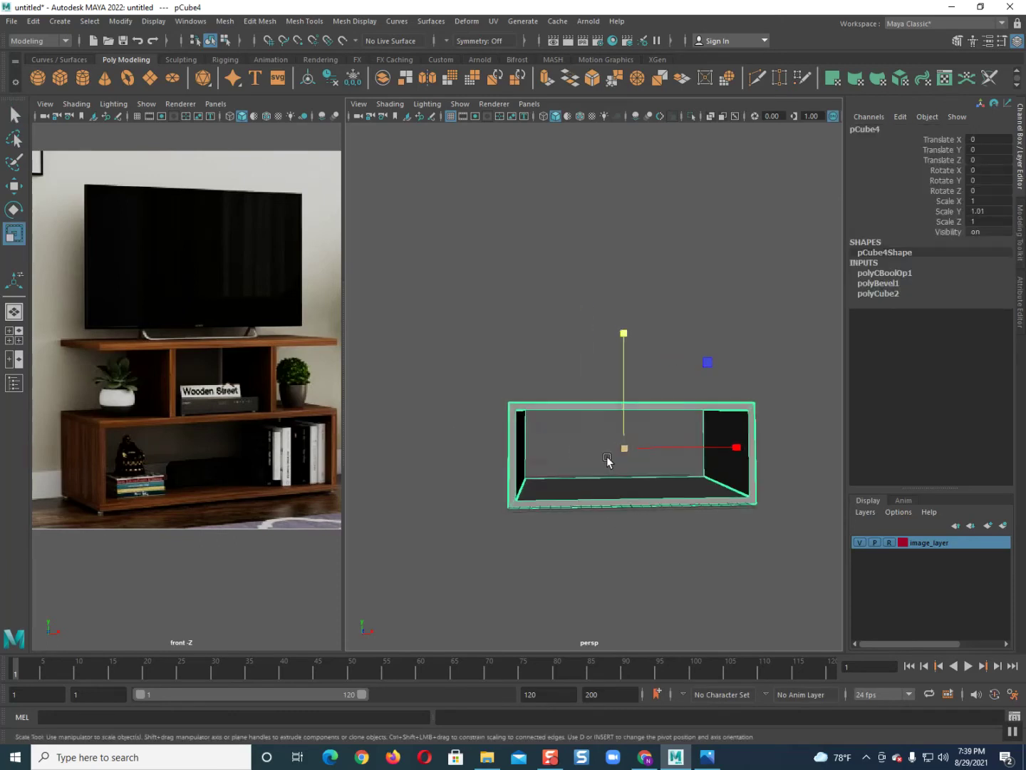
pyautogui.keyDown('alt'); pyautogui.moveTo(606, 463); pyautogui.dragTo(596, 463); pyautogui.keyUp('alt')
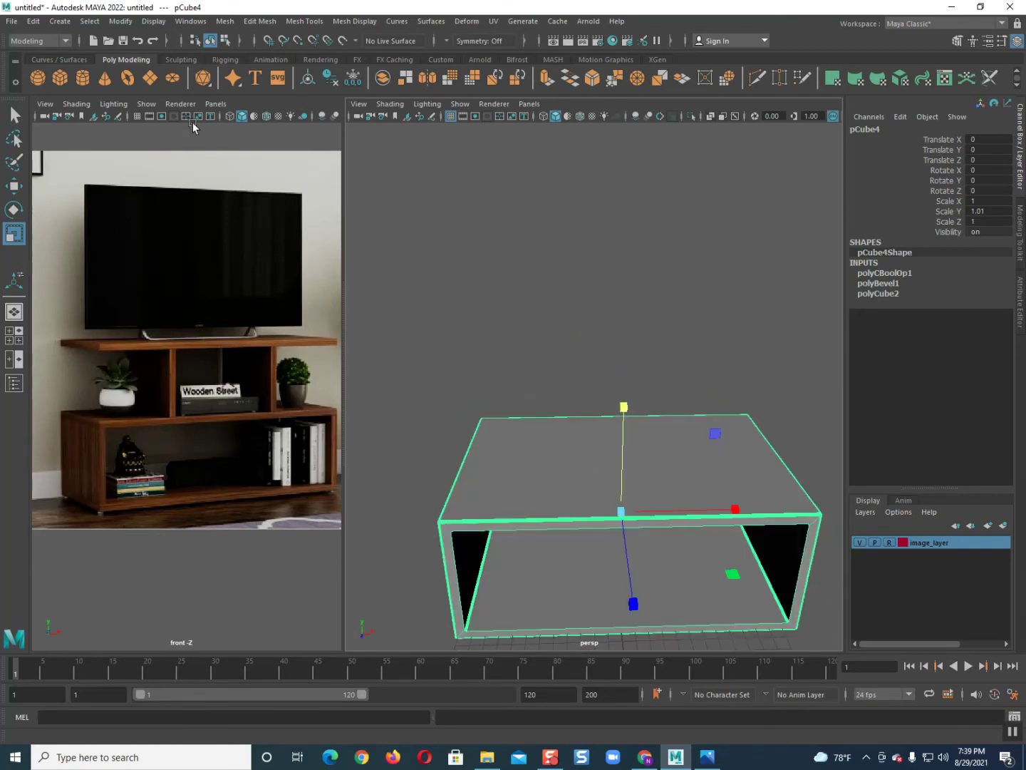
# - Start the Insert Edge Loop Tool and orbit to view the box from the front
pyautogui.click(305, 21)
pyautogui.click(321, 119)
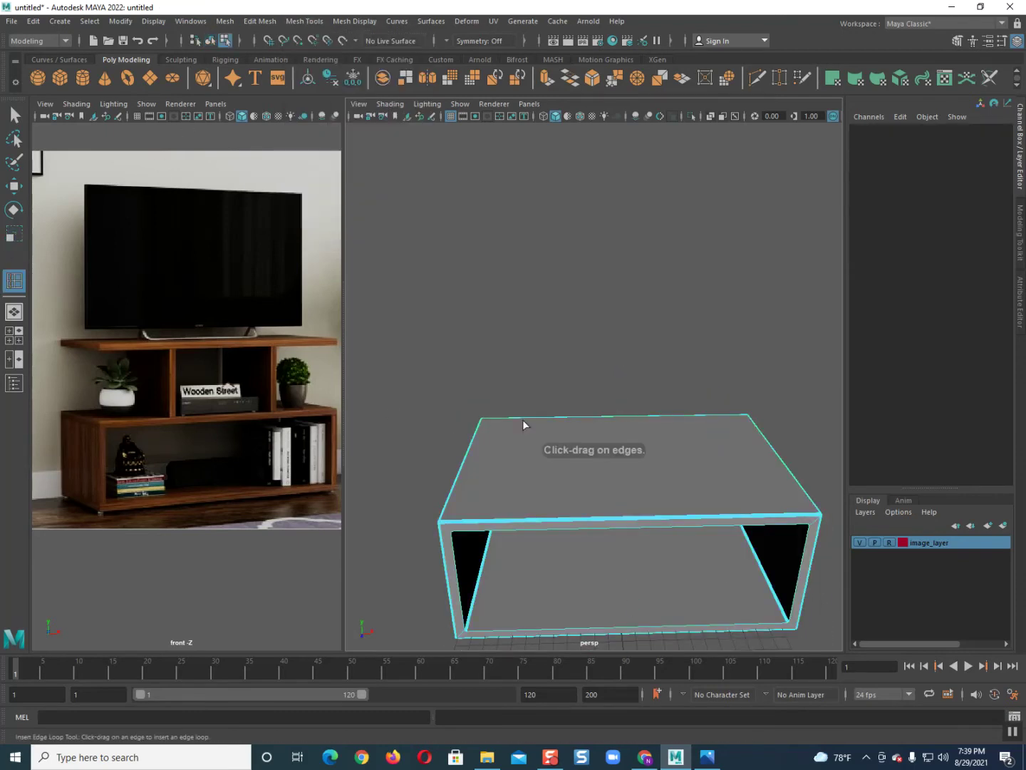
pyautogui.scroll(3, 552, 427)
pyautogui.scroll(-3, 555, 420)
pyautogui.keyDown('alt'); pyautogui.moveTo(559, 420); pyautogui.dragTo(557, 425); pyautogui.keyUp('alt')
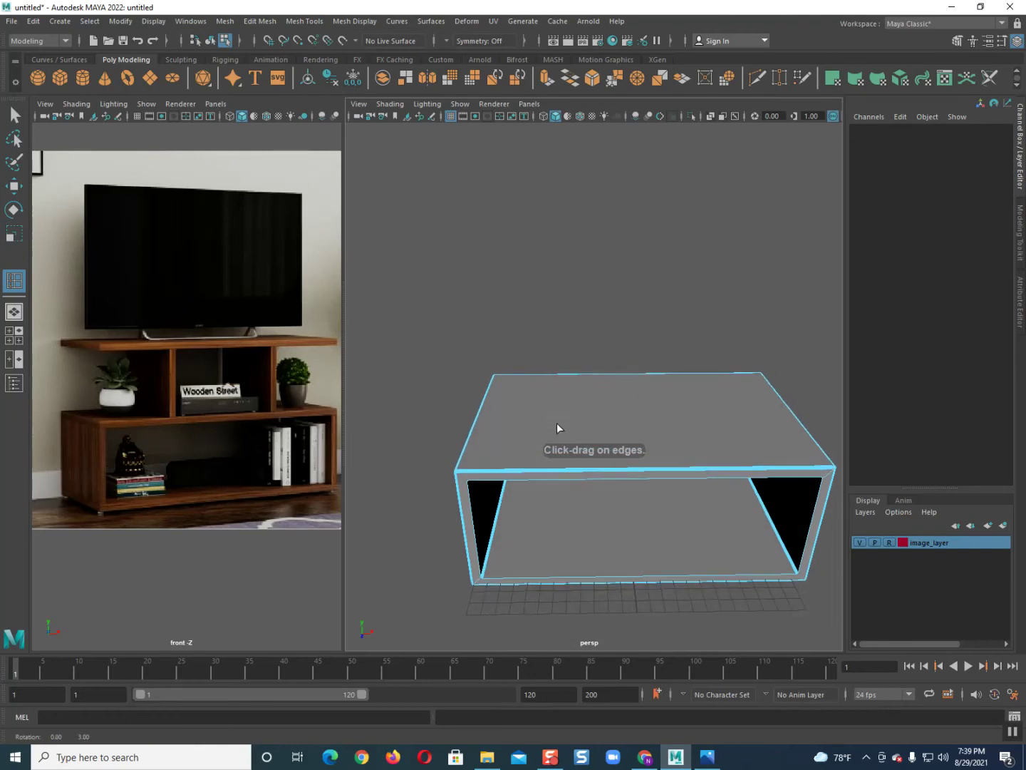
pyautogui.scroll(-3, 578, 479)
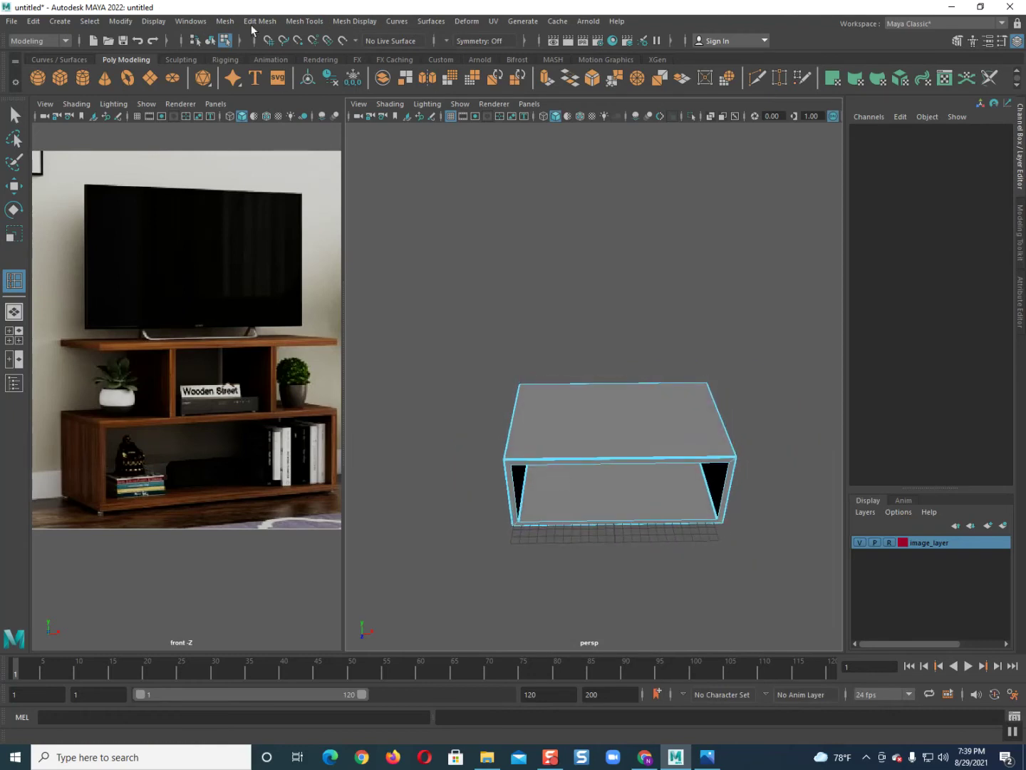
# - Set Insert Edge Loop Tool options to insert multiple loops, 2 at a time
pyautogui.click(226, 22)
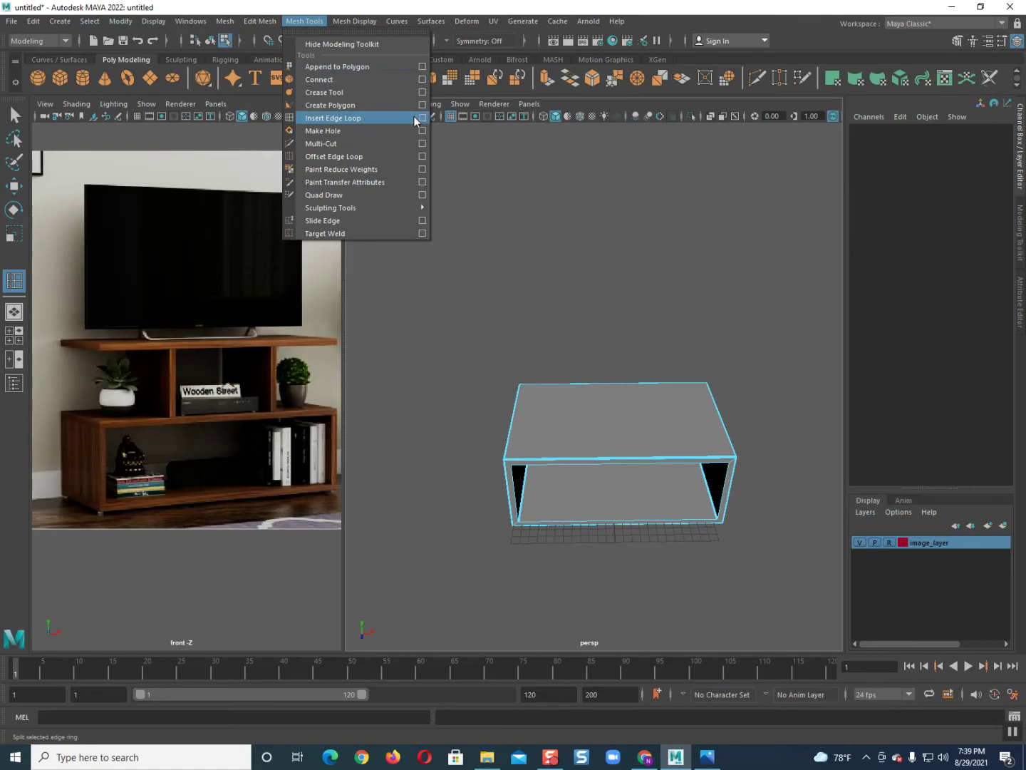
pyautogui.click(413, 117)
pyautogui.click(171, 212)
pyautogui.moveTo(196, 236); pyautogui.dragTo(158, 232)
pyautogui.write('2')
pyautogui.press('Return')
pyautogui.click(355, 100)
# - Insert two edge loops across the box top and scale them apart along X
pyautogui.scroll(3, 611, 467)
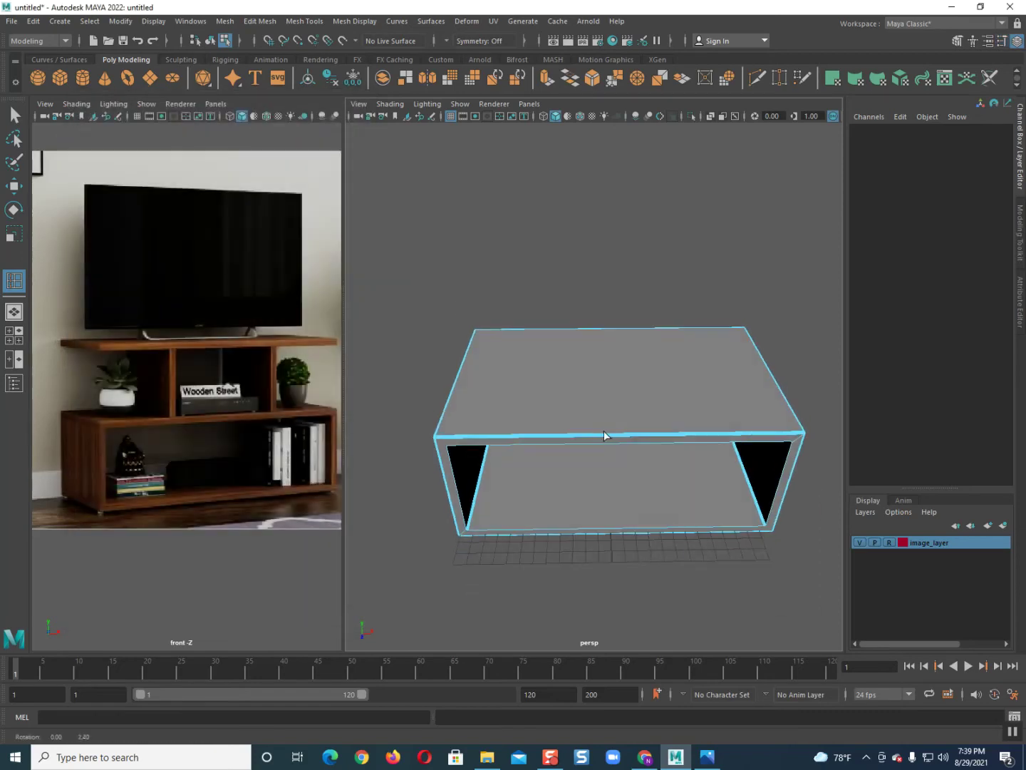
pyautogui.click(615, 433)
pyautogui.click(615, 434)
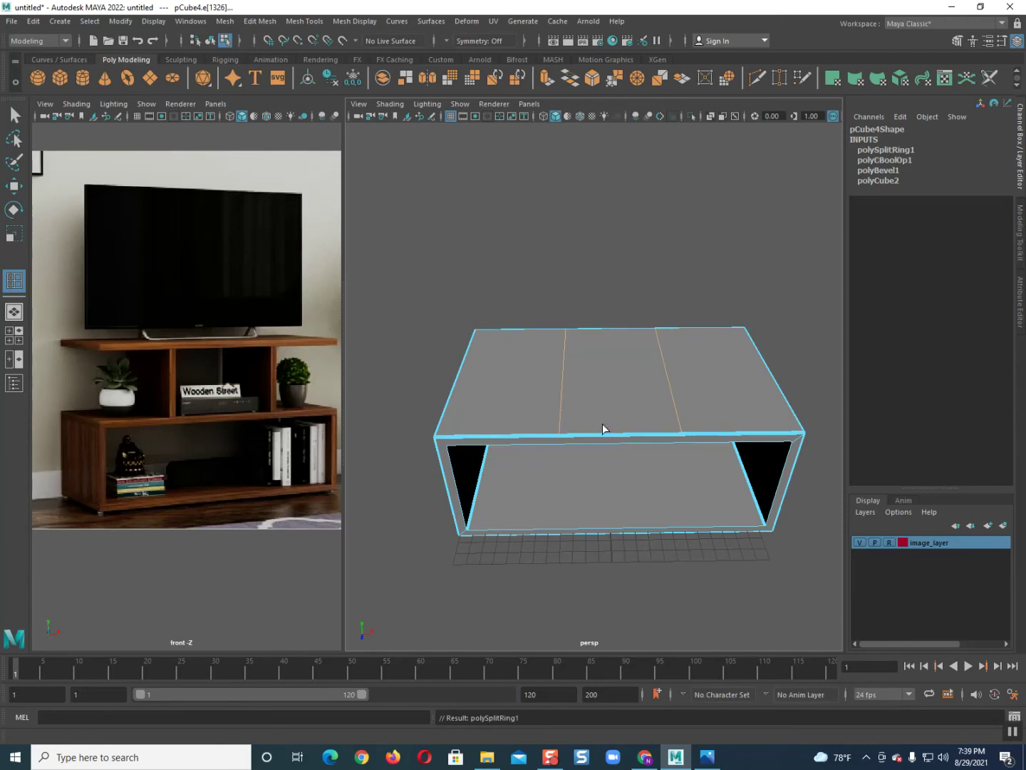
pyautogui.press('r')
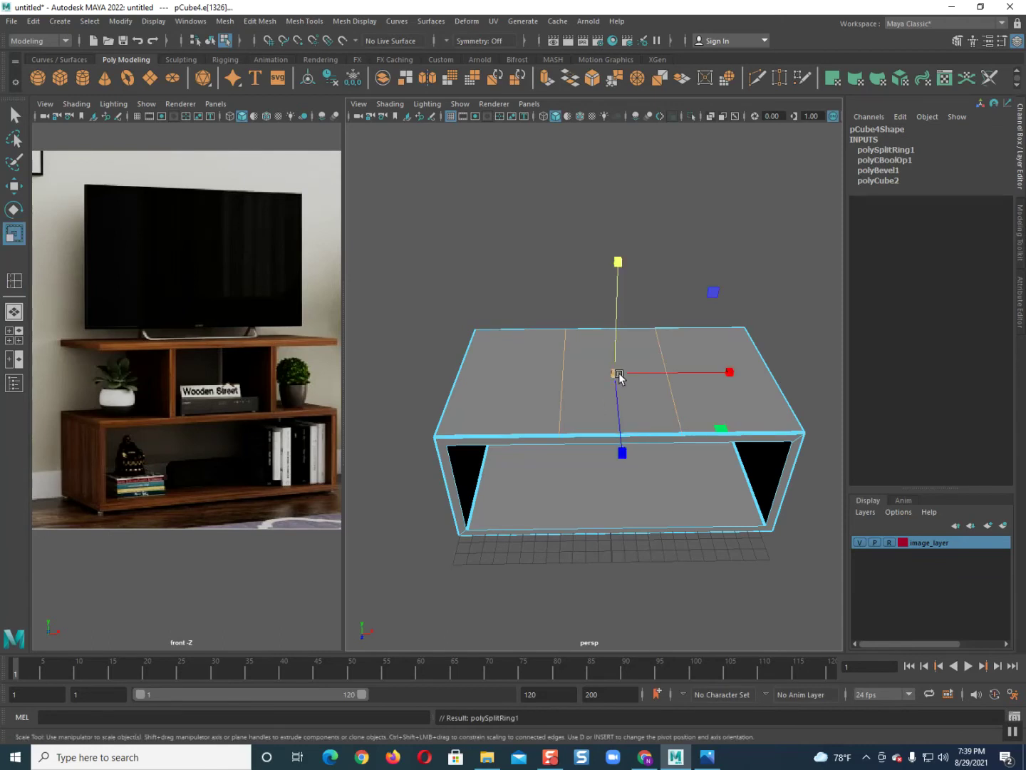
pyautogui.moveTo(635, 373); pyautogui.dragTo(646, 372)
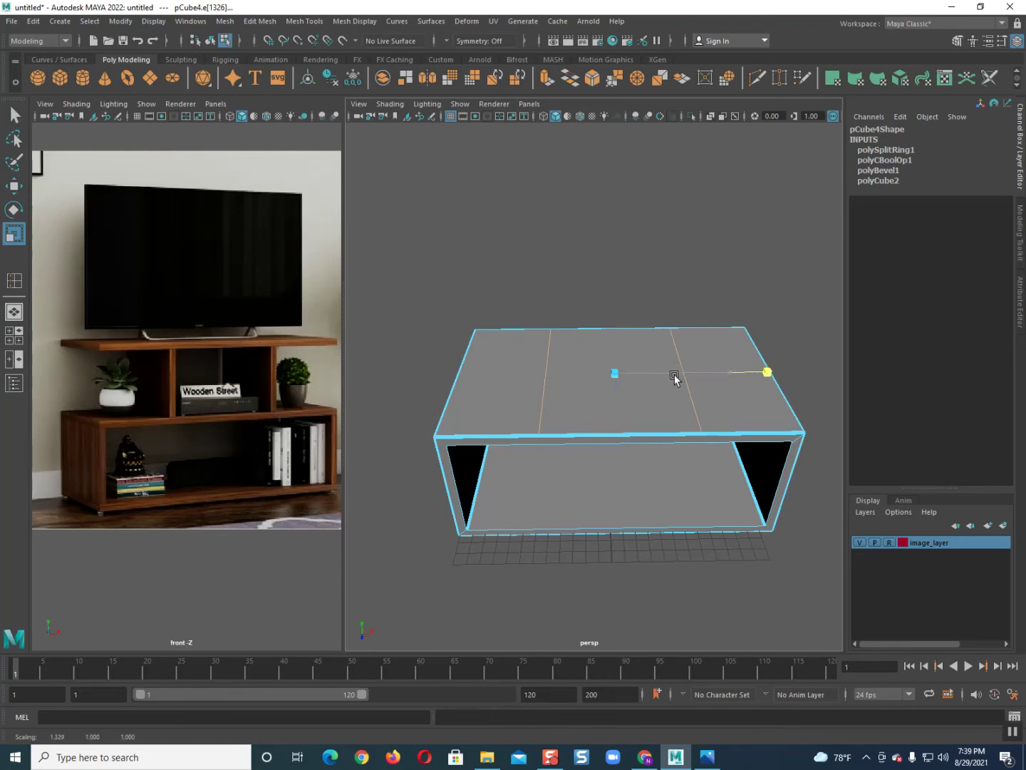
pyautogui.moveTo(675, 374); pyautogui.dragTo(674, 374)
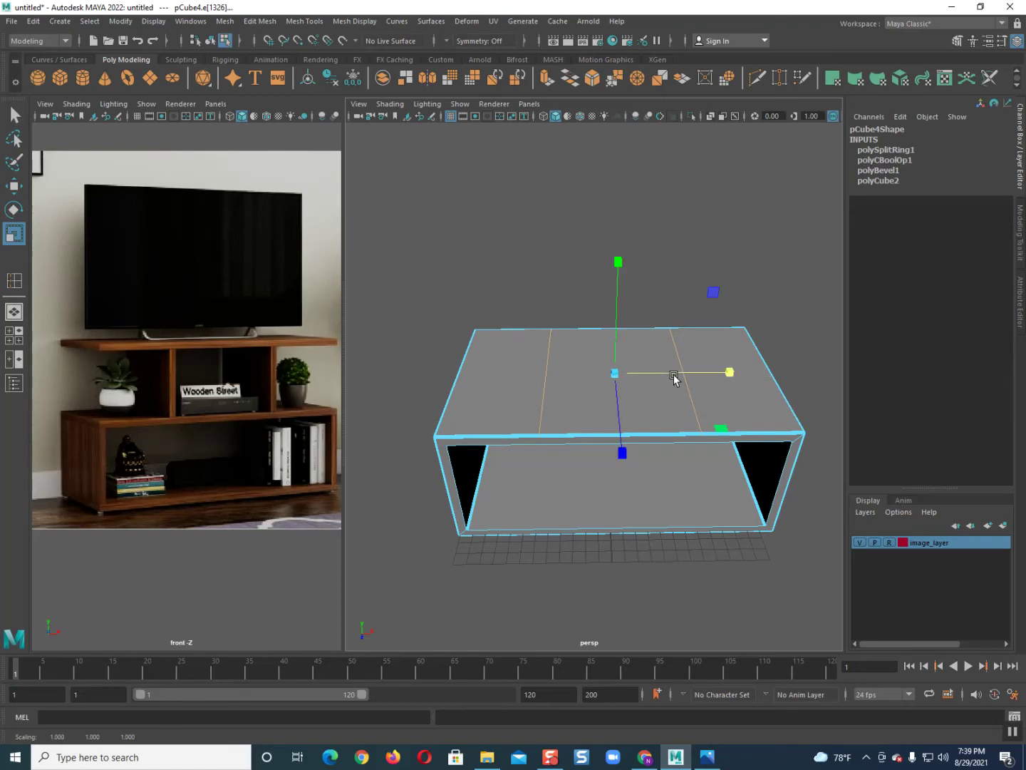
# - Insert a second pair of edge loops, spread them wider, and enter face selection mode
pyautogui.click(19, 281)
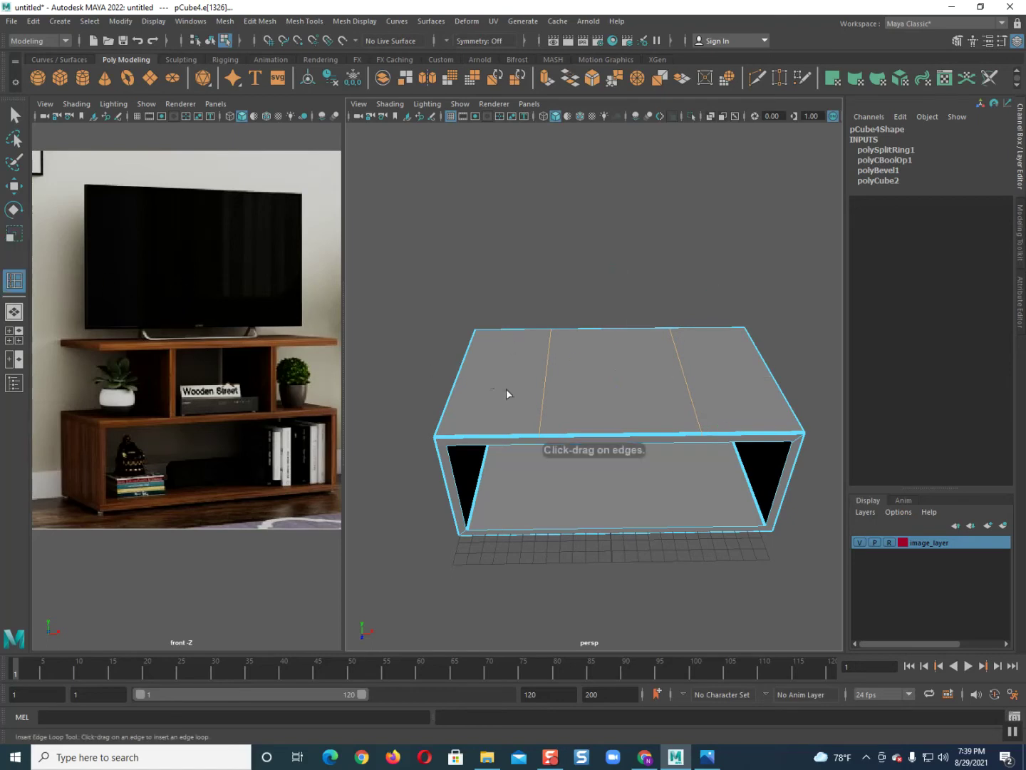
pyautogui.click(569, 435)
pyautogui.press('r')
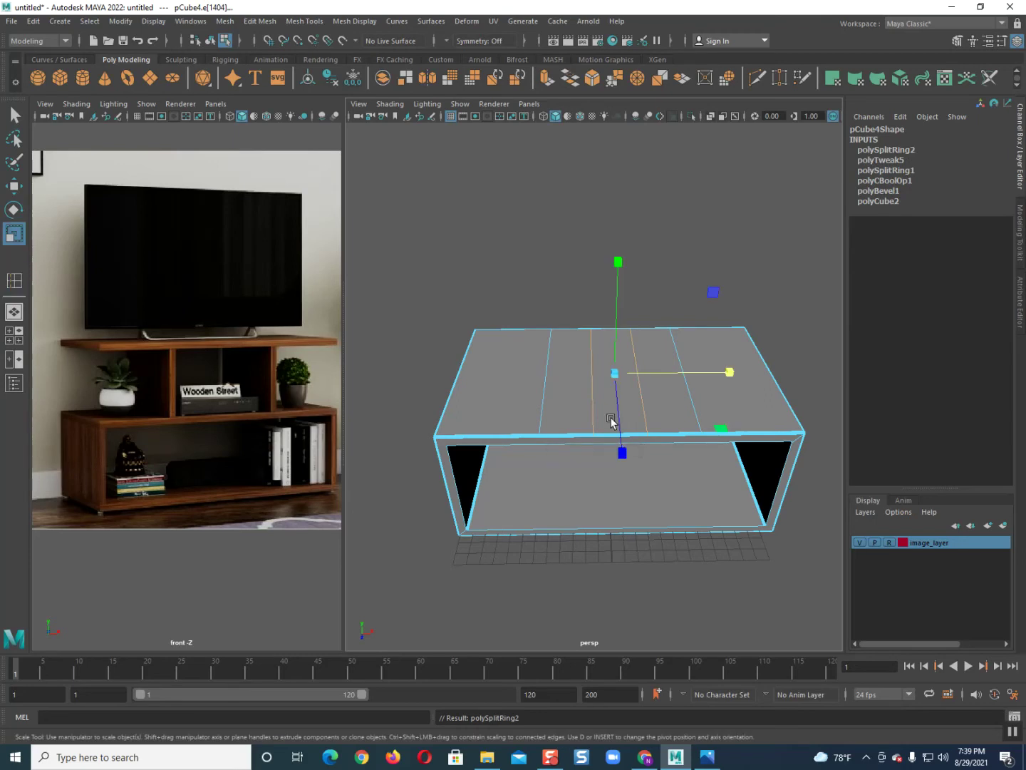
pyautogui.moveTo(655, 370); pyautogui.dragTo(799, 390)
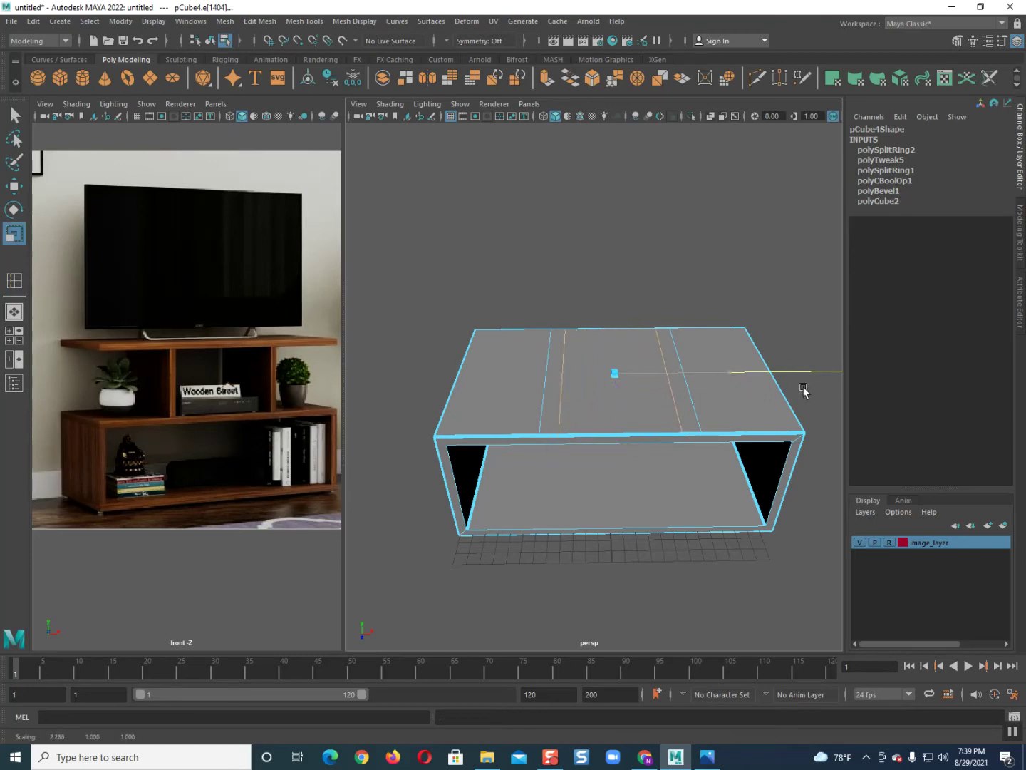
pyautogui.moveTo(803, 390); pyautogui.dragTo(804, 390)
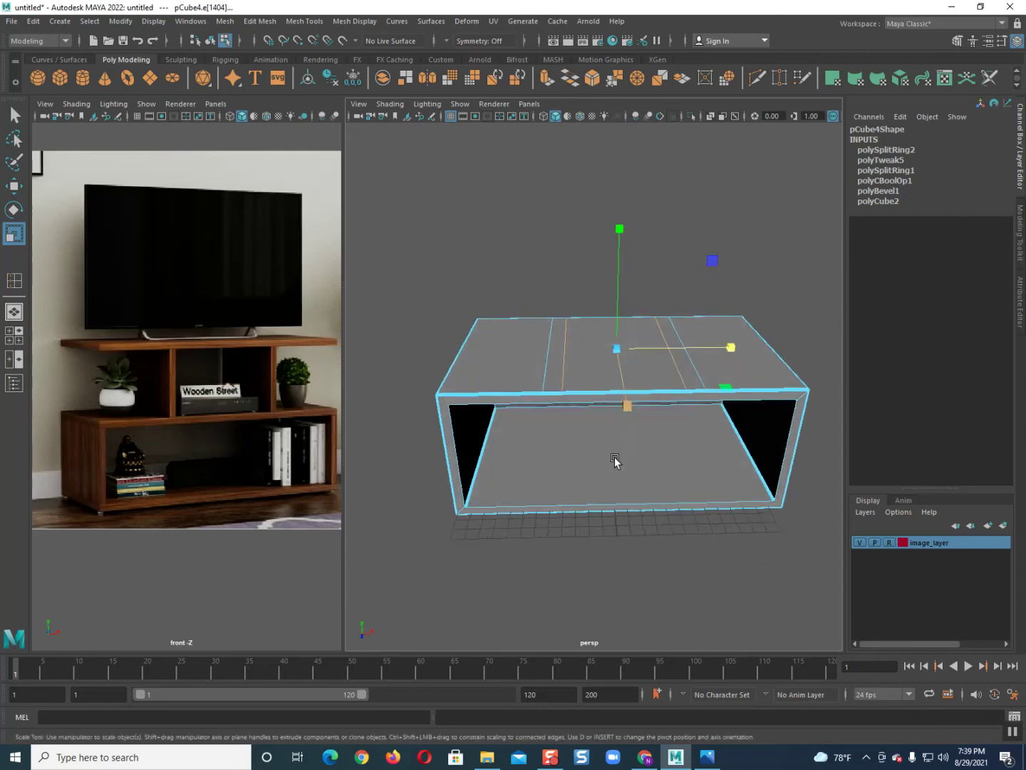
pyautogui.keyDown('alt'); pyautogui.moveTo(618, 442); pyautogui.dragTo(619, 481); pyautogui.keyUp('alt')
pyautogui.moveTo(586, 403); pyautogui.dragTo(587, 439, button='right')
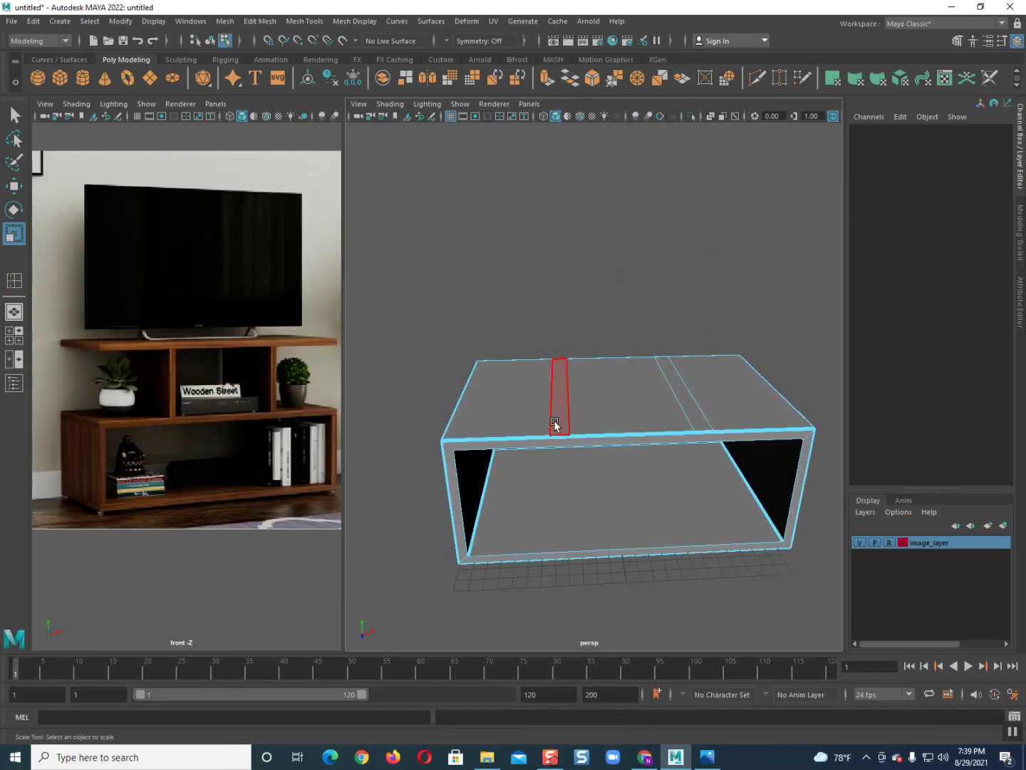
# - Extrude the two narrow top strips upward into upright walls
pyautogui.click(558, 416)
pyautogui.keyDown('shift'); pyautogui.click(696, 416); pyautogui.keyUp('shift')
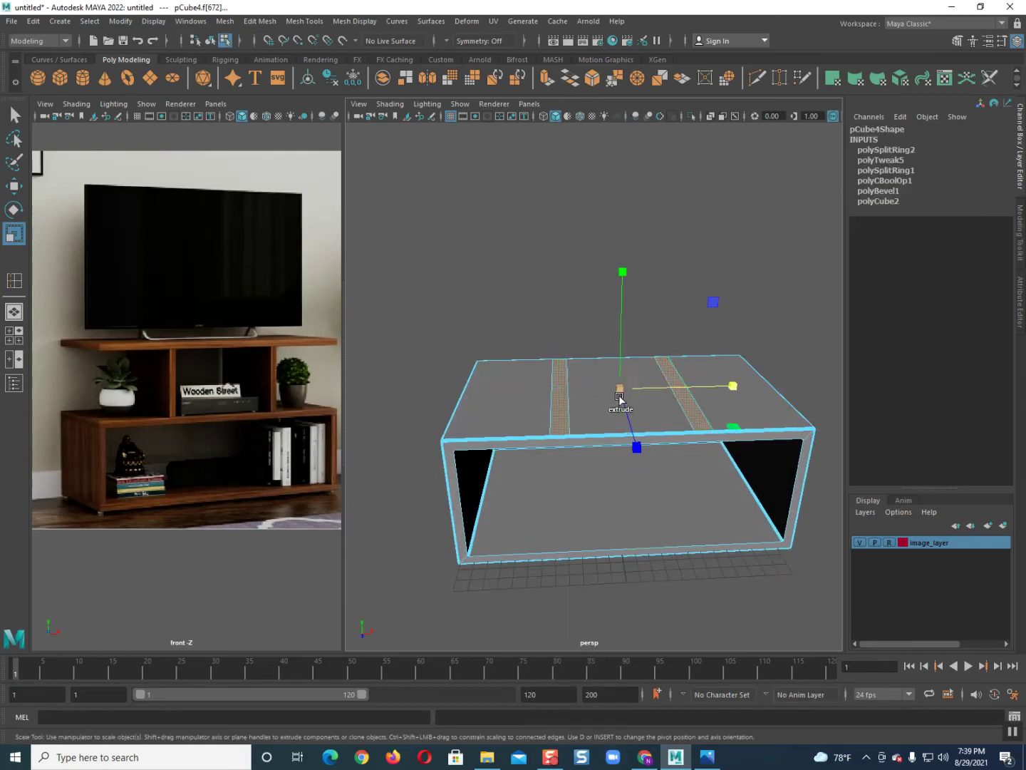
pyautogui.press('w')
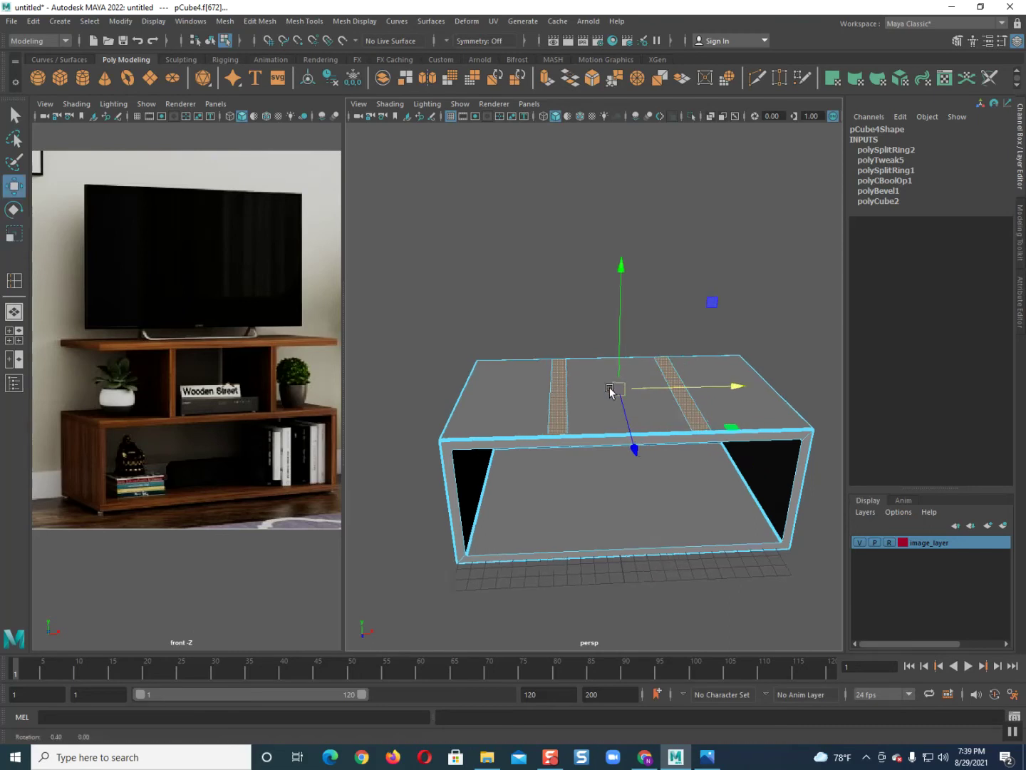
pyautogui.keyDown('alt'); pyautogui.moveTo(613, 390); pyautogui.dragTo(611, 410); pyautogui.keyUp('alt')
pyautogui.hotkey('ctrl', 'e')
pyautogui.moveTo(627, 357); pyautogui.dragTo(630, 213)
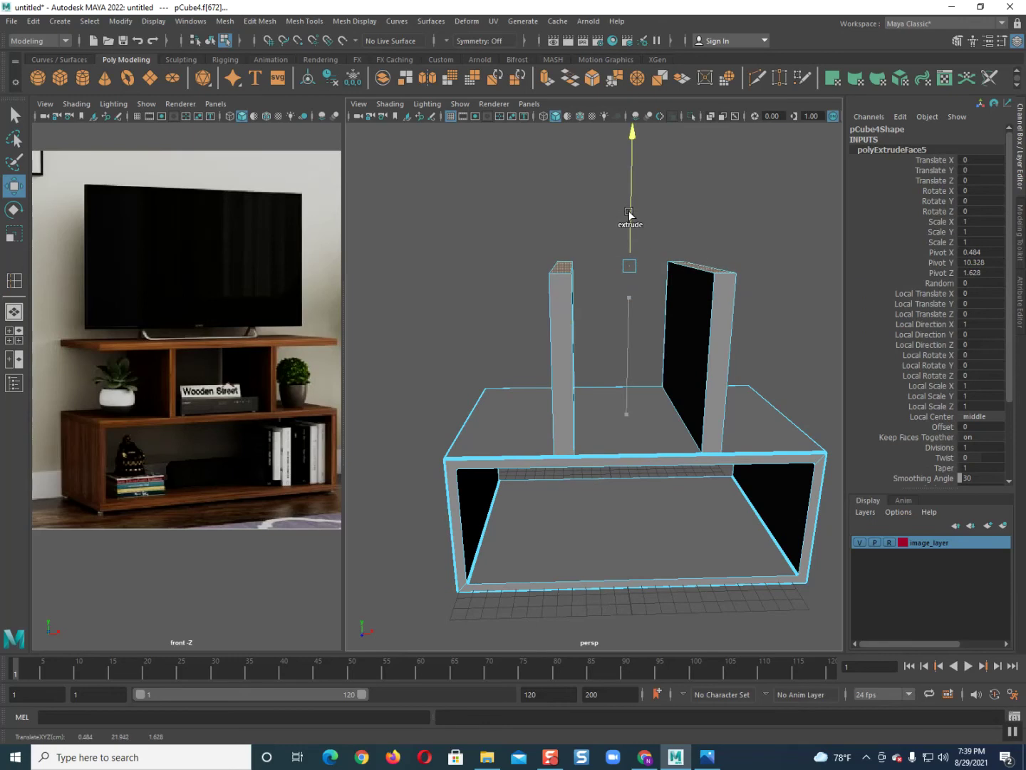
# - Return to object mode and select the whole stand model
pyautogui.scroll(-3, 613, 318)
pyautogui.scroll(-2, 605, 349)
pyautogui.scroll(3, 606, 347)
pyautogui.moveTo(610, 348)
pyautogui.keyDown('alt'); pyautogui.mouseDown()
pyautogui.moveTo(578, 349)
pyautogui.moveTo(611, 338)
pyautogui.mouseUp(); pyautogui.keyUp('alt')
pyautogui.moveTo(608, 245); pyautogui.dragTo(607, 248)
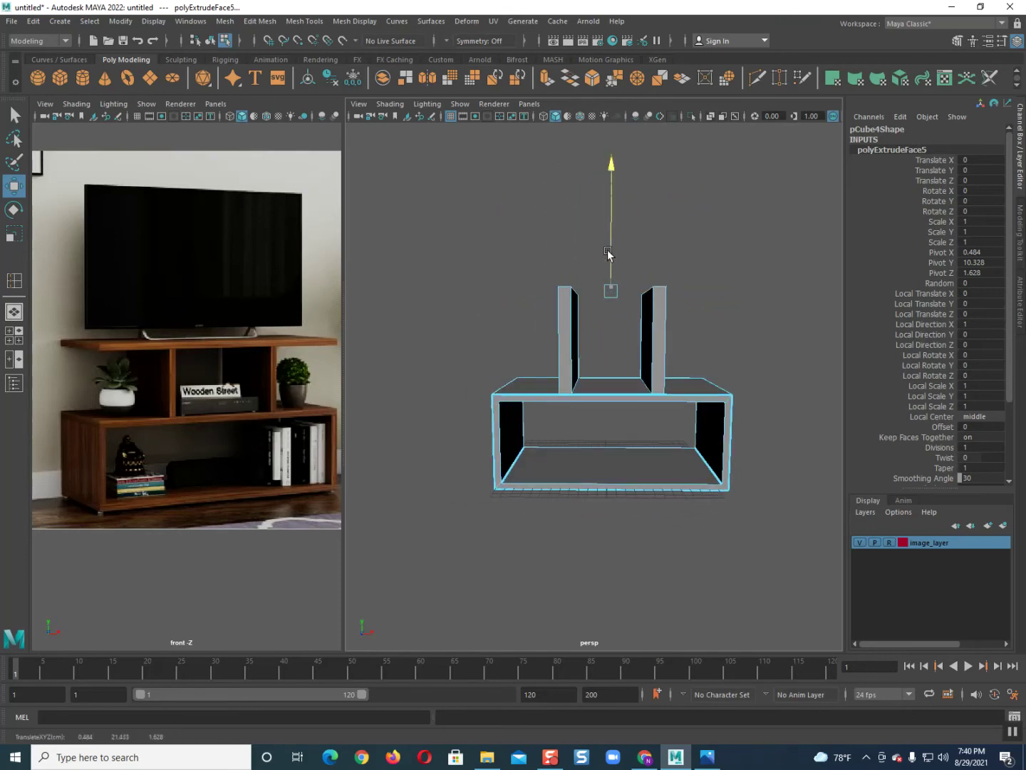
pyautogui.moveTo(567, 287)
pyautogui.mouseDown(button='right')
pyautogui.moveTo(599, 282)
pyautogui.moveTo(546, 267)
pyautogui.mouseUp(button='right')
pyautogui.moveTo(522, 317); pyautogui.dragTo(699, 318)
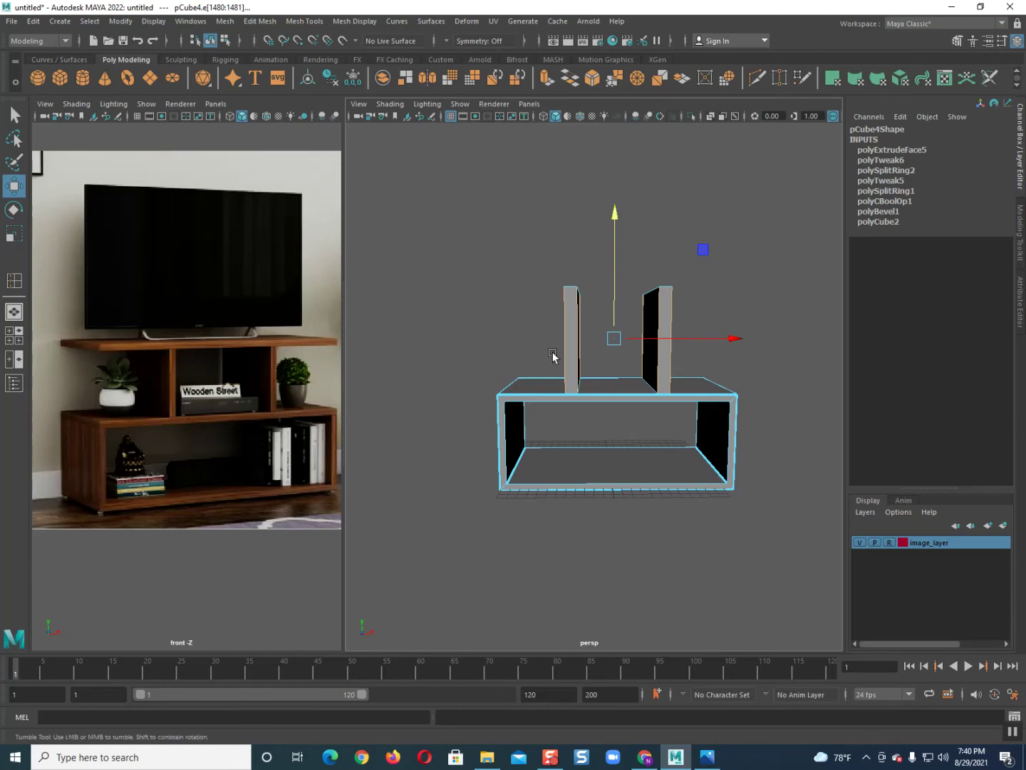
pyautogui.keyDown('alt'); pyautogui.moveTo(553, 354); pyautogui.dragTo(553, 353); pyautogui.keyUp('alt')
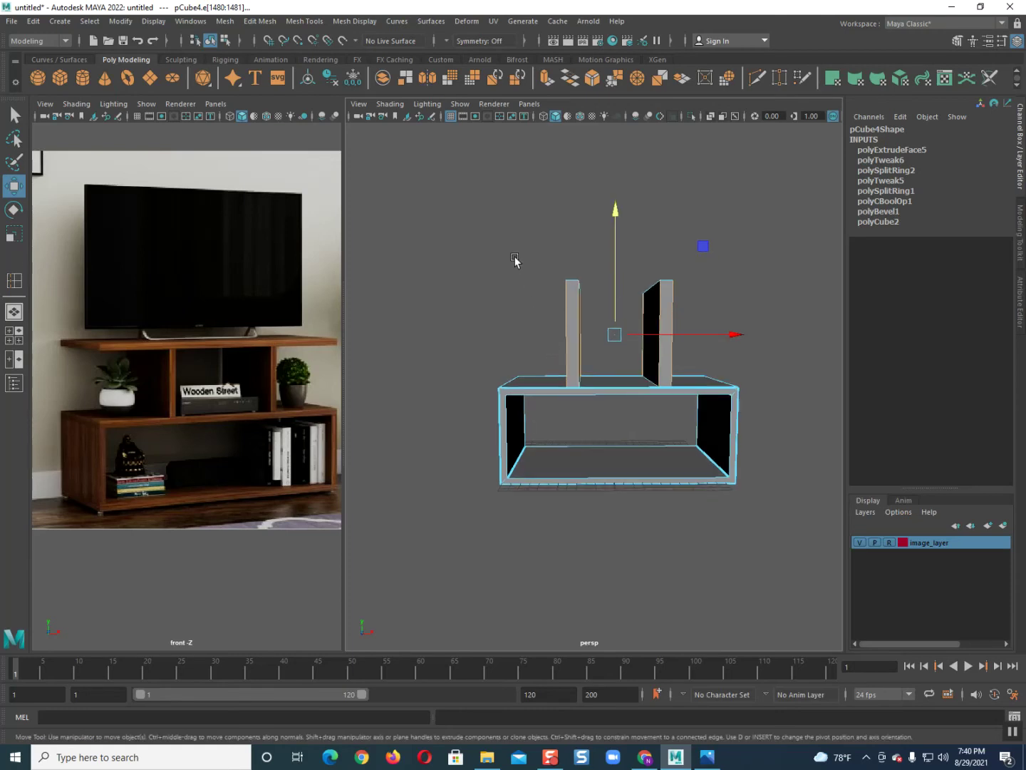
pyautogui.moveTo(503, 243); pyautogui.dragTo(703, 343)
# - Bevel the stand's edges and orbit in to inspect a bevelled corner
pyautogui.click(592, 77)
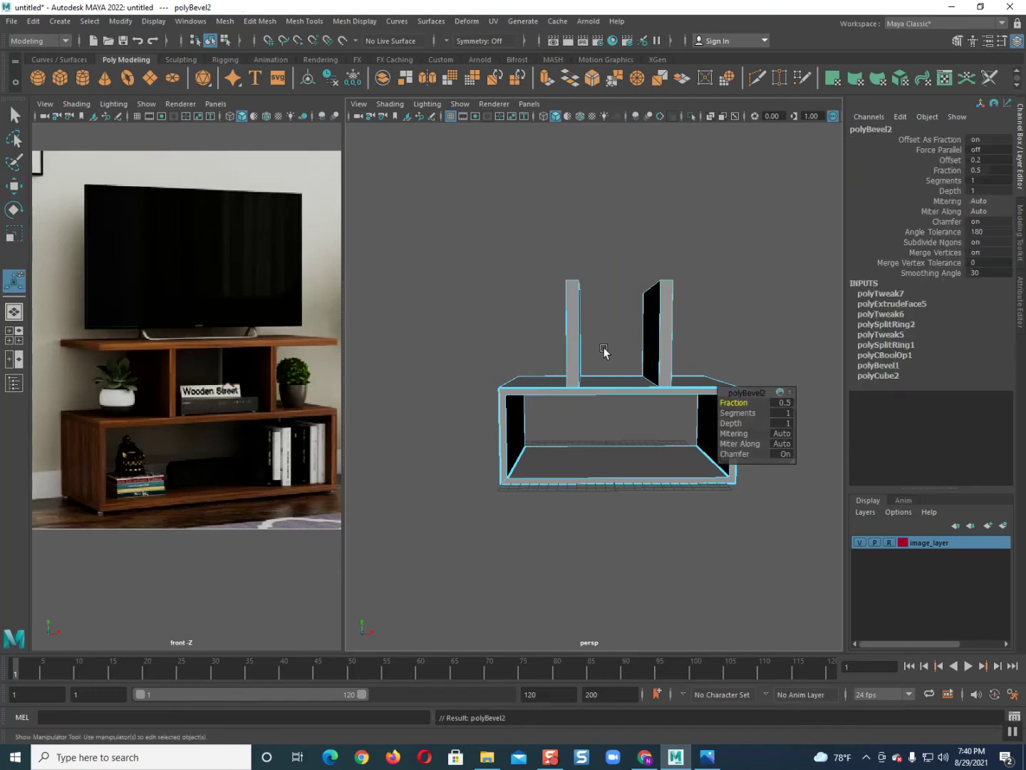
pyautogui.scroll(3, 567, 332)
pyautogui.moveTo(591, 355)
pyautogui.keyDown('alt'); pyautogui.mouseDown()
pyautogui.moveTo(755, 427)
pyautogui.moveTo(752, 402)
pyautogui.moveTo(763, 414)
pyautogui.mouseUp(); pyautogui.keyUp('alt')
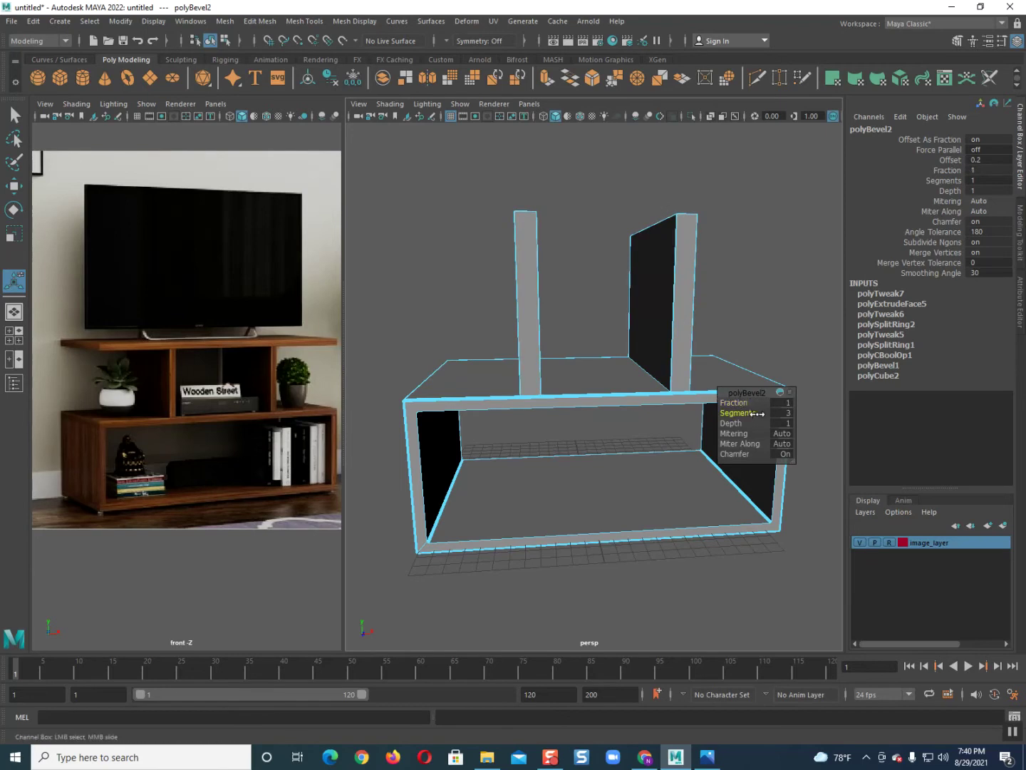
pyautogui.keyDown('alt'); pyautogui.moveTo(681, 365); pyautogui.dragTo(698, 370); pyautogui.keyUp('alt')
pyautogui.scroll(5, 605, 367)
pyautogui.keyDown('alt'); pyautogui.moveTo(605, 367); pyautogui.dragTo(607, 467, button='middle'); pyautogui.keyUp('alt')
pyautogui.scroll(-3, 605, 424)
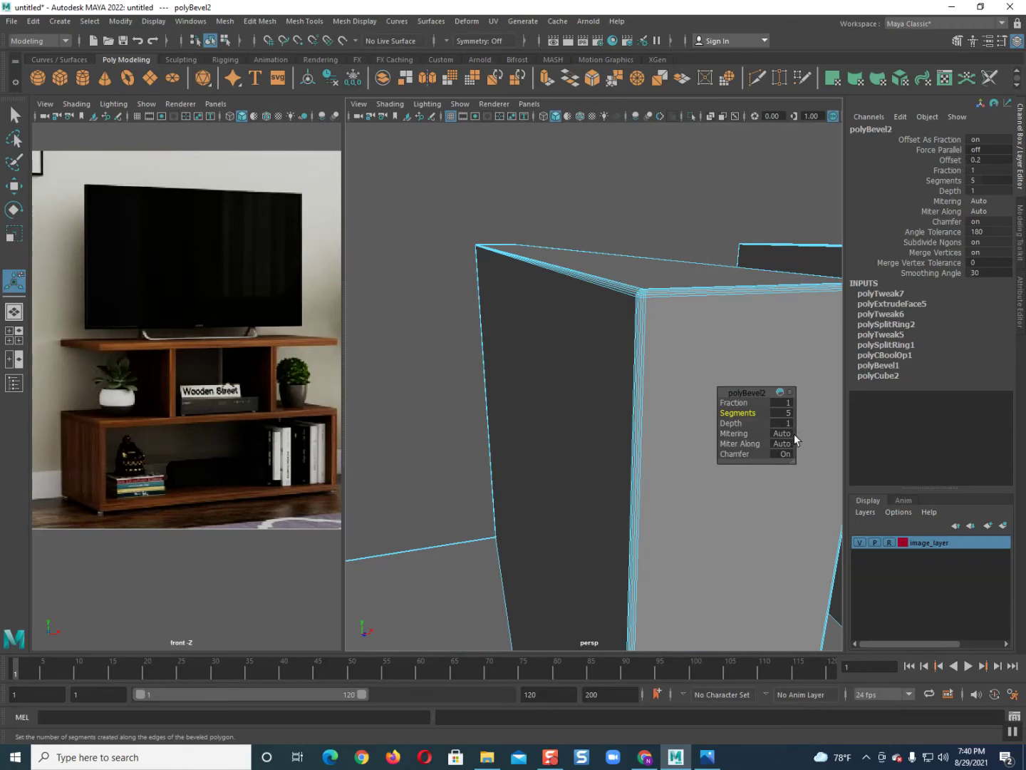
# - Set polyBevel2 to 5 segments with fraction 3, then 4
pyautogui.click(784, 404)
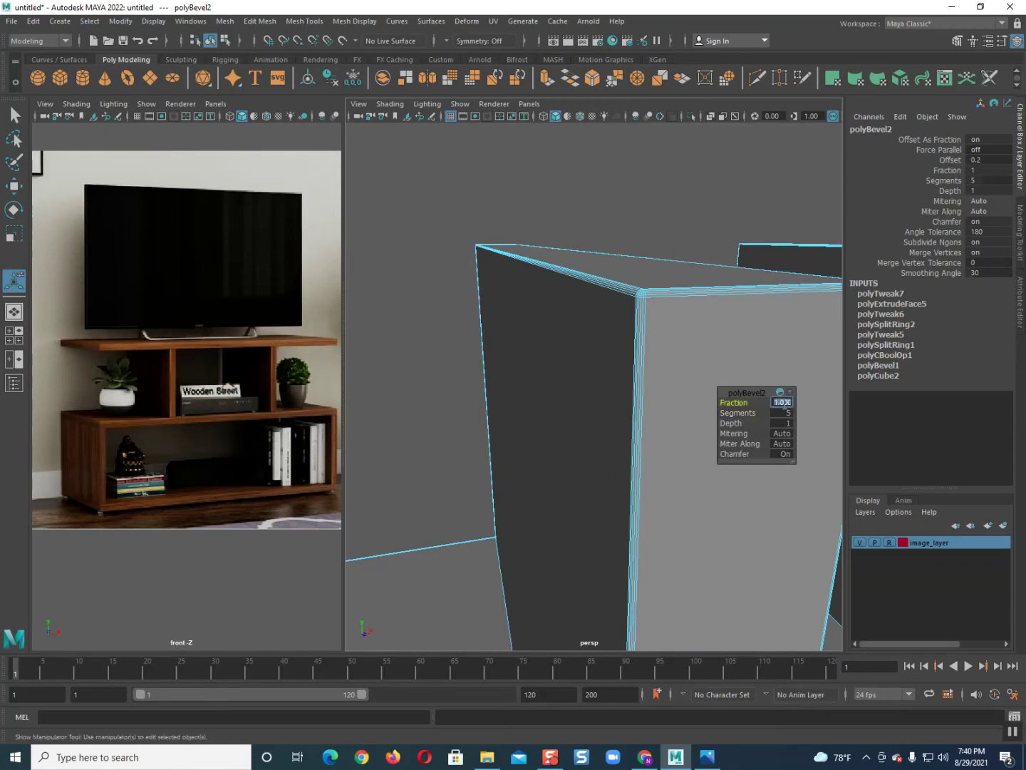
pyautogui.press('Return')
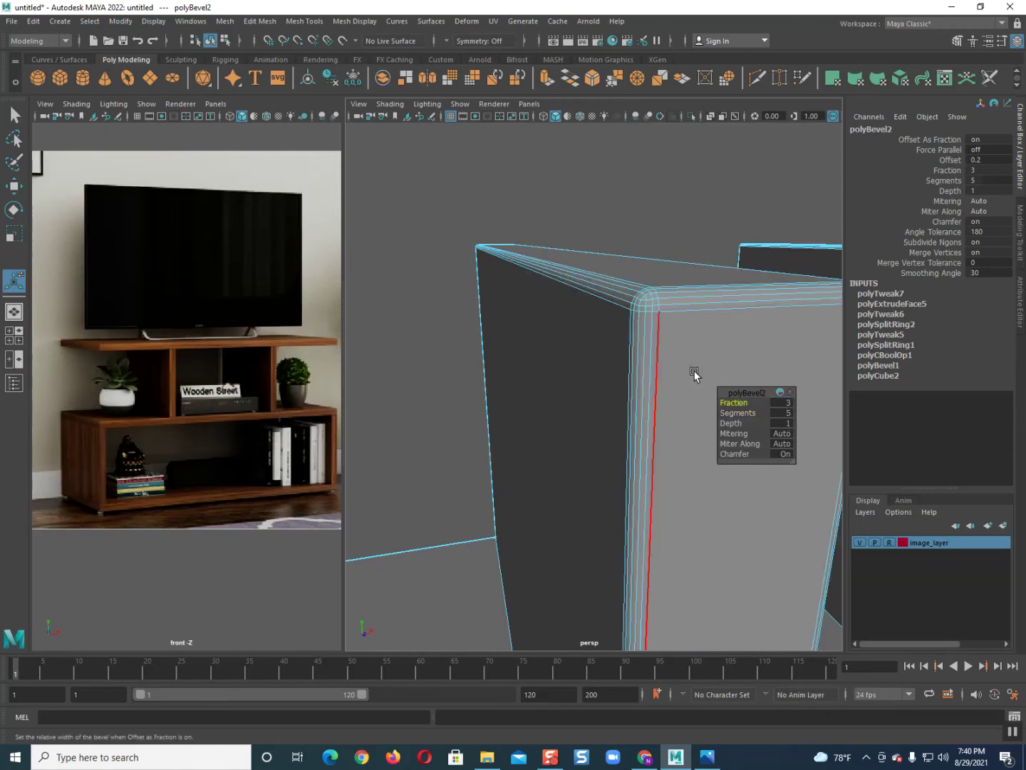
pyautogui.scroll(-5, 630, 440)
pyautogui.moveTo(590, 483)
pyautogui.keyDown('alt'); pyautogui.mouseDown()
pyautogui.moveTo(580, 470)
pyautogui.moveTo(731, 423)
pyautogui.mouseUp(); pyautogui.keyUp('alt')
pyautogui.click(782, 404)
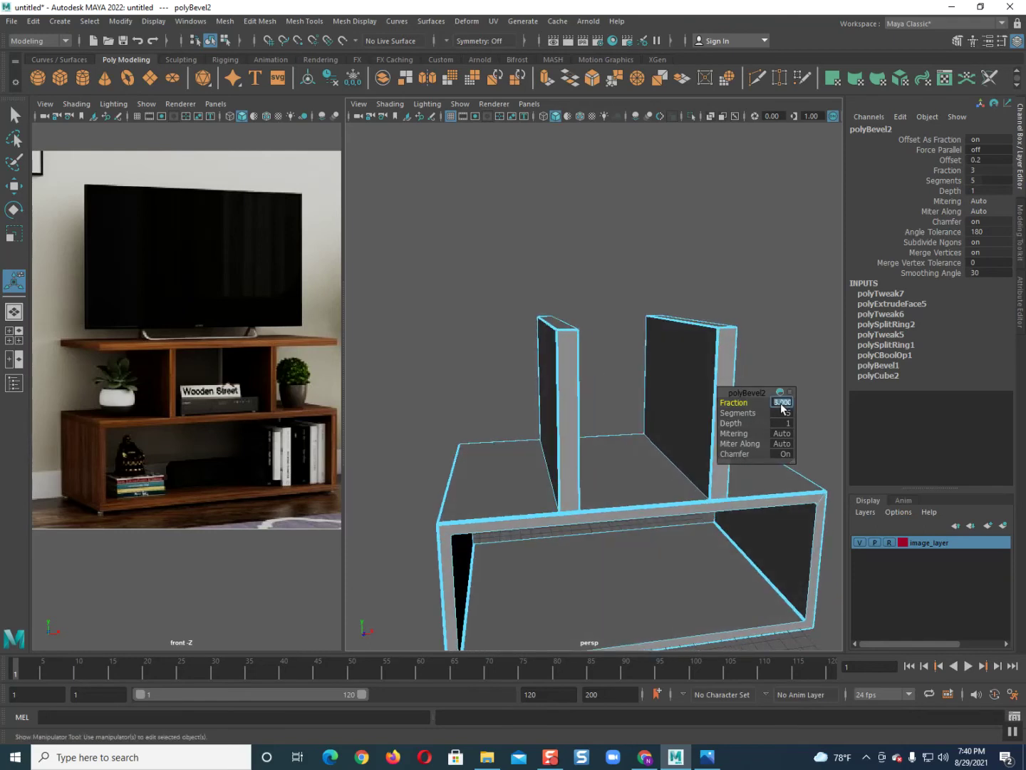
pyautogui.write('4')
pyautogui.press('Return')
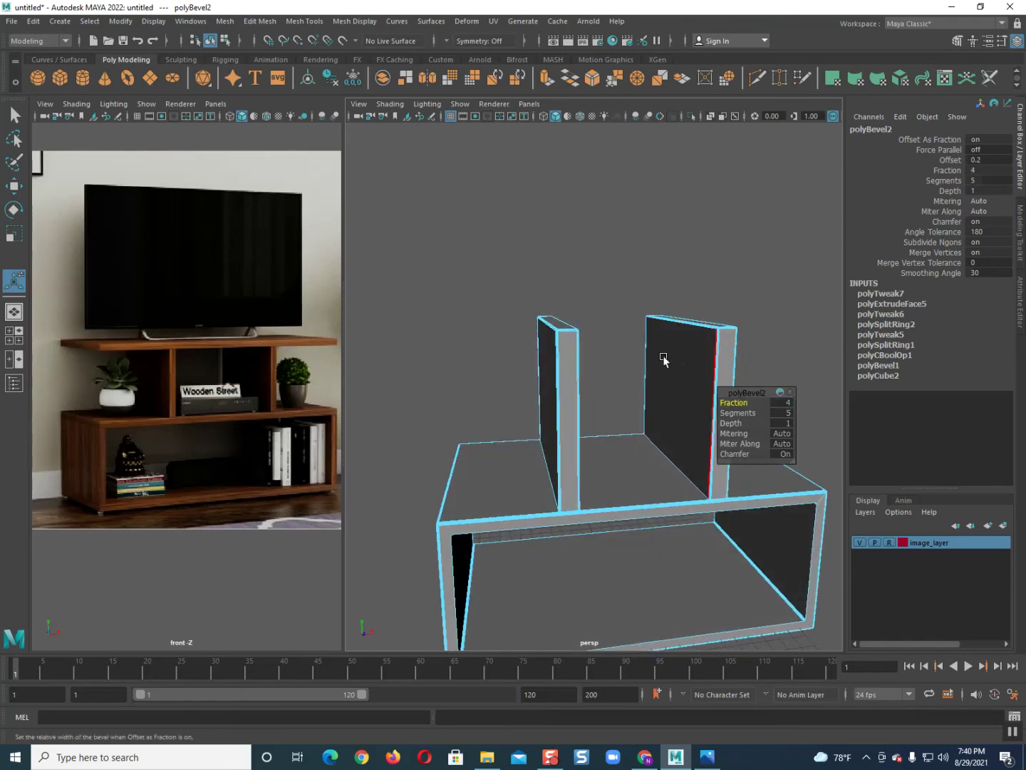
# - Close the bevel editor, deselect the stand, and orbit to inspect the rounded edges
pyautogui.press('q')
pyautogui.click(628, 334)
pyautogui.scroll(-3, 588, 401)
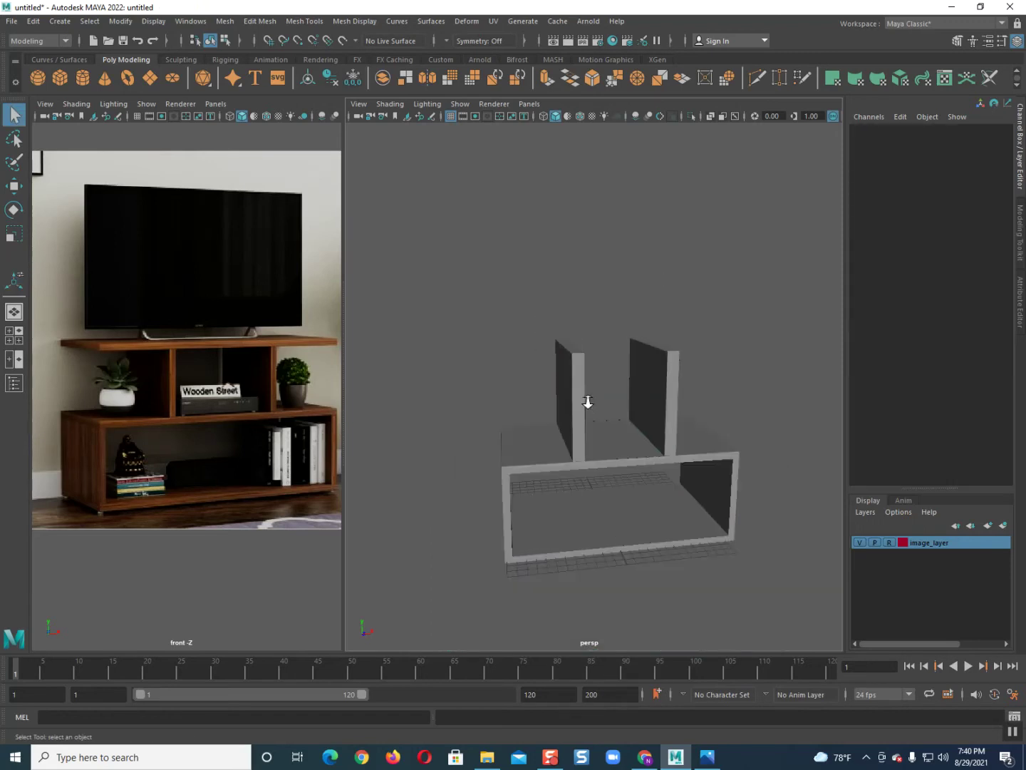
pyautogui.scroll(5, 591, 428)
pyautogui.moveTo(591, 428)
pyautogui.keyDown('alt'); pyautogui.mouseDown()
pyautogui.moveTo(575, 445)
pyautogui.moveTo(593, 435)
pyautogui.moveTo(578, 438)
pyautogui.moveTo(579, 469)
pyautogui.moveTo(609, 486)
pyautogui.moveTo(601, 505)
pyautogui.mouseUp(); pyautogui.keyUp('alt')
pyautogui.scroll(-2, 578, 431)
pyautogui.scroll(3, 578, 469)
pyautogui.scroll(-2, 609, 486)
pyautogui.press('space')
# - In top wireframe view, draw a polygon cube base over the stand's outline
pyautogui.click(535, 454)
pyautogui.scroll(-2, 553, 463)
pyautogui.keyDown('alt'); pyautogui.moveTo(603, 469); pyautogui.dragTo(613, 475, button='middle'); pyautogui.keyUp('alt')
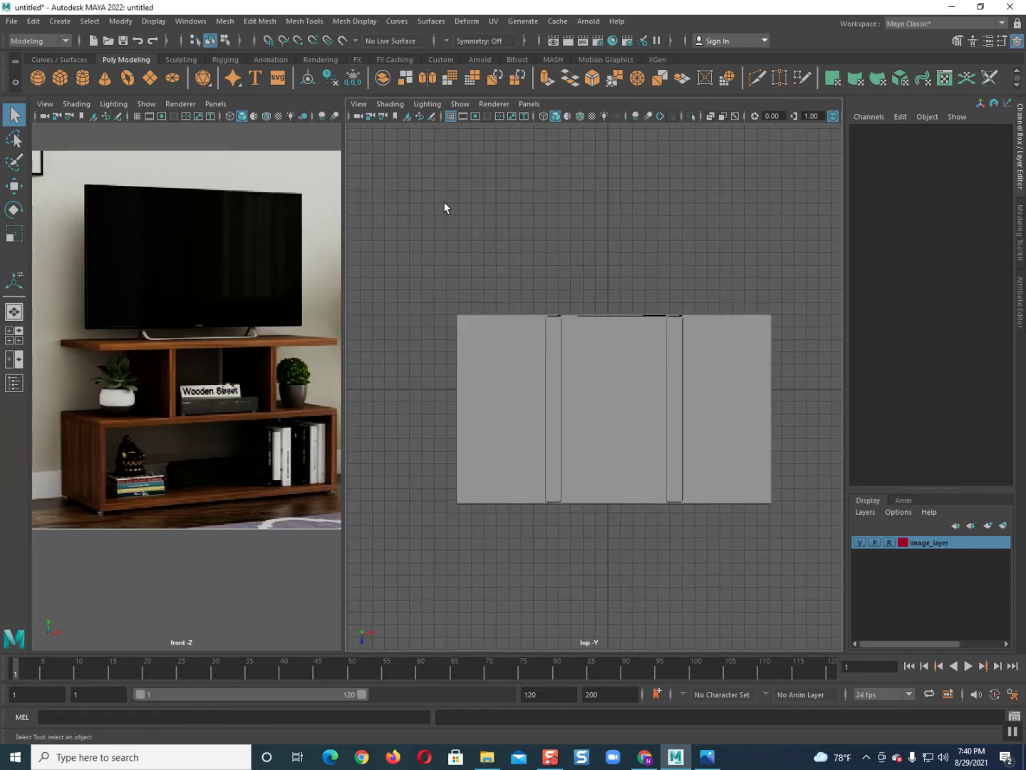
pyautogui.click(57, 77)
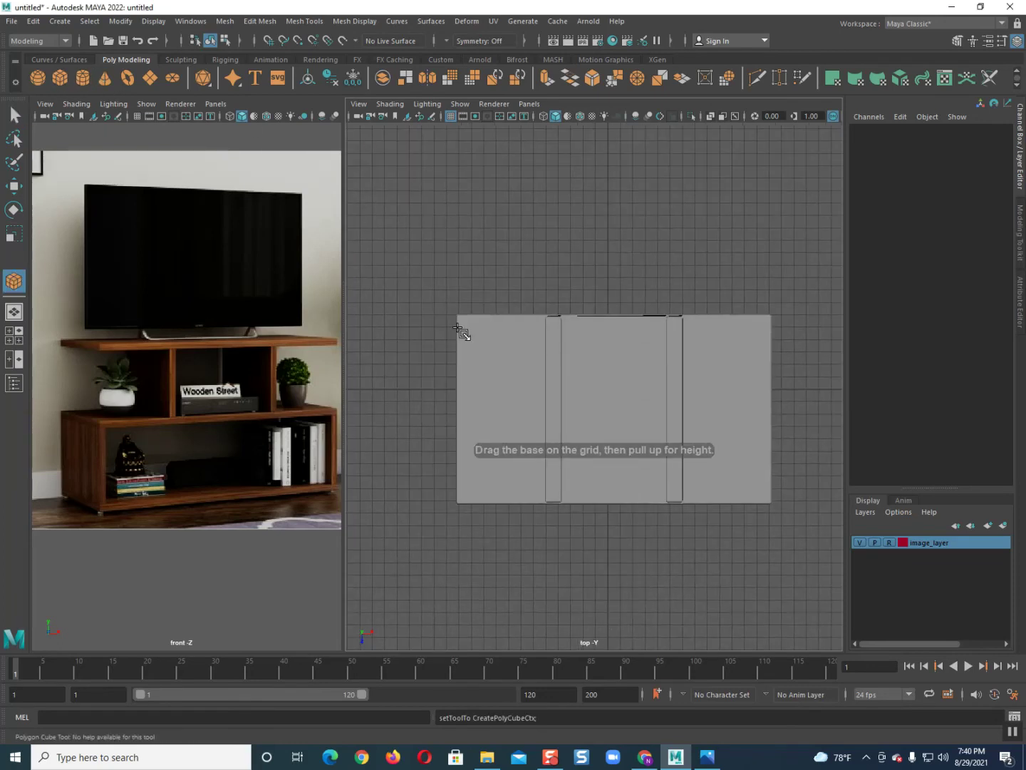
pyautogui.press('4')
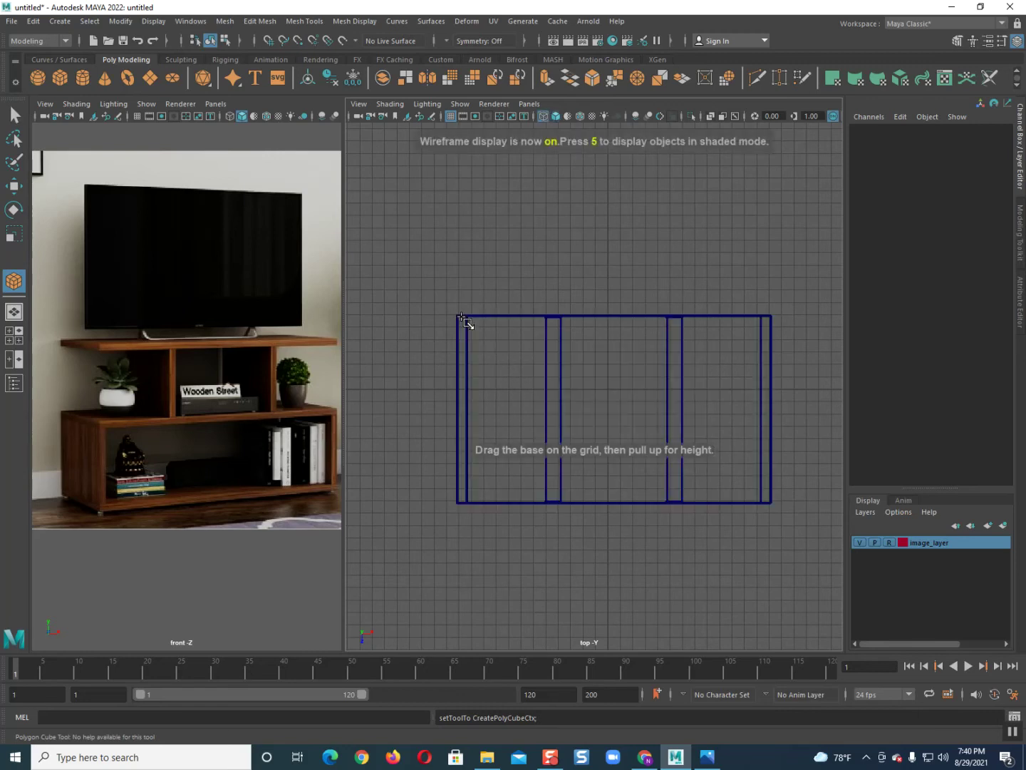
pyautogui.moveTo(460, 317); pyautogui.dragTo(768, 501)
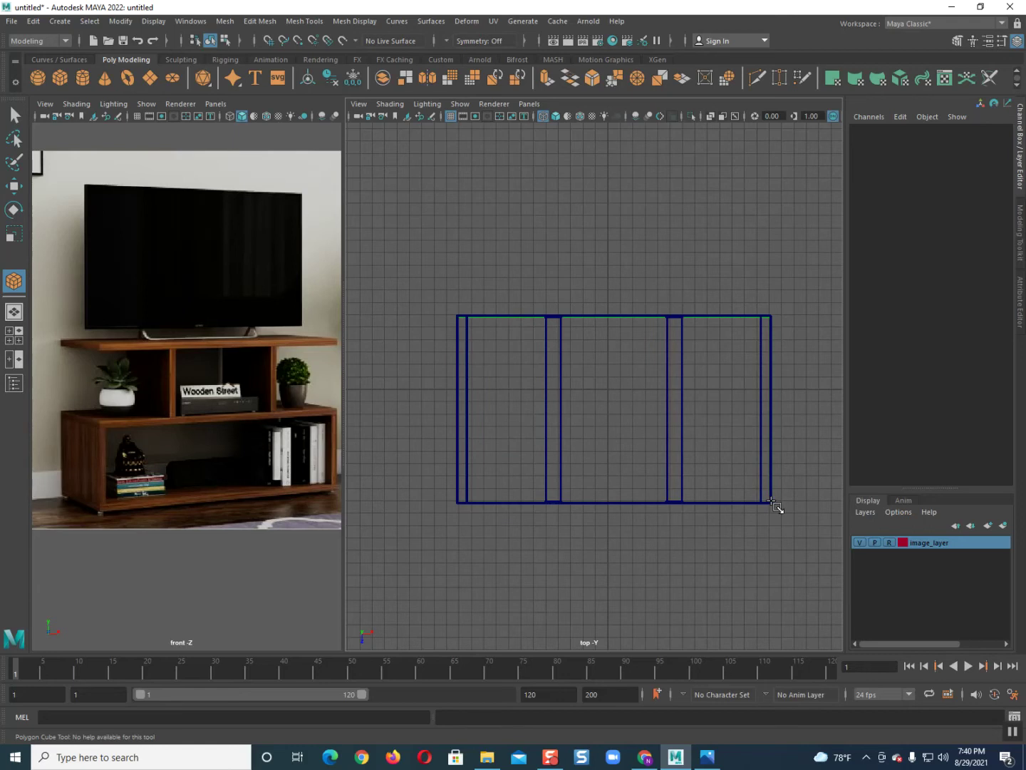
# - Back in shaded perspective view, set the new cube's height and finish it
pyautogui.press('space')
pyautogui.moveTo(696, 427); pyautogui.dragTo(692, 403)
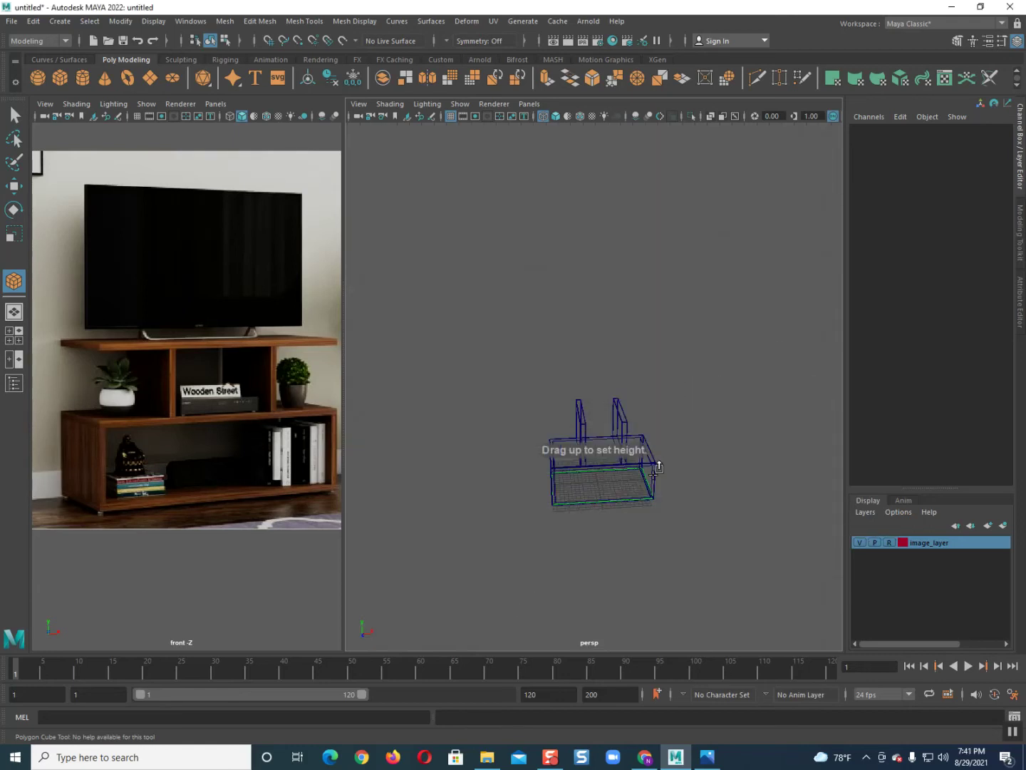
pyautogui.press('5')
pyautogui.moveTo(608, 509)
pyautogui.keyDown('alt'); pyautogui.mouseDown()
pyautogui.moveTo(613, 457)
pyautogui.moveTo(598, 361)
pyautogui.moveTo(621, 376)
pyautogui.moveTo(641, 365)
pyautogui.moveTo(651, 426)
pyautogui.moveTo(675, 436)
pyautogui.moveTo(643, 439)
pyautogui.moveTo(674, 448)
pyautogui.mouseUp(); pyautogui.keyUp('alt')
pyautogui.press('g')
pyautogui.click(609, 467)
# - Raise the slab pCube5 to Y 21.172 and scale it to 1.113 in Z
pyautogui.press('w')
pyautogui.scroll(5, 599, 367)
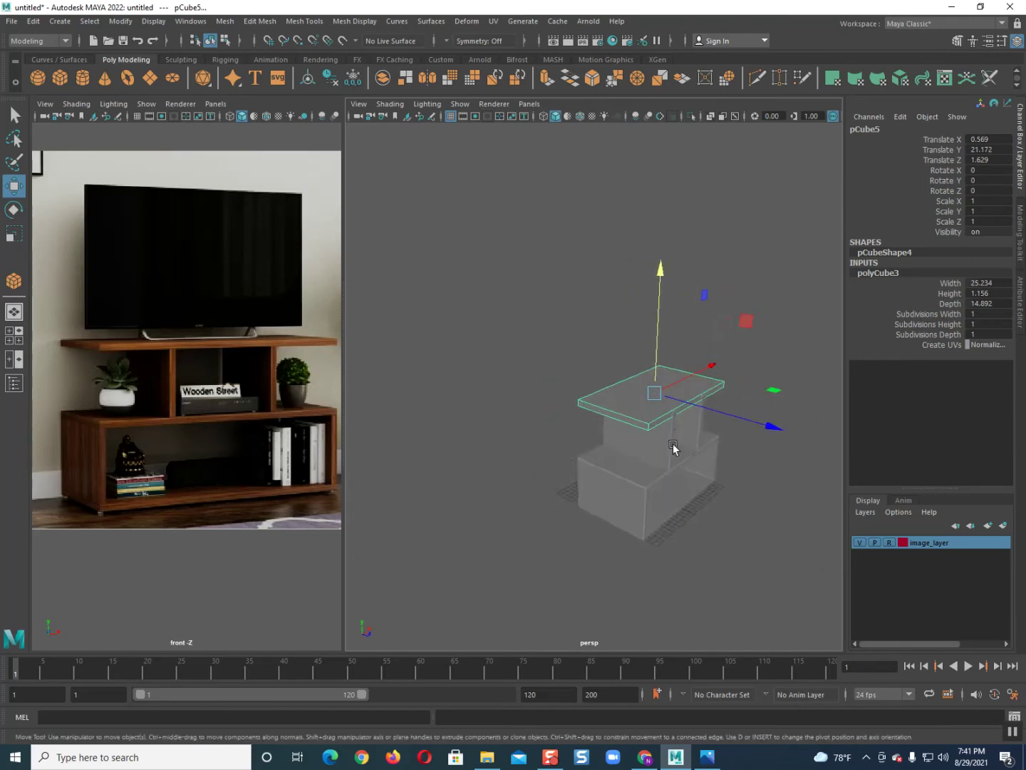
pyautogui.scroll(3, 657, 449)
pyautogui.scroll(2, 648, 441)
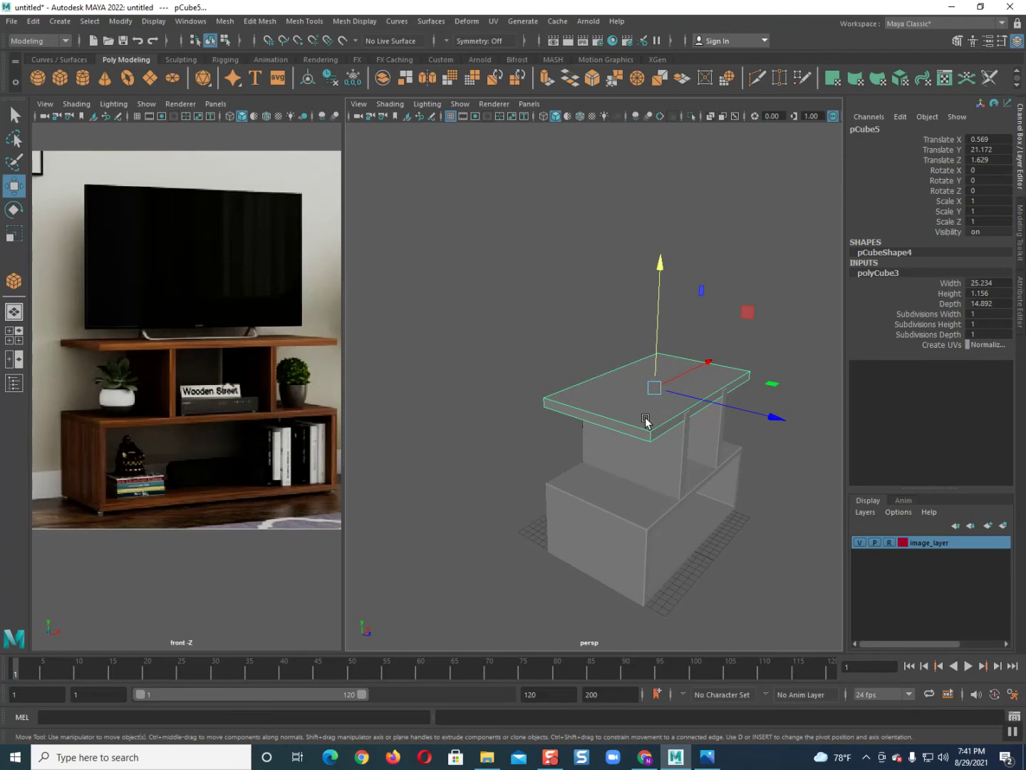
pyautogui.press('r')
pyautogui.moveTo(687, 408)
pyautogui.mouseDown()
pyautogui.moveTo(706, 403)
pyautogui.moveTo(650, 440)
pyautogui.moveTo(662, 427)
pyautogui.moveTo(662, 436)
pyautogui.moveTo(642, 327)
pyautogui.moveTo(609, 379)
pyautogui.mouseUp()
# - Select the tabletop's top face for moving, then return to whole-object selection
pyautogui.rightClick(608, 375)
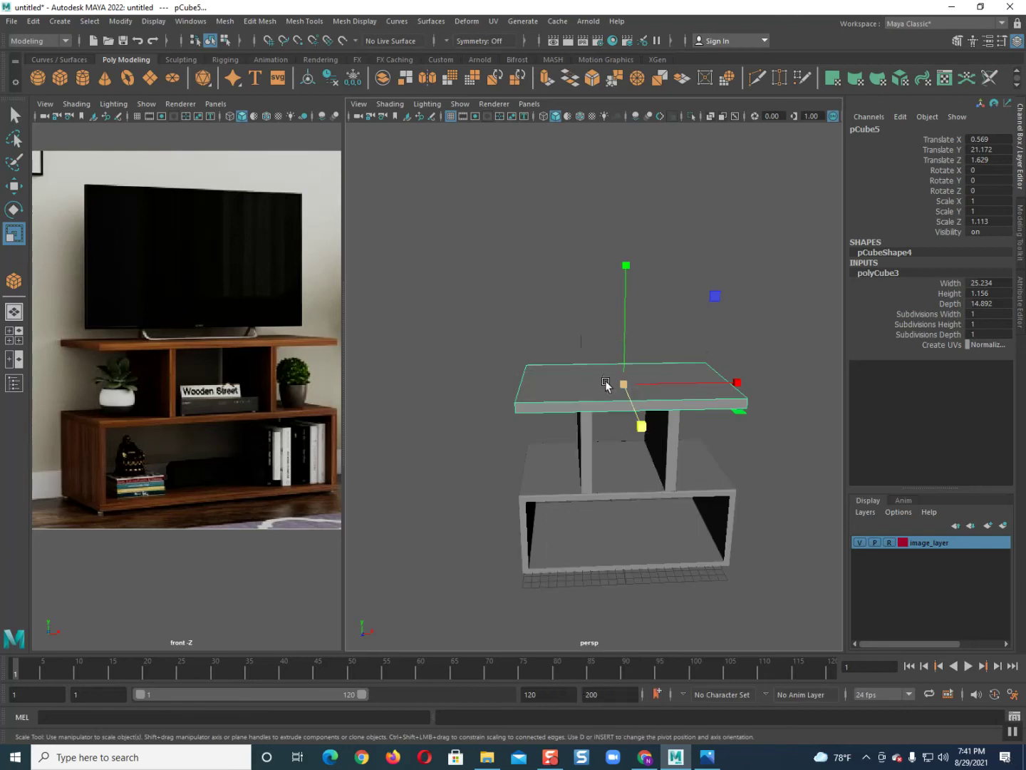
pyautogui.rightClick(600, 371)
pyautogui.moveTo(599, 392); pyautogui.dragTo(599, 392, button='right')
pyautogui.click(605, 379)
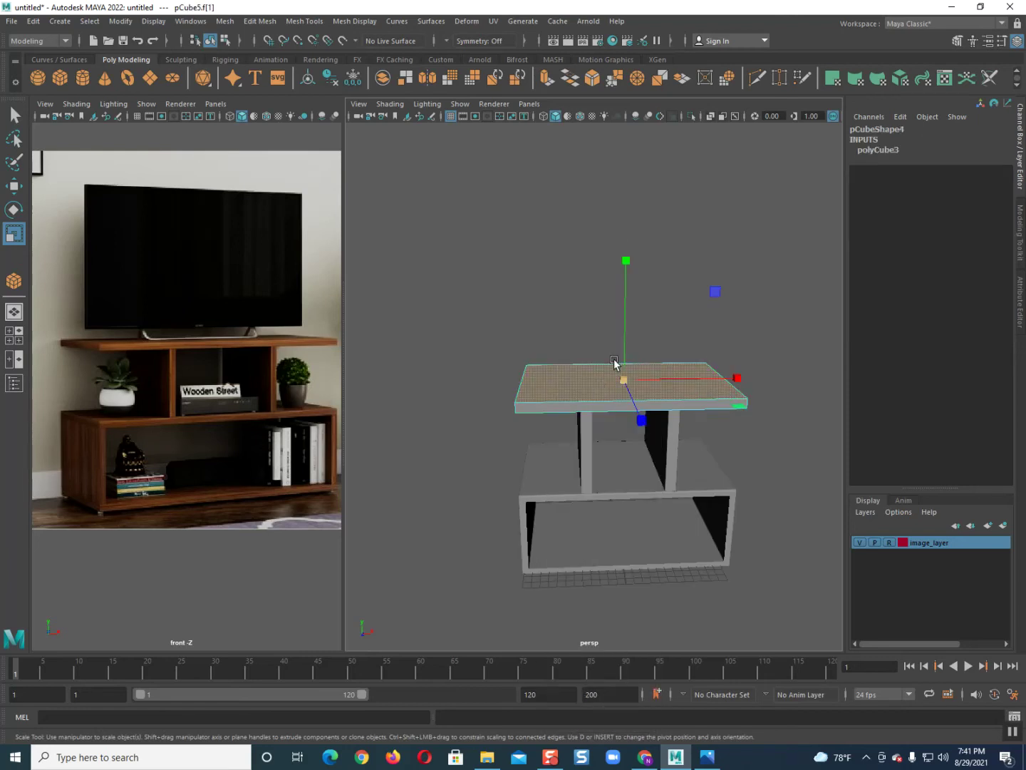
pyautogui.press('w')
pyautogui.click(623, 348)
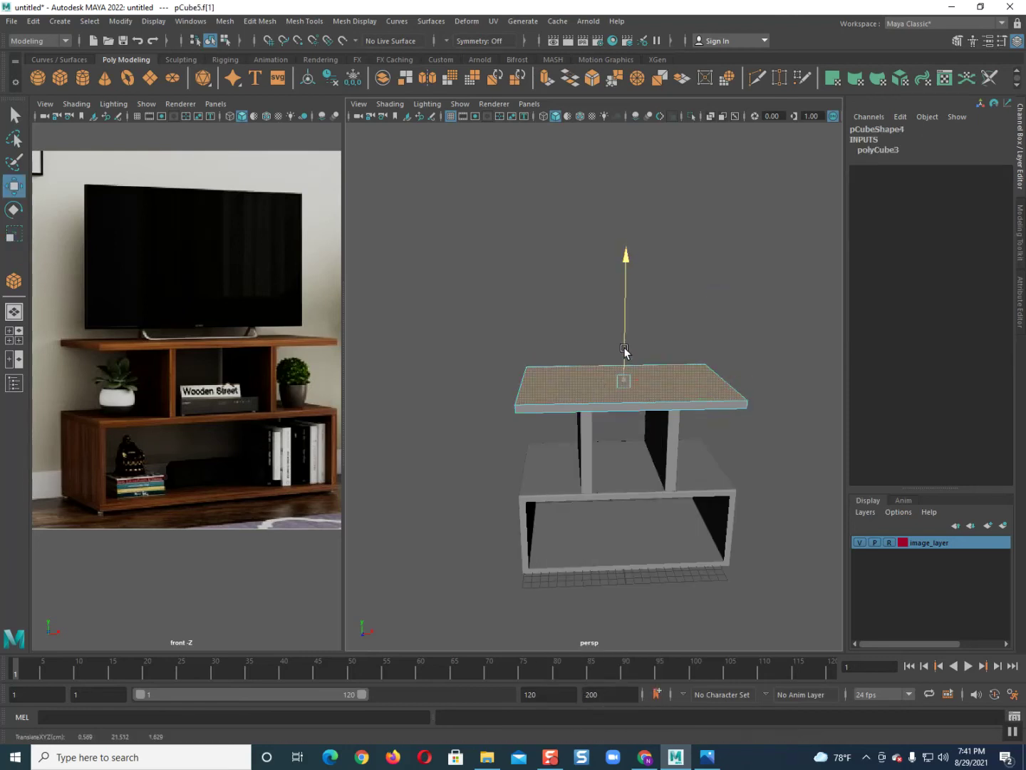
pyautogui.moveTo(585, 391); pyautogui.dragTo(765, 263, button='right')
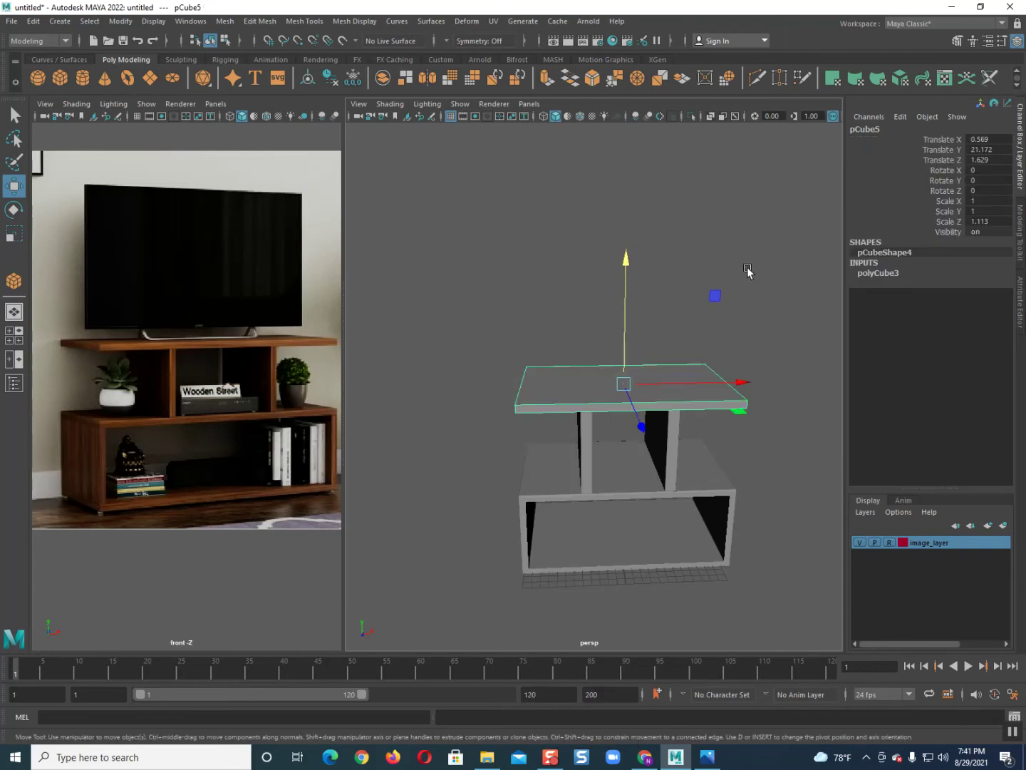
# - Bevel the tabletop with polyBevel3 at 8 segments, then clear the selection
pyautogui.click(592, 77)
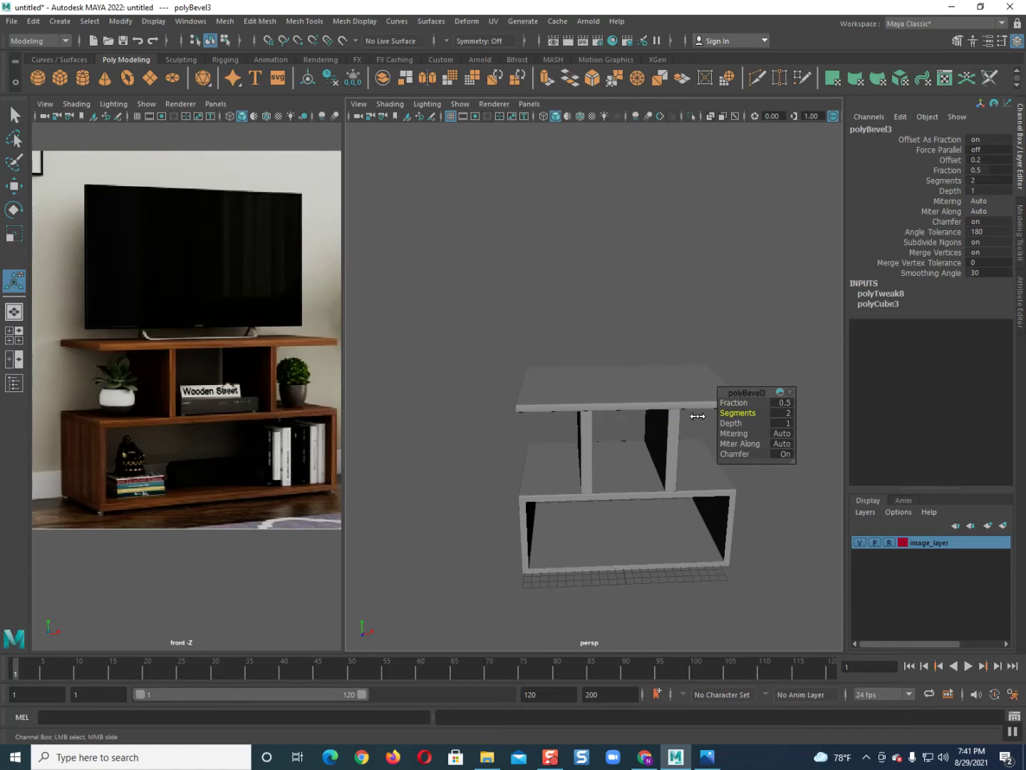
pyautogui.scroll(3, 645, 419)
pyautogui.scroll(-2, 645, 419)
pyautogui.moveTo(751, 413); pyautogui.dragTo(792, 416)
pyautogui.scroll(2, 645, 430)
pyautogui.moveTo(625, 447)
pyautogui.keyDown('alt'); pyautogui.mouseDown()
pyautogui.moveTo(660, 446)
pyautogui.moveTo(619, 419)
pyautogui.moveTo(625, 396)
pyautogui.moveTo(597, 412)
pyautogui.moveTo(600, 459)
pyautogui.moveTo(612, 470)
pyautogui.moveTo(600, 459)
pyautogui.mouseUp(); pyautogui.keyUp('alt')
pyautogui.press('q')
pyautogui.click(669, 268)
pyautogui.scroll(-5, 674, 343)
pyautogui.scroll(-2, 624, 398)
# - Select the cabinet's left and right side vertices and scale them apart along X
pyautogui.click(595, 440)
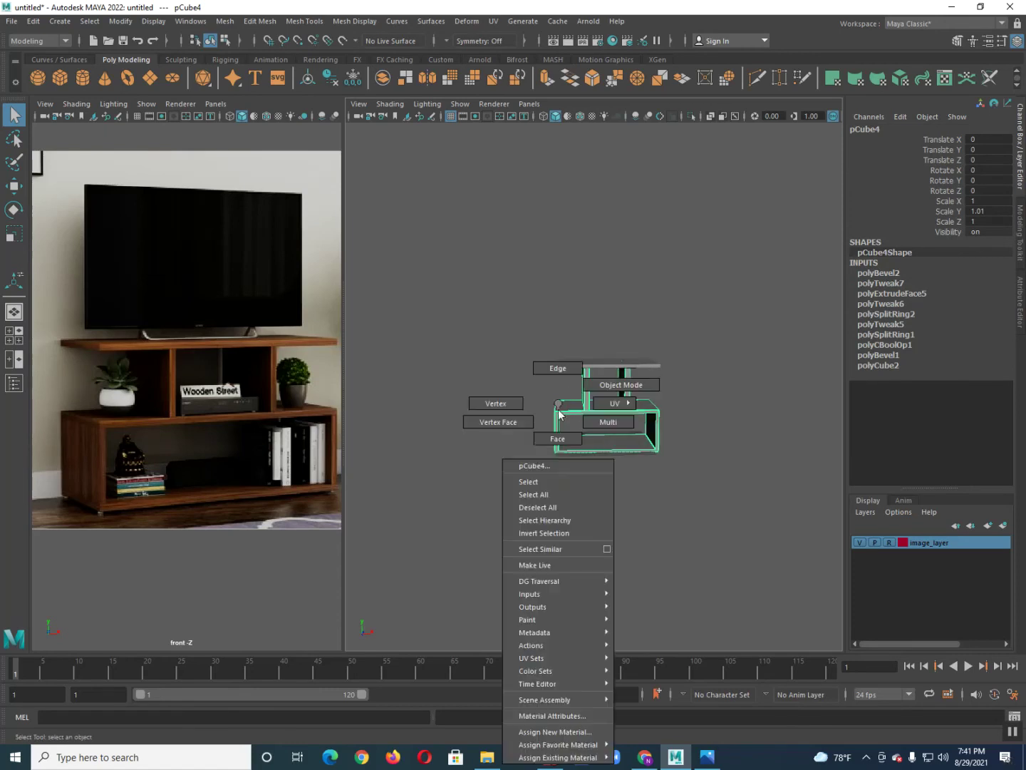
pyautogui.press('F9')
pyautogui.moveTo(508, 364); pyautogui.dragTo(565, 491)
pyautogui.moveTo(636, 380)
pyautogui.mouseDown()
pyautogui.moveTo(664, 427)
pyautogui.moveTo(791, 420)
pyautogui.mouseUp()
pyautogui.press('r')
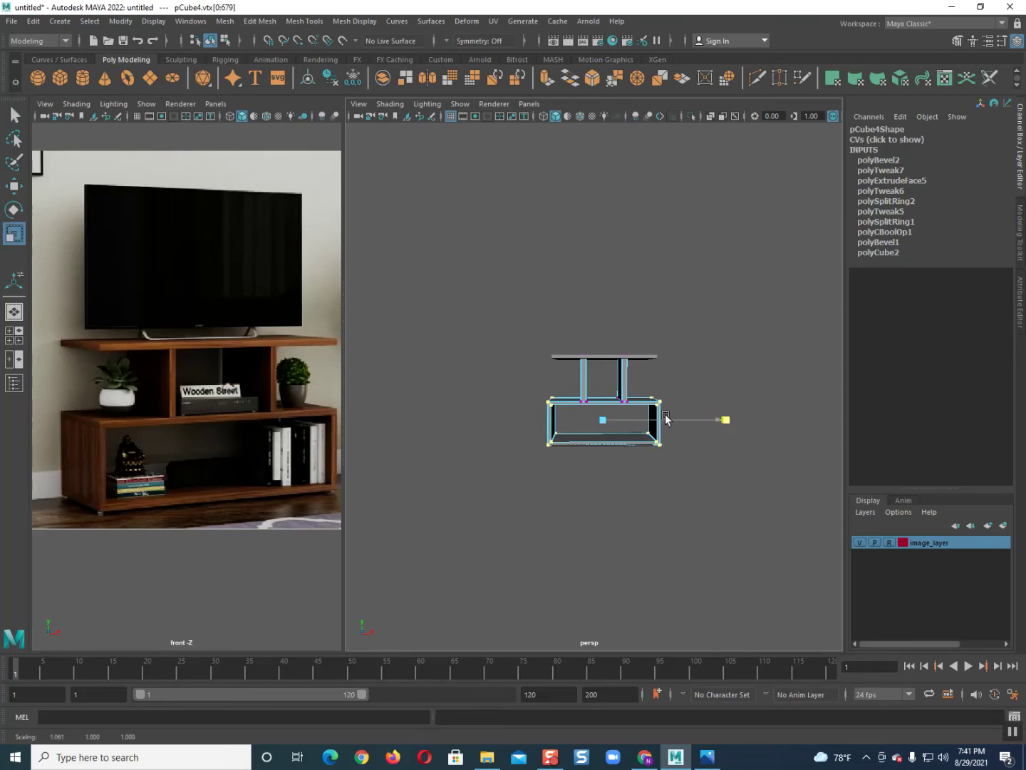
pyautogui.moveTo(720, 421)
pyautogui.mouseDown()
pyautogui.moveTo(702, 421)
pyautogui.moveTo(688, 479)
pyautogui.moveTo(645, 442)
pyautogui.mouseUp()
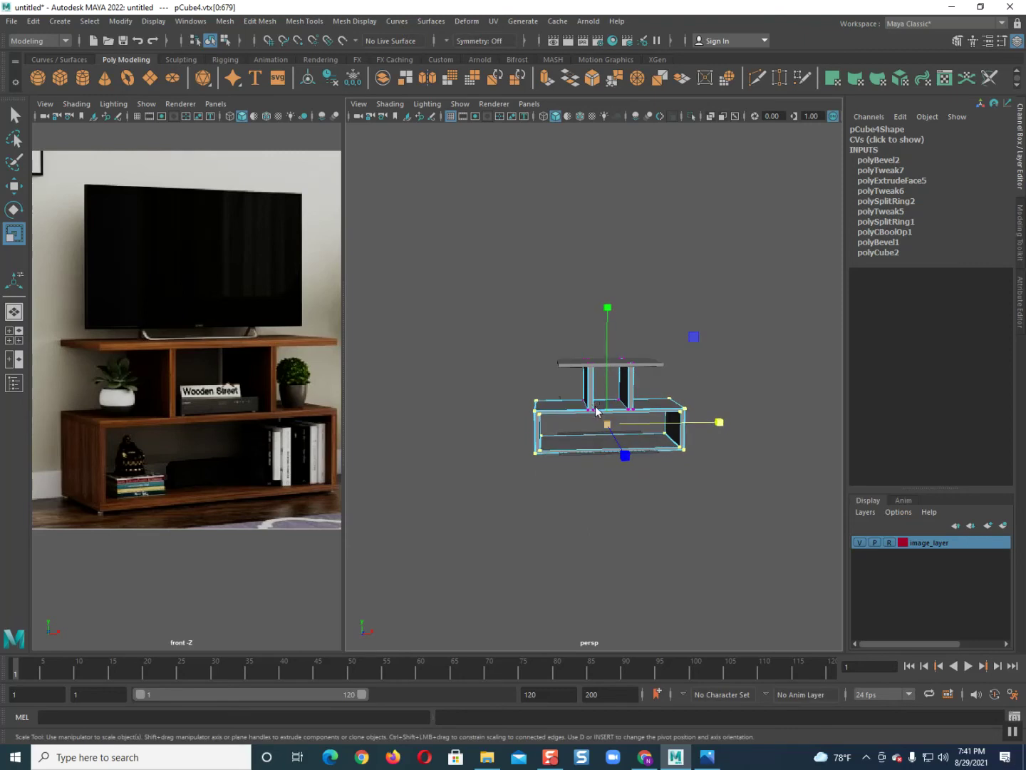
# - Inspect the widened cabinet from an angle, then clear the selection
pyautogui.click(678, 360)
pyautogui.scroll(3, 625, 424)
pyautogui.moveTo(566, 435)
pyautogui.keyDown('alt'); pyautogui.mouseDown()
pyautogui.moveTo(607, 449)
pyautogui.moveTo(588, 464)
pyautogui.moveTo(570, 454)
pyautogui.moveTo(606, 499)
pyautogui.moveTo(593, 462)
pyautogui.mouseUp(); pyautogui.keyUp('alt')
pyautogui.scroll(-2, 628, 467)
pyautogui.scroll(-1, 570, 454)
pyautogui.moveTo(515, 324); pyautogui.dragTo(716, 478)
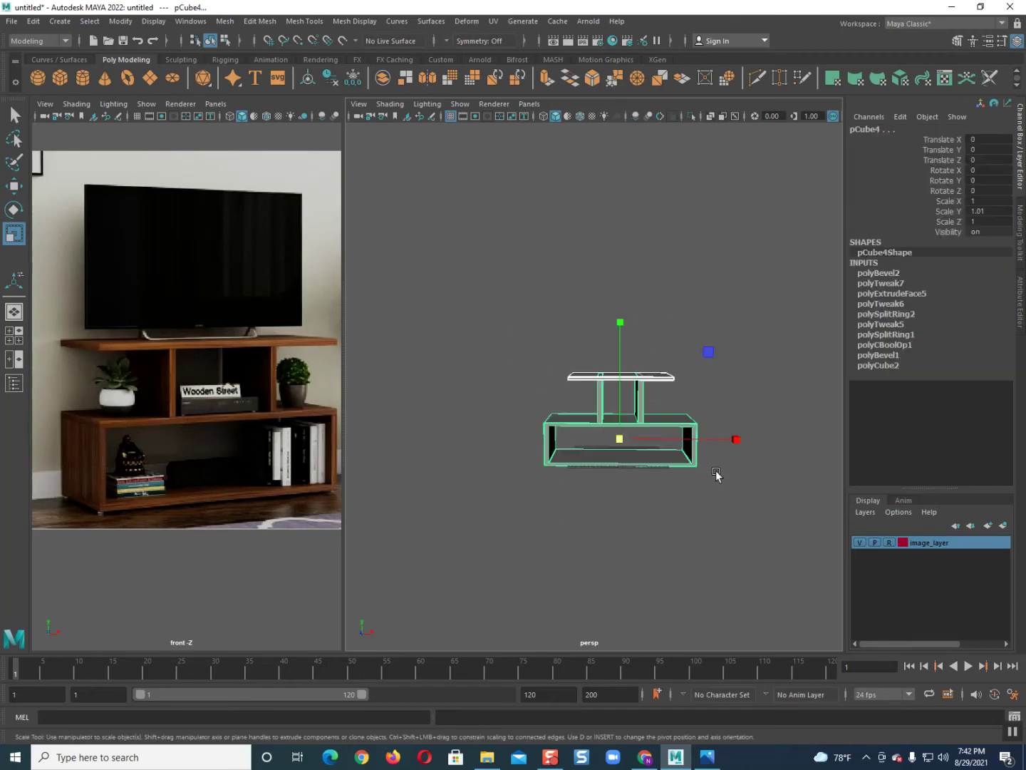
pyautogui.scroll(5, 574, 354)
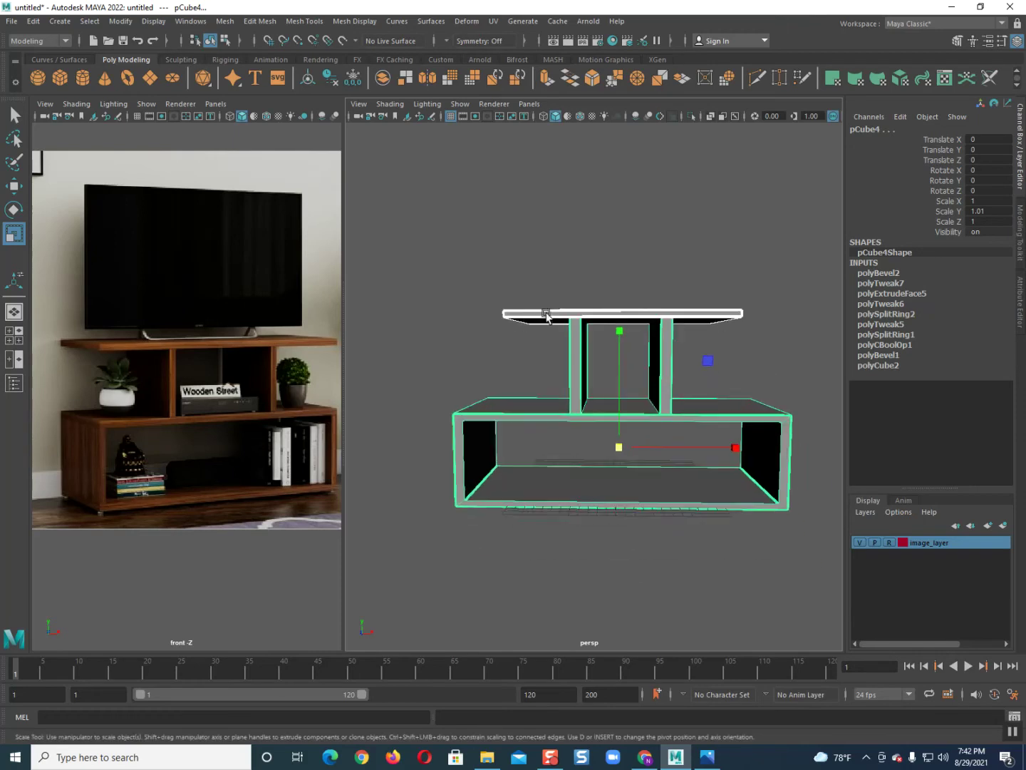
pyautogui.click(566, 349)
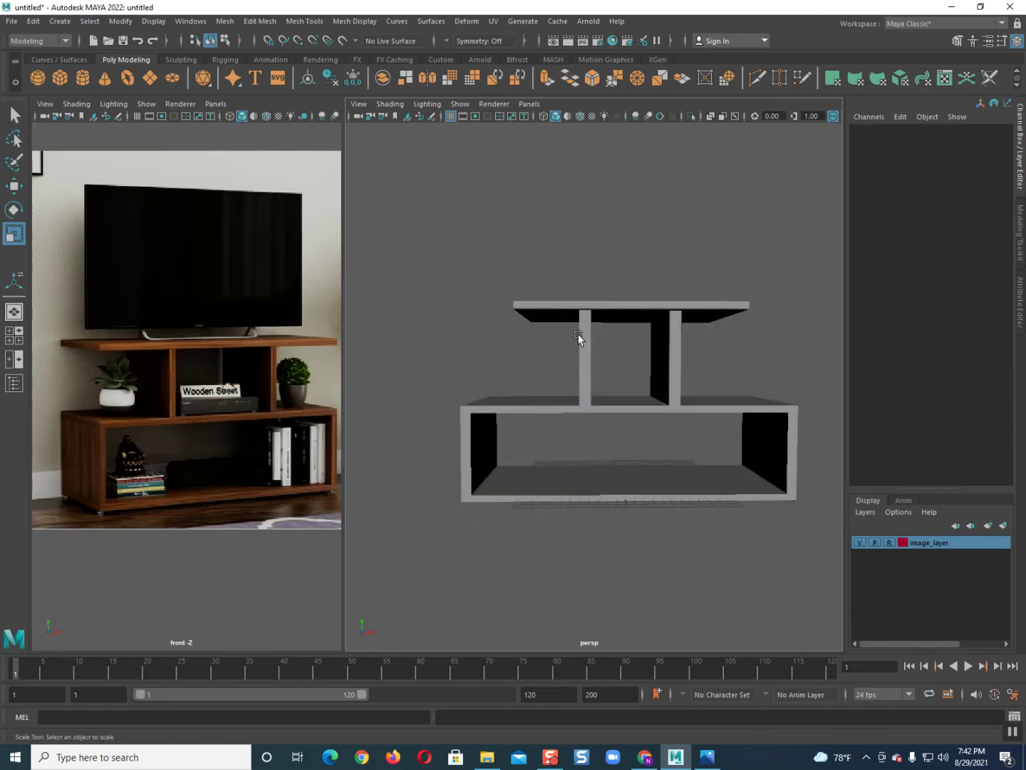
# - Lower the vertices at the top of the legs slightly
pyautogui.click(580, 333)
pyautogui.rightClick(580, 334)
pyautogui.moveTo(483, 231); pyautogui.dragTo(738, 332)
pyautogui.press('w')
pyautogui.moveTo(625, 278); pyautogui.dragTo(627, 292)
# - Lower the tabletop to Y 19.922 and combine it with the lower cabinet
pyautogui.moveTo(593, 325); pyautogui.dragTo(666, 279, button='right')
pyautogui.click(609, 311)
pyautogui.moveTo(620, 284); pyautogui.dragTo(624, 294)
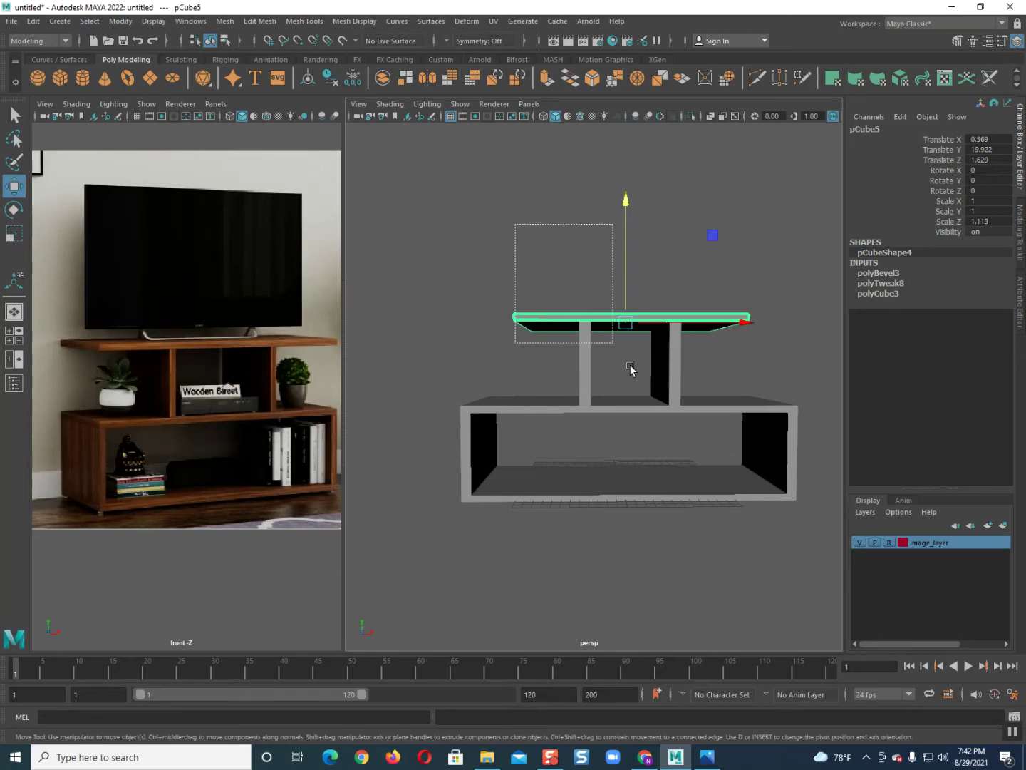
pyautogui.click(632, 401)
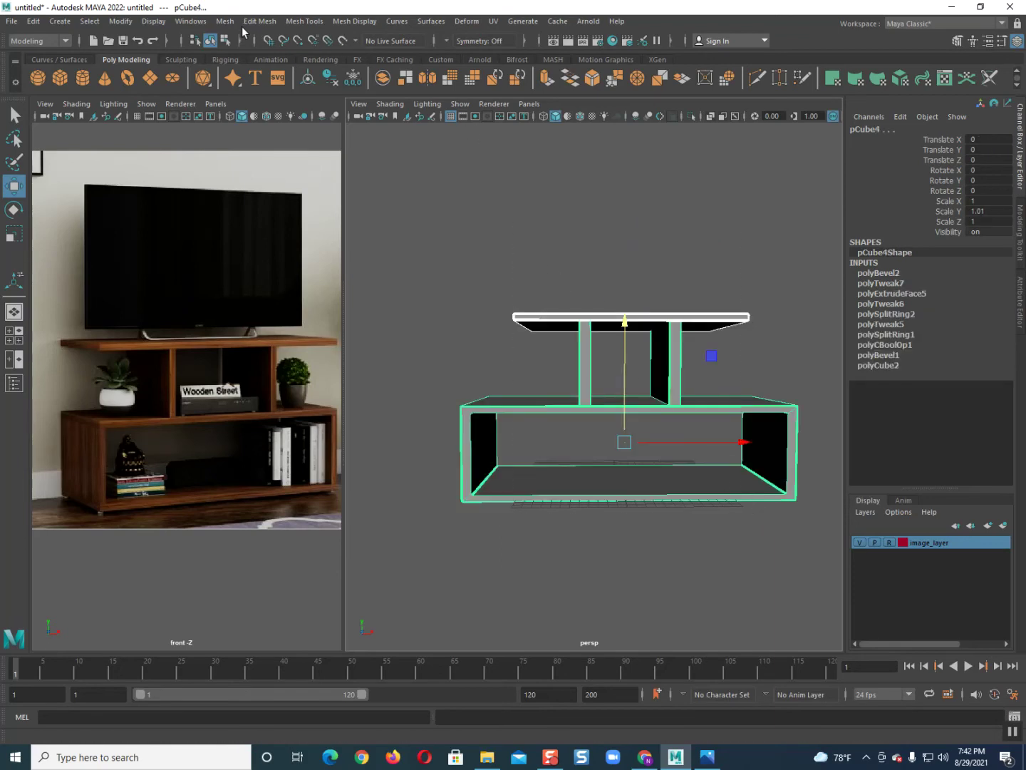
pyautogui.click(226, 20)
pyautogui.click(234, 63)
# - Deselect, orbit to a three-quarter angle, and show the Outliner beside the viewport
pyautogui.click(477, 242)
pyautogui.scroll(2, 606, 363)
pyautogui.moveTo(608, 384)
pyautogui.keyDown('alt'); pyautogui.mouseDown()
pyautogui.moveTo(620, 422)
pyautogui.moveTo(638, 405)
pyautogui.moveTo(549, 381)
pyautogui.moveTo(651, 386)
pyautogui.mouseUp(); pyautogui.keyUp('alt')
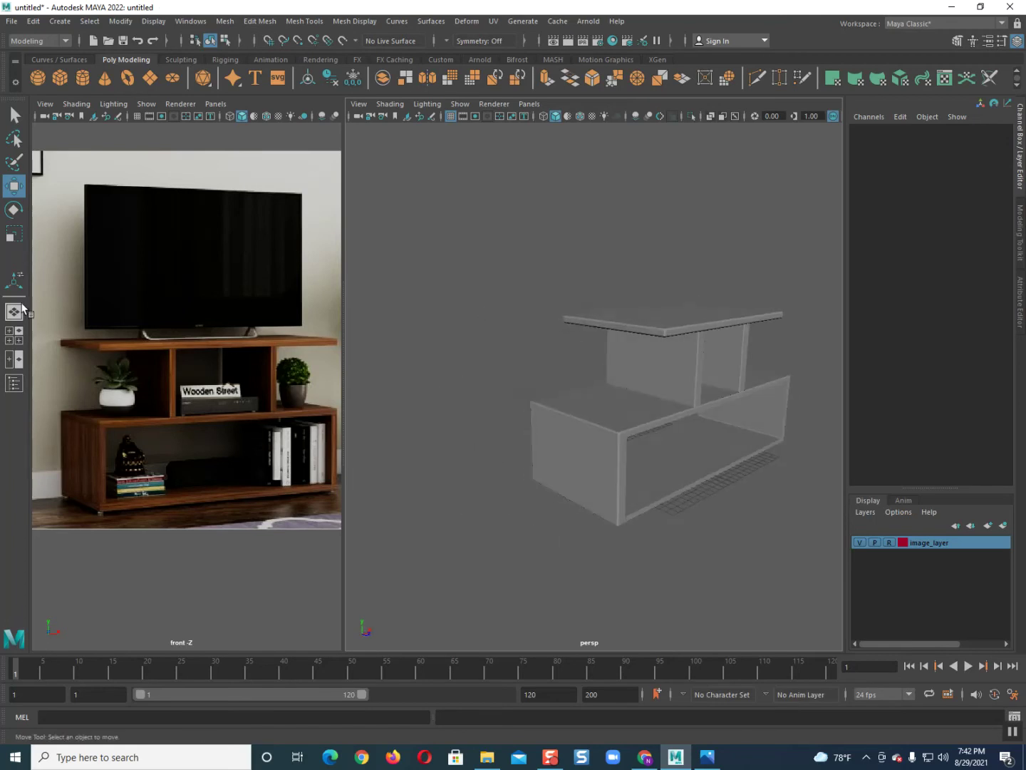
pyautogui.click(14, 383)
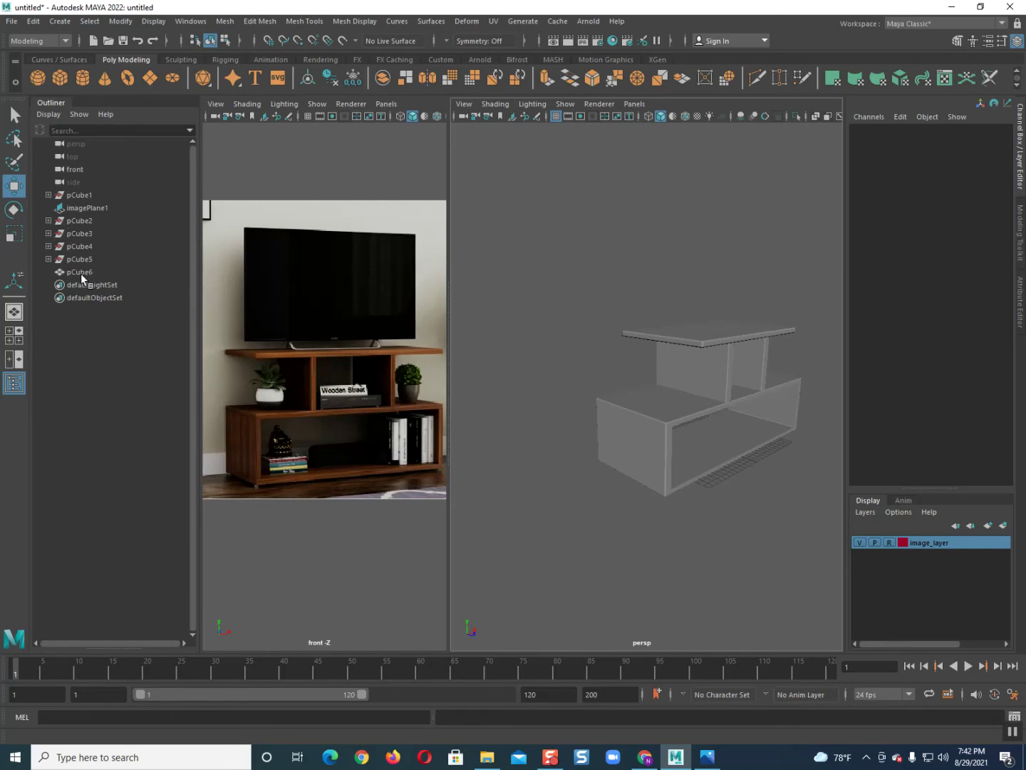
# - Delete pCube6's construction history and remove the leftover pCube1
pyautogui.click(82, 273)
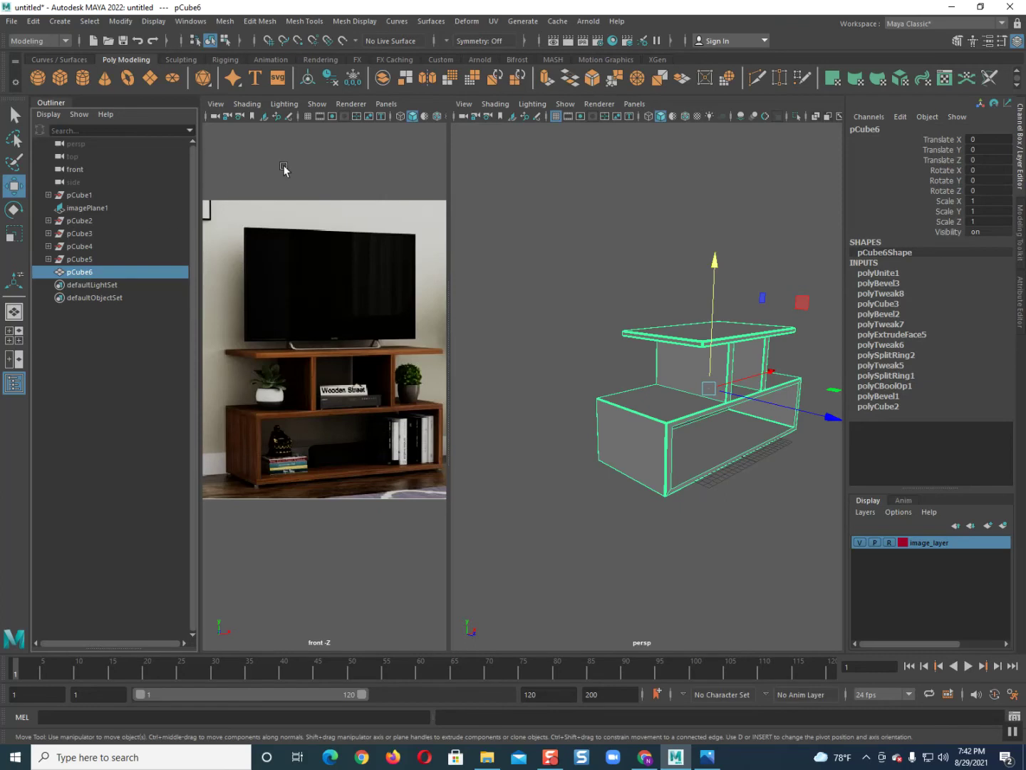
pyautogui.click(331, 77)
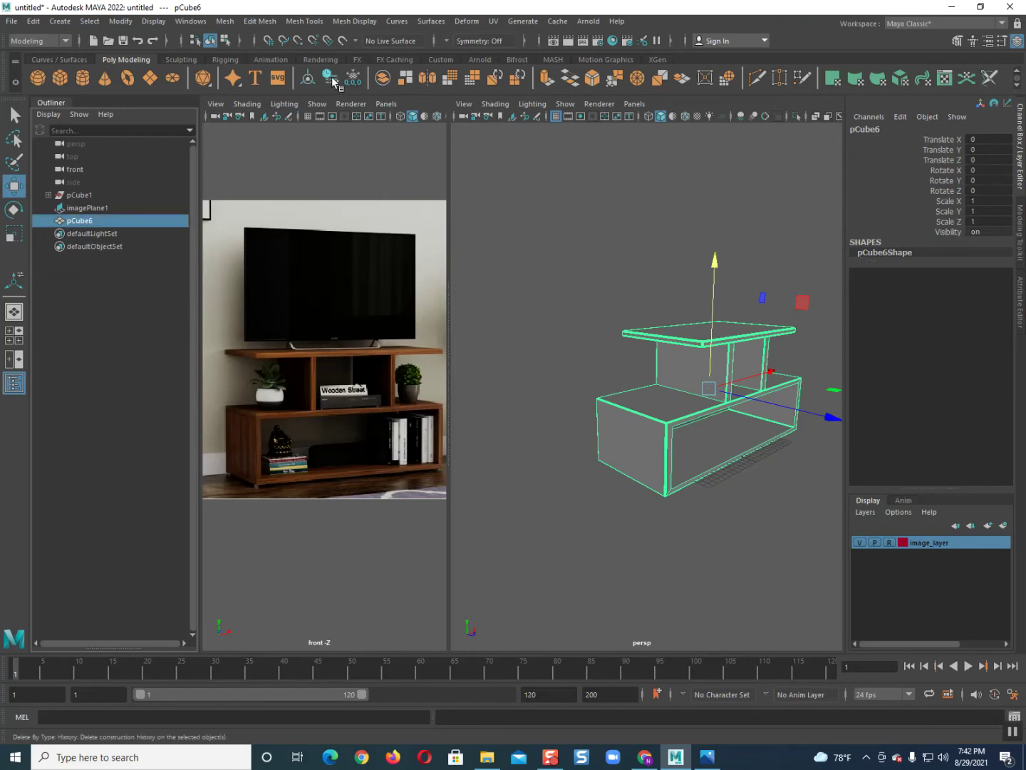
pyautogui.click(80, 197)
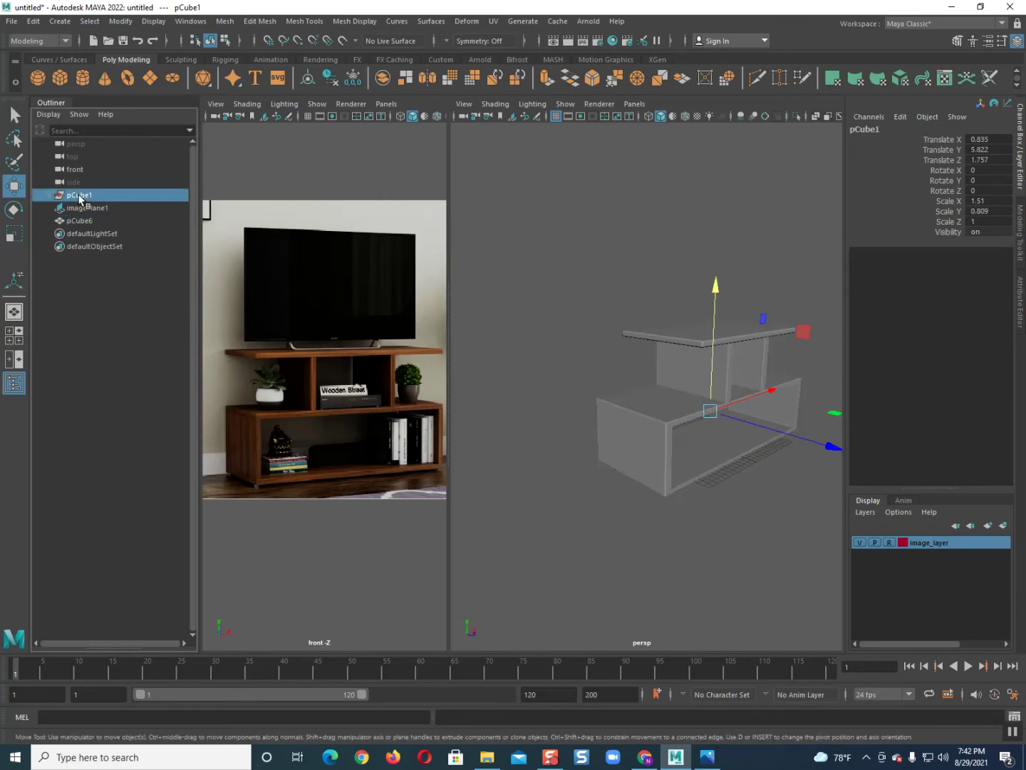
pyautogui.press('Delete')
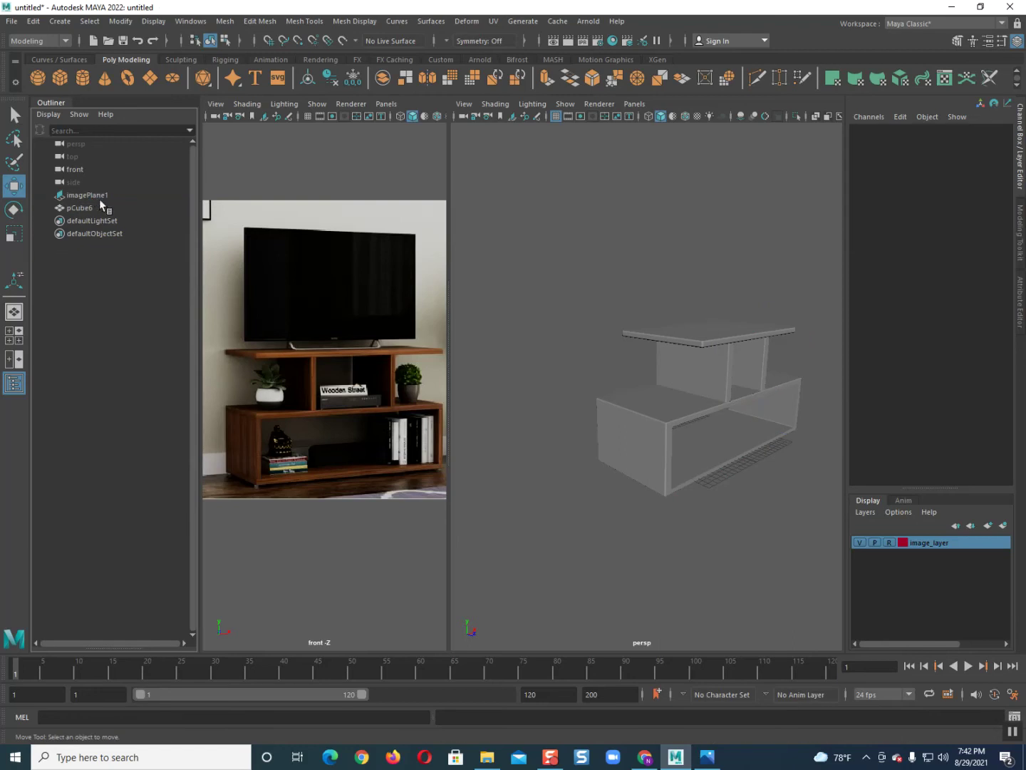
# - Close the Outliner and collapse the Channel Box, leaving the perspective view
pyautogui.click(496, 212)
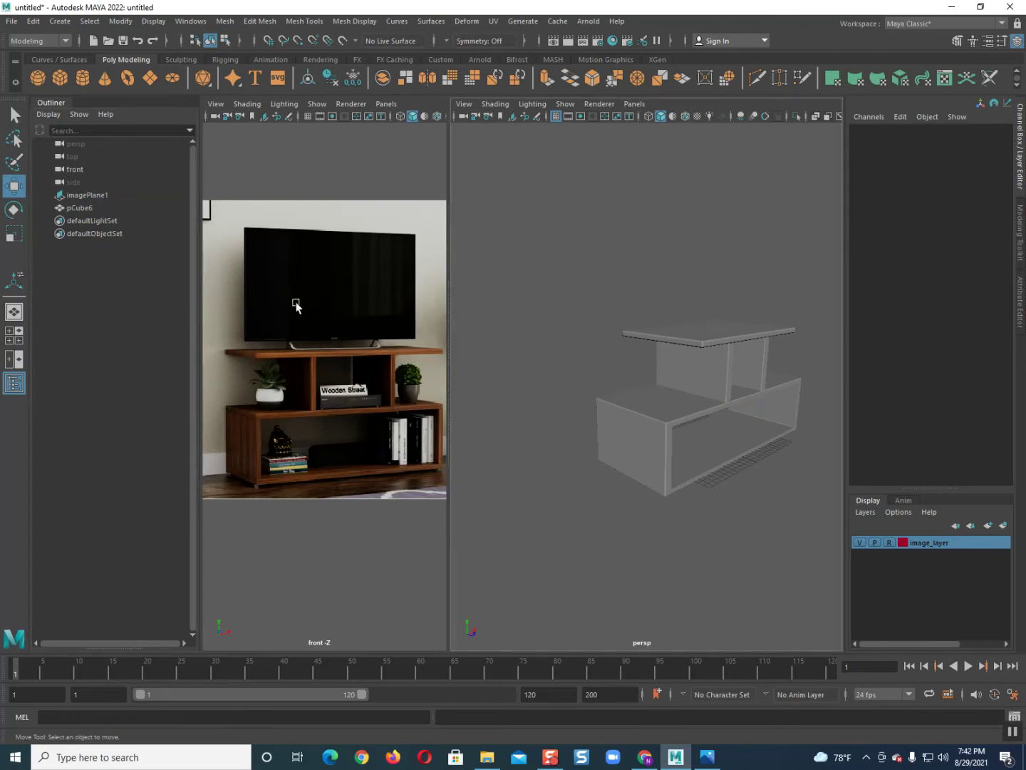
pyautogui.click(14, 382)
pyautogui.keyDown('alt'); pyautogui.moveTo(625, 453); pyautogui.dragTo(571, 449); pyautogui.keyUp('alt')
pyautogui.click(1024, 182)
pyautogui.moveTo(831, 317)
pyautogui.keyDown('alt'); pyautogui.mouseDown()
pyautogui.moveTo(666, 325)
pyautogui.moveTo(623, 339)
pyautogui.moveTo(701, 354)
pyautogui.moveTo(694, 395)
pyautogui.moveTo(706, 357)
pyautogui.moveTo(729, 335)
pyautogui.moveTo(725, 360)
pyautogui.moveTo(747, 384)
pyautogui.moveTo(724, 372)
pyautogui.mouseUp(); pyautogui.keyUp('alt')
pyautogui.scroll(-3, 724, 371)
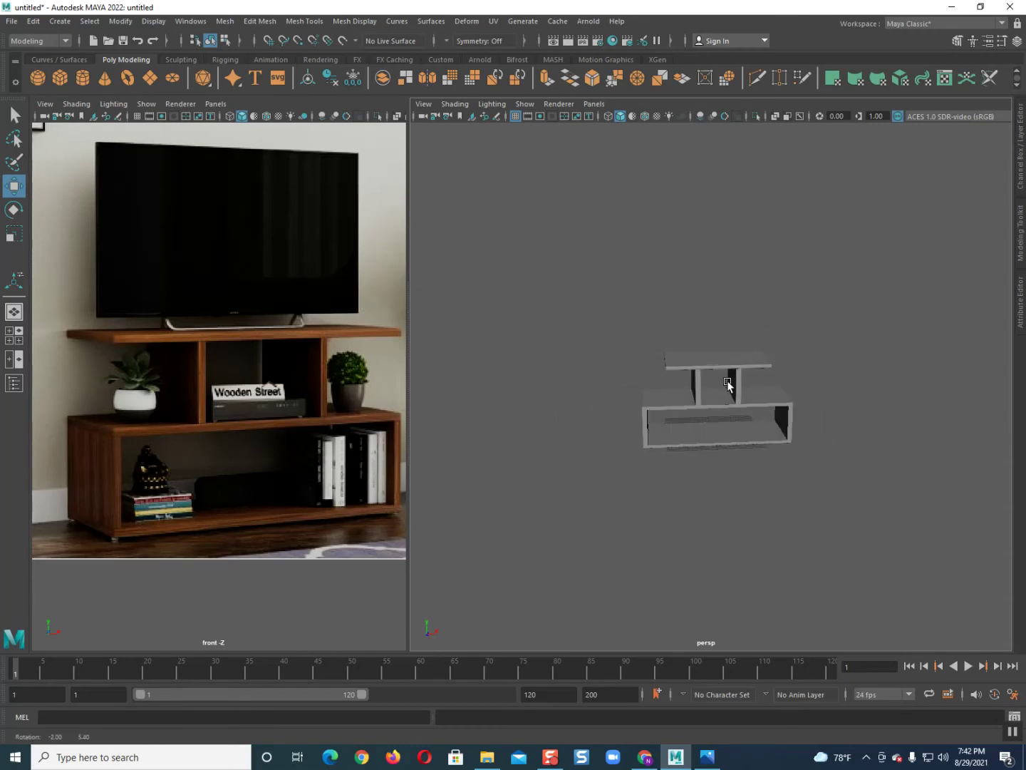
# - Assign a new Phong material, phongE1, to the combined stand pCube6
pyautogui.click(721, 407)
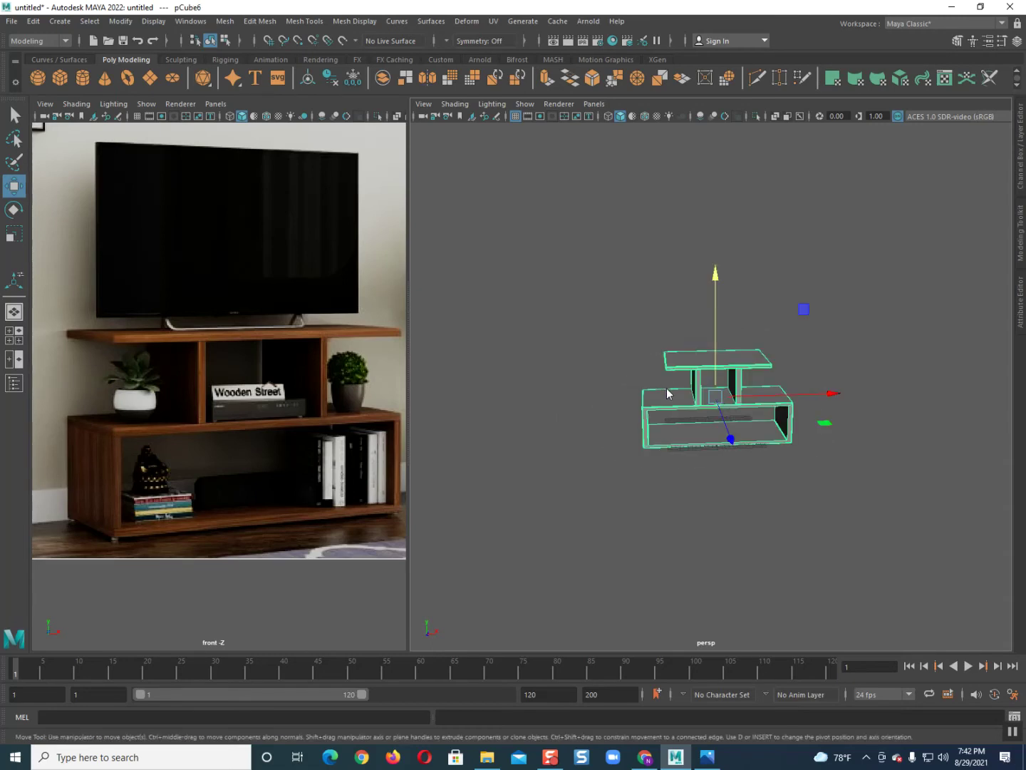
pyautogui.rightClick(666, 392)
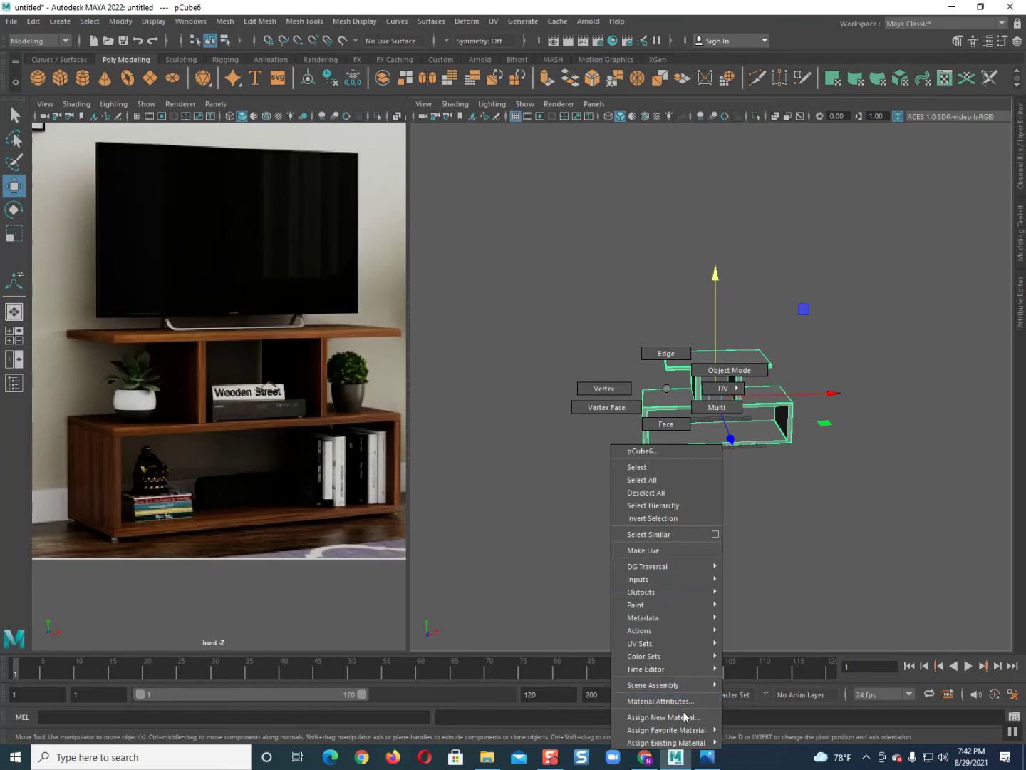
pyautogui.click(684, 717)
pyautogui.click(457, 386)
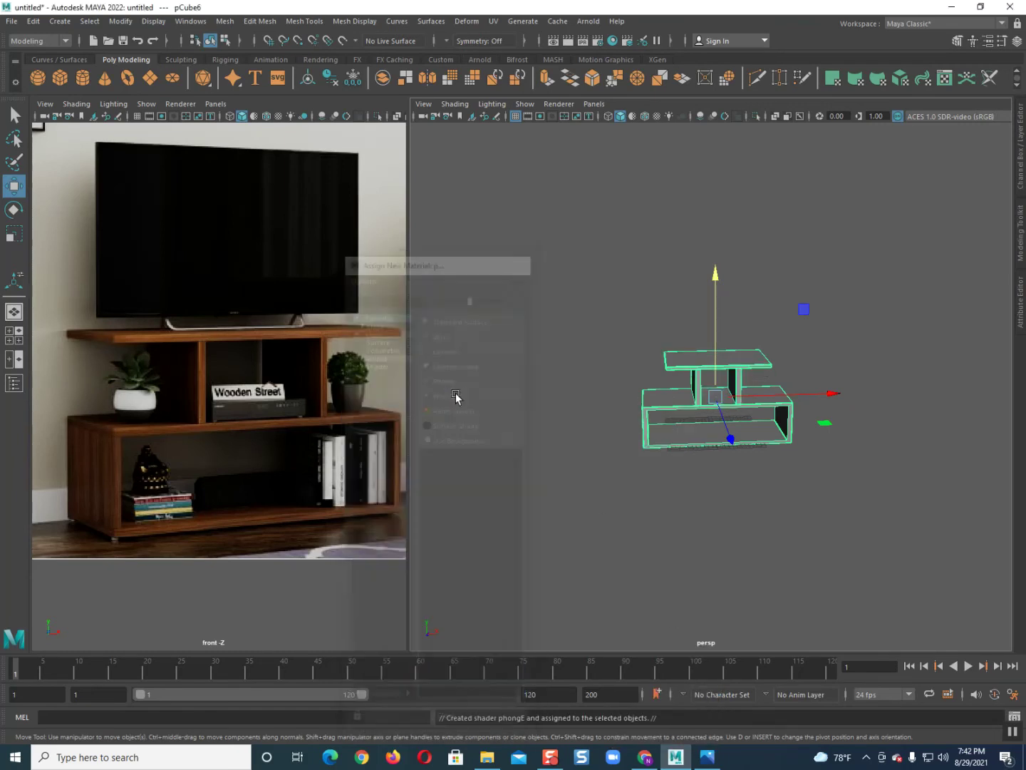
pyautogui.click(852, 128)
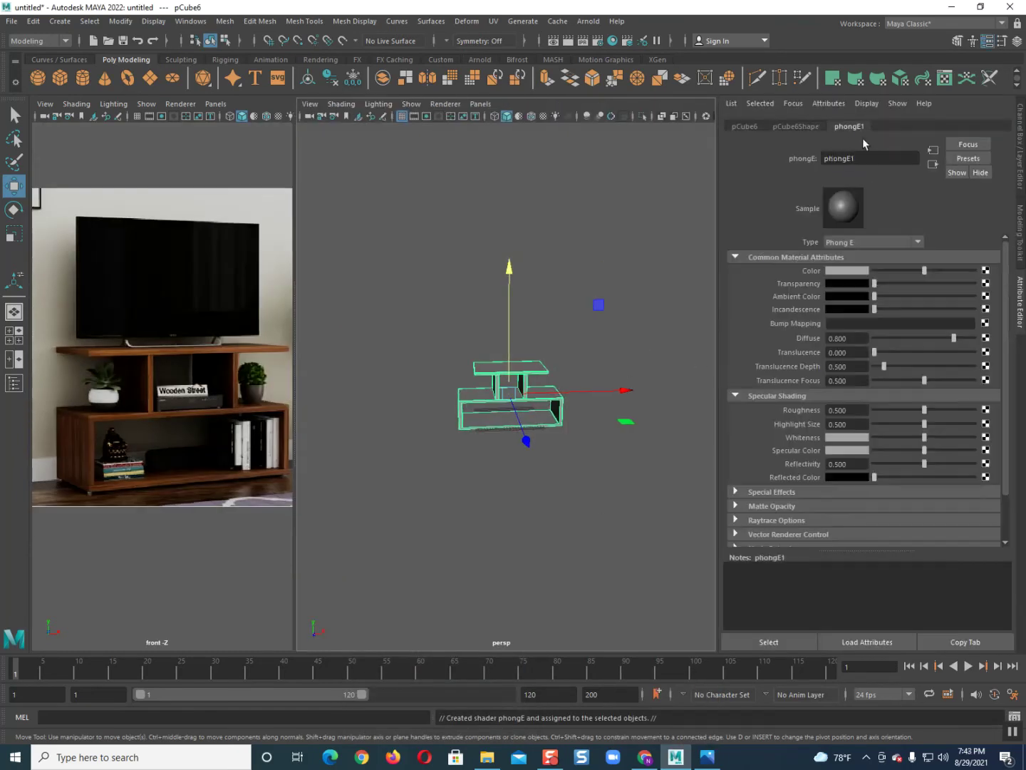
# - Map a file texture to phongE1's colour using the 264x352a0a0.jpg wood image
pyautogui.click(985, 271)
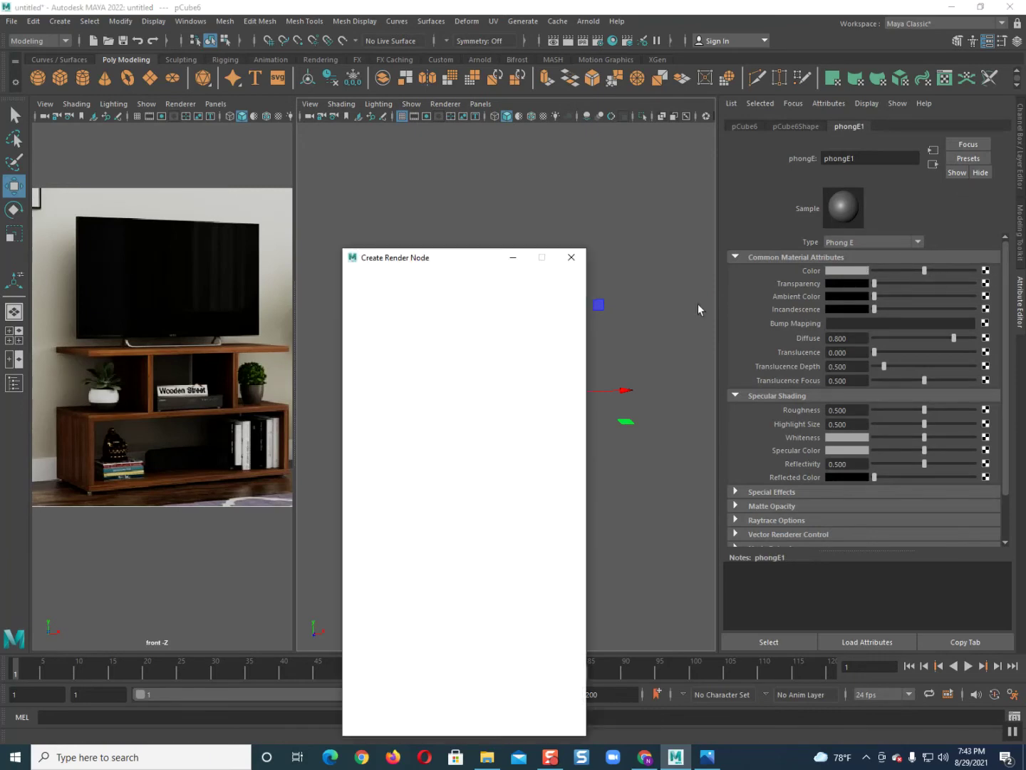
pyautogui.click(477, 360)
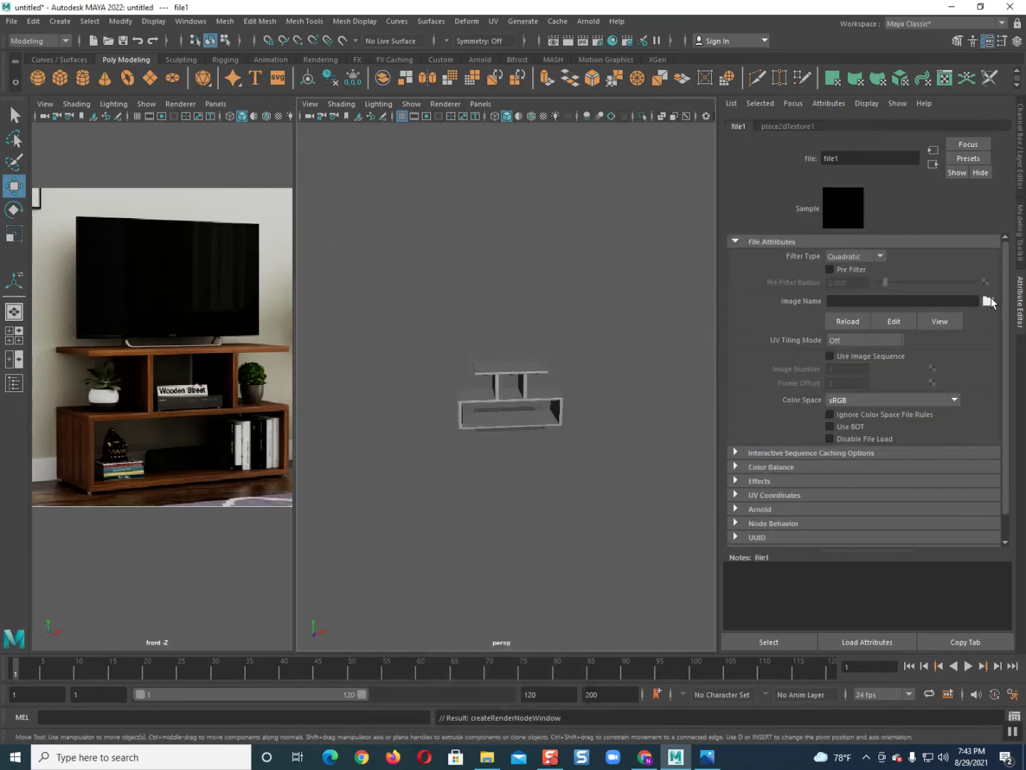
pyautogui.click(988, 300)
pyautogui.click(183, 238)
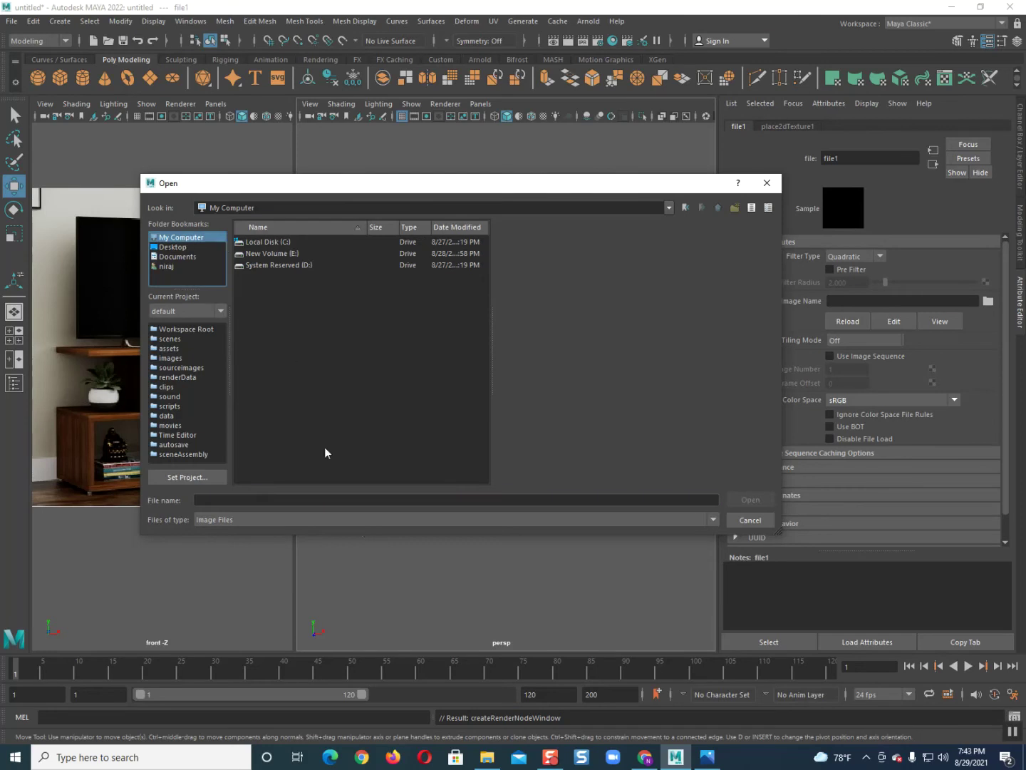
pyautogui.doubleClick(286, 255)
pyautogui.doubleClick(262, 303)
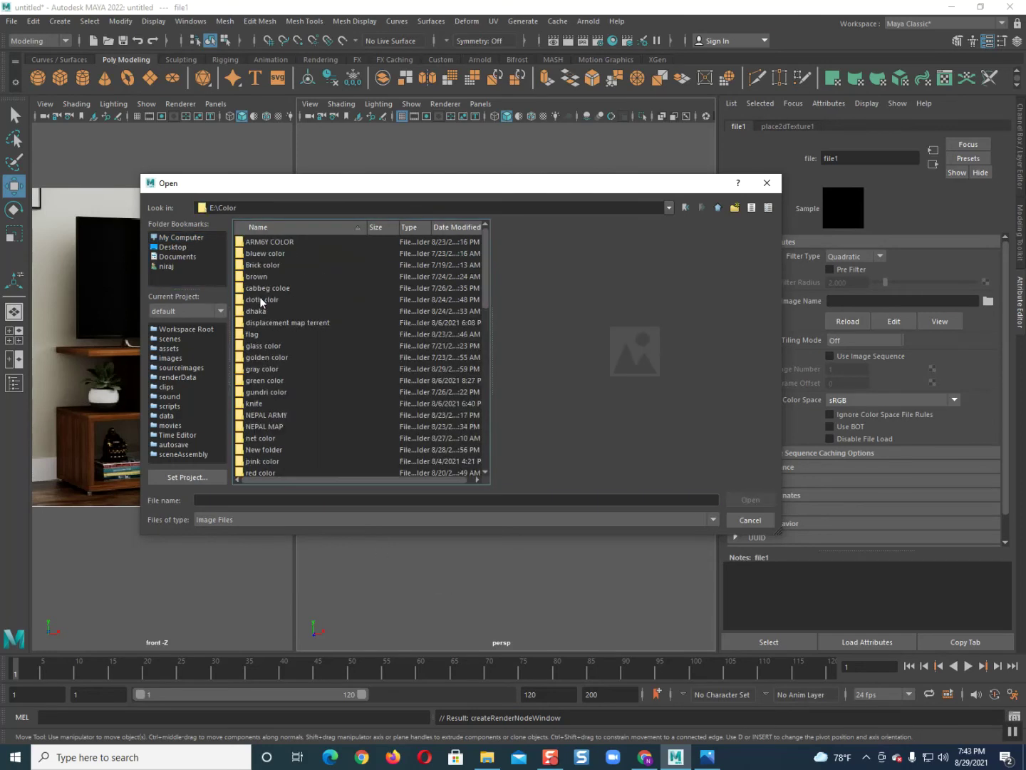
pyautogui.doubleClick(261, 462)
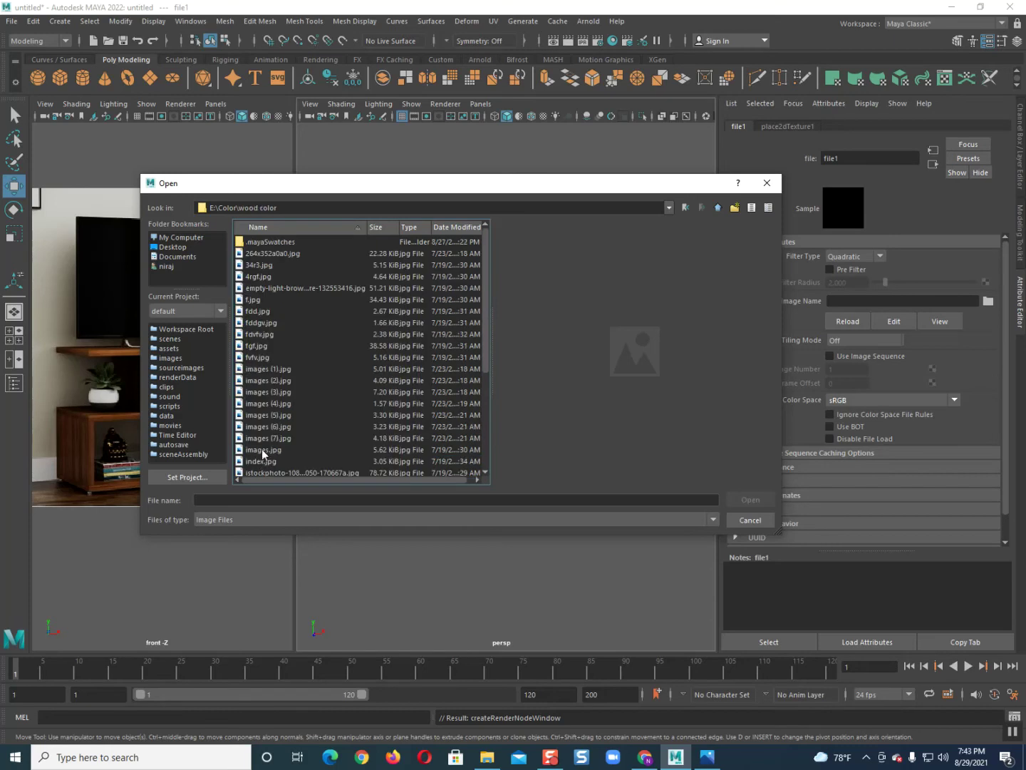
pyautogui.click(271, 299)
pyautogui.click(273, 277)
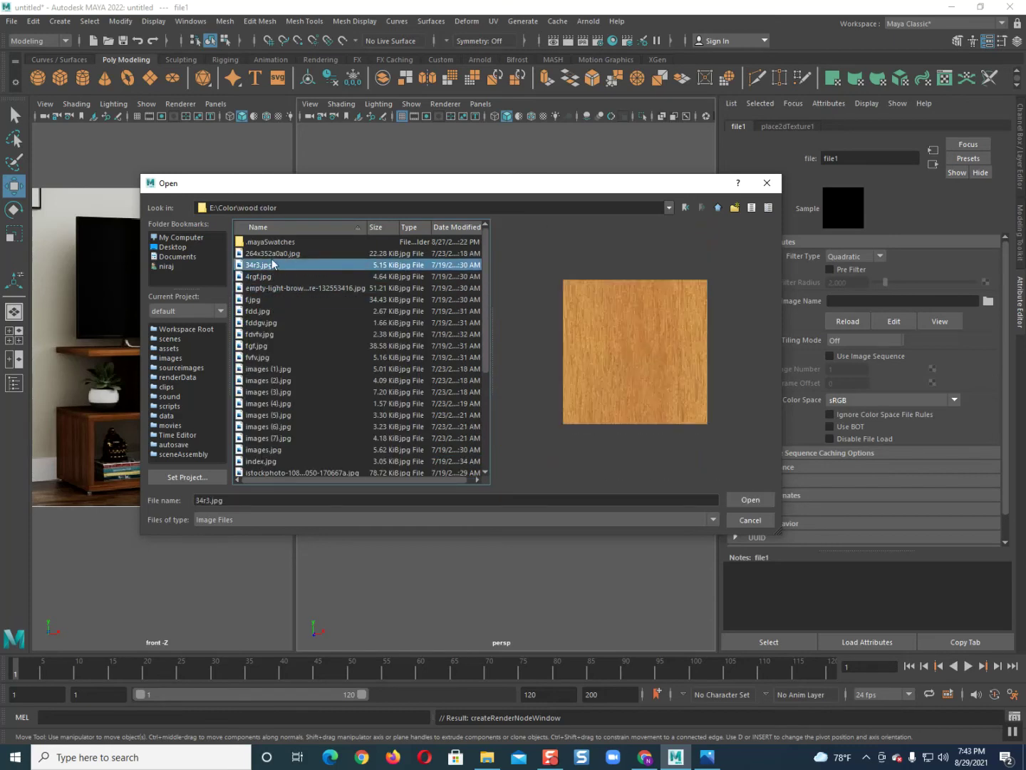
pyautogui.doubleClick(271, 253)
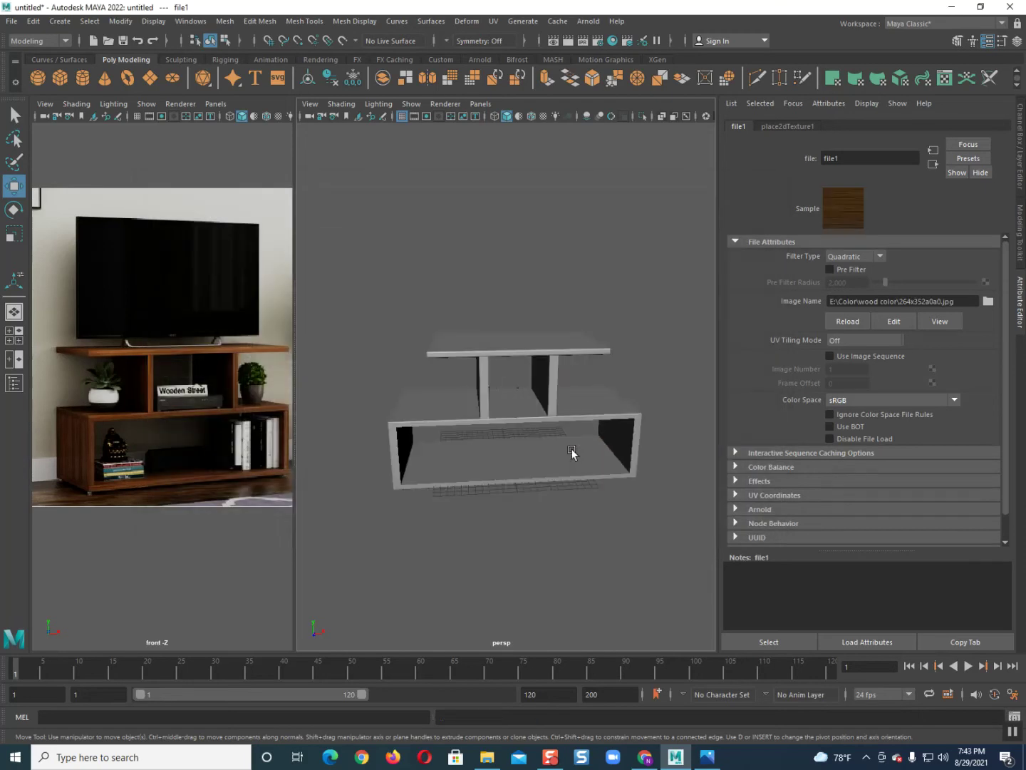
# - Switch the viewport to textured display to see the wood on the stand
pyautogui.press('6')
pyautogui.scroll(3, 545, 468)
pyautogui.moveTo(545, 467)
pyautogui.keyDown('alt'); pyautogui.mouseDown()
pyautogui.moveTo(560, 466)
pyautogui.moveTo(533, 431)
pyautogui.moveTo(642, 394)
pyautogui.mouseUp(); pyautogui.keyUp('alt')
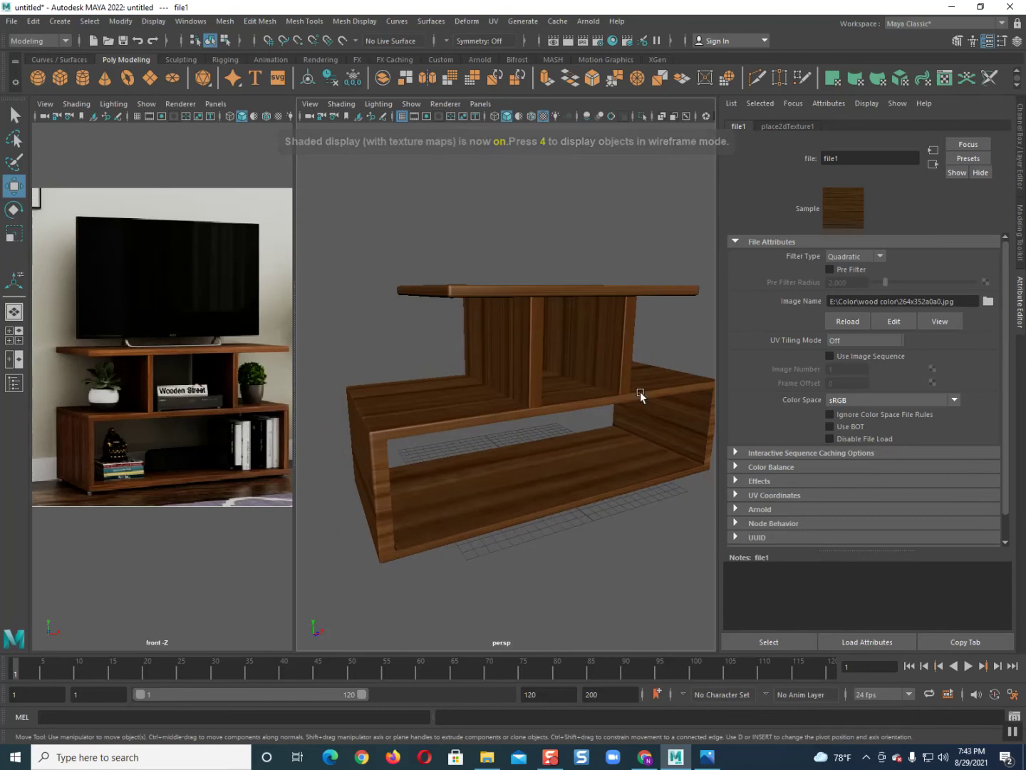
# - Set place2dTexture1 Repeat UV to 20 × 20 and hide the Attribute Editor
pyautogui.click(798, 128)
pyautogui.doubleClick(845, 356)
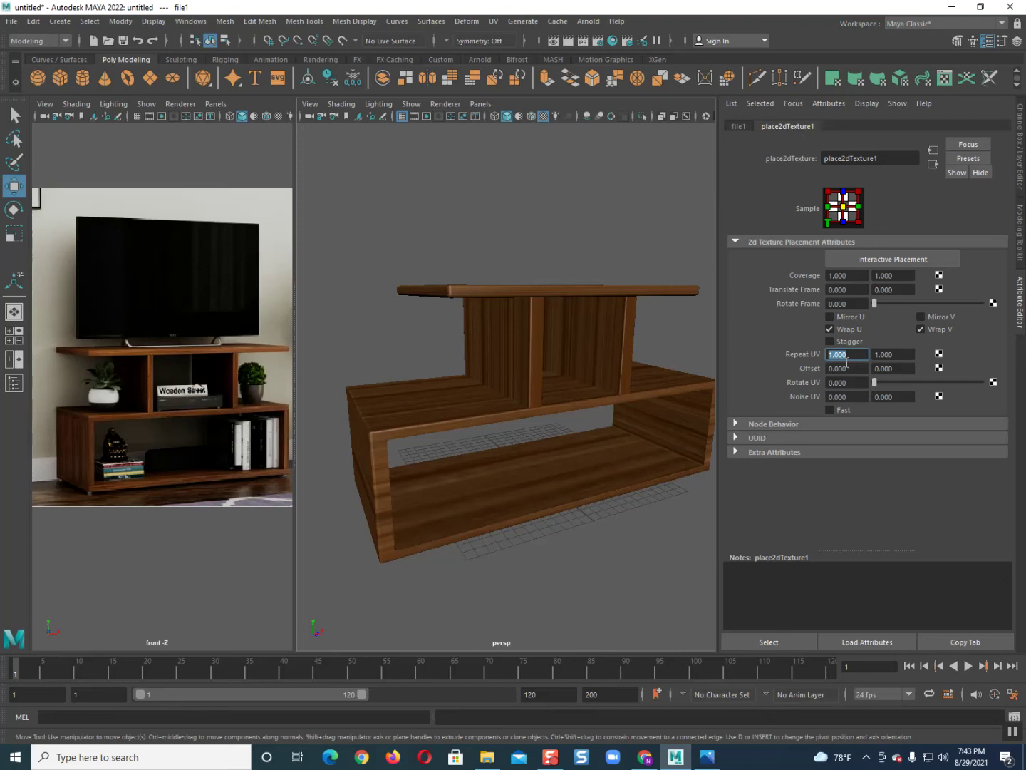
pyautogui.press('Return')
pyautogui.doubleClick(901, 358)
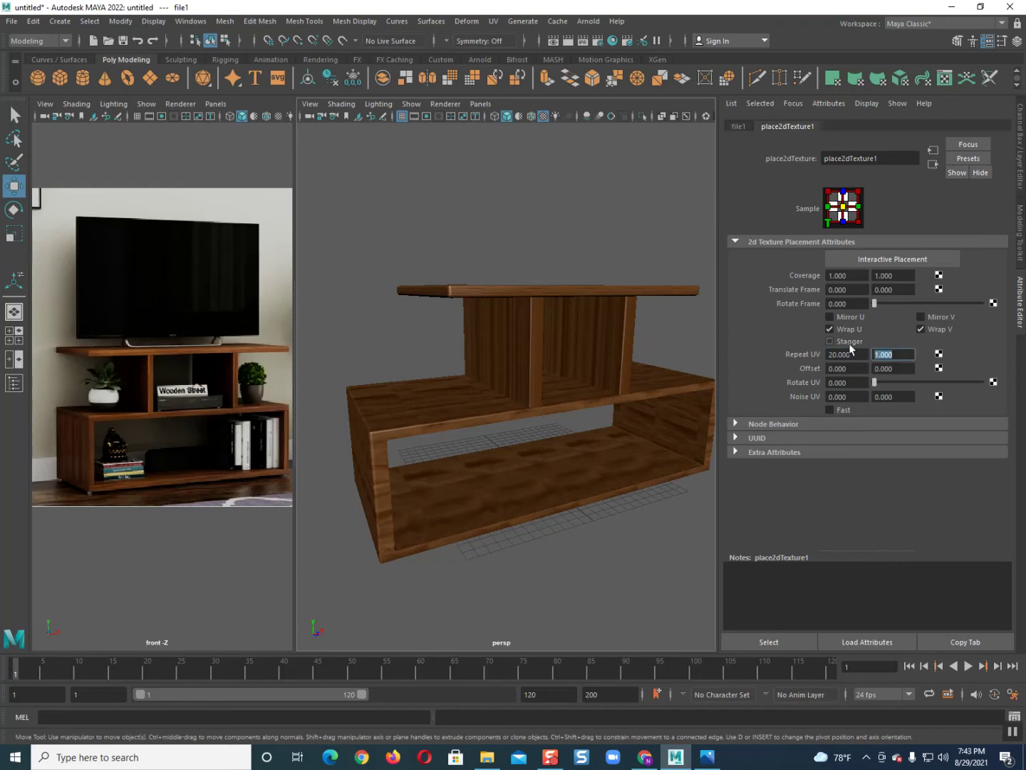
pyautogui.write('20')
pyautogui.press('Return')
pyautogui.scroll(3, 471, 392)
pyautogui.scroll(-5, 479, 394)
pyautogui.moveTo(495, 429)
pyautogui.keyDown('alt'); pyautogui.mouseDown()
pyautogui.moveTo(559, 448)
pyautogui.moveTo(539, 437)
pyautogui.mouseUp(); pyautogui.keyUp('alt')
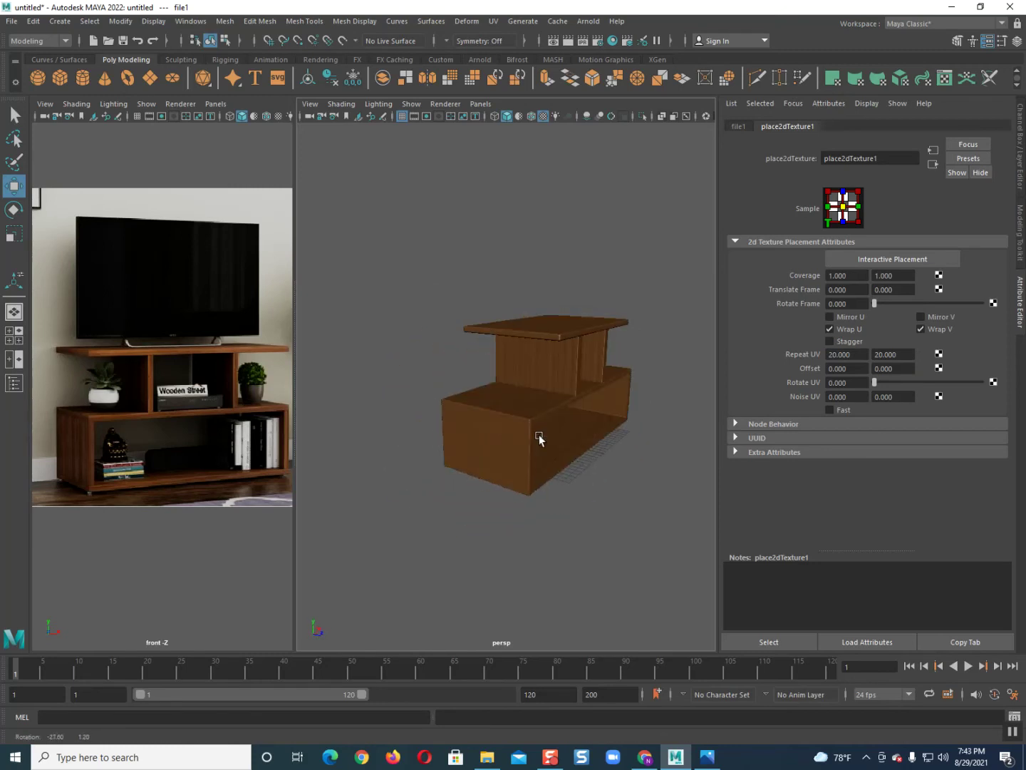
pyautogui.hotkey('ctrl', 'a')
pyautogui.moveTo(765, 390)
pyautogui.keyDown('alt'); pyautogui.mouseDown()
pyautogui.moveTo(699, 417)
pyautogui.moveTo(704, 408)
pyautogui.moveTo(708, 416)
pyautogui.mouseUp(); pyautogui.keyUp('alt')
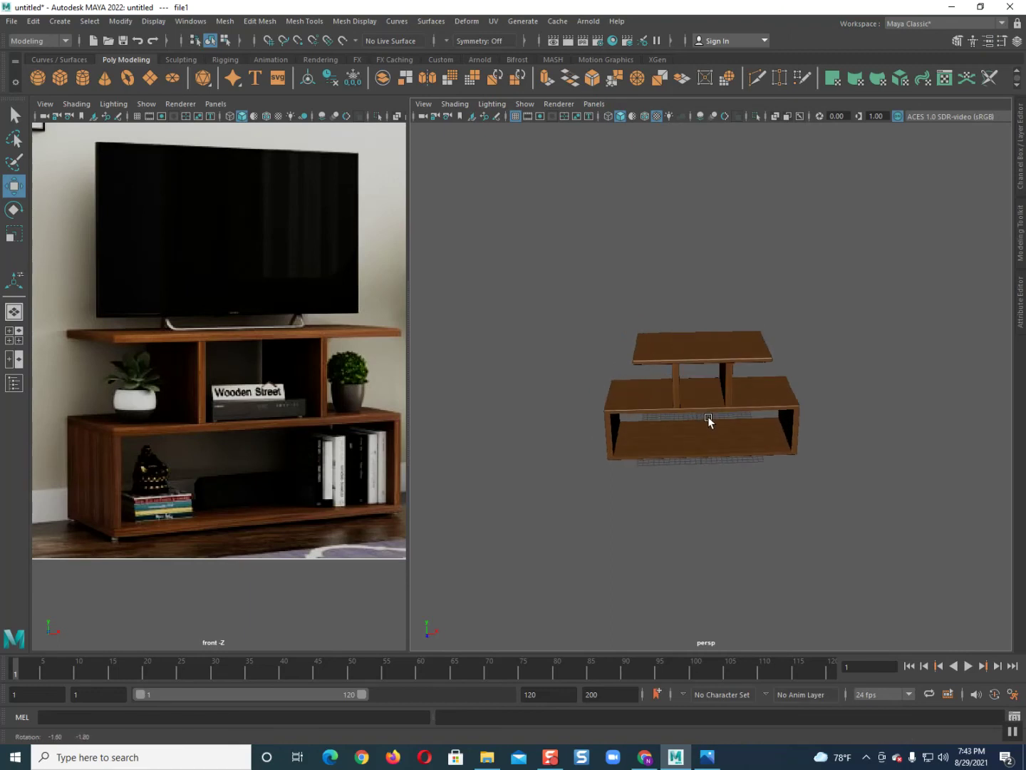
# - Switch the perspective panel to a top view framed over the stand
pyautogui.keyDown('alt'); pyautogui.moveTo(275, 292); pyautogui.dragTo(294, 369, button='right'); pyautogui.keyUp('alt')
pyautogui.scroll(-2, 291, 400)
pyautogui.scroll(-2, 149, 385)
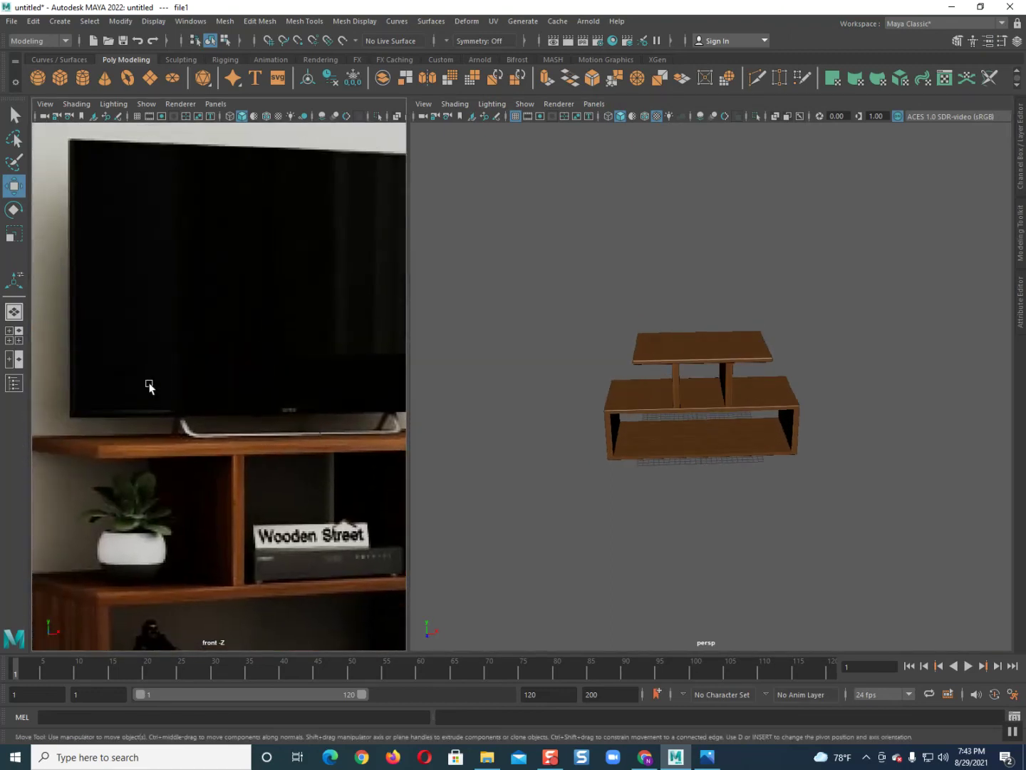
pyautogui.scroll(-2, 246, 382)
pyautogui.scroll(-2, 249, 383)
pyautogui.scroll(-2, 248, 383)
pyautogui.scroll(-2, 249, 383)
pyautogui.moveTo(652, 419)
pyautogui.keyDown('alt'); pyautogui.mouseDown()
pyautogui.moveTo(656, 478)
pyautogui.moveTo(645, 409)
pyautogui.mouseUp(); pyautogui.keyUp('alt')
pyautogui.press('space')
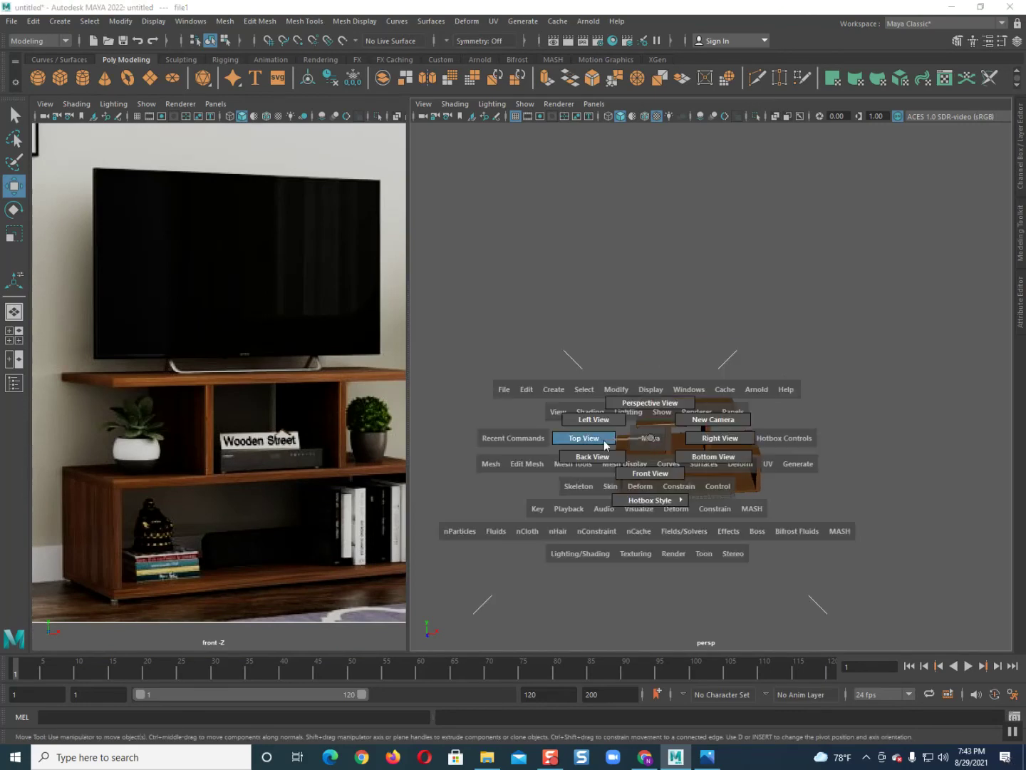
pyautogui.scroll(-2, 679, 443)
pyautogui.keyDown('alt'); pyautogui.moveTo(606, 403); pyautogui.dragTo(509, 330, button='middle'); pyautogui.keyUp('alt')
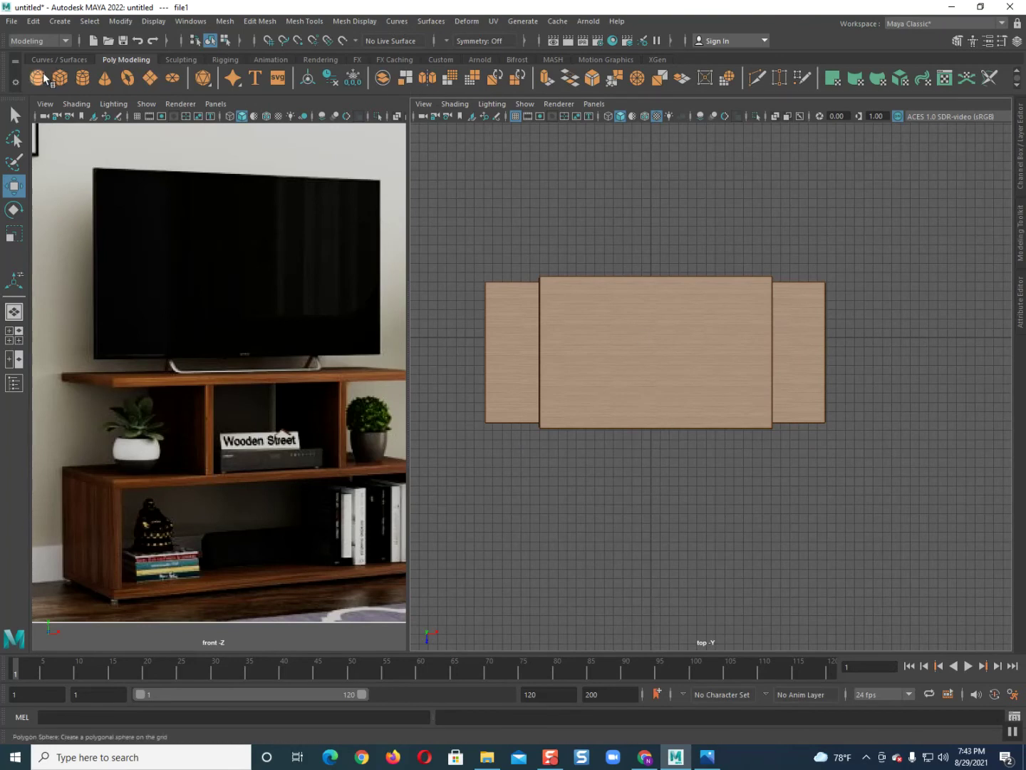
# - Draw a thin polygon cube, pCube7, across the stand and pull it up to TV height
pyautogui.press('g')
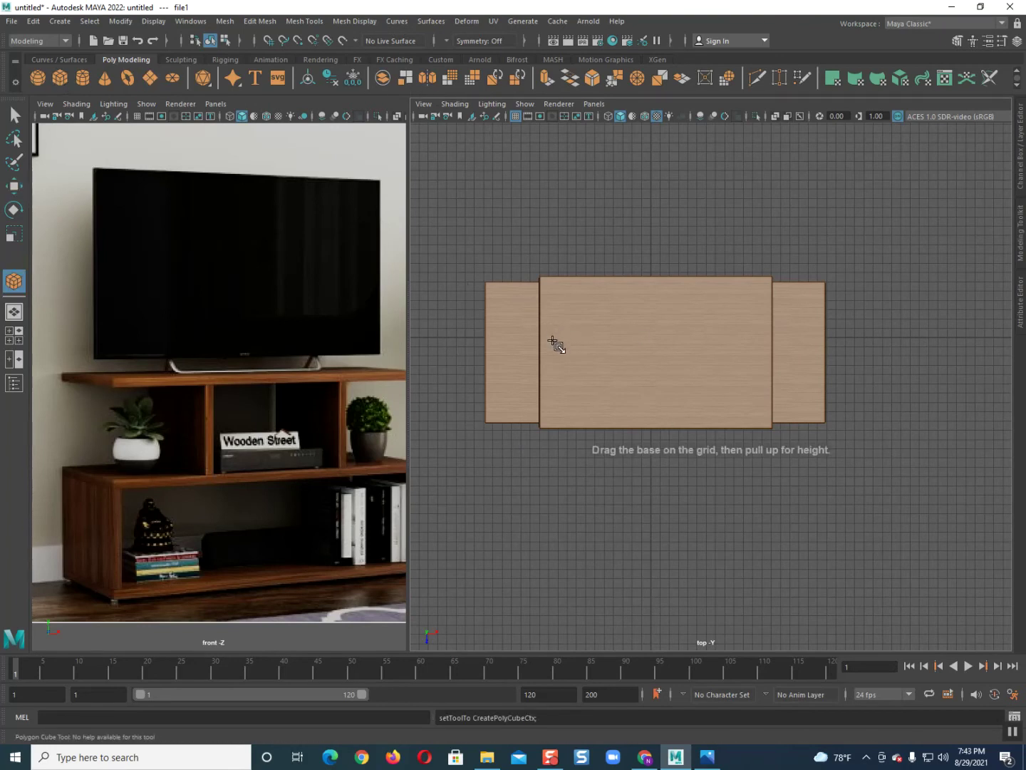
pyautogui.click(553, 347)
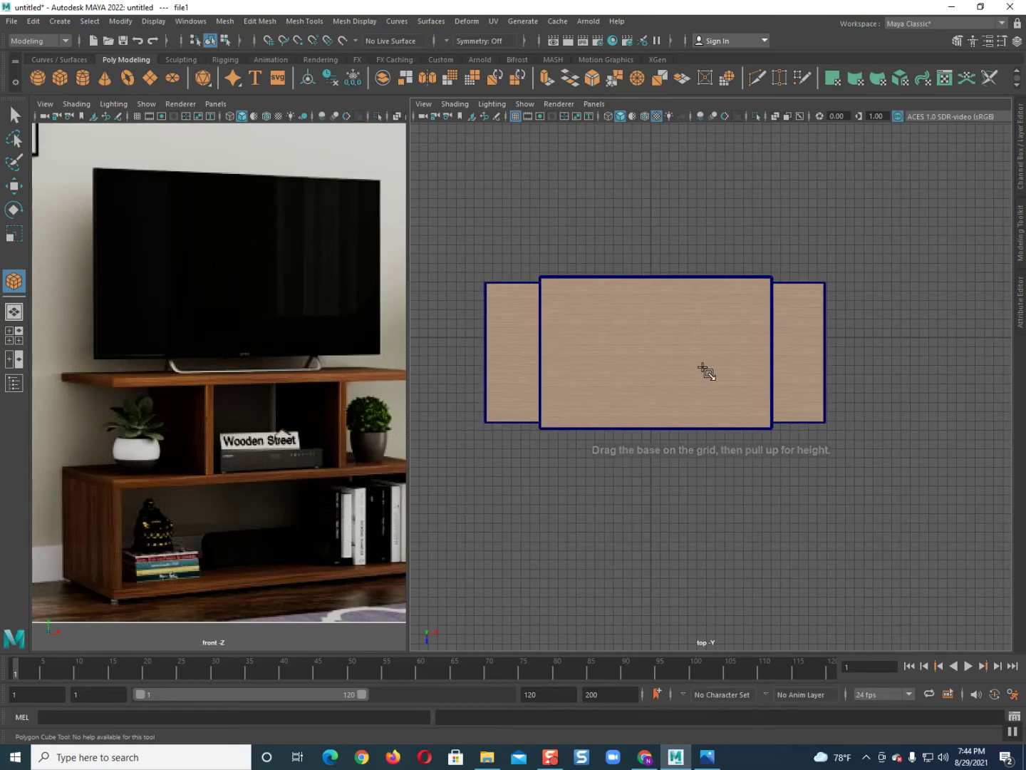
pyautogui.moveTo(757, 368); pyautogui.dragTo(758, 367)
pyautogui.press('4')
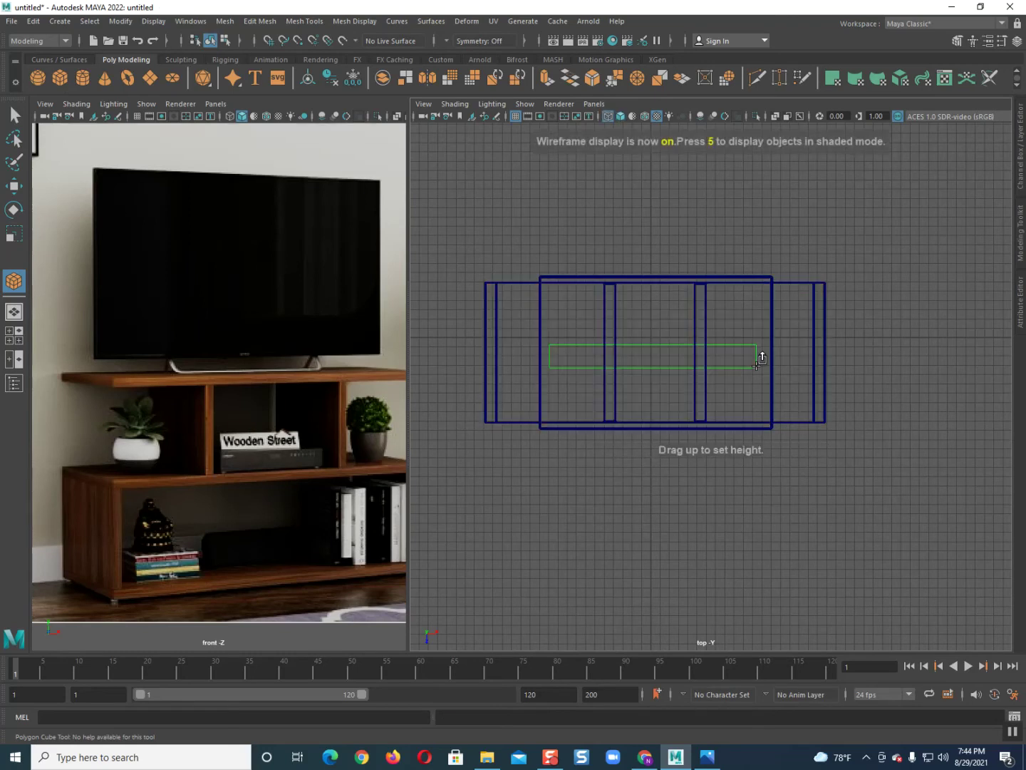
pyautogui.press('Escape')
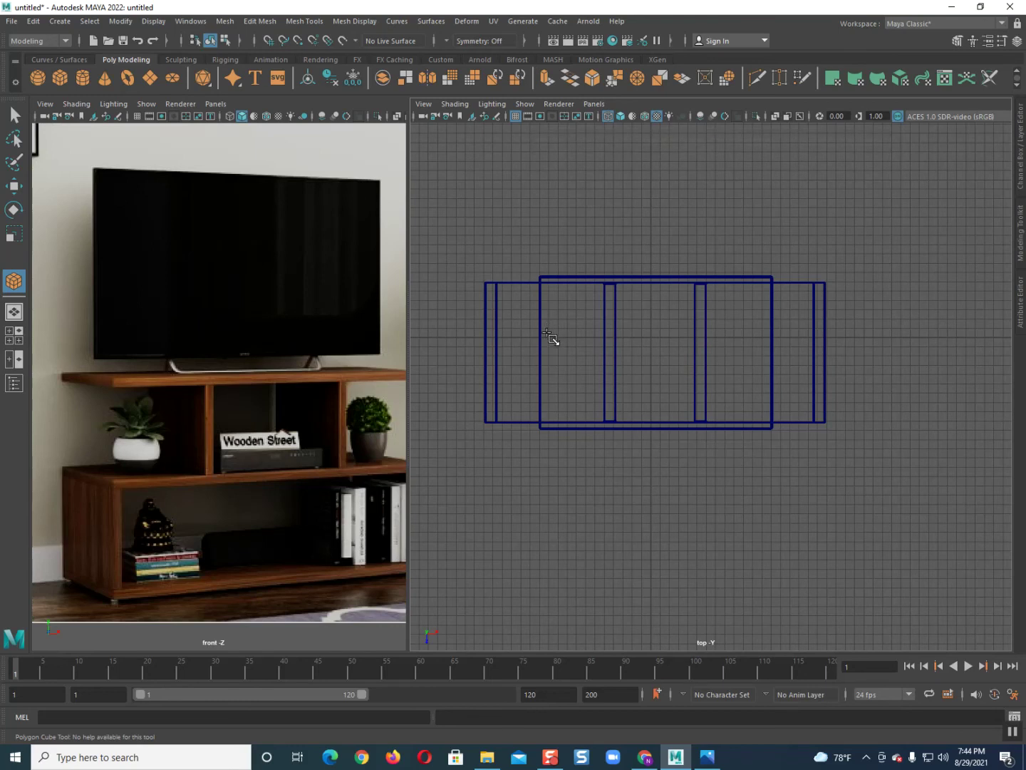
pyautogui.moveTo(545, 335); pyautogui.dragTo(764, 340)
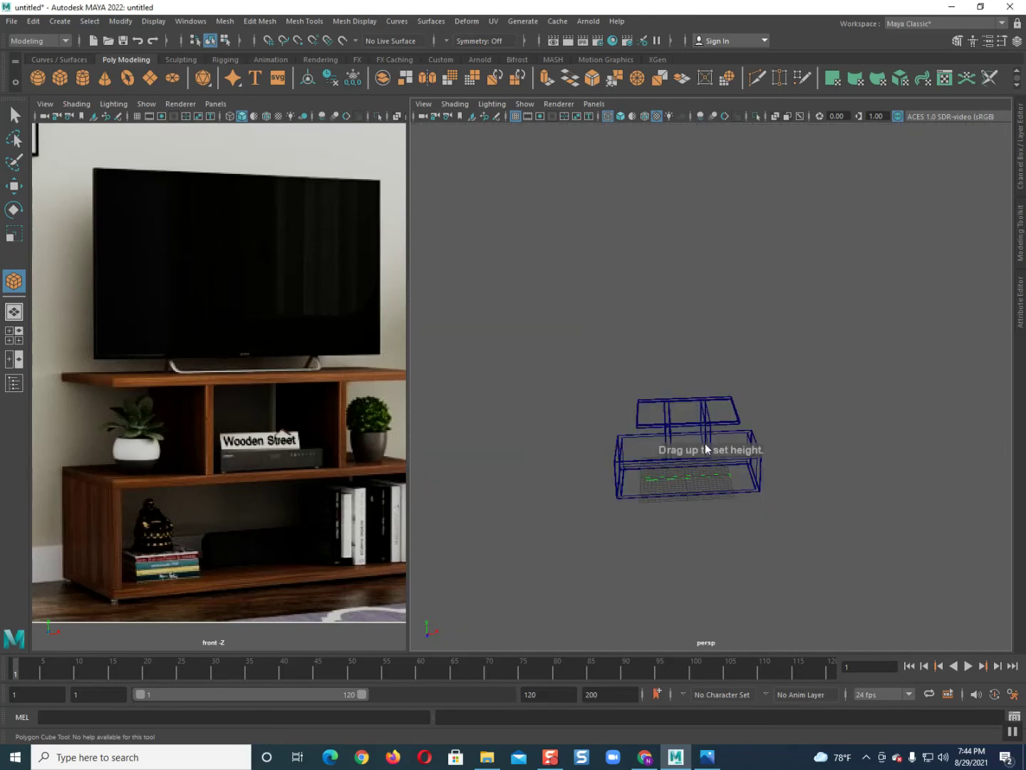
pyautogui.moveTo(689, 469)
pyautogui.mouseDown()
pyautogui.moveTo(681, 248)
pyautogui.moveTo(677, 332)
pyautogui.moveTo(625, 355)
pyautogui.moveTo(651, 350)
pyautogui.moveTo(607, 339)
pyautogui.moveTo(609, 368)
pyautogui.moveTo(625, 345)
pyautogui.moveTo(647, 348)
pyautogui.mouseUp()
pyautogui.press('5')
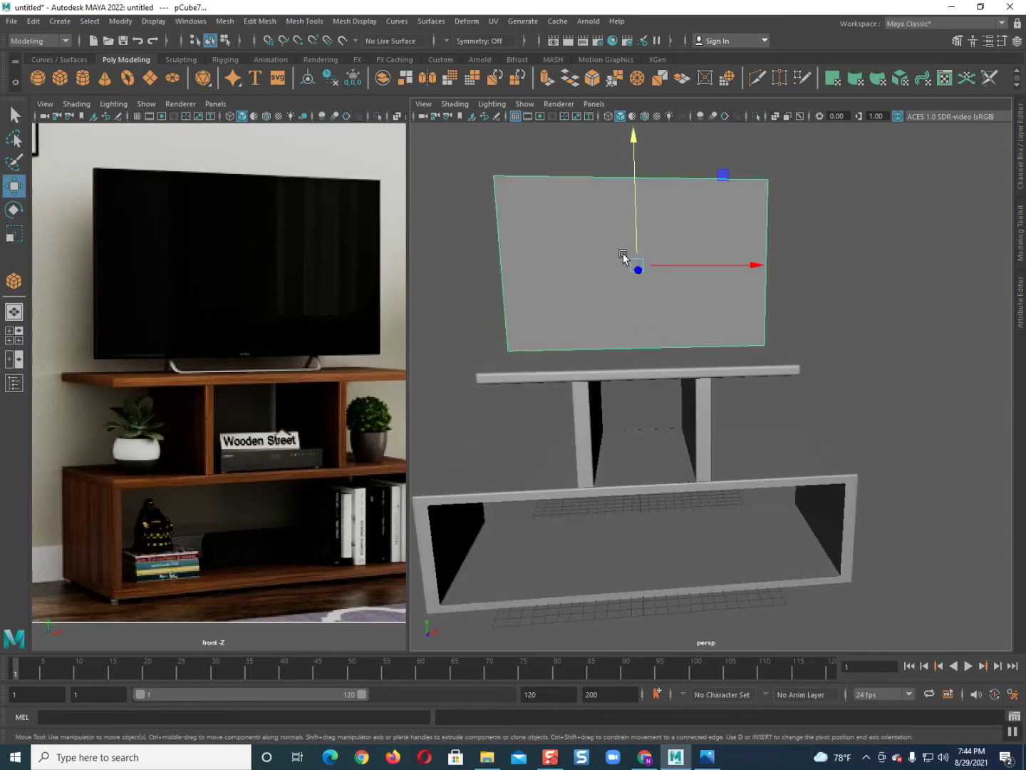
# - Position the panel above the stand and select its large flat face
pyautogui.keyDown('alt'); pyautogui.moveTo(634, 237); pyautogui.dragTo(626, 348); pyautogui.keyUp('alt')
pyautogui.click(654, 420)
pyautogui.moveTo(654, 420)
pyautogui.keyDown('alt'); pyautogui.mouseDown()
pyautogui.moveTo(650, 440)
pyautogui.moveTo(730, 437)
pyautogui.moveTo(768, 449)
pyautogui.moveTo(775, 485)
pyautogui.moveTo(861, 484)
pyautogui.moveTo(802, 477)
pyautogui.mouseUp(); pyautogui.keyUp('alt')
pyautogui.scroll(3, 787, 474)
pyautogui.scroll(2, 774, 497)
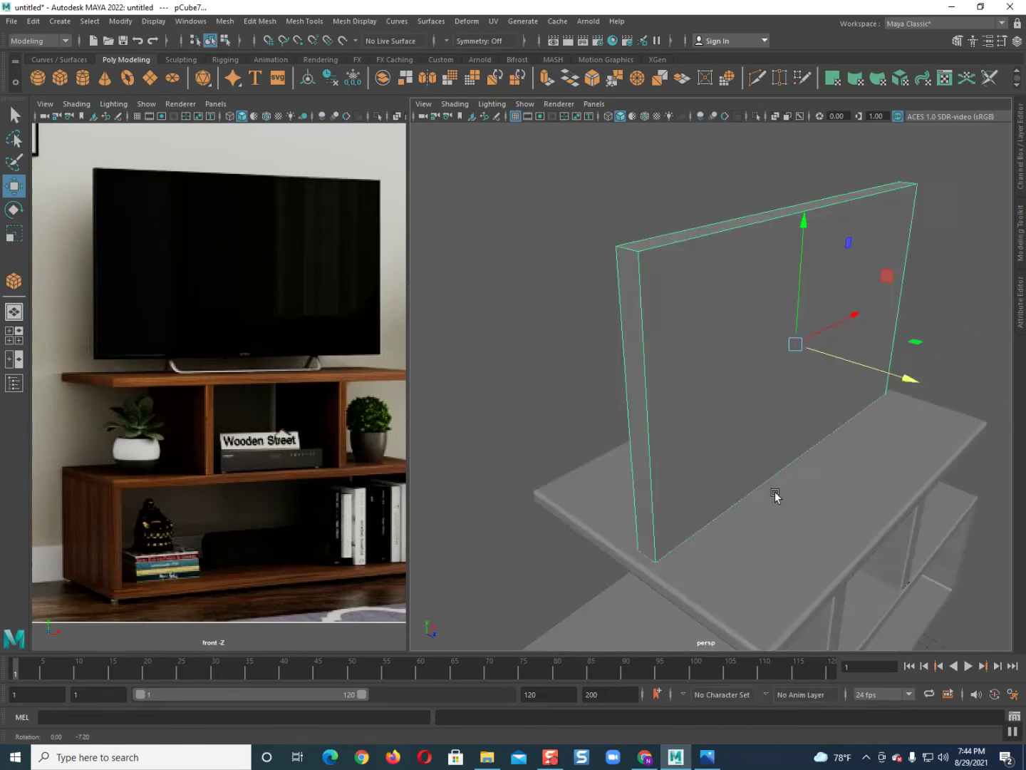
pyautogui.moveTo(682, 305); pyautogui.dragTo(681, 318, button='right')
pyautogui.keyDown('alt'); pyautogui.moveTo(681, 317); pyautogui.dragTo(652, 343); pyautogui.keyUp('alt')
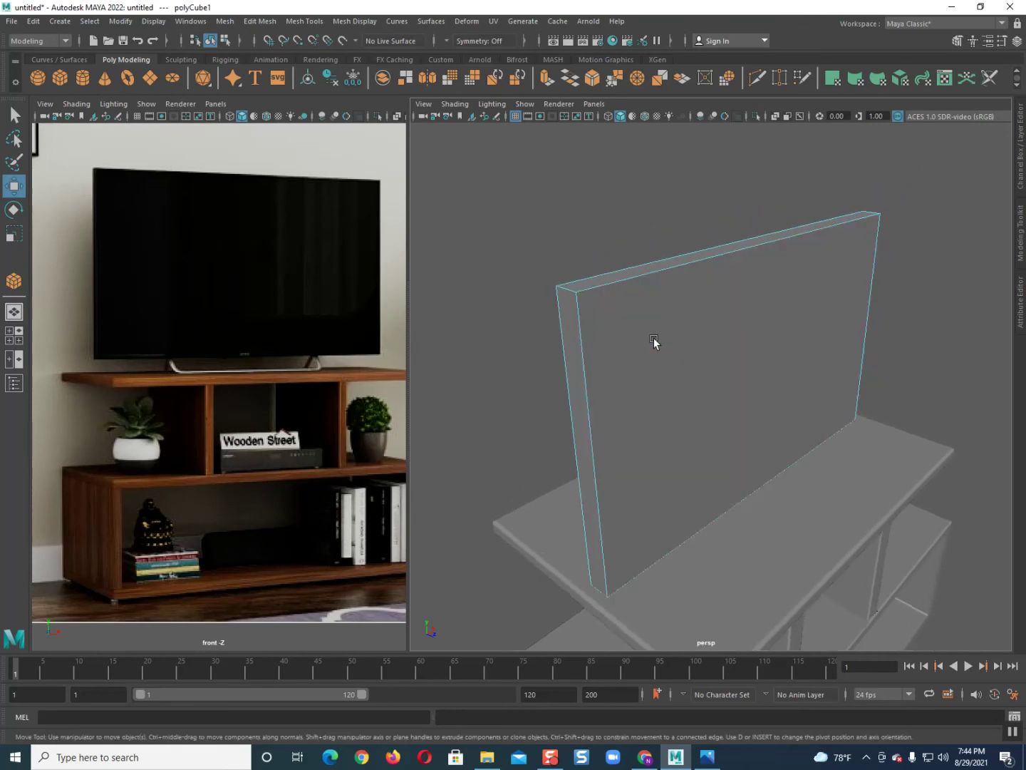
pyautogui.click(662, 335)
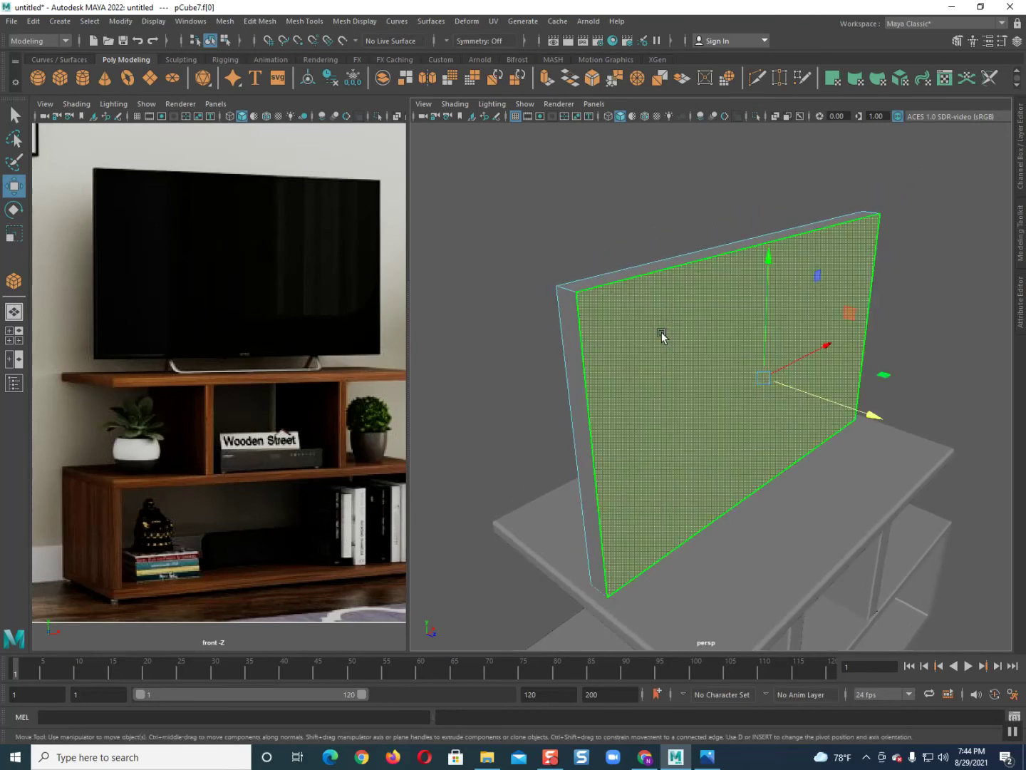
# - Extrude the panel's back face and push it out slightly
pyautogui.press('r')
pyautogui.keyDown('shift'); pyautogui.moveTo(755, 377); pyautogui.dragTo(754, 376); pyautogui.keyUp('shift')
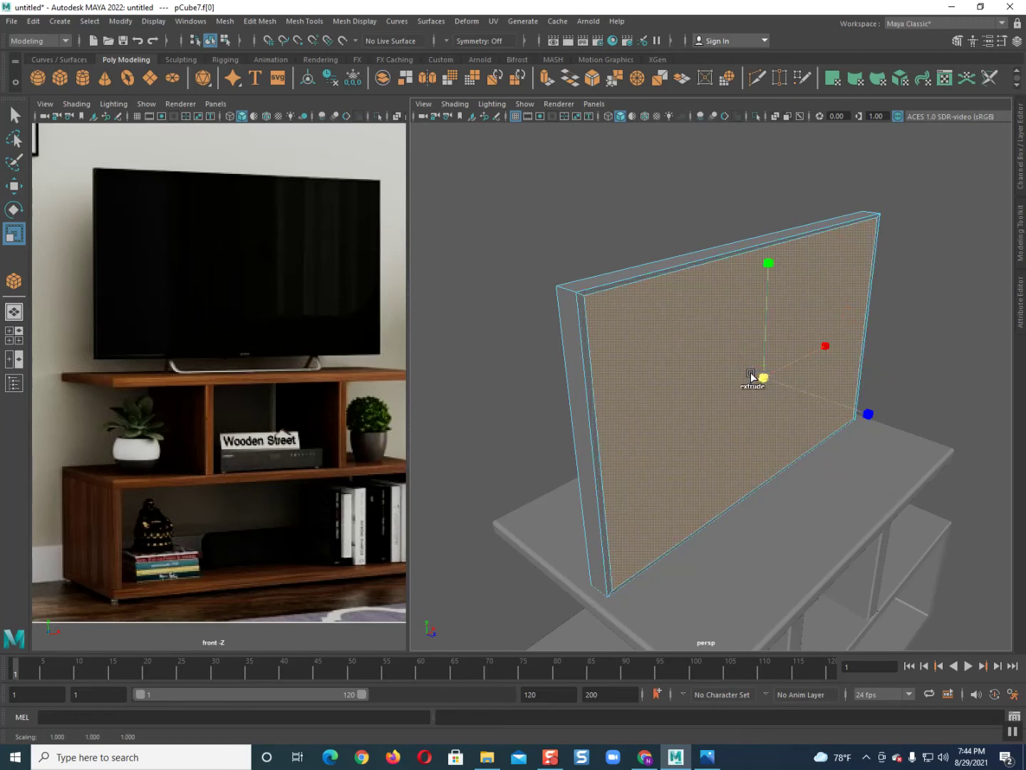
pyautogui.keyDown('shift'); pyautogui.click(751, 377); pyautogui.keyUp('shift')
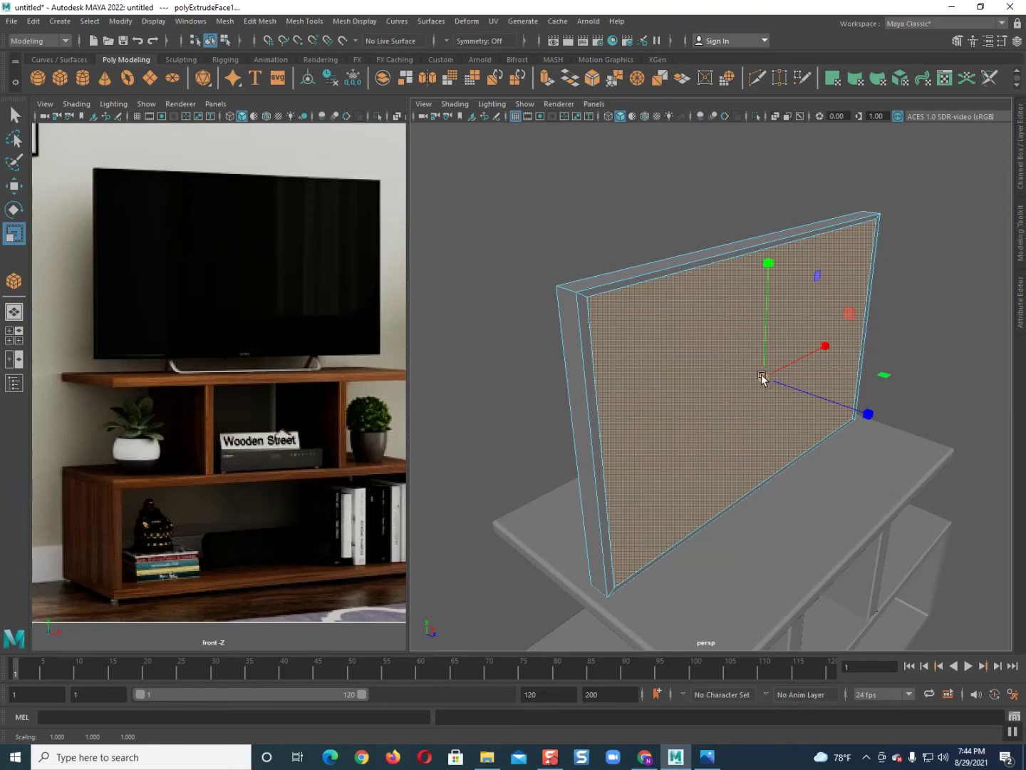
pyautogui.press('w')
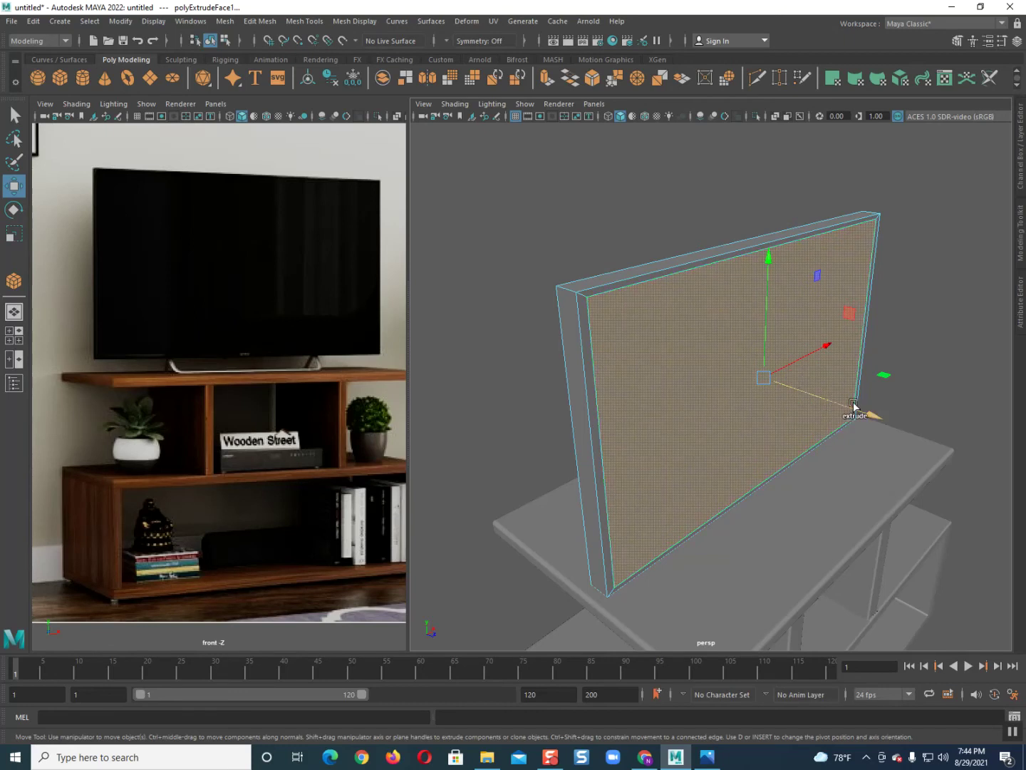
pyautogui.keyDown('shift'); pyautogui.moveTo(859, 411); pyautogui.dragTo(849, 406); pyautogui.keyUp('shift')
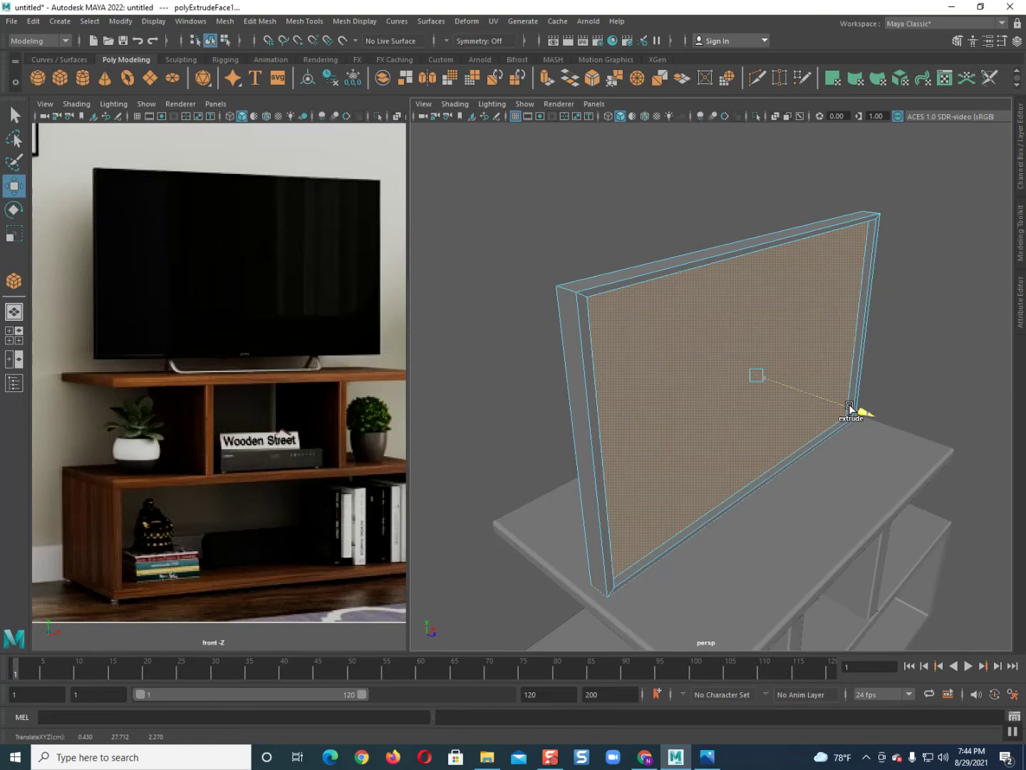
pyautogui.moveTo(699, 404)
pyautogui.keyDown('alt'); pyautogui.mouseDown()
pyautogui.moveTo(709, 442)
pyautogui.moveTo(824, 387)
pyautogui.moveTo(649, 451)
pyautogui.moveTo(817, 401)
pyautogui.moveTo(768, 389)
pyautogui.moveTo(759, 364)
pyautogui.mouseUp(); pyautogui.keyUp('alt')
# - Shrink the back face into a lower inset and extrude it out into the neck box
pyautogui.click(816, 401)
pyautogui.press('r')
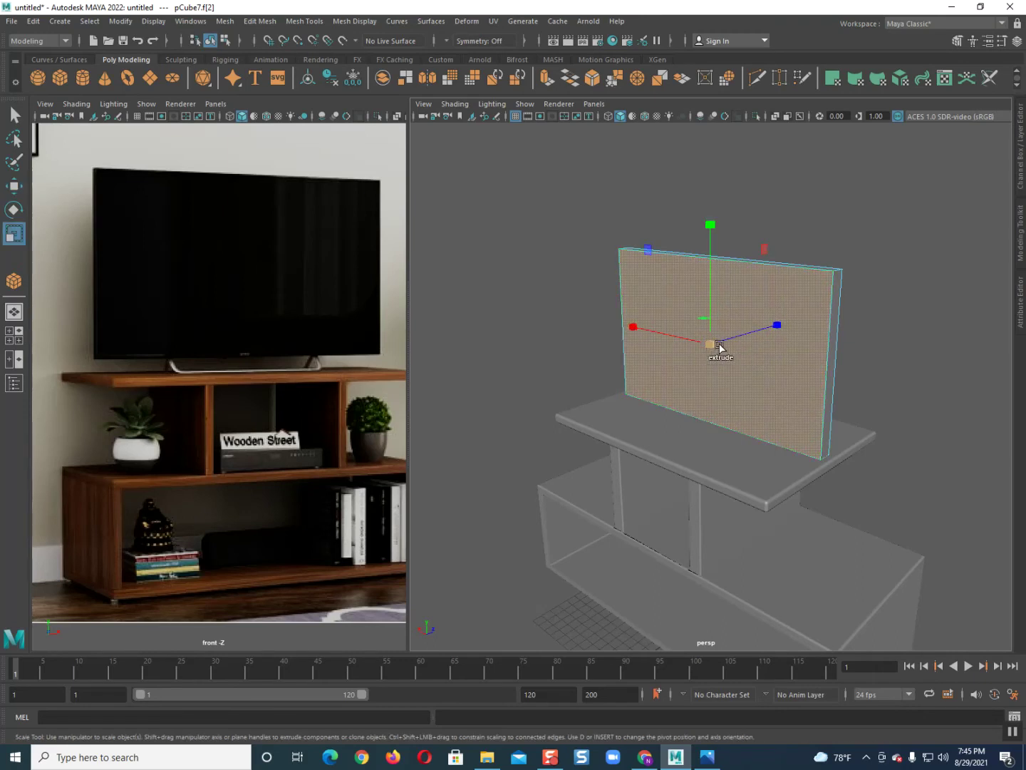
pyautogui.keyDown('shift'); pyautogui.moveTo(714, 350); pyautogui.dragTo(613, 335); pyautogui.keyUp('shift')
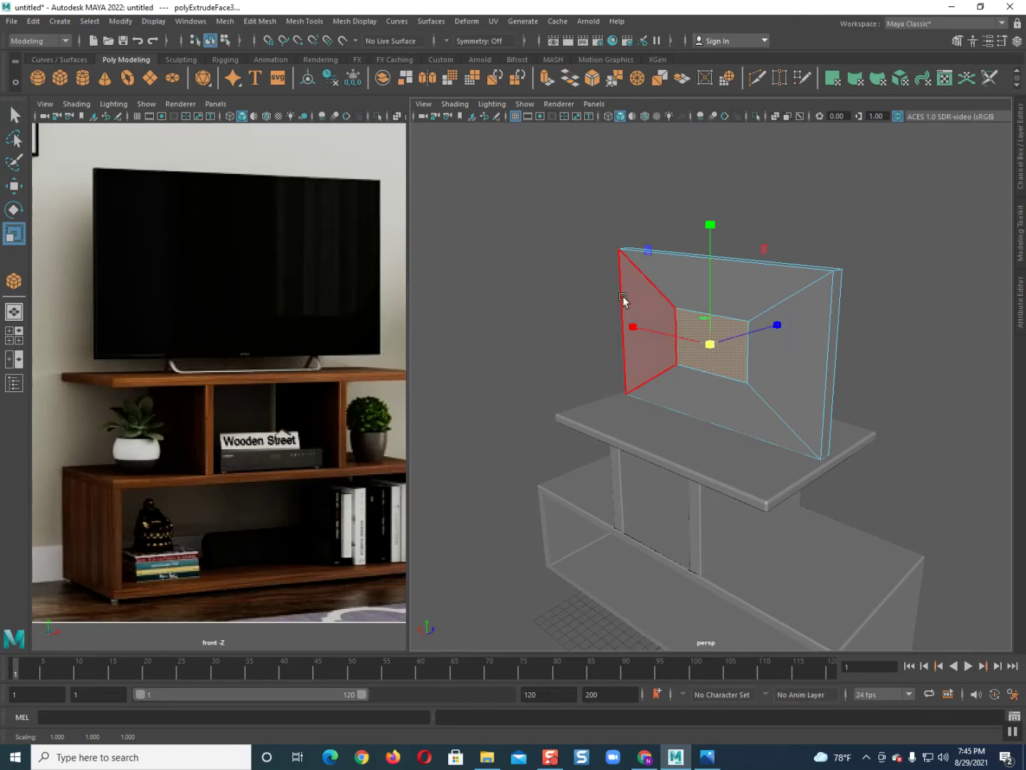
pyautogui.press('w')
pyautogui.moveTo(709, 236)
pyautogui.mouseDown()
pyautogui.moveTo(745, 378)
pyautogui.moveTo(729, 359)
pyautogui.moveTo(743, 354)
pyautogui.moveTo(795, 374)
pyautogui.moveTo(804, 371)
pyautogui.moveTo(797, 350)
pyautogui.mouseUp()
pyautogui.scroll(3, 793, 348)
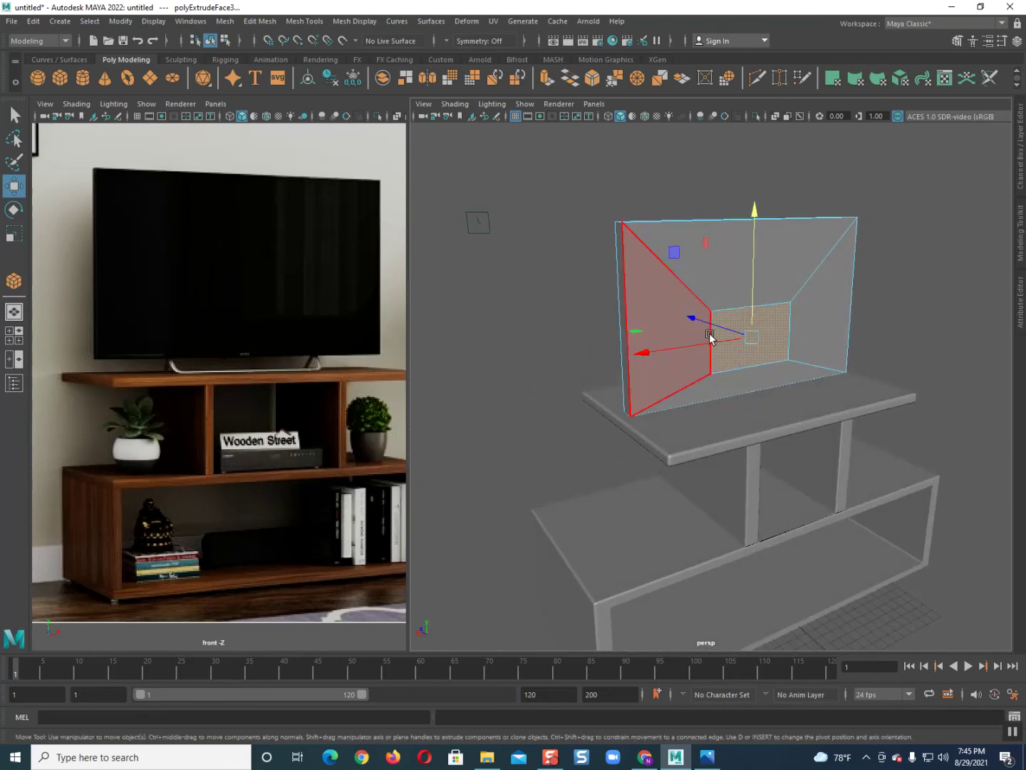
pyautogui.moveTo(717, 332); pyautogui.dragTo(743, 331)
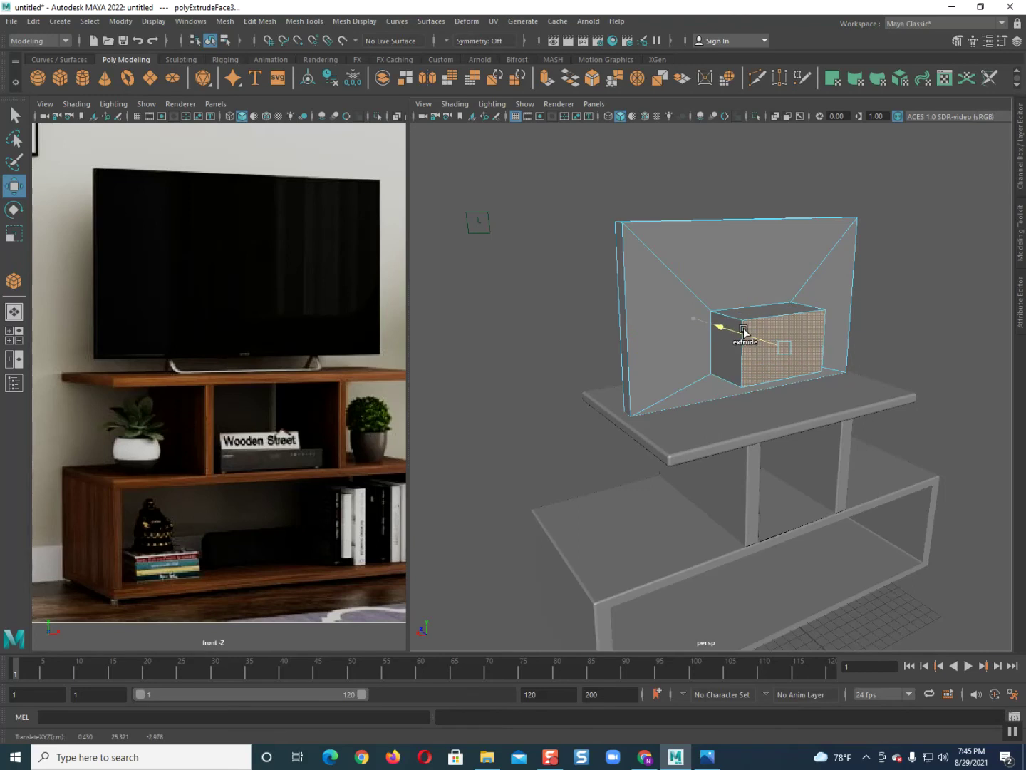
pyautogui.hotkey('ctrl', 'e')
pyautogui.moveTo(733, 381)
pyautogui.keyDown('alt'); pyautogui.mouseDown()
pyautogui.moveTo(717, 343)
pyautogui.moveTo(745, 360)
pyautogui.moveTo(736, 419)
pyautogui.moveTo(746, 421)
pyautogui.moveTo(753, 350)
pyautogui.mouseUp(); pyautogui.keyUp('alt')
# - Select an edge of the neck box in edge mode
pyautogui.rightClick(742, 319)
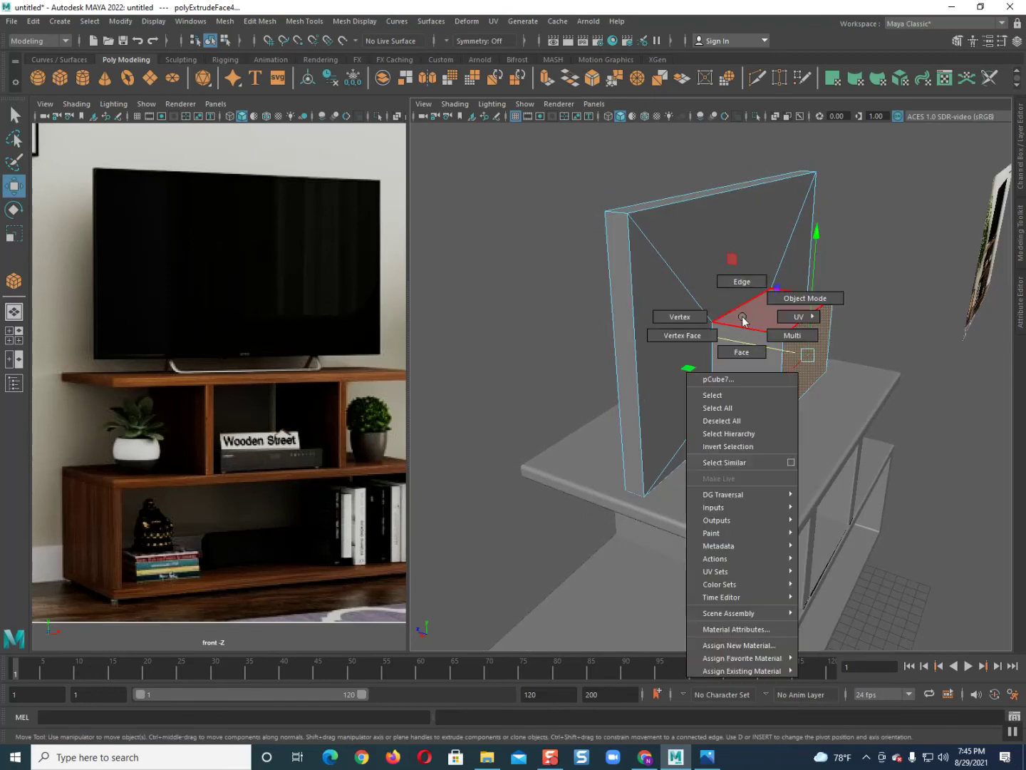
pyautogui.click(740, 282)
pyautogui.scroll(4, 704, 369)
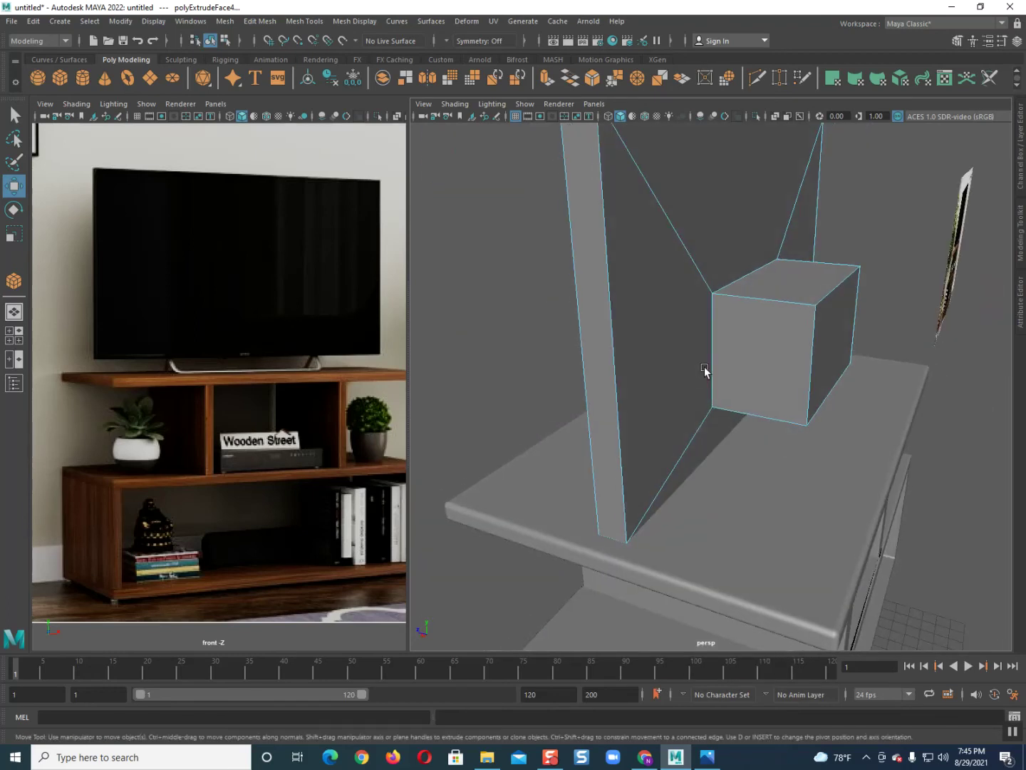
pyautogui.click(713, 336)
pyautogui.moveTo(717, 328)
pyautogui.keyDown('alt'); pyautogui.mouseDown()
pyautogui.moveTo(683, 366)
pyautogui.moveTo(630, 328)
pyautogui.moveTo(583, 351)
pyautogui.moveTo(573, 419)
pyautogui.moveTo(697, 389)
pyautogui.moveTo(708, 409)
pyautogui.moveTo(696, 396)
pyautogui.mouseUp(); pyautogui.keyUp('alt')
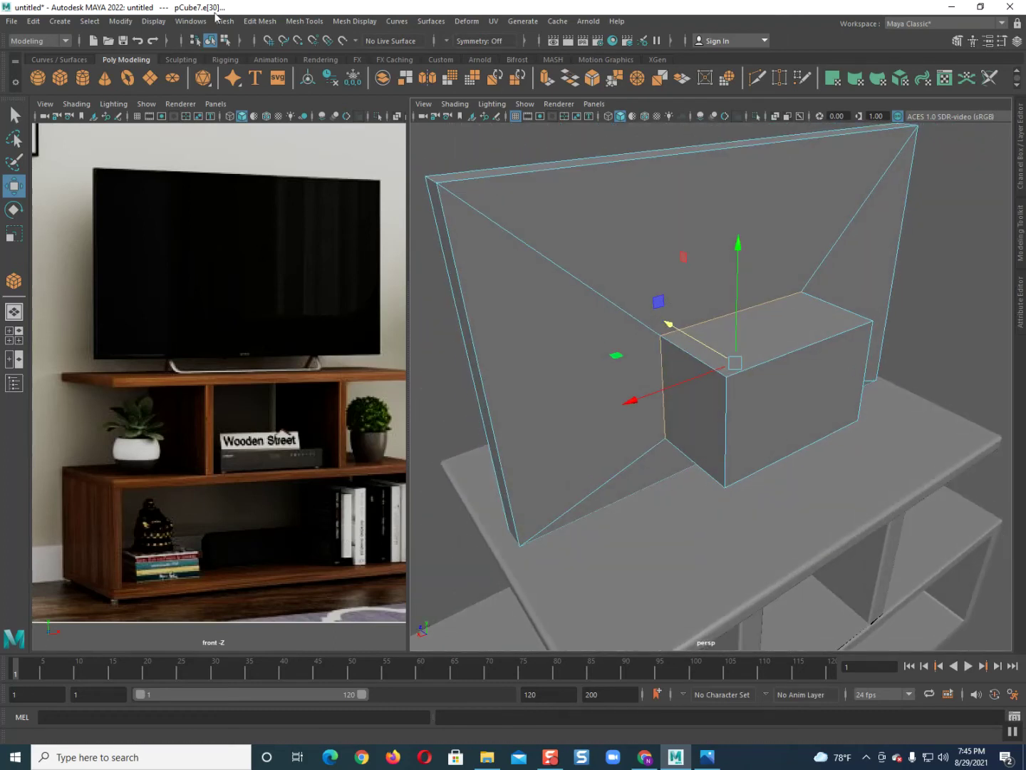
# - Detach the box's edges and separate the TV back into wall and box objects
pyautogui.click(254, 21)
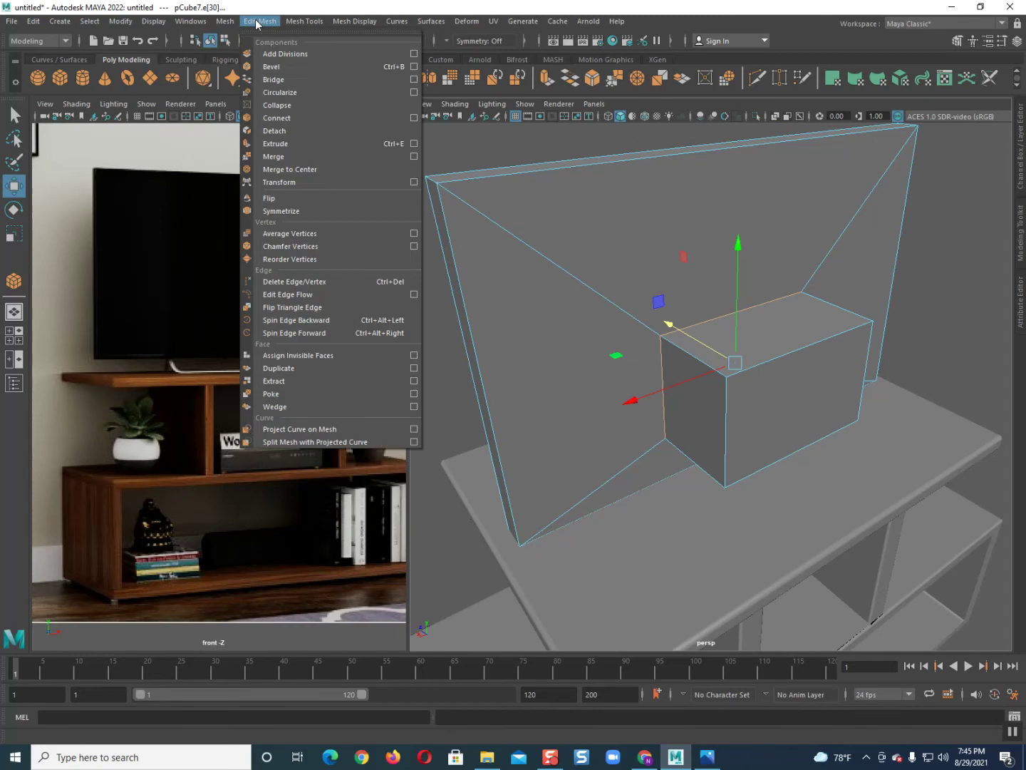
pyautogui.click(285, 133)
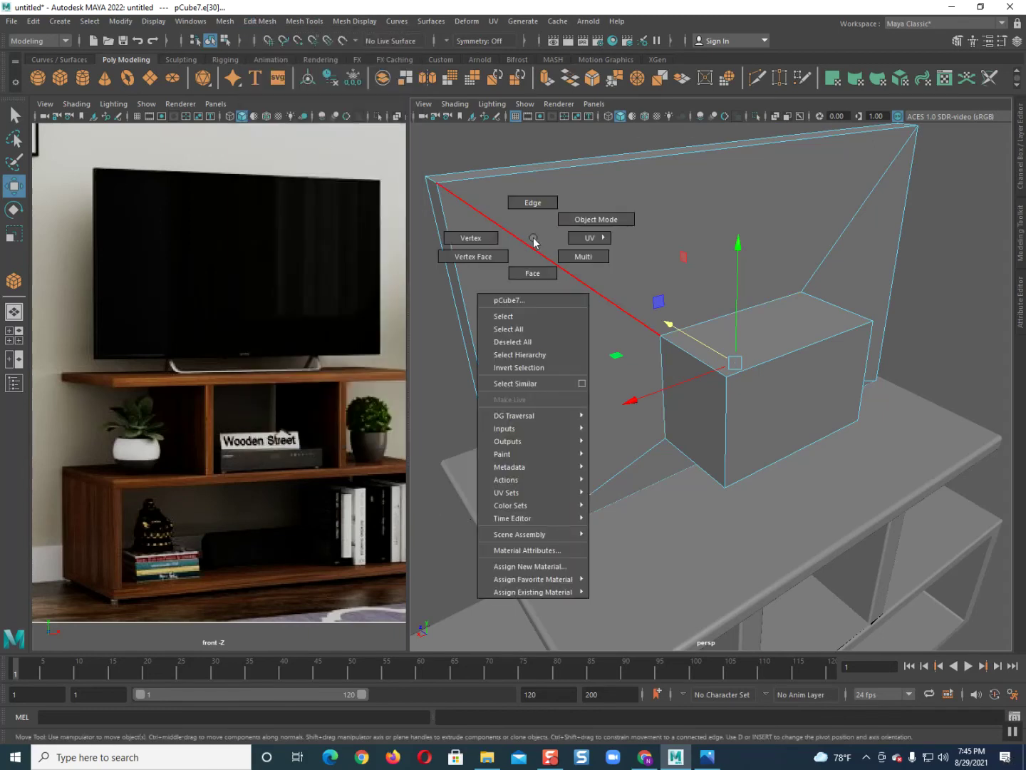
pyautogui.moveTo(533, 244); pyautogui.dragTo(580, 222, button='right')
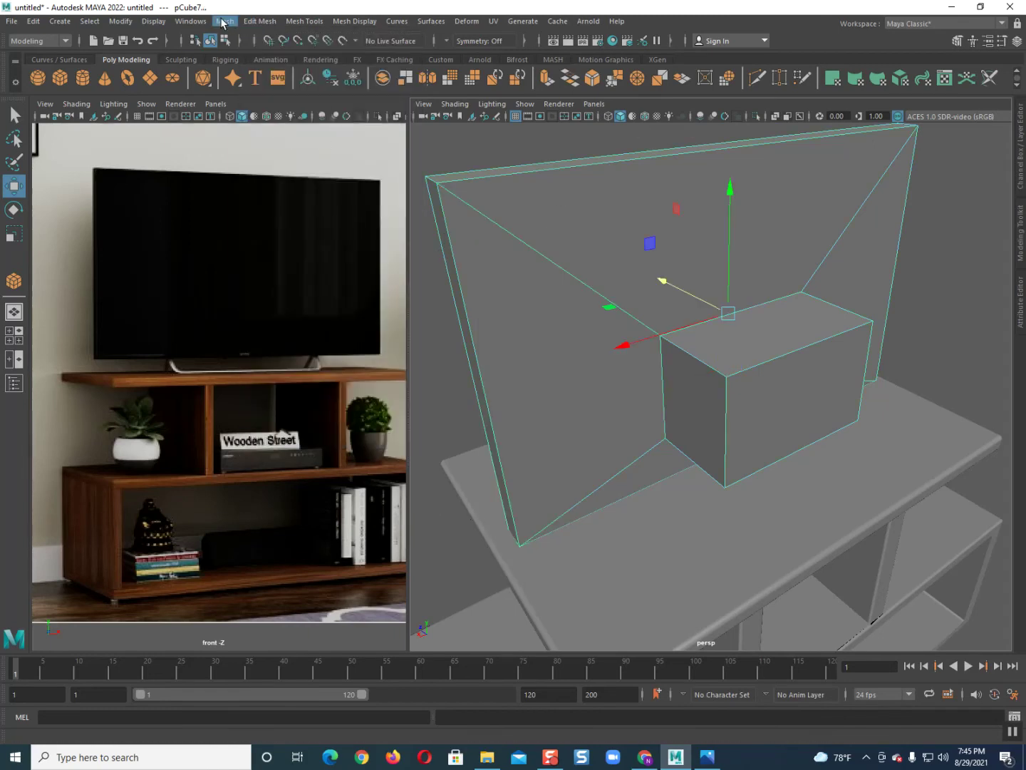
pyautogui.click(221, 21)
pyautogui.click(250, 81)
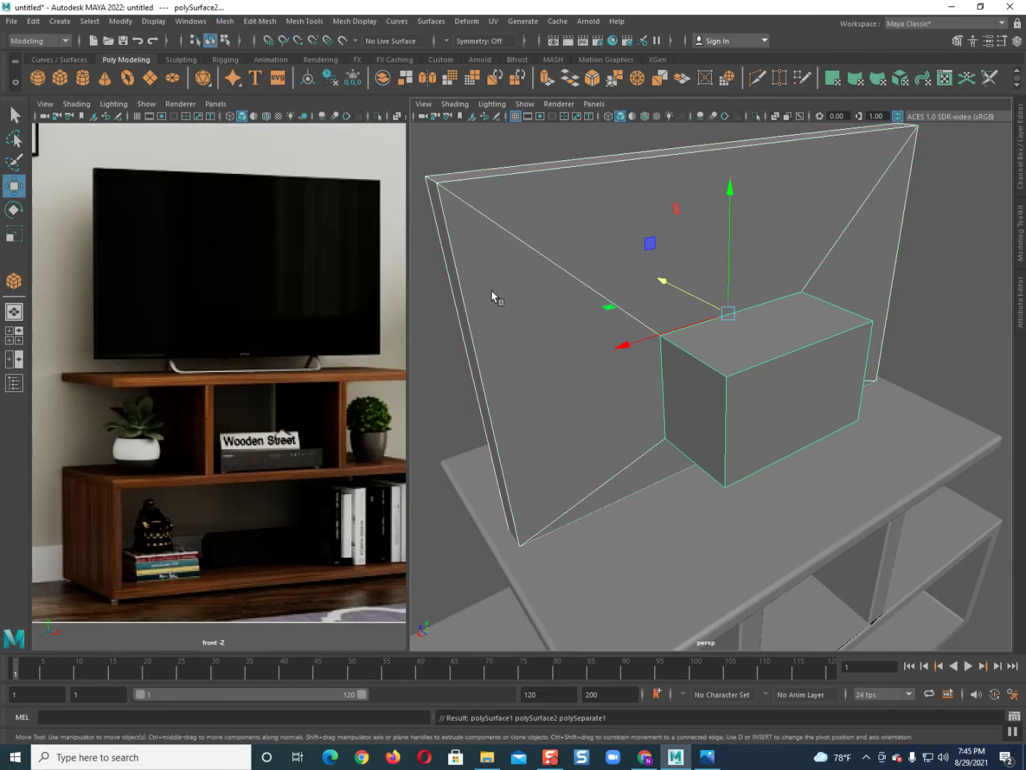
# - Confirm the wall and box select separately, then slide the box to the right
pyautogui.click(569, 253)
pyautogui.click(662, 357)
pyautogui.click(308, 77)
pyautogui.click(659, 323)
pyautogui.click(709, 361)
pyautogui.click(655, 324)
pyautogui.click(694, 361)
pyautogui.moveTo(644, 330)
pyautogui.keyDown('alt'); pyautogui.mouseDown()
pyautogui.moveTo(651, 343)
pyautogui.moveTo(761, 355)
pyautogui.mouseUp(); pyautogui.keyUp('alt')
pyautogui.scroll(5, 763, 355)
pyautogui.scroll(-5, 764, 355)
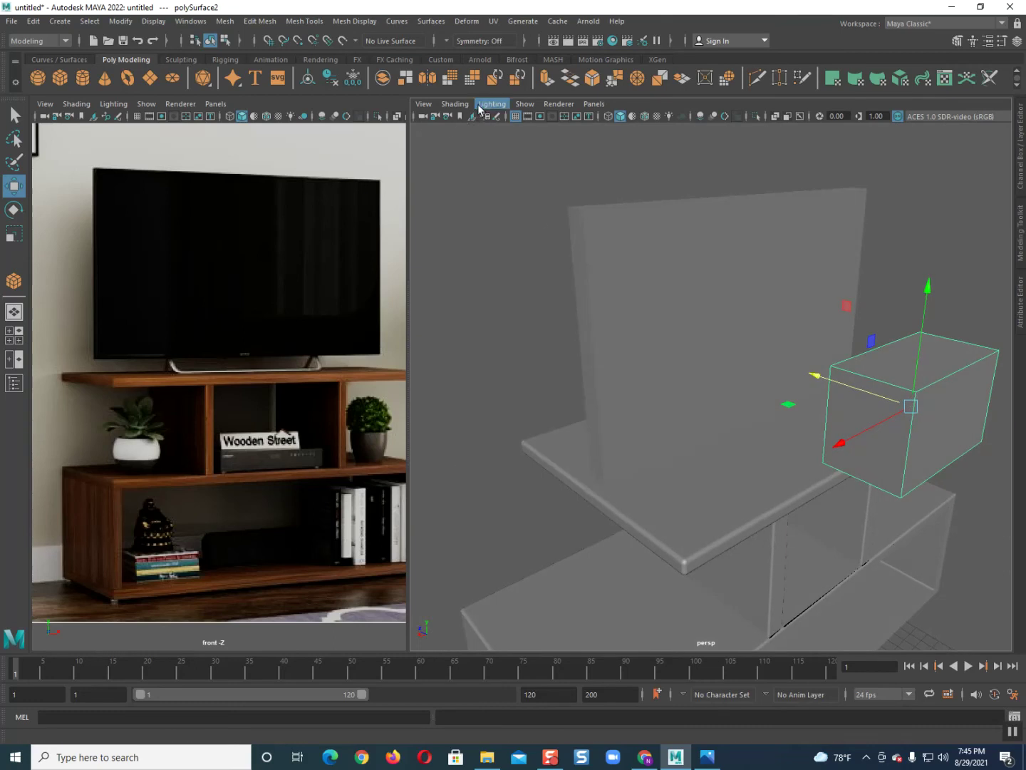
# - Turn on two-sided lighting and frame the view on the box
pyautogui.click(490, 104)
pyautogui.click(515, 193)
pyautogui.scroll(5, 690, 347)
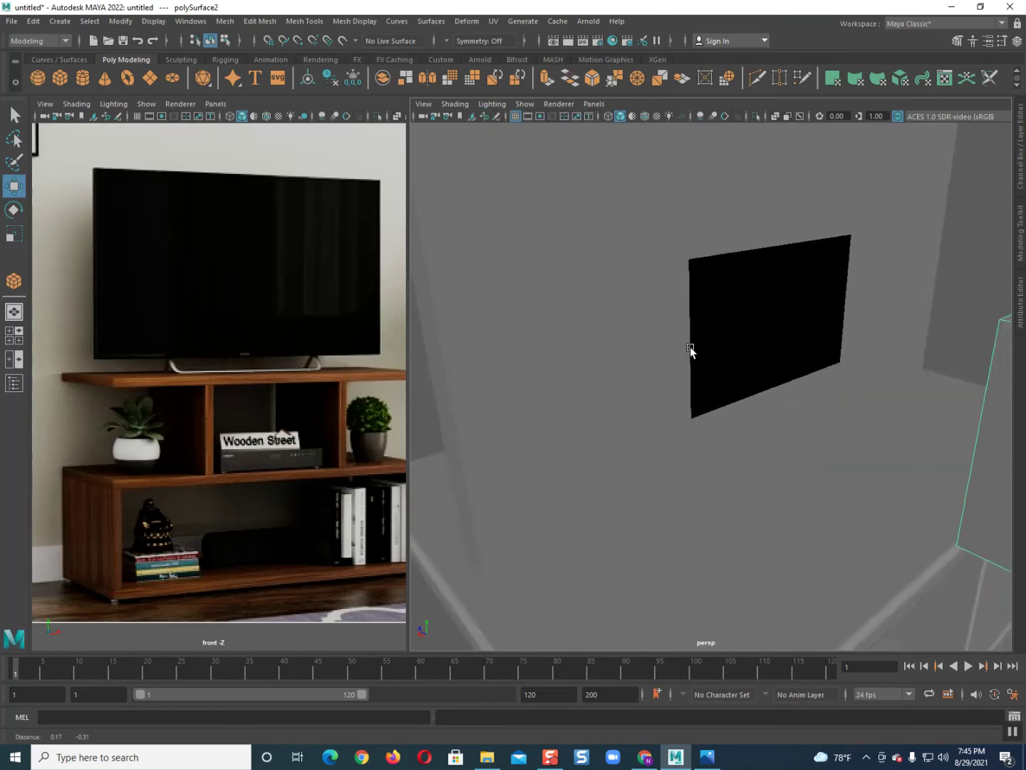
pyautogui.scroll(-3, 689, 346)
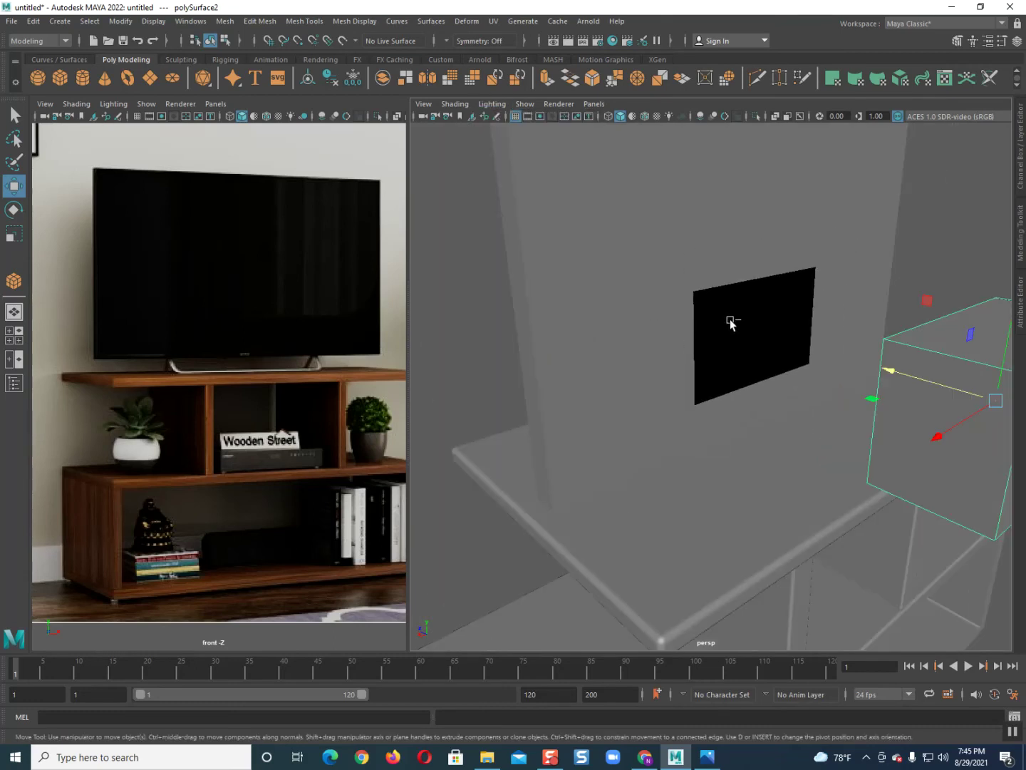
pyautogui.press('f')
pyautogui.scroll(-3, 727, 339)
pyautogui.scroll(-2, 731, 349)
# - Bevel the box's edges with polyBevel1 Fraction 0.07 and 6 segments
pyautogui.scroll(5, 731, 355)
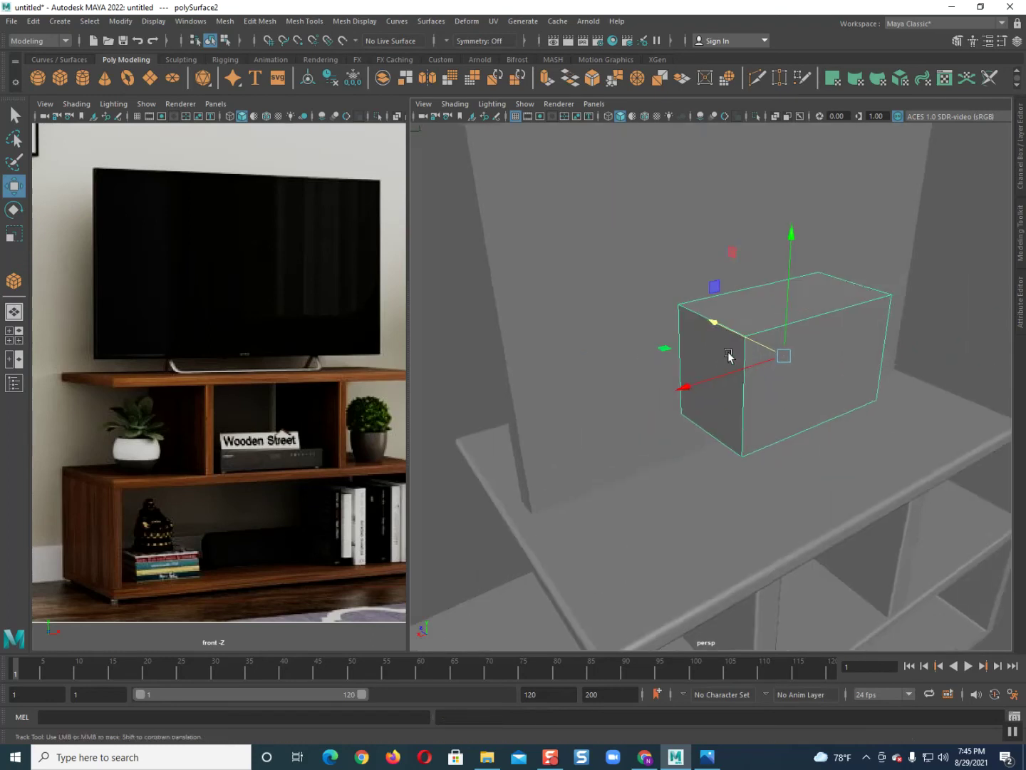
pyautogui.click(593, 78)
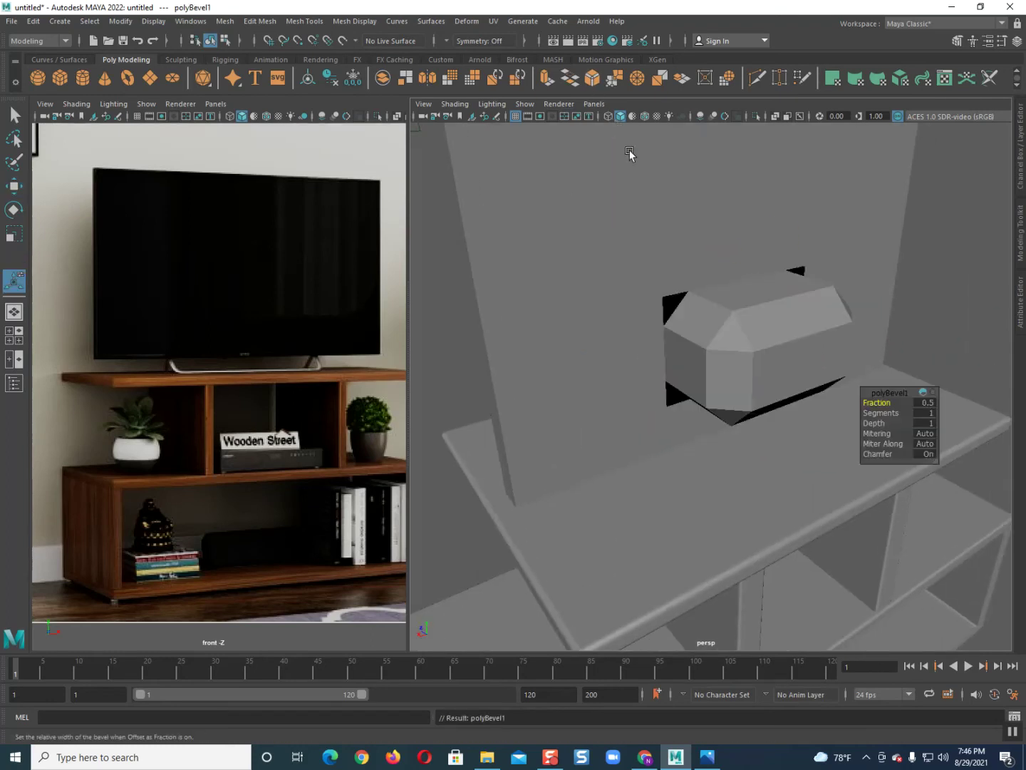
pyautogui.moveTo(876, 401)
pyautogui.mouseDown()
pyautogui.moveTo(892, 416)
pyautogui.moveTo(880, 407)
pyautogui.mouseUp()
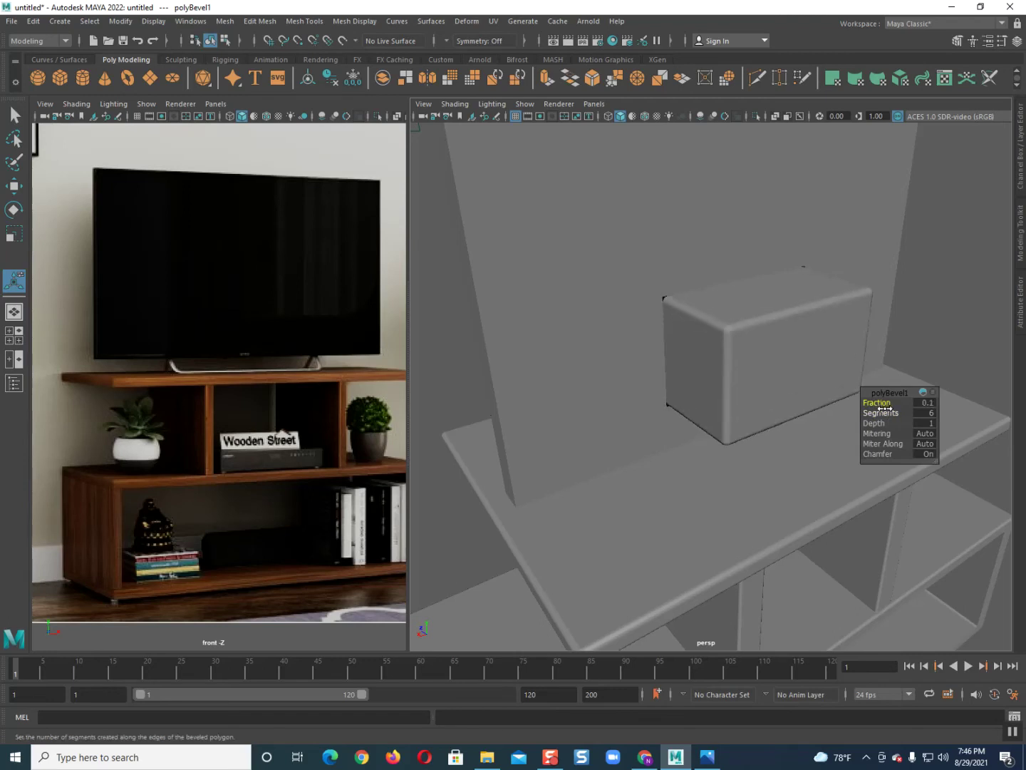
pyautogui.keyDown('alt'); pyautogui.moveTo(717, 362); pyautogui.dragTo(728, 362); pyautogui.keyUp('alt')
pyautogui.write('0.07')
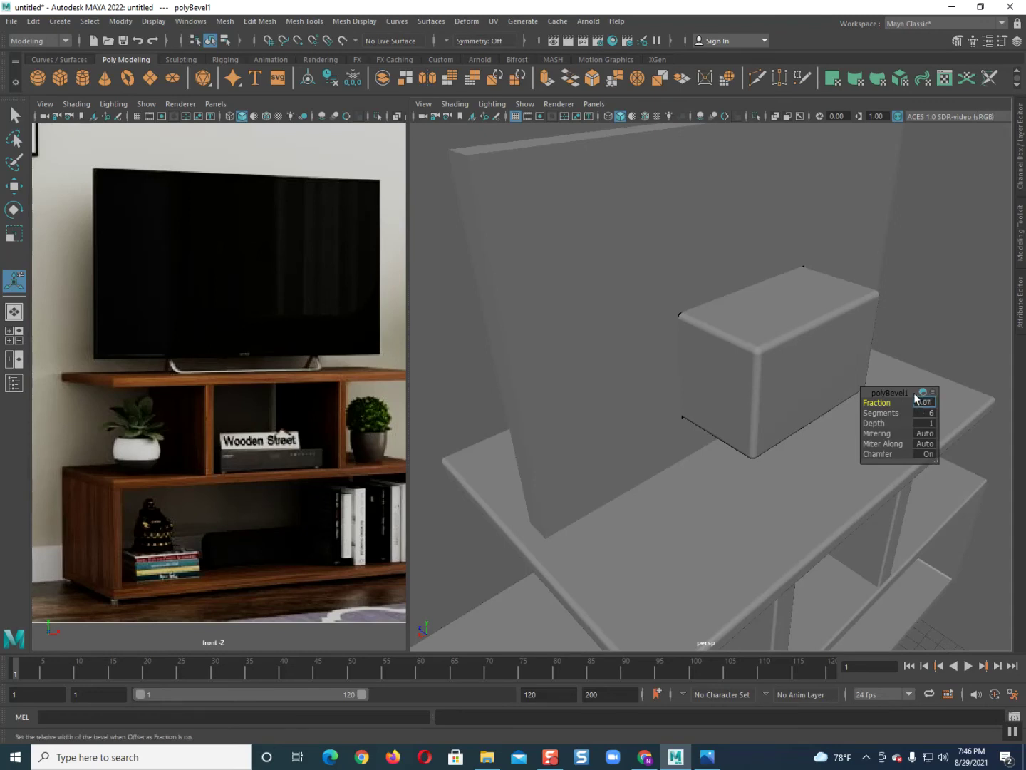
pyautogui.press('Return')
pyautogui.scroll(2, 797, 385)
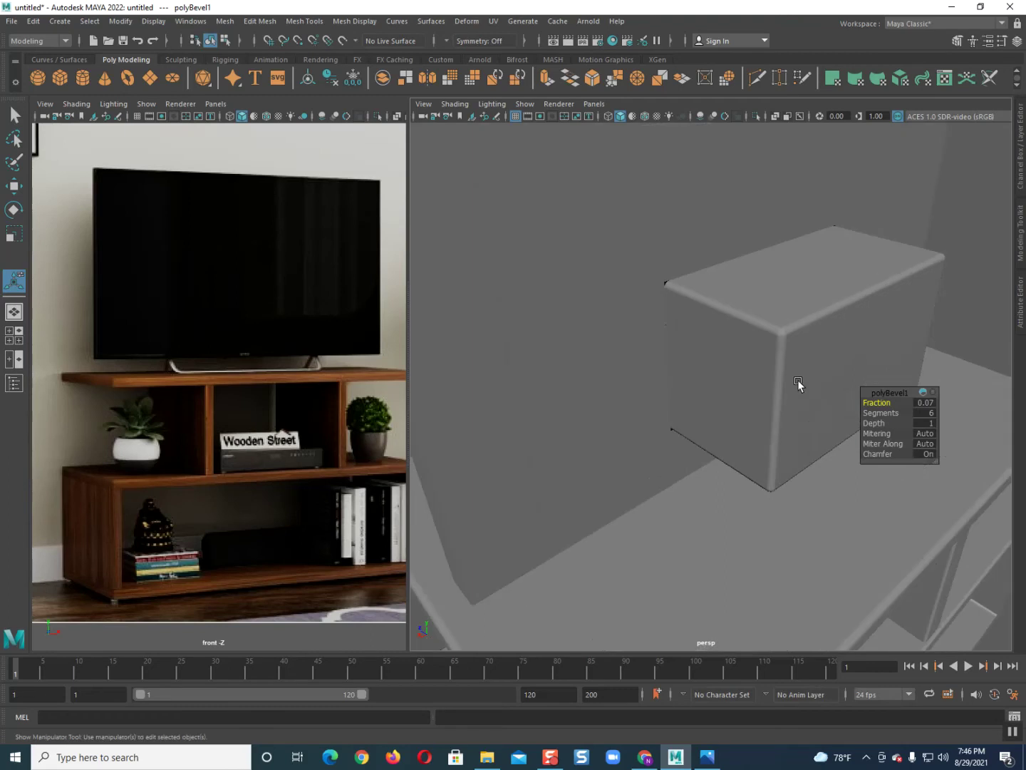
# - In vertex mode, pull the box's top-left corner vertices leftwards
pyautogui.press('q')
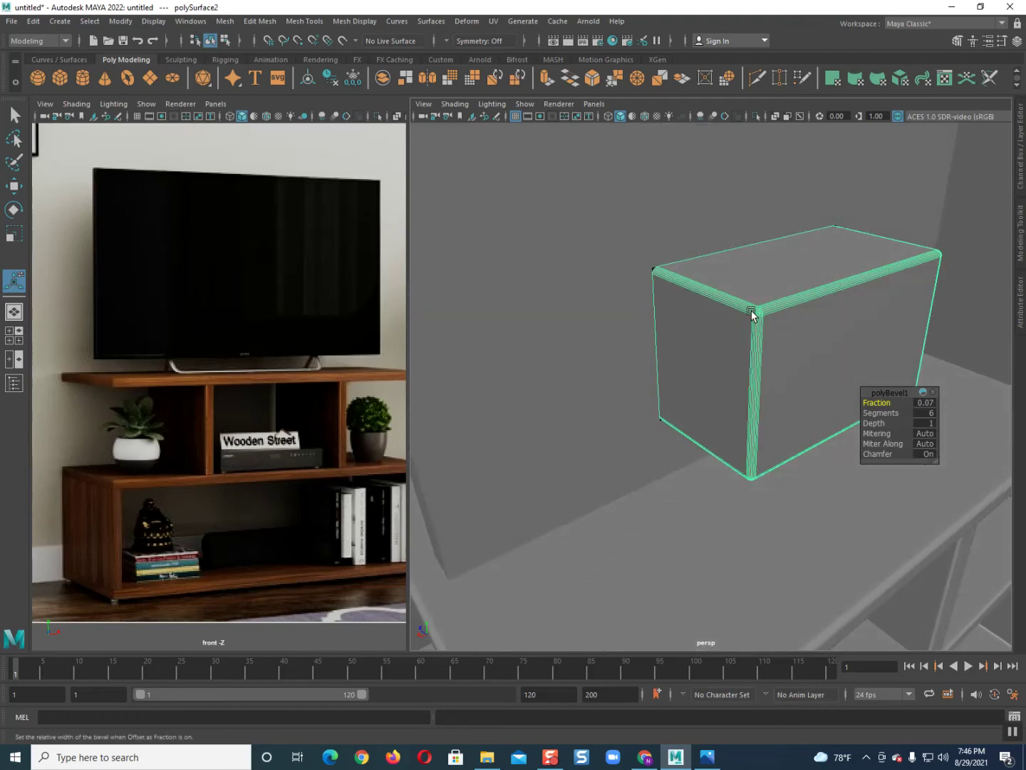
pyautogui.keyDown('alt'); pyautogui.moveTo(763, 335); pyautogui.dragTo(782, 300); pyautogui.keyUp('alt')
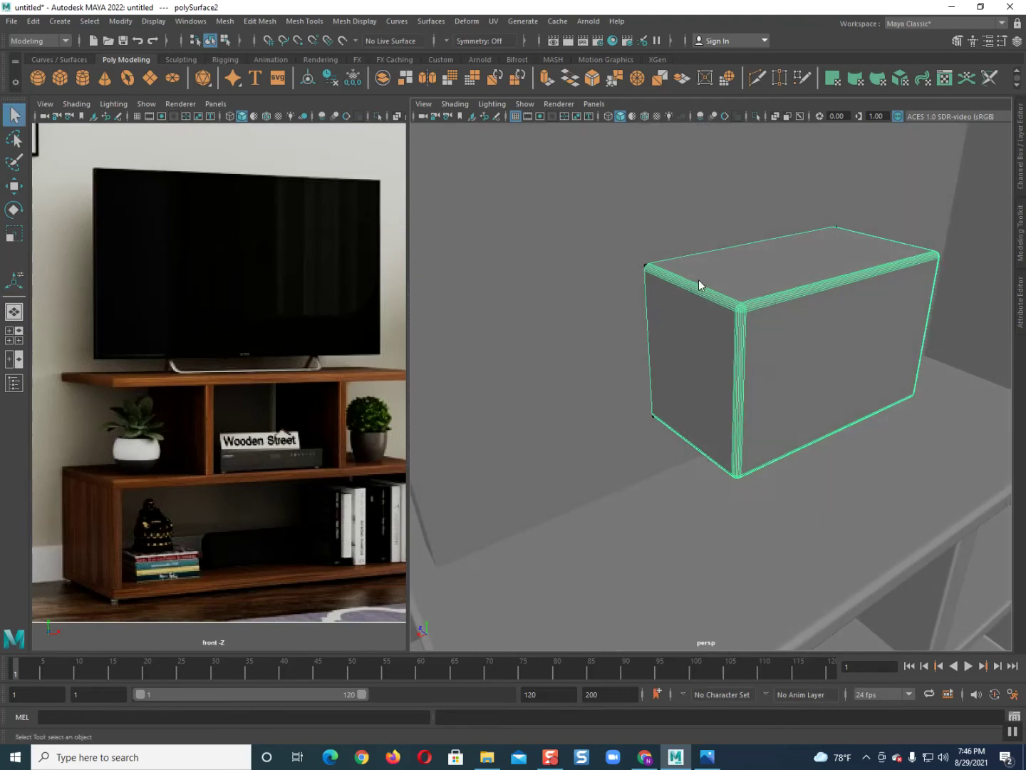
pyautogui.moveTo(699, 279); pyautogui.dragTo(698, 244, button='right')
pyautogui.keyDown('alt'); pyautogui.moveTo(684, 276); pyautogui.dragTo(678, 272); pyautogui.keyUp('alt')
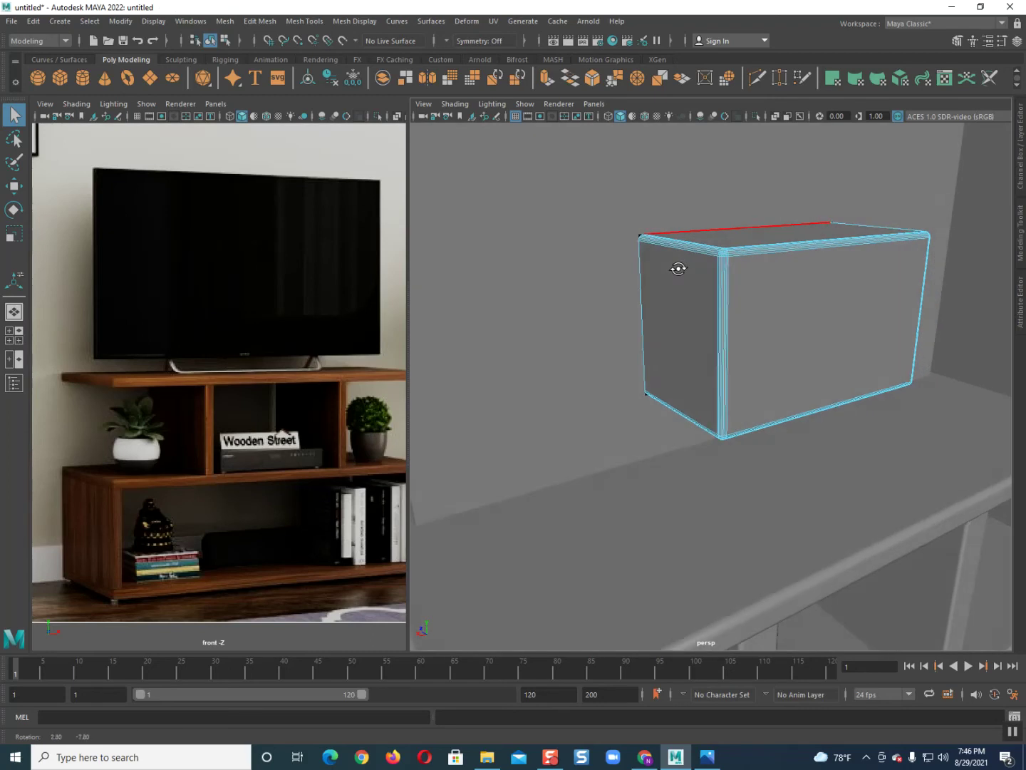
pyautogui.moveTo(657, 261); pyautogui.dragTo(627, 256, button='right')
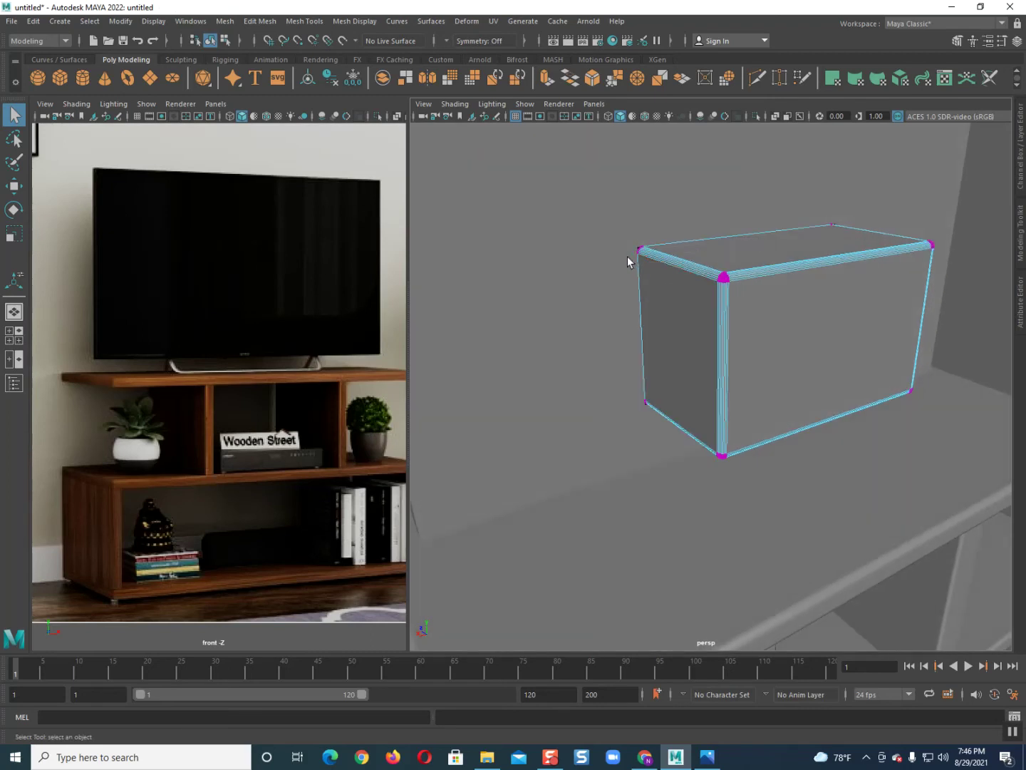
pyautogui.moveTo(608, 203); pyautogui.dragTo(668, 268)
pyautogui.press('w')
pyautogui.moveTo(572, 163); pyautogui.dragTo(543, 156)
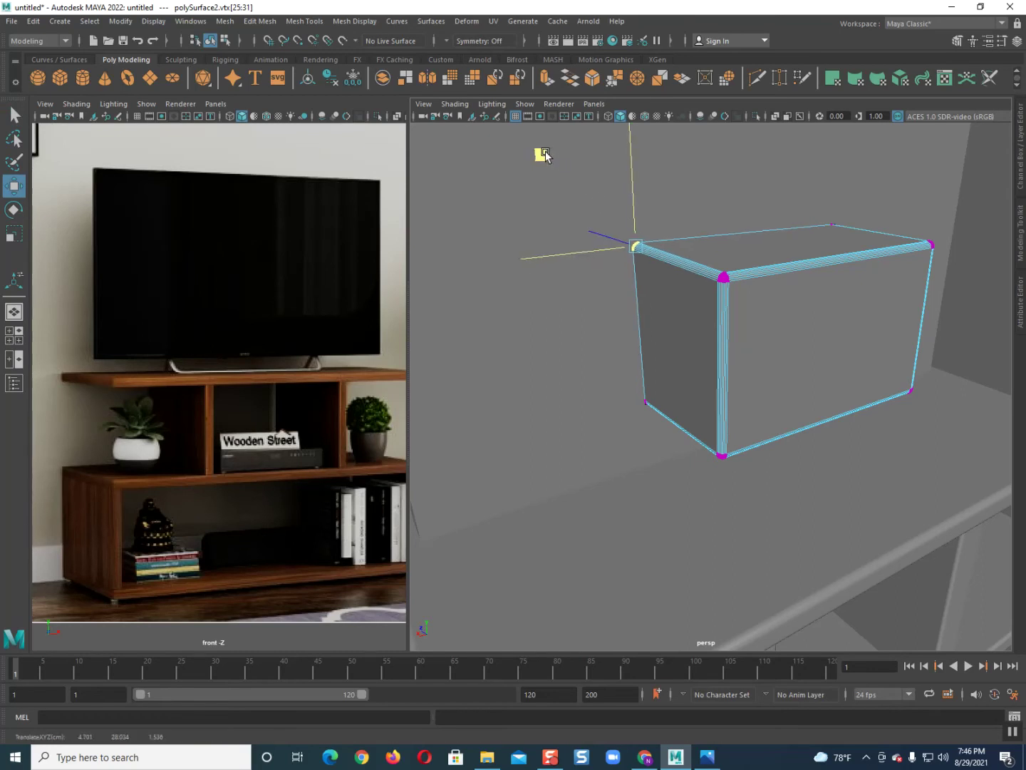
# - Select and nudge the back top-right and lower back corner vertices
pyautogui.moveTo(682, 265)
pyautogui.keyDown('alt'); pyautogui.mouseDown()
pyautogui.moveTo(731, 268)
pyautogui.moveTo(715, 305)
pyautogui.moveTo(744, 298)
pyautogui.moveTo(701, 313)
pyautogui.moveTo(707, 291)
pyautogui.mouseUp(); pyautogui.keyUp('alt')
pyautogui.scroll(2, 712, 268)
pyautogui.scroll(2, 700, 268)
pyautogui.scroll(3, 706, 279)
pyautogui.moveTo(725, 143); pyautogui.dragTo(812, 239)
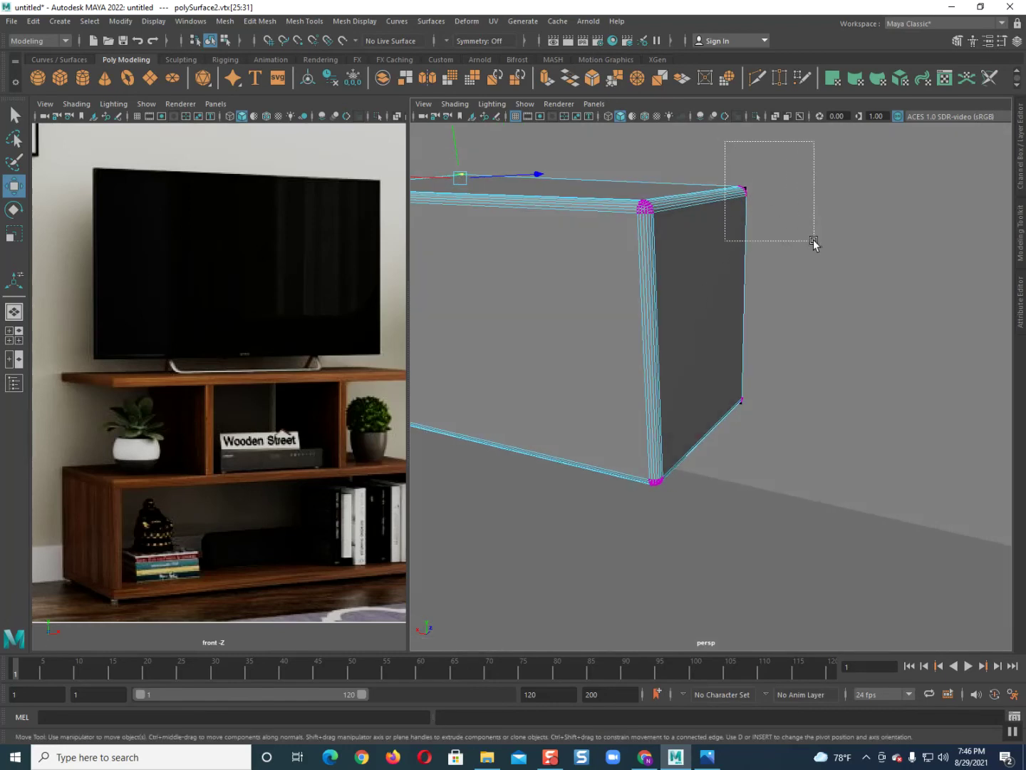
pyautogui.scroll(-3, 756, 190)
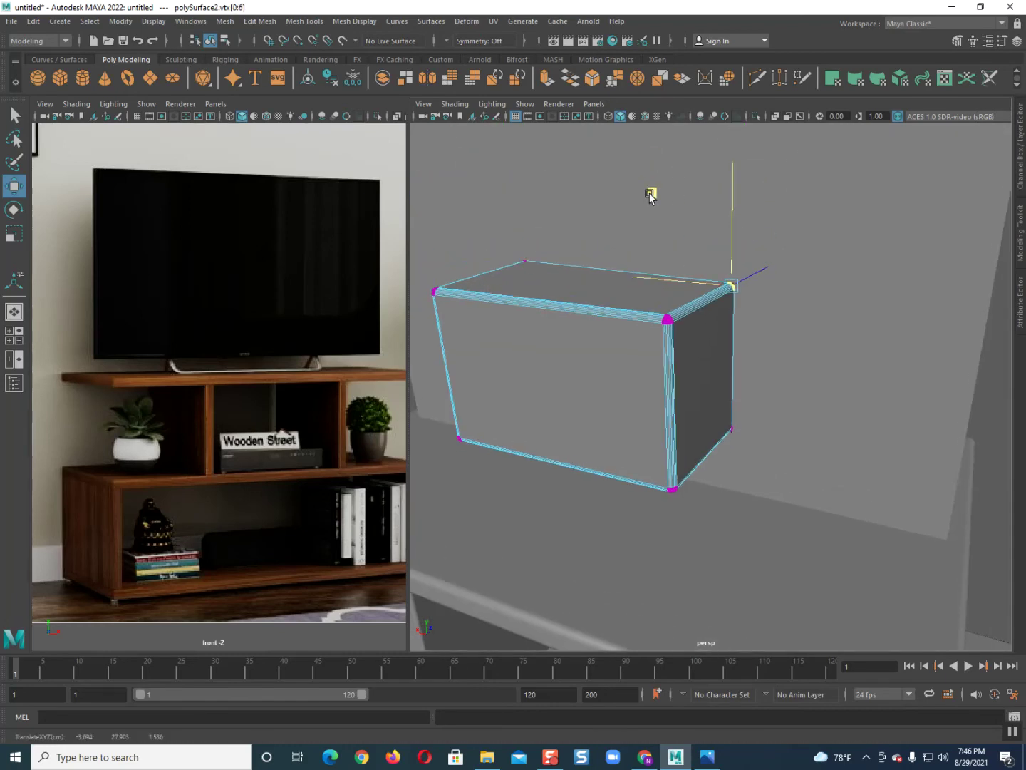
pyautogui.keyDown('alt'); pyautogui.moveTo(653, 192); pyautogui.dragTo(667, 318); pyautogui.keyUp('alt')
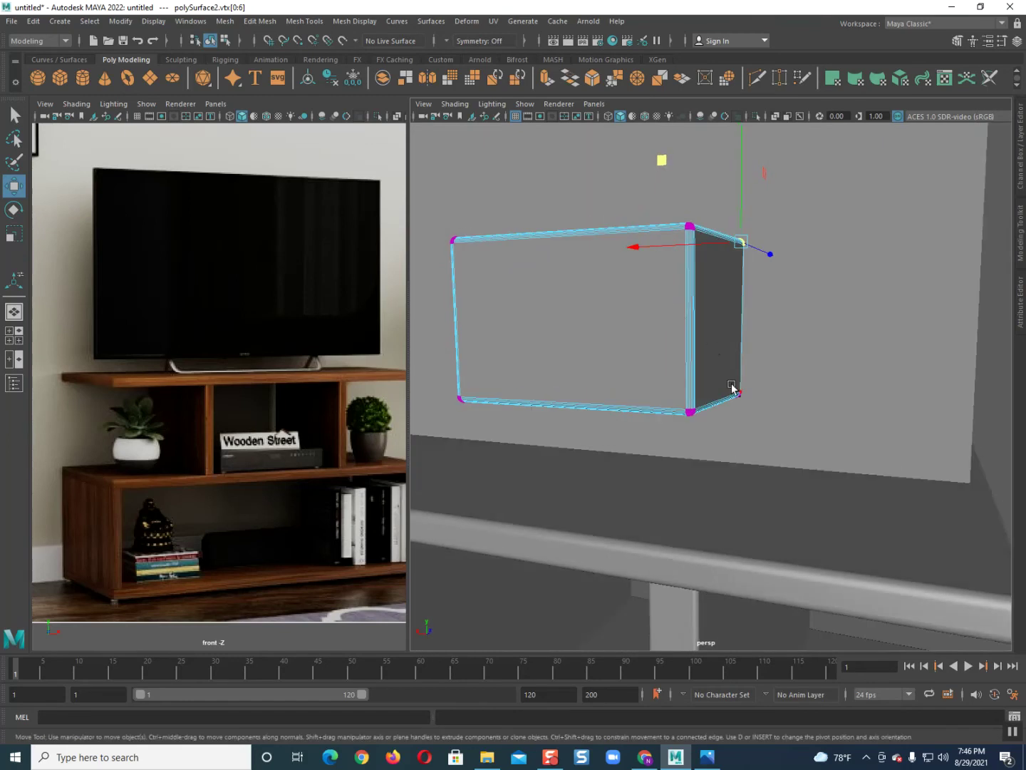
pyautogui.moveTo(759, 434); pyautogui.dragTo(759, 434)
pyautogui.keyDown('alt'); pyautogui.moveTo(759, 434); pyautogui.dragTo(709, 355); pyautogui.keyUp('alt')
pyautogui.moveTo(748, 422); pyautogui.dragTo(747, 421)
pyautogui.moveTo(651, 299)
pyautogui.mouseDown()
pyautogui.moveTo(703, 332)
pyautogui.moveTo(718, 325)
pyautogui.mouseUp()
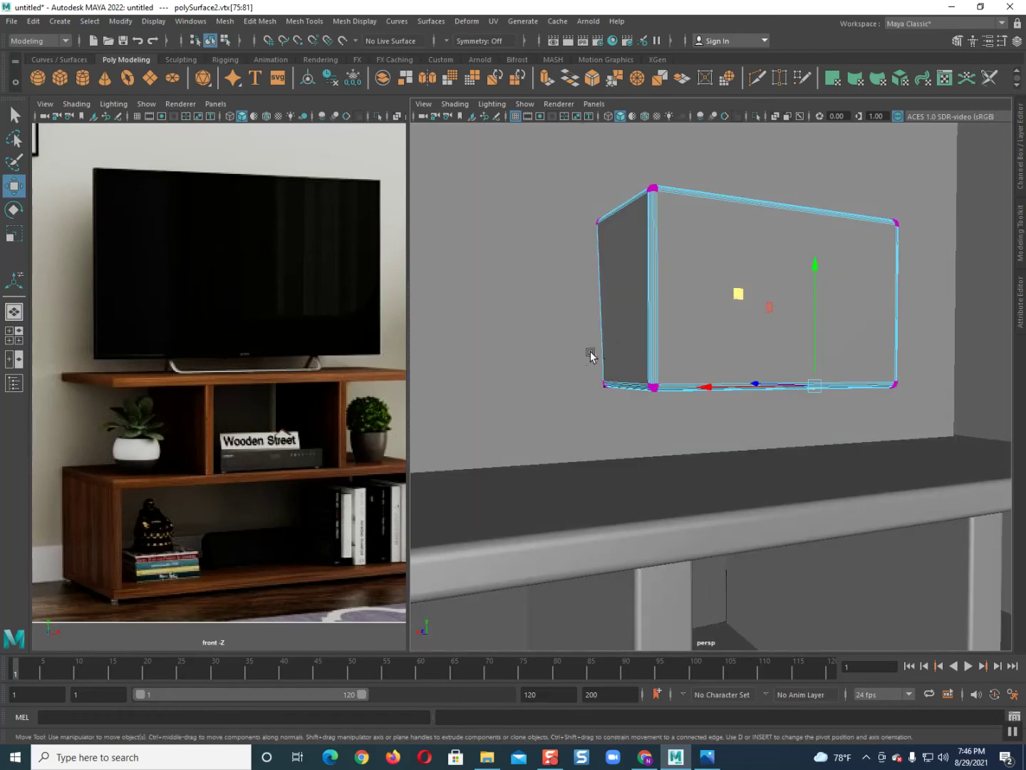
# - Select the lower-left corner vertices, then return to Object mode and deselect the box
pyautogui.moveTo(622, 420); pyautogui.dragTo(622, 419)
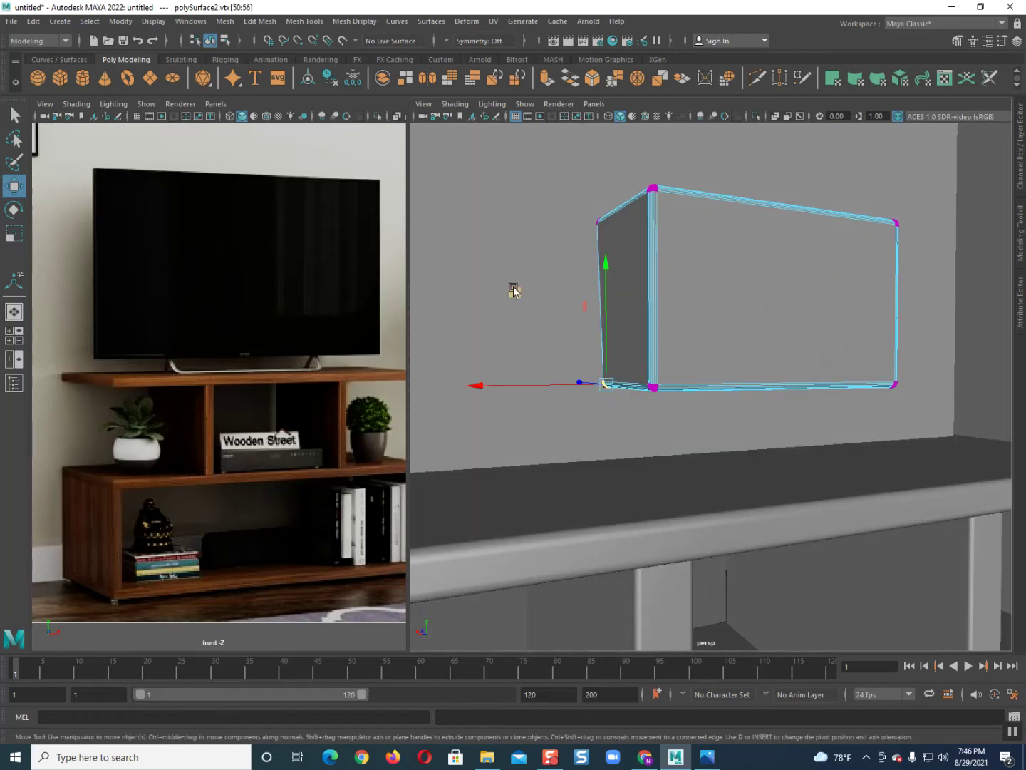
pyautogui.moveTo(566, 378)
pyautogui.keyDown('alt'); pyautogui.mouseDown()
pyautogui.moveTo(596, 382)
pyautogui.moveTo(600, 357)
pyautogui.moveTo(623, 370)
pyautogui.moveTo(600, 378)
pyautogui.moveTo(625, 373)
pyautogui.mouseUp(); pyautogui.keyUp('alt')
pyautogui.moveTo(724, 278); pyautogui.dragTo(791, 259, button='right')
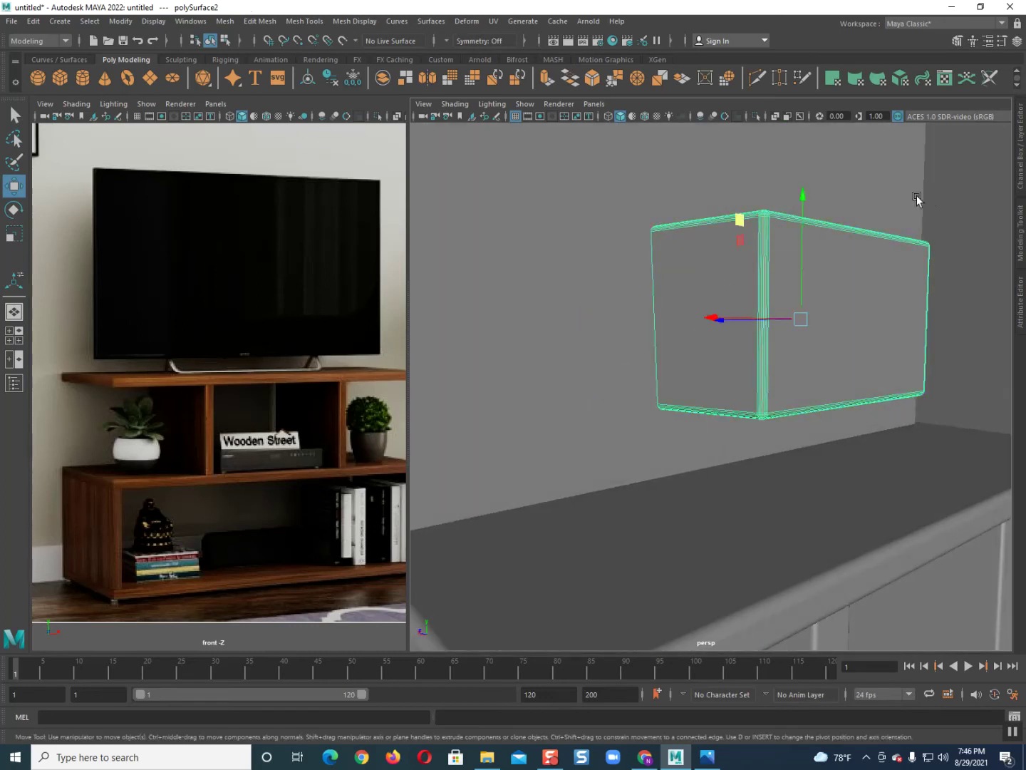
pyautogui.click(914, 235)
pyautogui.scroll(-5, 914, 235)
pyautogui.moveTo(914, 236)
pyautogui.keyDown('alt'); pyautogui.mouseDown()
pyautogui.moveTo(871, 292)
pyautogui.moveTo(898, 300)
pyautogui.moveTo(846, 349)
pyautogui.moveTo(799, 304)
pyautogui.moveTo(787, 348)
pyautogui.moveTo(766, 351)
pyautogui.mouseUp(); pyautogui.keyUp('alt')
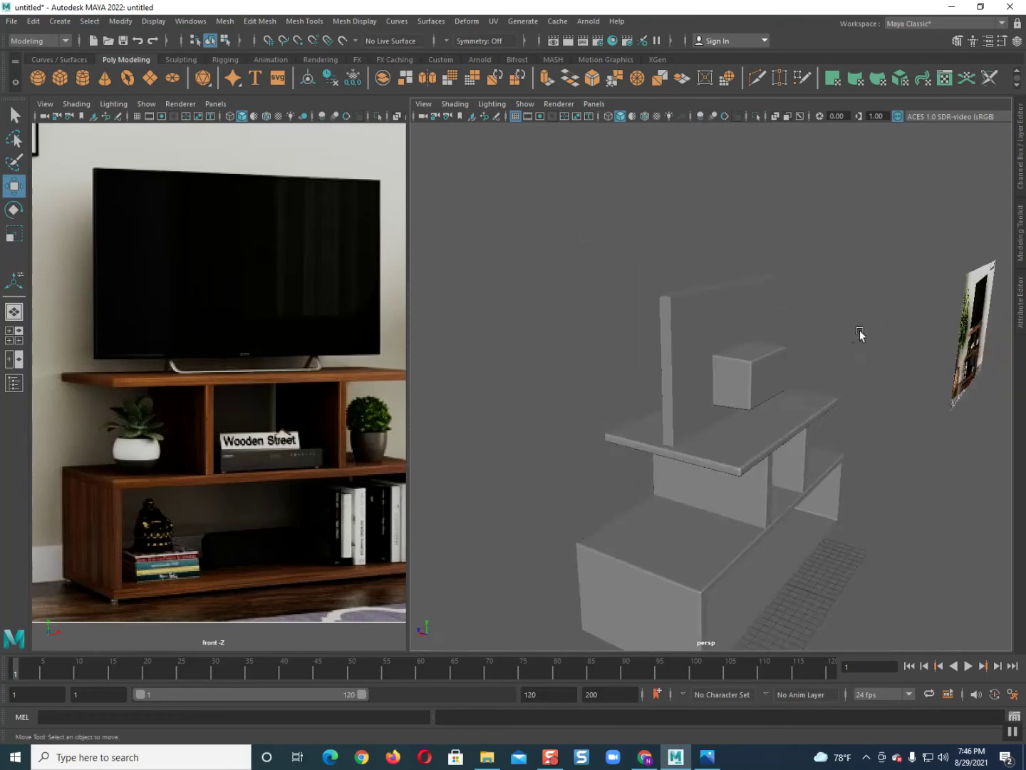
pyautogui.scroll(3, 848, 343)
pyautogui.scroll(4, 799, 306)
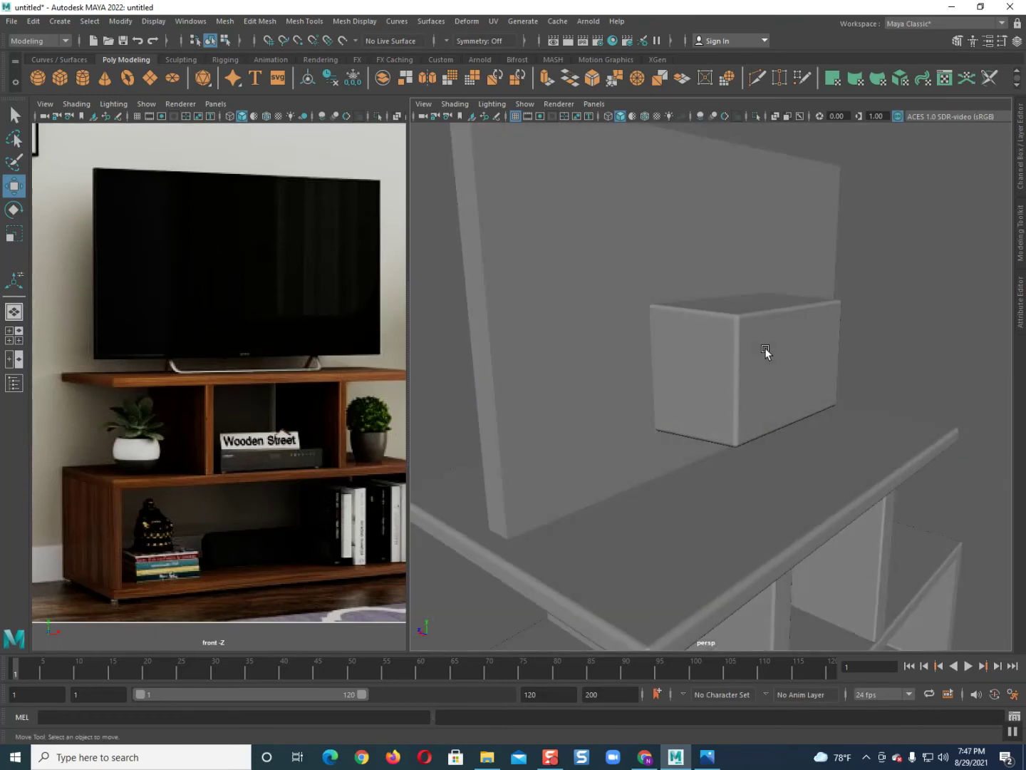
# - Save the scene as 'tv with stand.mb' in the maya project folder
pyautogui.hotkey('ctrl', 's')
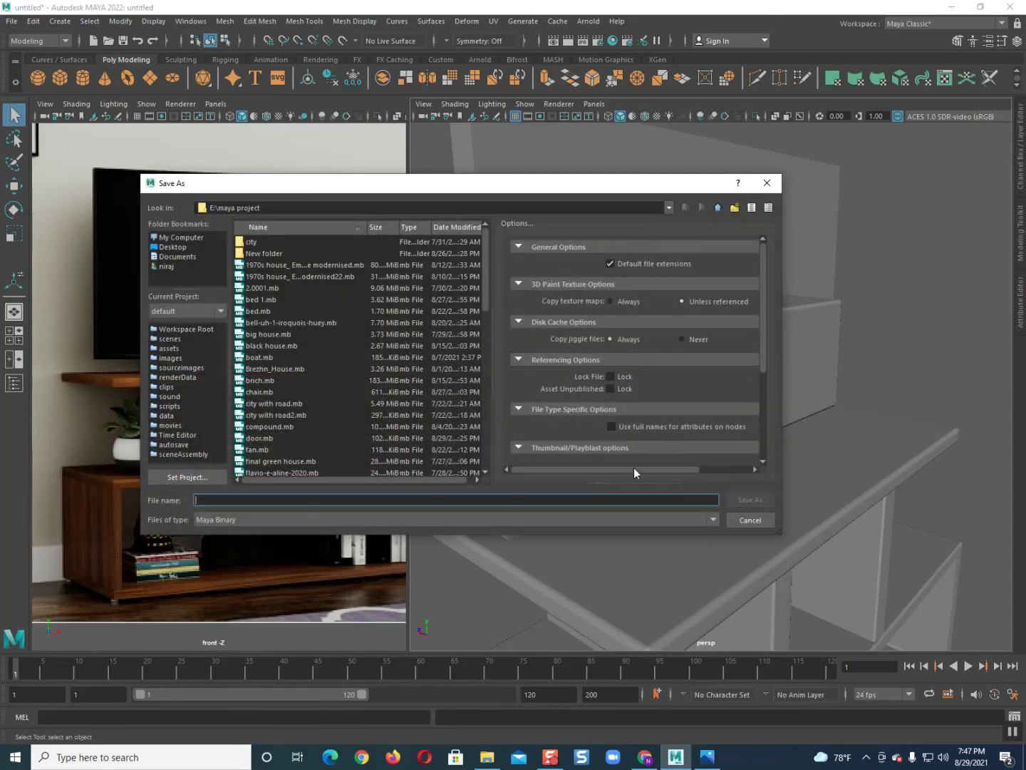
pyautogui.write('tv with')
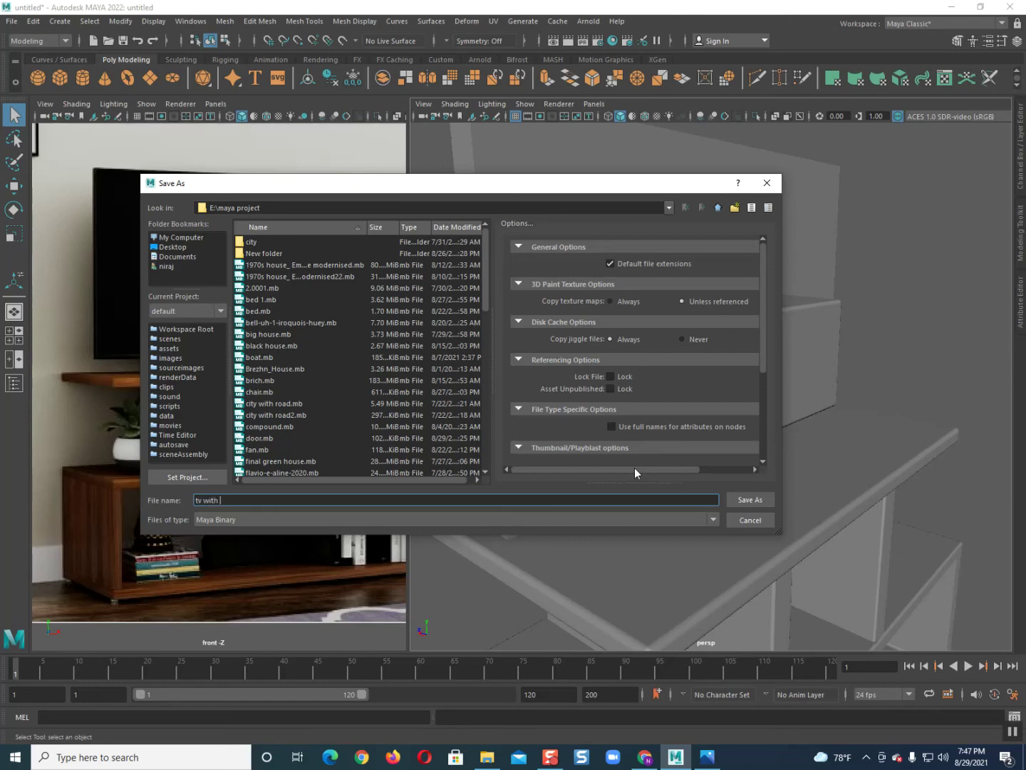
pyautogui.write('d')
pyautogui.press('Return')
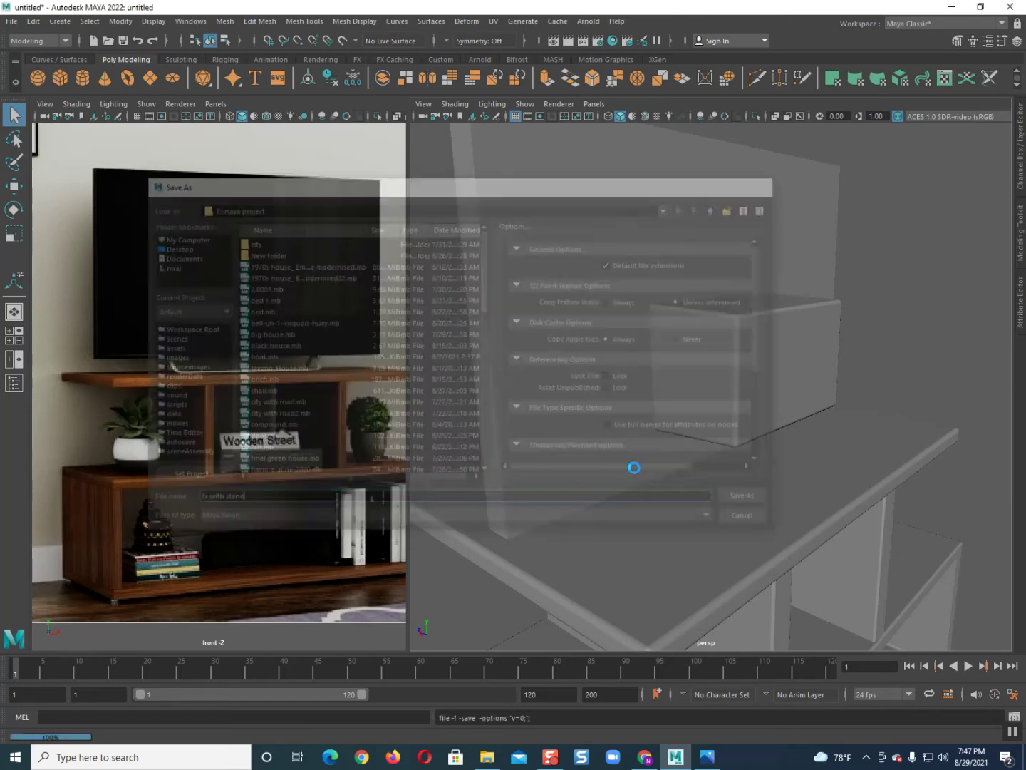
# - Select the rear box and frame it in the view
pyautogui.scroll(-3, 657, 395)
pyautogui.moveTo(644, 404)
pyautogui.keyDown('alt'); pyautogui.mouseDown()
pyautogui.moveTo(783, 388)
pyautogui.moveTo(685, 406)
pyautogui.moveTo(655, 431)
pyautogui.moveTo(659, 407)
pyautogui.moveTo(728, 414)
pyautogui.moveTo(725, 396)
pyautogui.moveTo(790, 382)
pyautogui.moveTo(758, 385)
pyautogui.moveTo(763, 407)
pyautogui.moveTo(681, 420)
pyautogui.moveTo(686, 458)
pyautogui.moveTo(666, 431)
pyautogui.moveTo(671, 445)
pyautogui.moveTo(678, 421)
pyautogui.moveTo(689, 424)
pyautogui.mouseUp(); pyautogui.keyUp('alt')
pyautogui.click(775, 389)
pyautogui.press('f')
# - Insert two horizontal edge loops across the rear box and scale them apart on Y
pyautogui.scroll(3, 684, 456)
pyautogui.scroll(2, 675, 420)
pyautogui.scroll(-1, 675, 420)
pyautogui.scroll(-3, 671, 420)
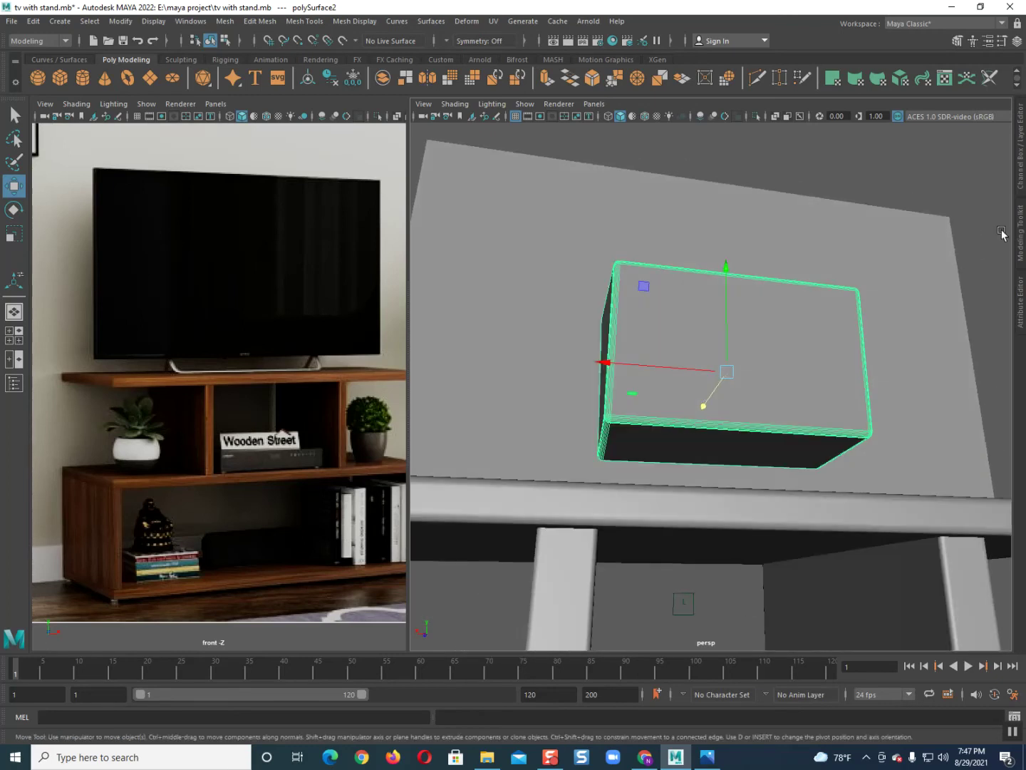
pyautogui.click(305, 21)
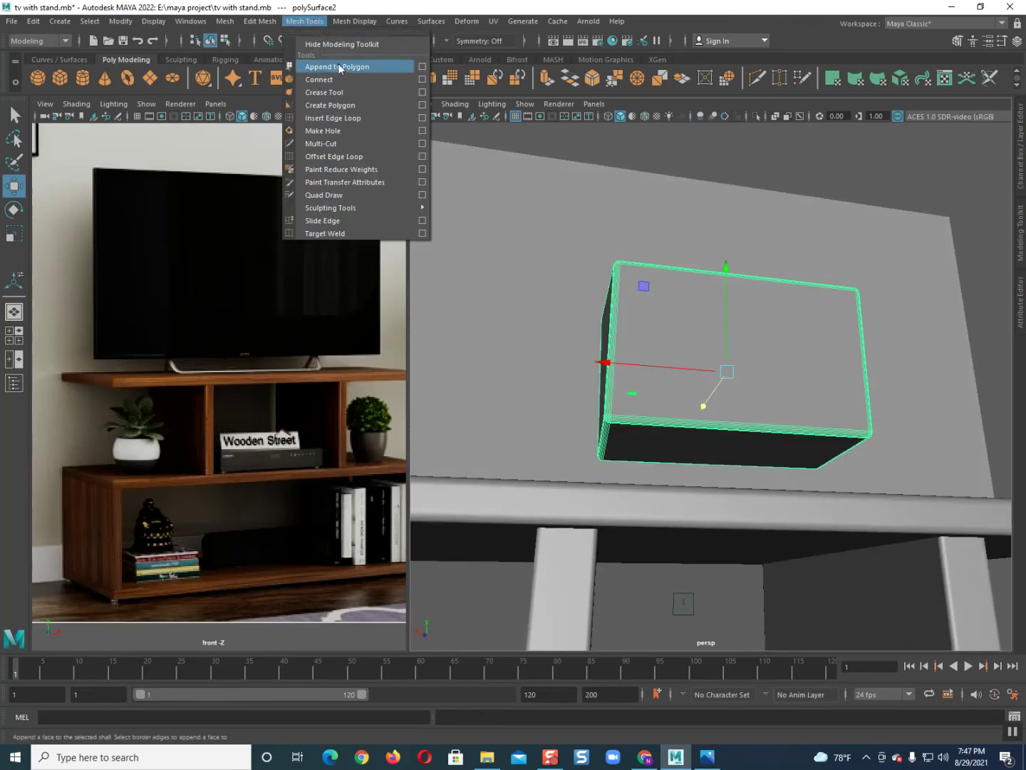
pyautogui.click(333, 117)
pyautogui.keyDown('alt'); pyautogui.moveTo(703, 314); pyautogui.dragTo(691, 313); pyautogui.keyUp('alt')
pyautogui.click(678, 411)
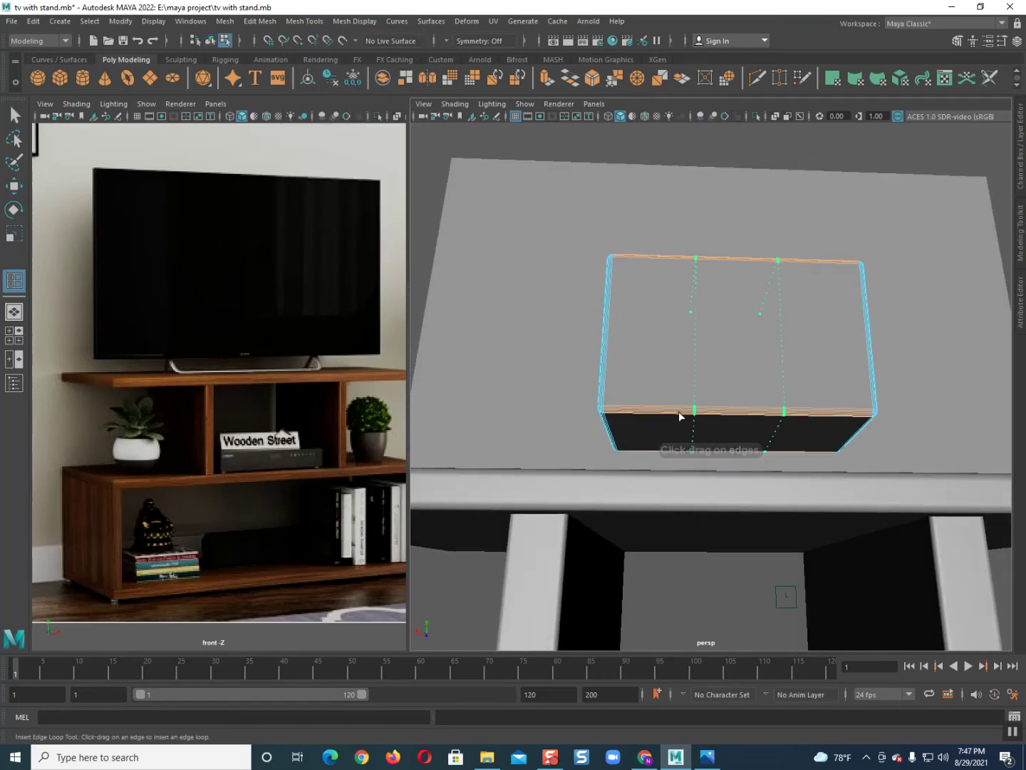
pyautogui.keyDown('alt'); pyautogui.moveTo(679, 413); pyautogui.dragTo(706, 420); pyautogui.keyUp('alt')
pyautogui.click(692, 387)
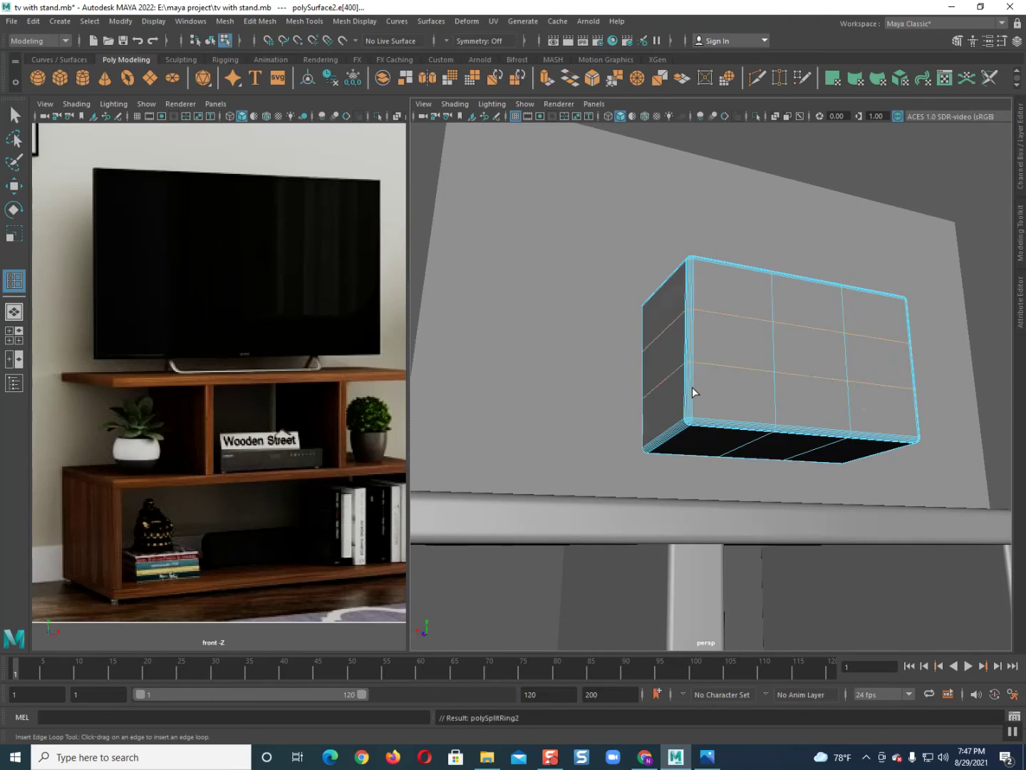
pyautogui.press('r')
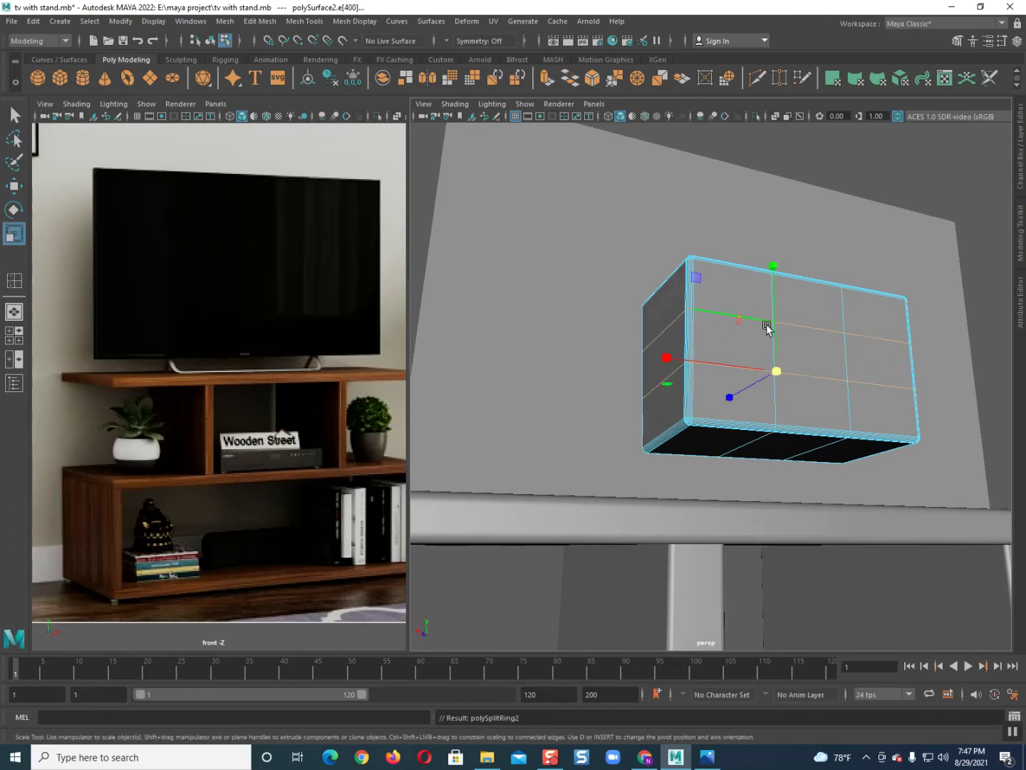
pyautogui.moveTo(773, 299)
pyautogui.mouseDown()
pyautogui.moveTo(759, 221)
pyautogui.moveTo(761, 240)
pyautogui.mouseUp()
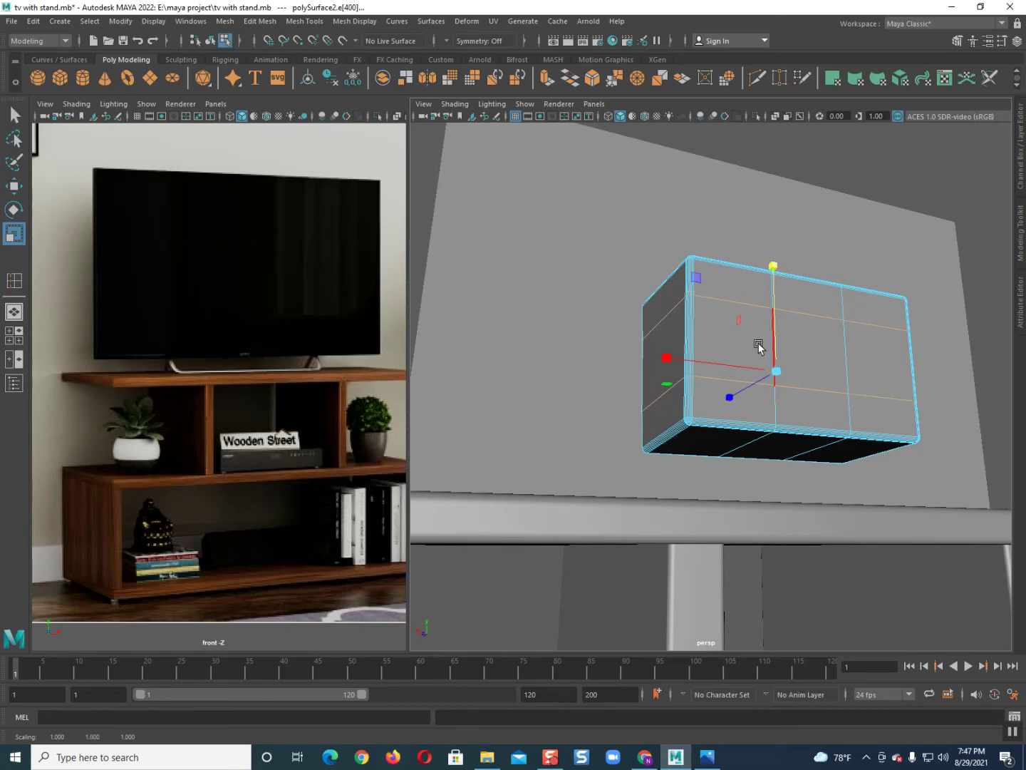
# - Insert two vertical edge loops across the box's back face to form a 3 × 3 grid
pyautogui.moveTo(737, 365)
pyautogui.keyDown('alt'); pyautogui.mouseDown()
pyautogui.moveTo(760, 430)
pyautogui.moveTo(770, 415)
pyautogui.moveTo(751, 388)
pyautogui.mouseUp(); pyautogui.keyUp('alt')
pyautogui.rightClick(751, 387)
pyautogui.moveTo(750, 397); pyautogui.dragTo(750, 422, button='right')
pyautogui.moveTo(750, 422)
pyautogui.keyDown('alt'); pyautogui.mouseDown()
pyautogui.moveTo(814, 442)
pyautogui.moveTo(808, 407)
pyautogui.mouseUp(); pyautogui.keyUp('alt')
pyautogui.moveTo(811, 401); pyautogui.dragTo(838, 383, button='right')
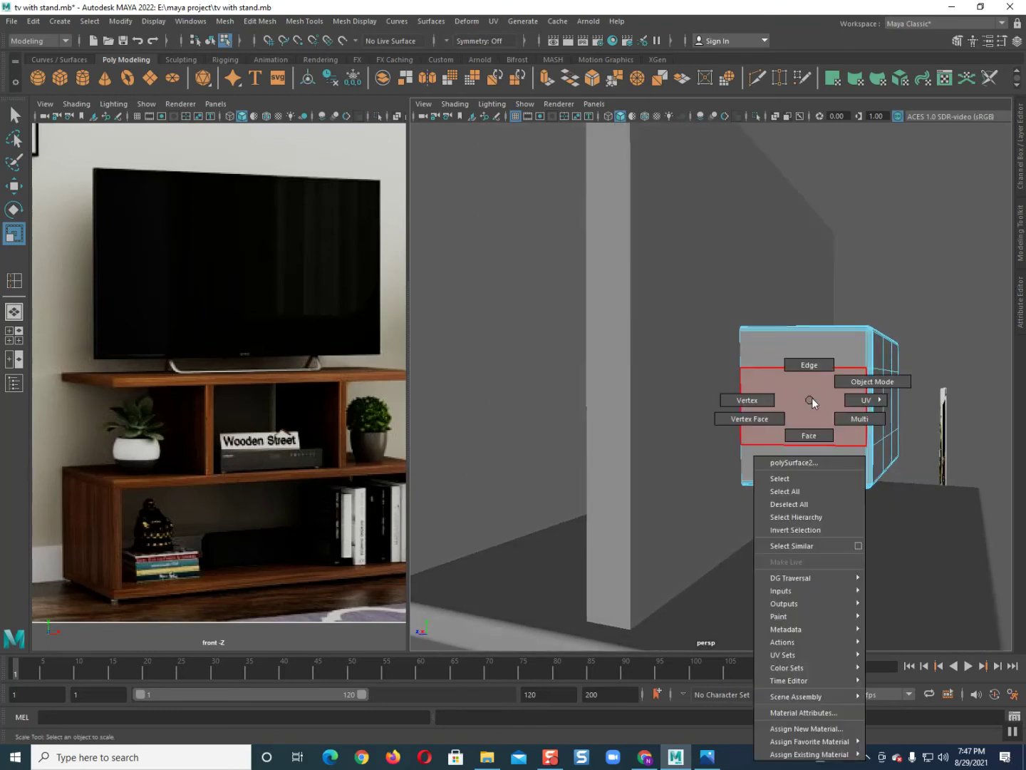
pyautogui.keyDown('shift'); pyautogui.moveTo(791, 415); pyautogui.dragTo(739, 413, button='right'); pyautogui.keyUp('shift')
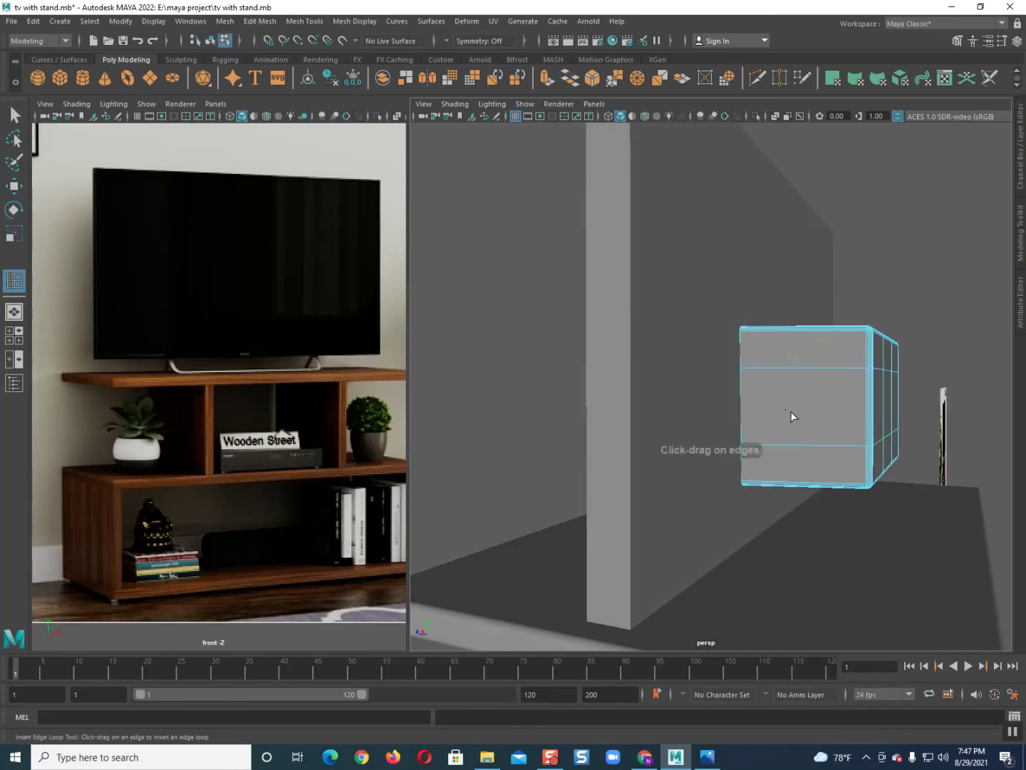
pyautogui.click(818, 446)
# - Switch to face selection and change the viewport to the side view
pyautogui.press('q')
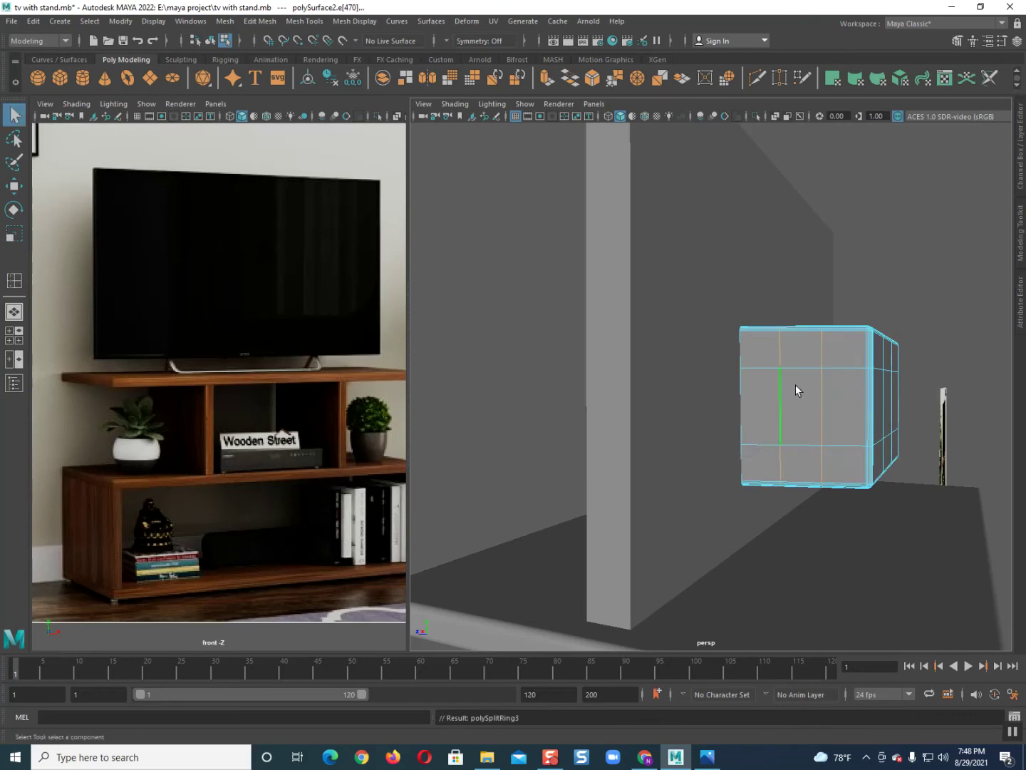
pyautogui.rightClick(796, 384)
pyautogui.click(797, 403)
pyautogui.moveTo(812, 431)
pyautogui.keyDown('alt'); pyautogui.mouseDown()
pyautogui.moveTo(824, 408)
pyautogui.moveTo(806, 411)
pyautogui.moveTo(843, 394)
pyautogui.mouseUp(); pyautogui.keyUp('alt')
pyautogui.press('space')
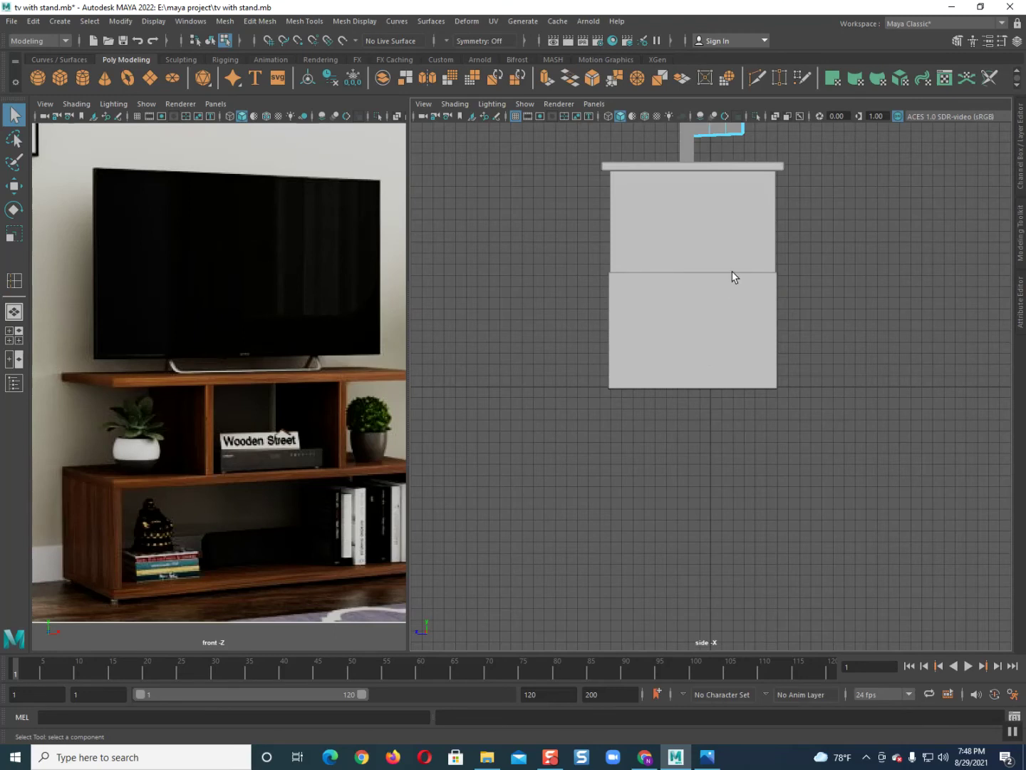
# - Try deleting the back column of faces in side view, then undo it
pyautogui.keyDown('alt'); pyautogui.moveTo(733, 270); pyautogui.dragTo(692, 484, button='middle'); pyautogui.keyUp('alt')
pyautogui.scroll(2, 705, 367)
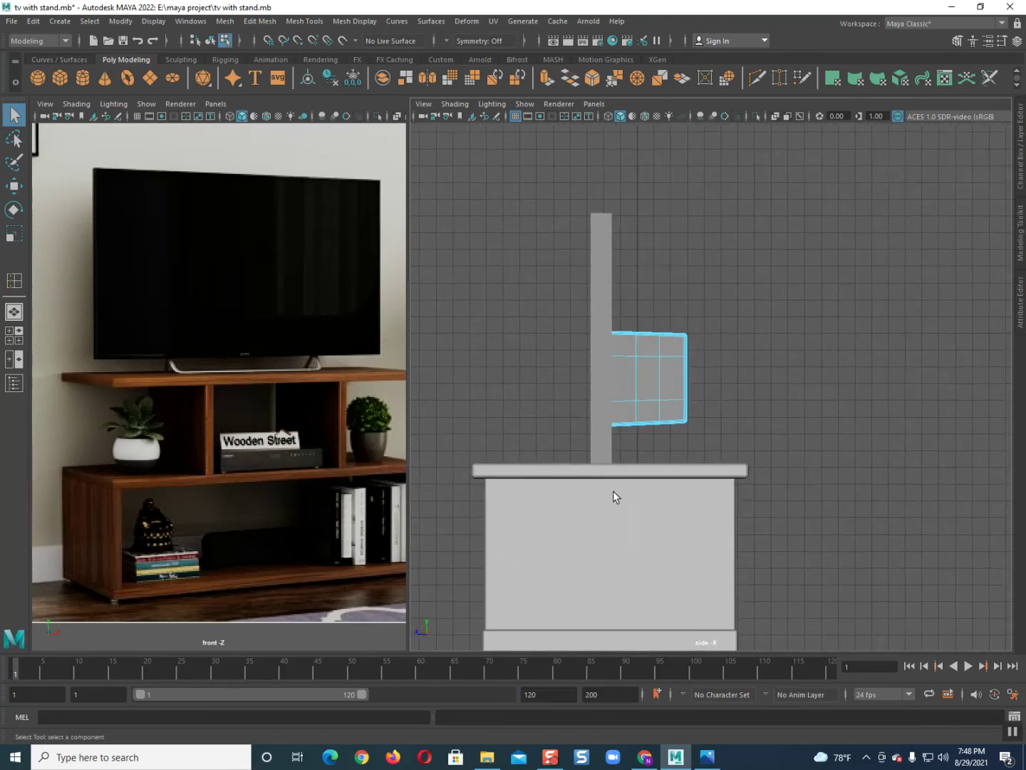
pyautogui.scroll(2, 627, 478)
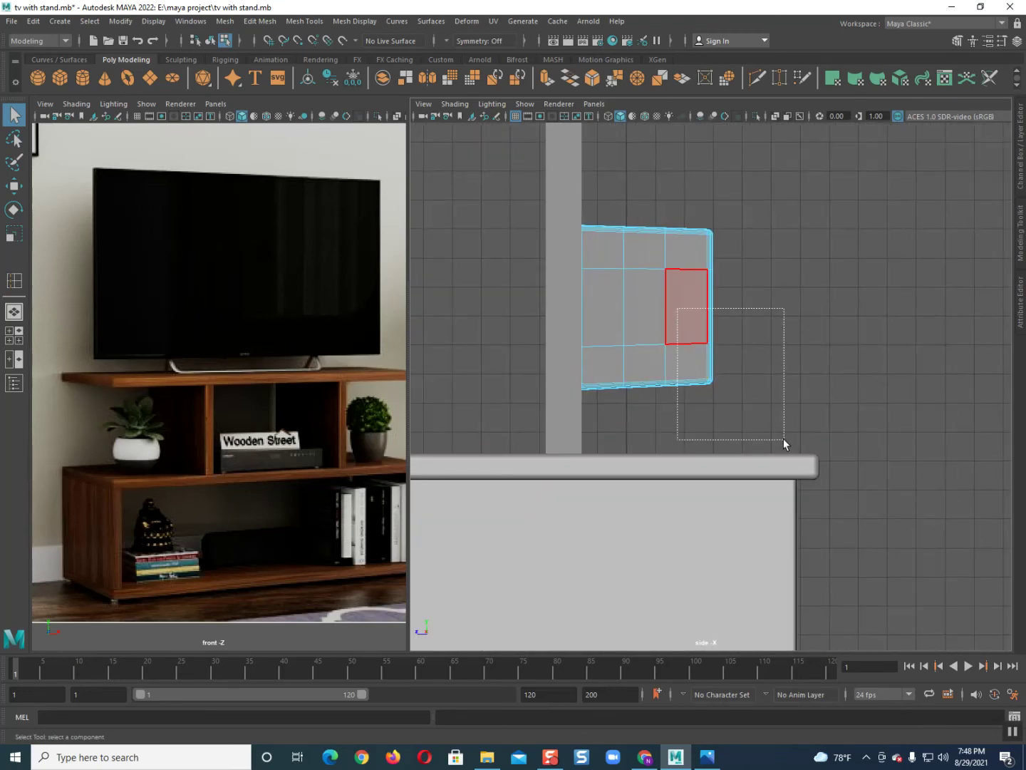
pyautogui.moveTo(776, 430); pyautogui.dragTo(783, 439)
pyautogui.press('Delete')
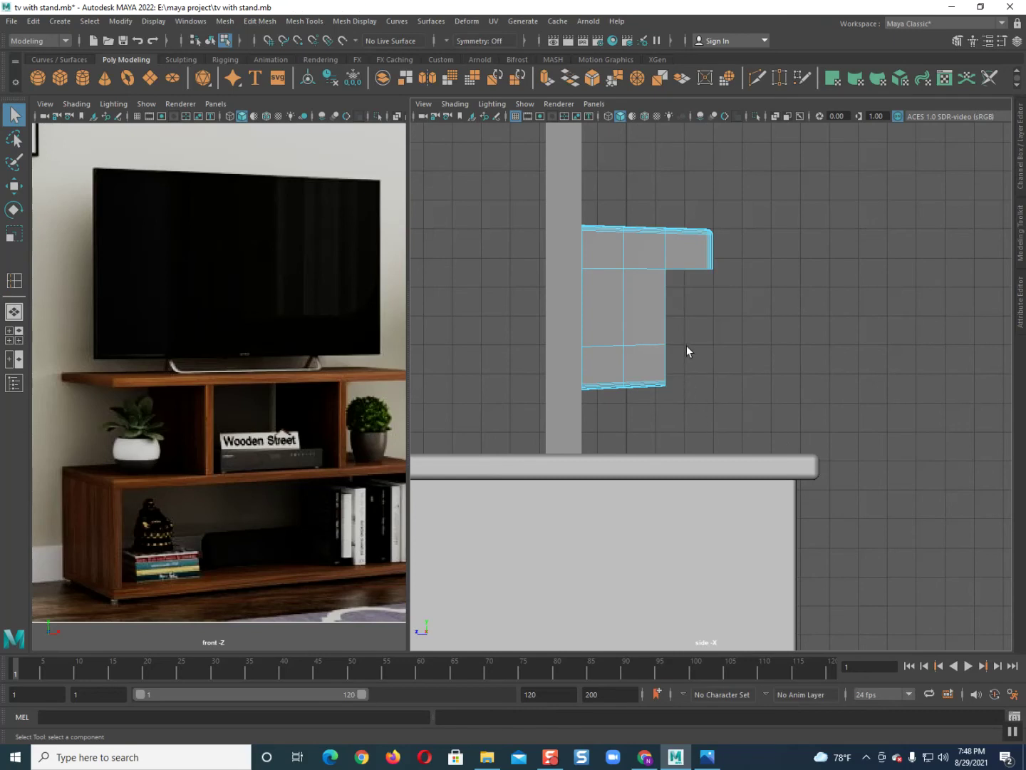
pyautogui.hotkey('ctrl', 'z')
# - Move the edge across the box's back downward
pyautogui.moveTo(642, 291); pyautogui.dragTo(625, 243, button='right')
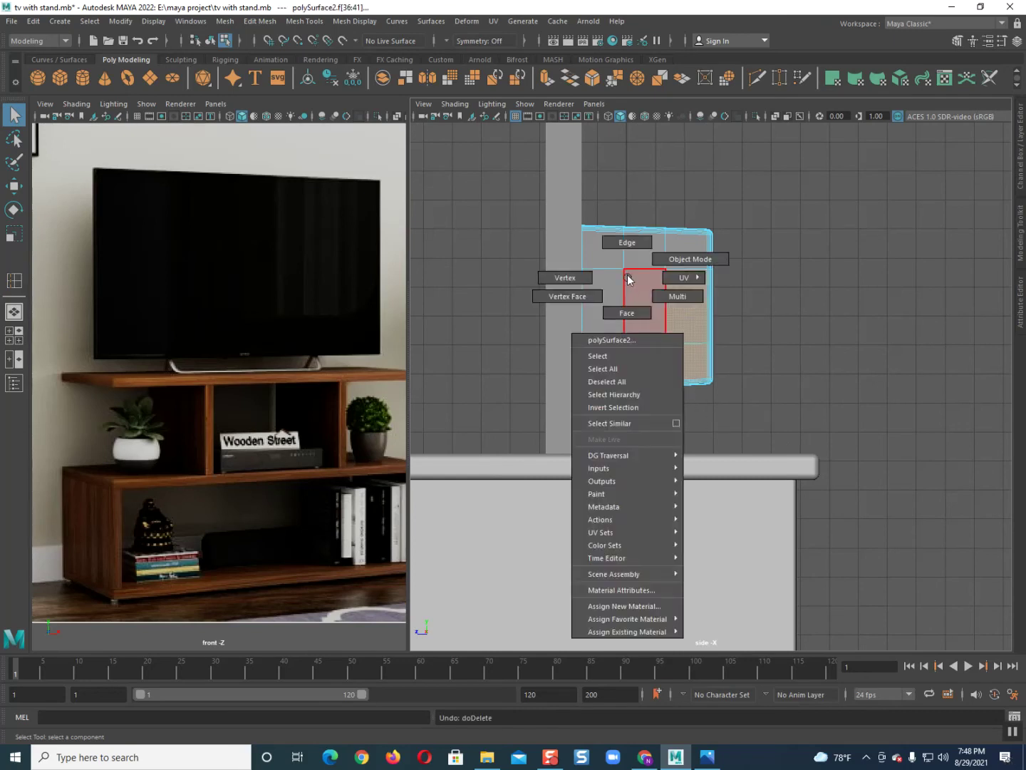
pyautogui.click(637, 268)
pyautogui.press('w')
pyautogui.moveTo(645, 240); pyautogui.dragTo(651, 273)
# - Delete the two lower back faces, leaving an L-shaped profile
pyautogui.moveTo(658, 269); pyautogui.dragTo(672, 327, button='right')
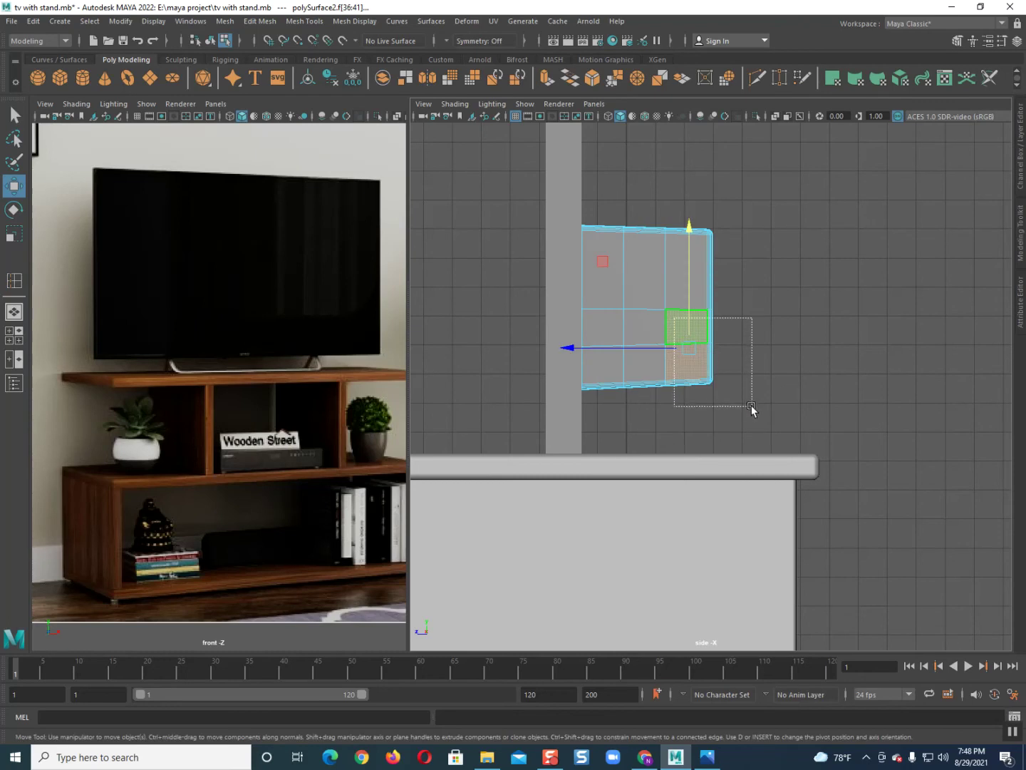
pyautogui.moveTo(751, 405); pyautogui.dragTo(752, 405)
pyautogui.press('Delete')
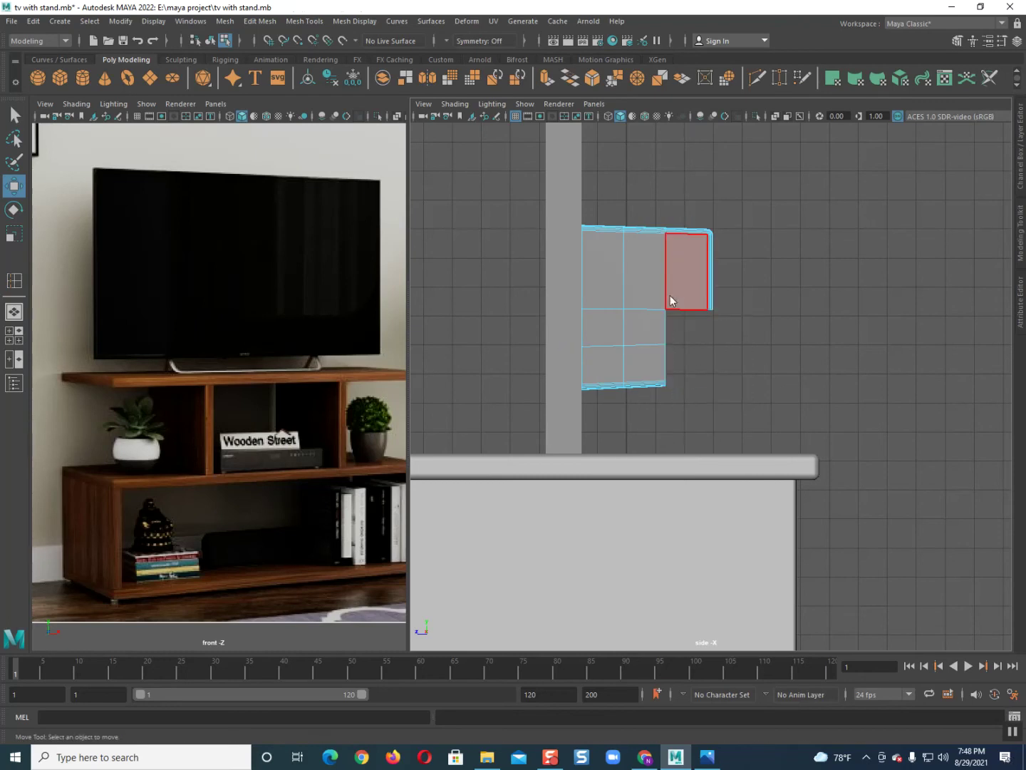
pyautogui.press('space')
# - Back in perspective, select the two edges along the top of the cut-out opening
pyautogui.moveTo(699, 324); pyautogui.dragTo(700, 322)
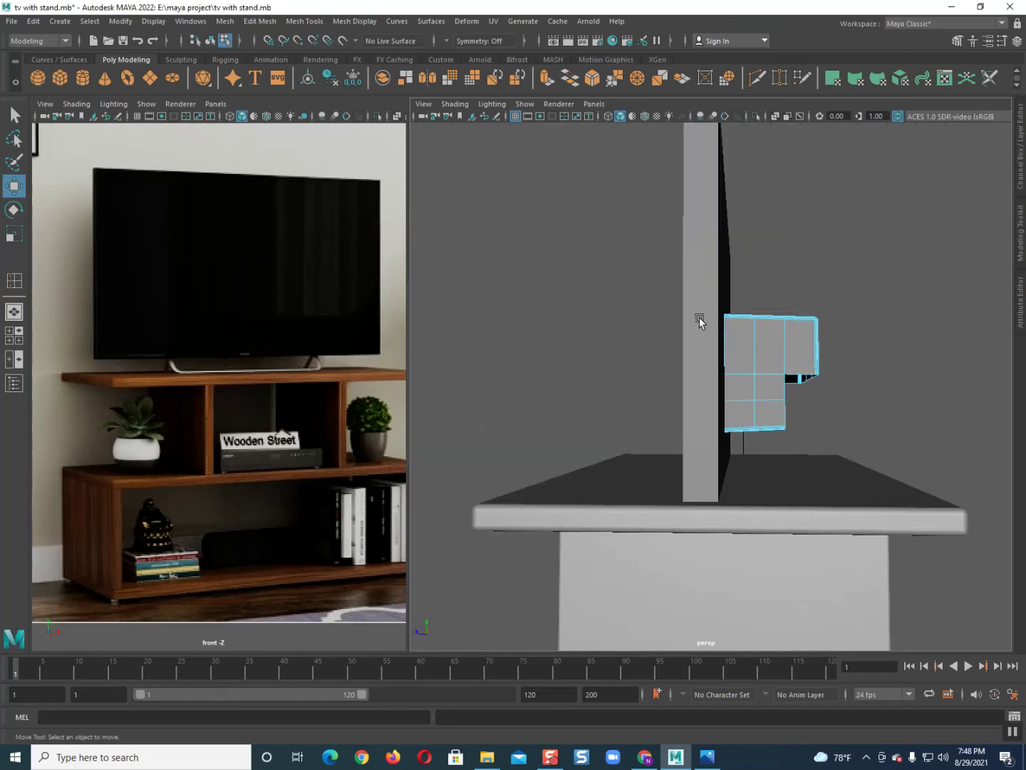
pyautogui.keyDown('alt'); pyautogui.moveTo(745, 437); pyautogui.dragTo(534, 436); pyautogui.keyUp('alt')
pyautogui.scroll(3, 692, 427)
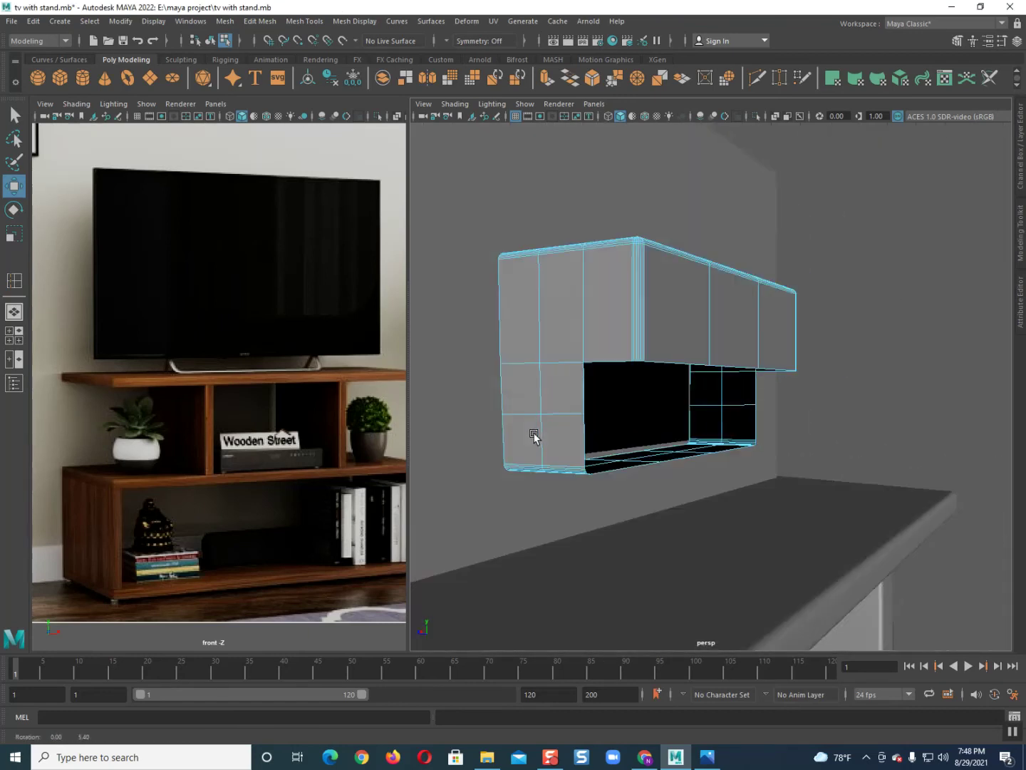
pyautogui.scroll(3, 535, 436)
pyautogui.keyDown('alt'); pyautogui.moveTo(536, 430); pyautogui.dragTo(605, 441, button='middle'); pyautogui.keyUp('alt')
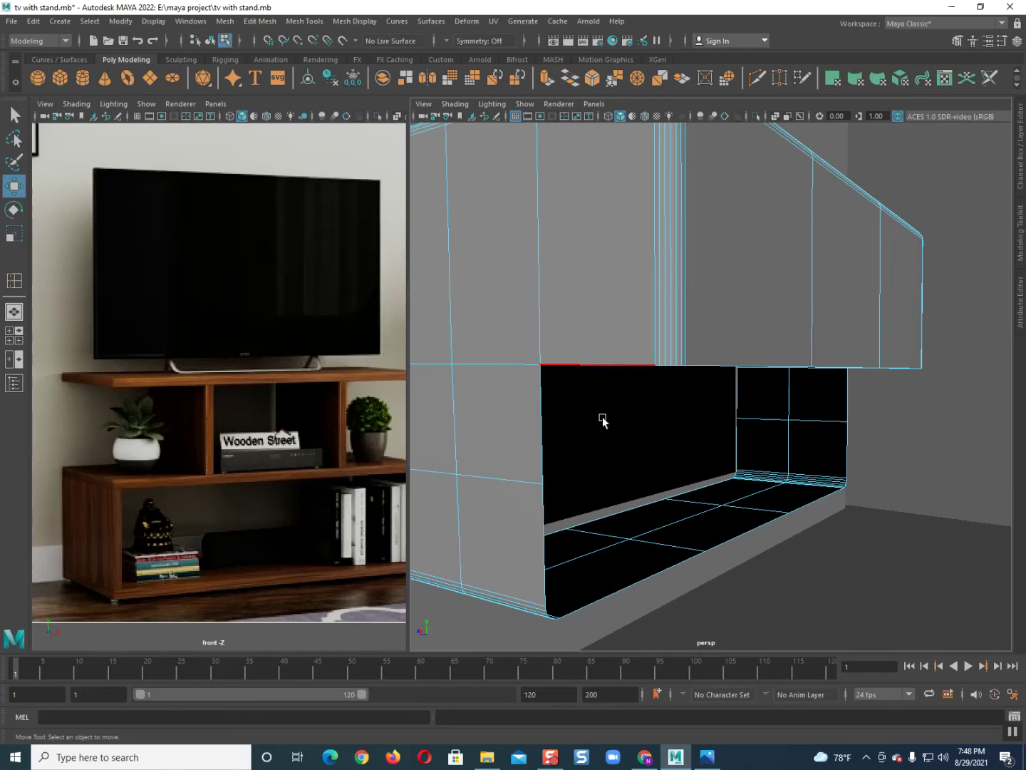
pyautogui.keyDown('alt'); pyautogui.moveTo(602, 419); pyautogui.dragTo(591, 414); pyautogui.keyUp('alt')
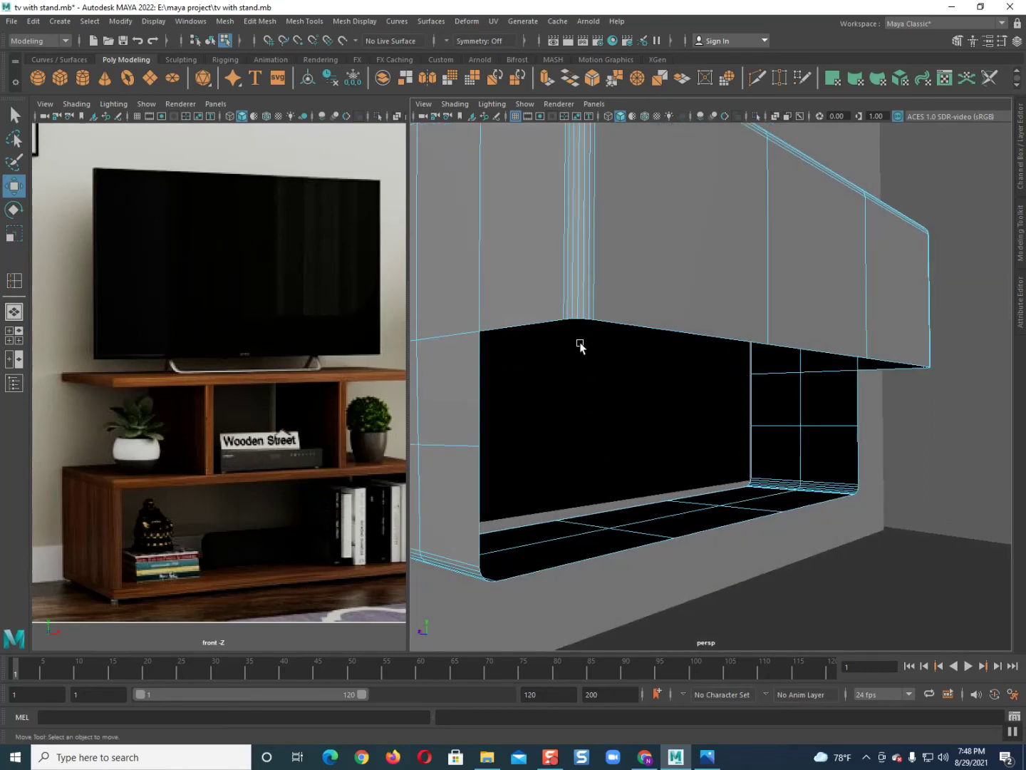
pyautogui.scroll(2, 580, 345)
pyautogui.keyDown('alt'); pyautogui.moveTo(586, 381); pyautogui.dragTo(632, 388, button='middle'); pyautogui.keyUp('alt')
pyautogui.click(625, 364)
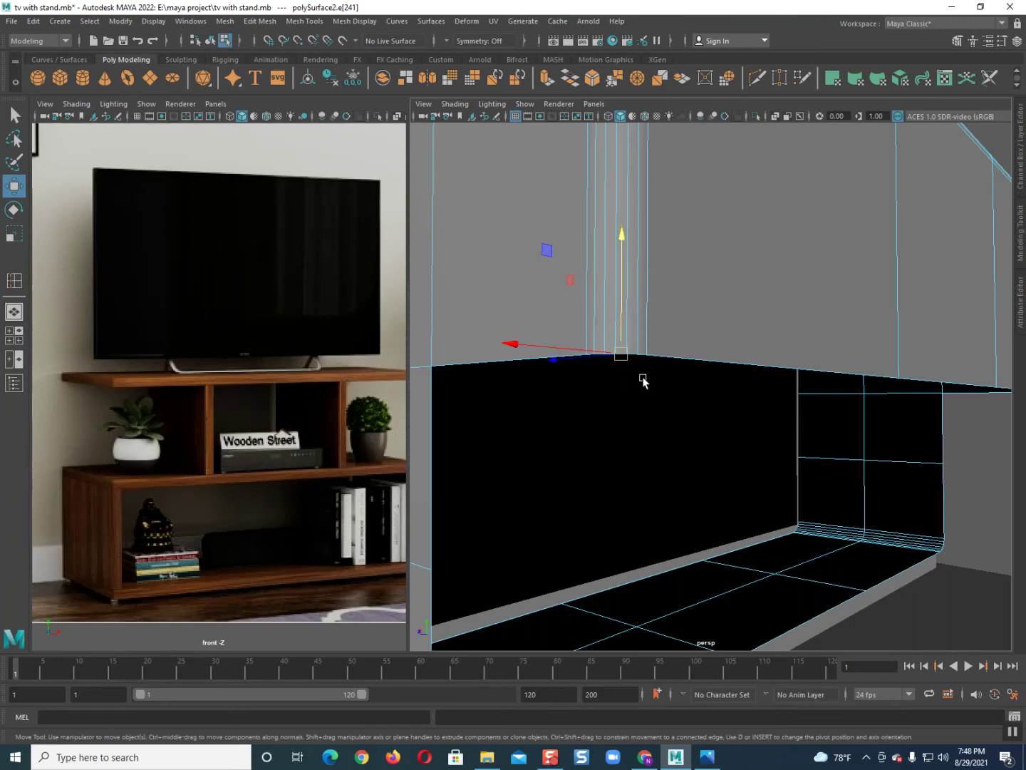
pyautogui.scroll(-4, 642, 377)
pyautogui.moveTo(658, 440)
pyautogui.keyDown('alt'); pyautogui.mouseDown()
pyautogui.moveTo(716, 474)
pyautogui.moveTo(624, 472)
pyautogui.mouseUp(); pyautogui.keyUp('alt')
pyautogui.scroll(3, 625, 473)
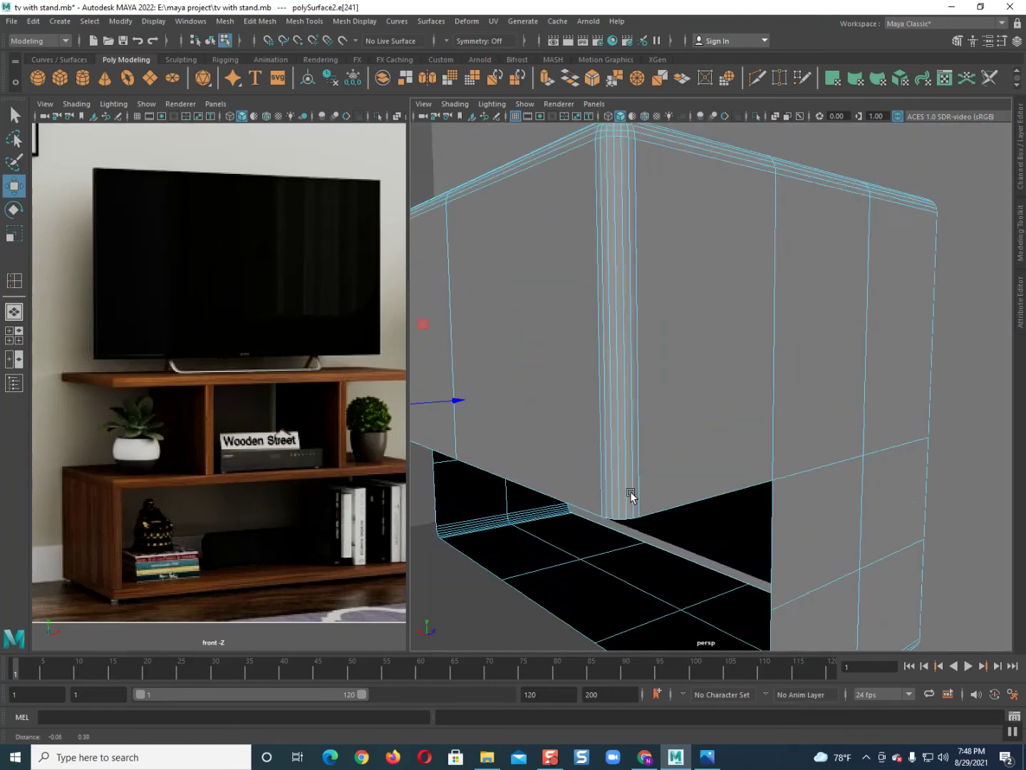
pyautogui.scroll(1, 632, 491)
pyautogui.keyDown('shift'); pyautogui.click(641, 466); pyautogui.keyUp('shift')
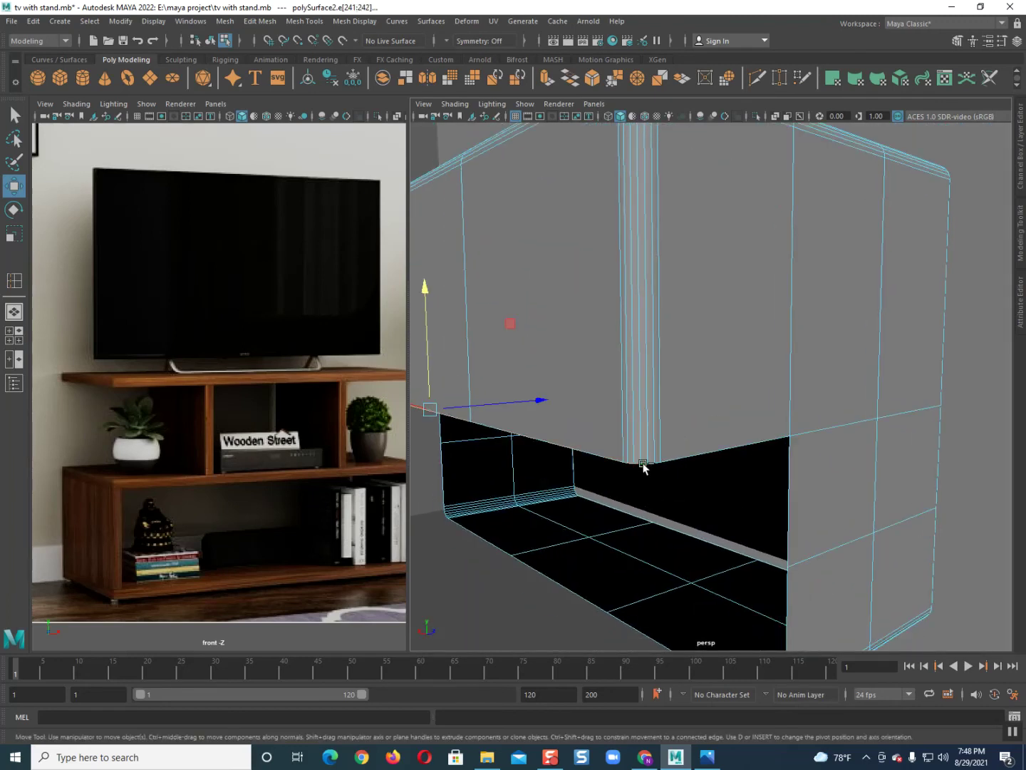
# - Shift-drag the X arrow to extrude the selected top edges sideways
pyautogui.scroll(-3, 565, 456)
pyautogui.moveTo(586, 465)
pyautogui.keyDown('alt'); pyautogui.mouseDown()
pyautogui.moveTo(623, 454)
pyautogui.moveTo(717, 463)
pyautogui.moveTo(716, 442)
pyautogui.mouseUp(); pyautogui.keyUp('alt')
pyautogui.keyDown('shift'); pyautogui.moveTo(724, 371); pyautogui.dragTo(651, 368); pyautogui.keyUp('shift')
pyautogui.moveTo(683, 425)
pyautogui.keyDown('alt'); pyautogui.mouseDown()
pyautogui.moveTo(658, 419)
pyautogui.moveTo(747, 521)
pyautogui.moveTo(732, 490)
pyautogui.mouseUp(); pyautogui.keyUp('alt')
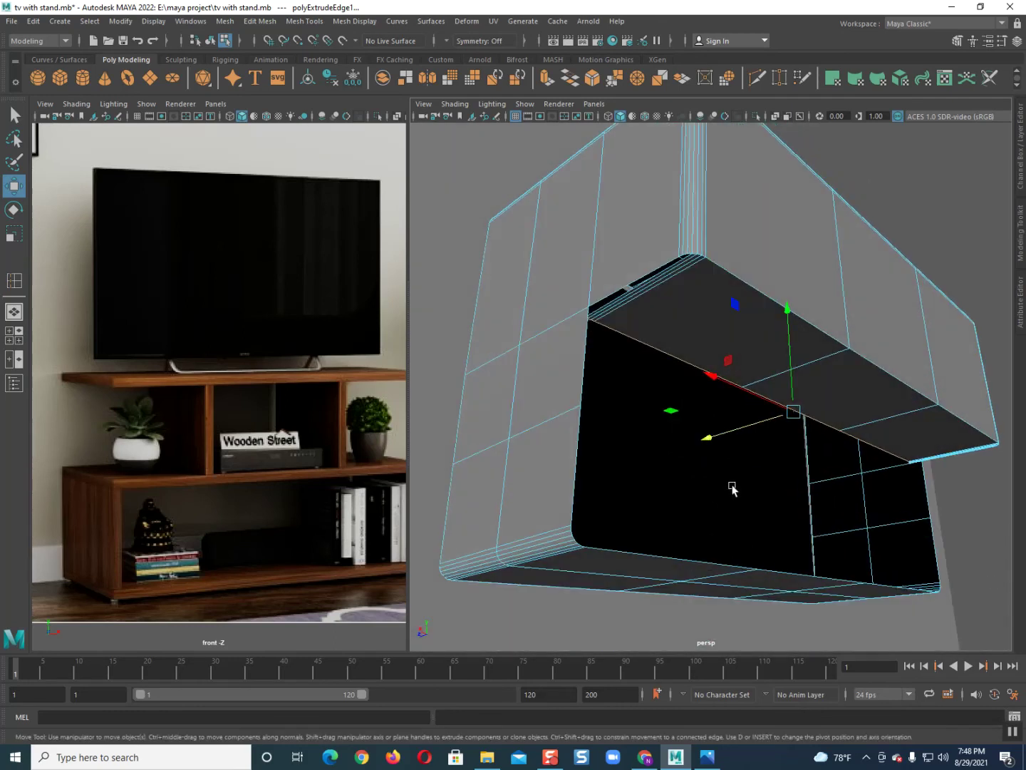
pyautogui.hotkey('ctrl', 'z')
pyautogui.scroll(3, 727, 428)
pyautogui.moveTo(725, 372)
pyautogui.keyDown('alt'); pyautogui.mouseDown()
pyautogui.moveTo(734, 394)
pyautogui.moveTo(720, 347)
pyautogui.mouseUp(); pyautogui.keyUp('alt')
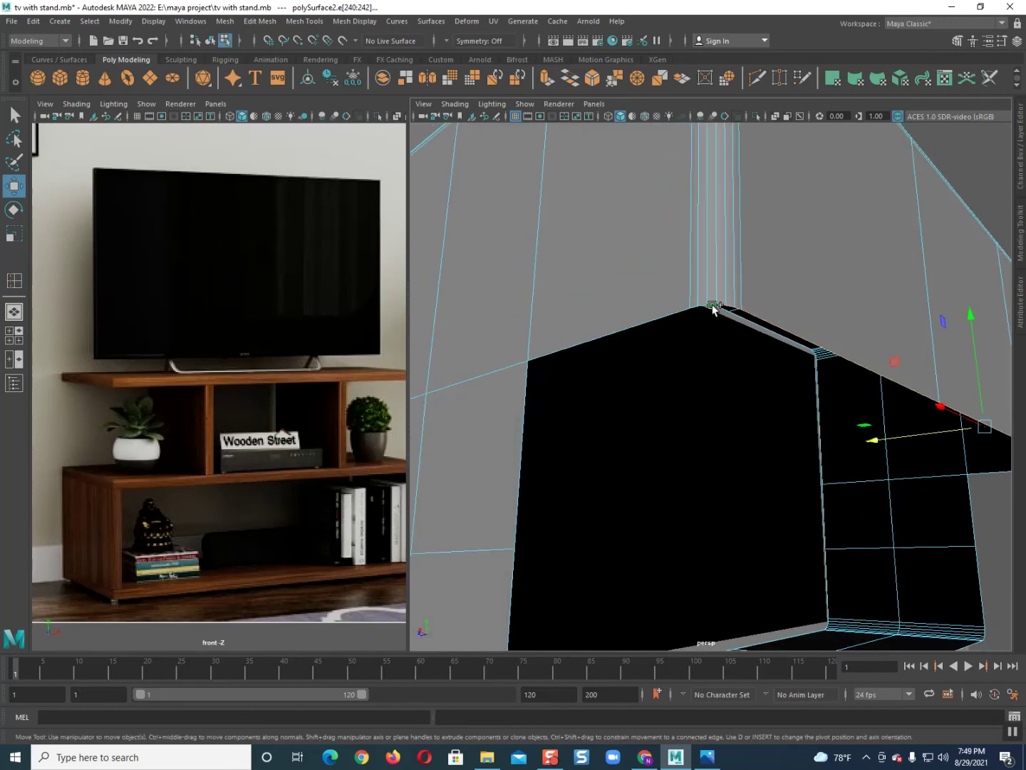
pyautogui.moveTo(856, 432)
pyautogui.keyDown('alt'); pyautogui.mouseDown()
pyautogui.moveTo(660, 428)
pyautogui.moveTo(701, 447)
pyautogui.moveTo(691, 441)
pyautogui.mouseUp(); pyautogui.keyUp('alt')
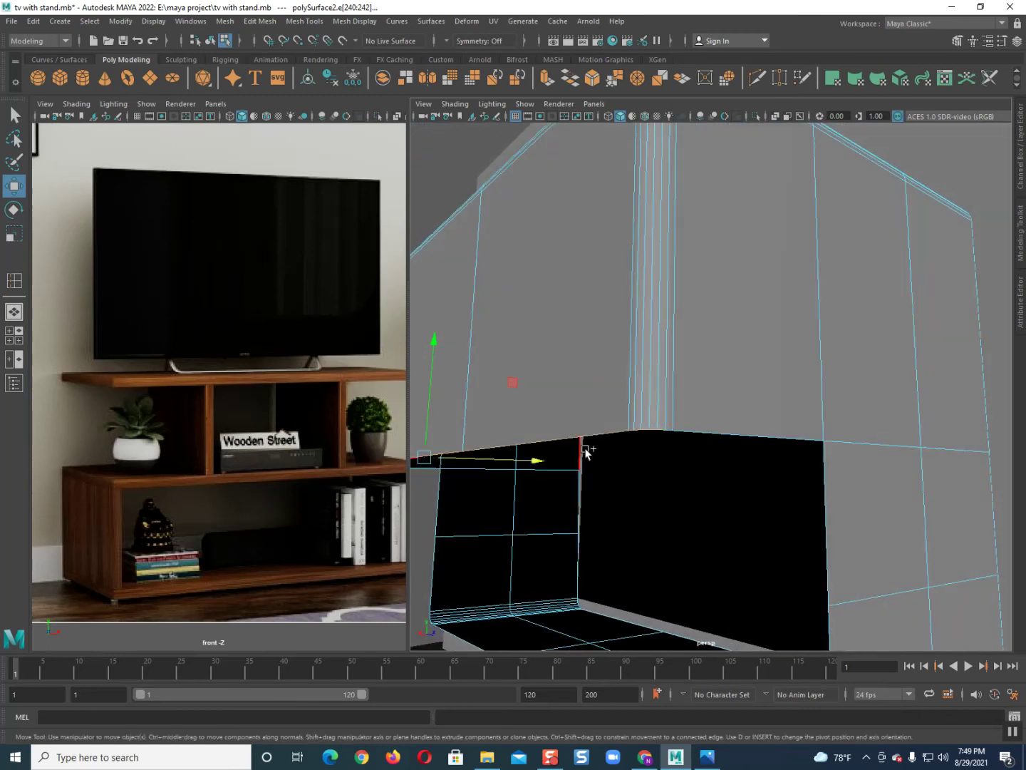
pyautogui.keyDown('shift'); pyautogui.moveTo(524, 461); pyautogui.dragTo(646, 465); pyautogui.keyUp('shift')
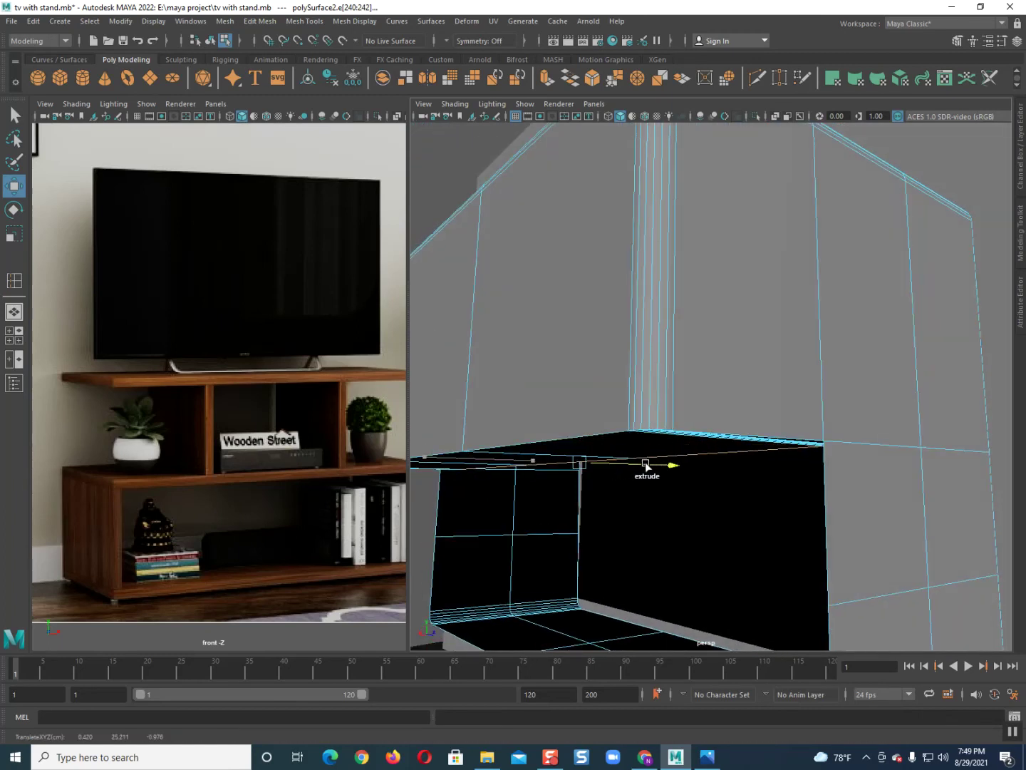
# - Finish the X extrusion and start selecting the opening's bottom edges
pyautogui.moveTo(644, 466)
pyautogui.keyDown('shift'); pyautogui.mouseDown()
pyautogui.moveTo(635, 467)
pyautogui.moveTo(659, 456)
pyautogui.moveTo(743, 491)
pyautogui.moveTo(673, 502)
pyautogui.moveTo(663, 530)
pyautogui.moveTo(692, 417)
pyautogui.moveTo(683, 426)
pyautogui.mouseUp(); pyautogui.keyUp('shift')
pyautogui.click(680, 544)
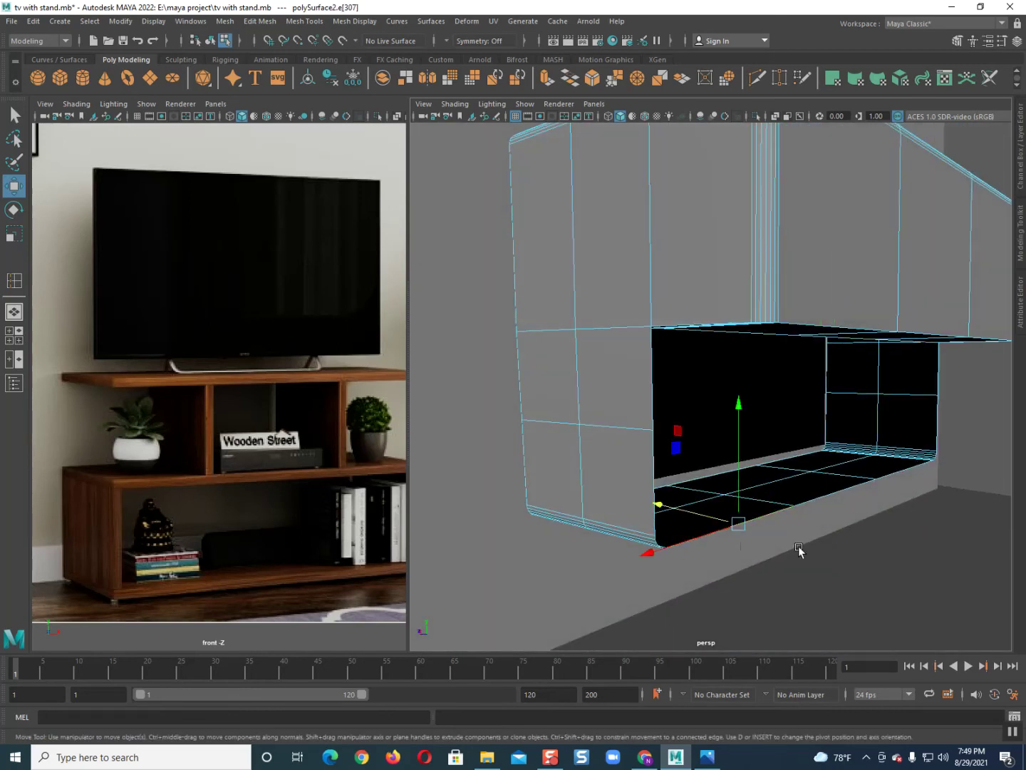
pyautogui.keyDown('shift'); pyautogui.click(913, 470); pyautogui.keyUp('shift')
pyautogui.scroll(2, 686, 588)
pyautogui.moveTo(675, 590)
pyautogui.keyDown('alt'); pyautogui.mouseDown()
pyautogui.moveTo(665, 561)
pyautogui.moveTo(676, 558)
pyautogui.mouseUp(); pyautogui.keyUp('alt')
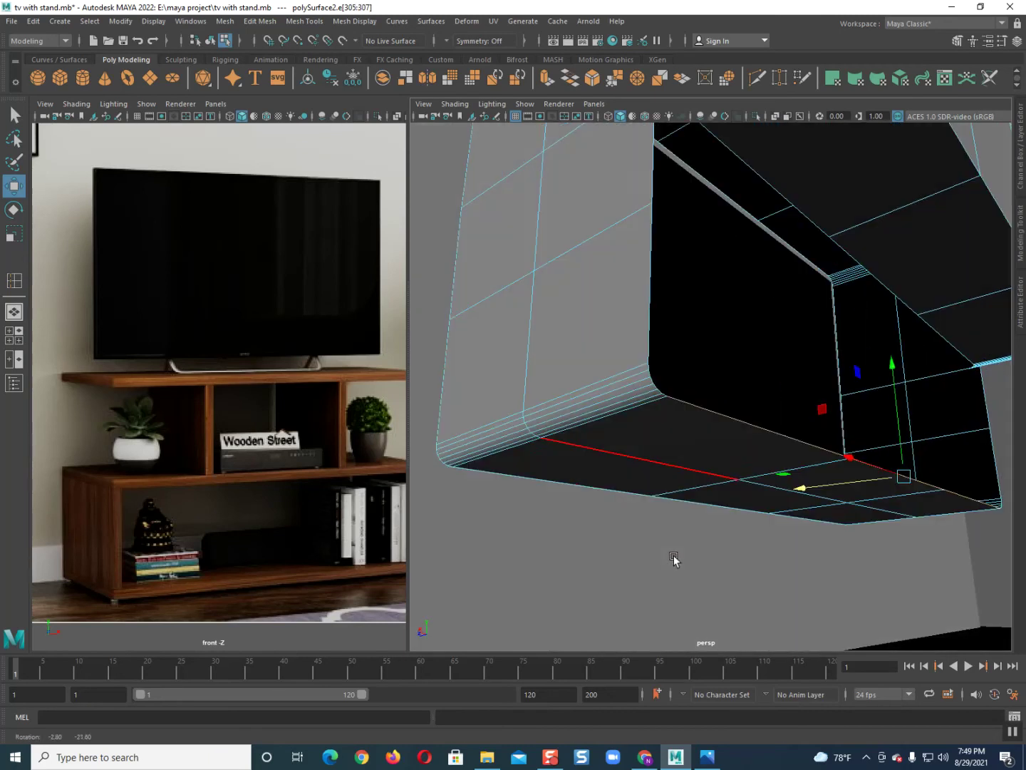
pyautogui.keyDown('shift'); pyautogui.click(663, 395); pyautogui.keyUp('shift')
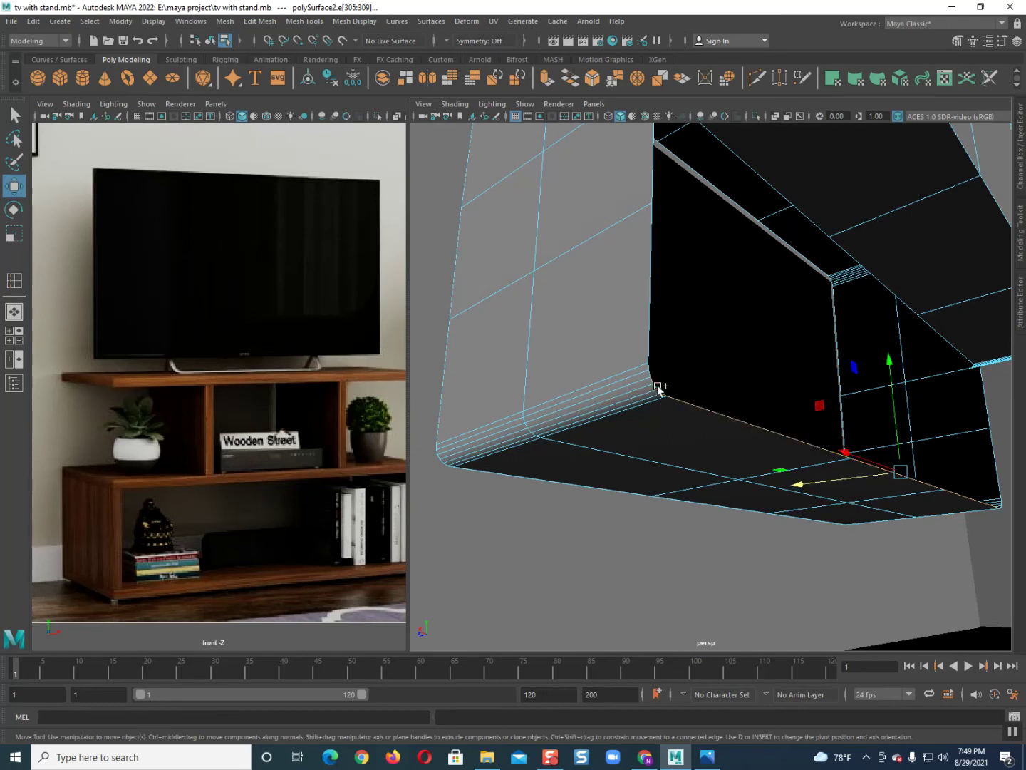
pyautogui.keyDown('shift'); pyautogui.click(677, 398); pyautogui.keyUp('shift')
# - Add the long bottom edge and the rounded-corner edge to the selection
pyautogui.scroll(5, 664, 405)
pyautogui.scroll(5, 641, 414)
pyautogui.scroll(3, 642, 406)
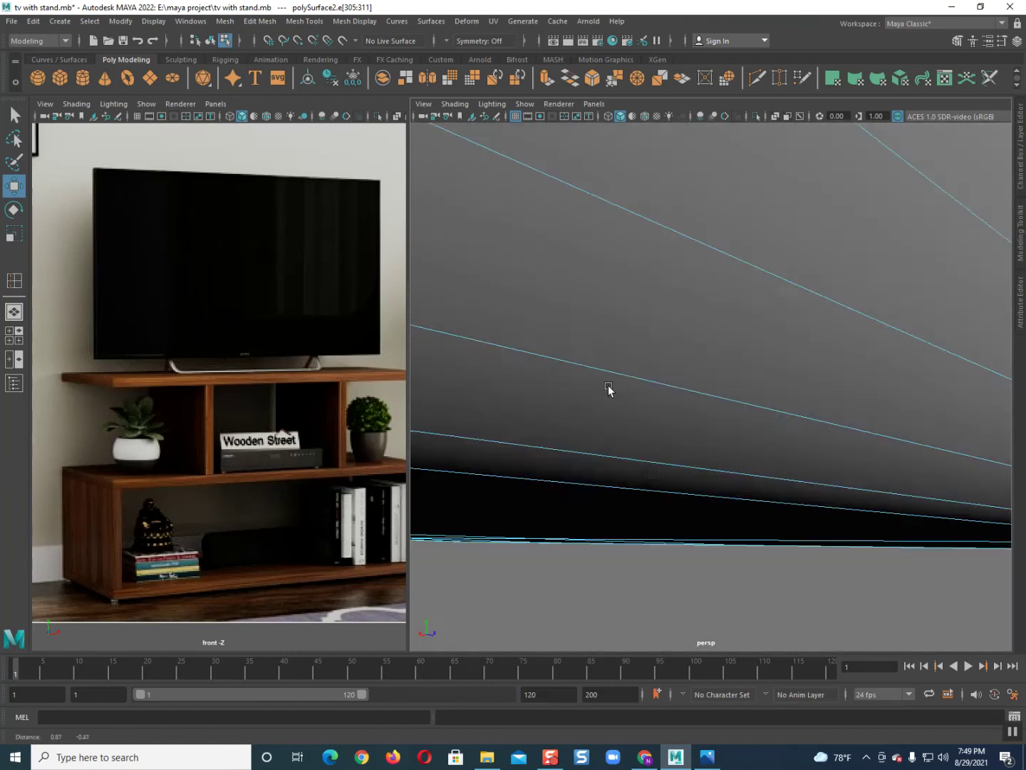
pyautogui.scroll(-3, 612, 385)
pyautogui.scroll(-3, 612, 393)
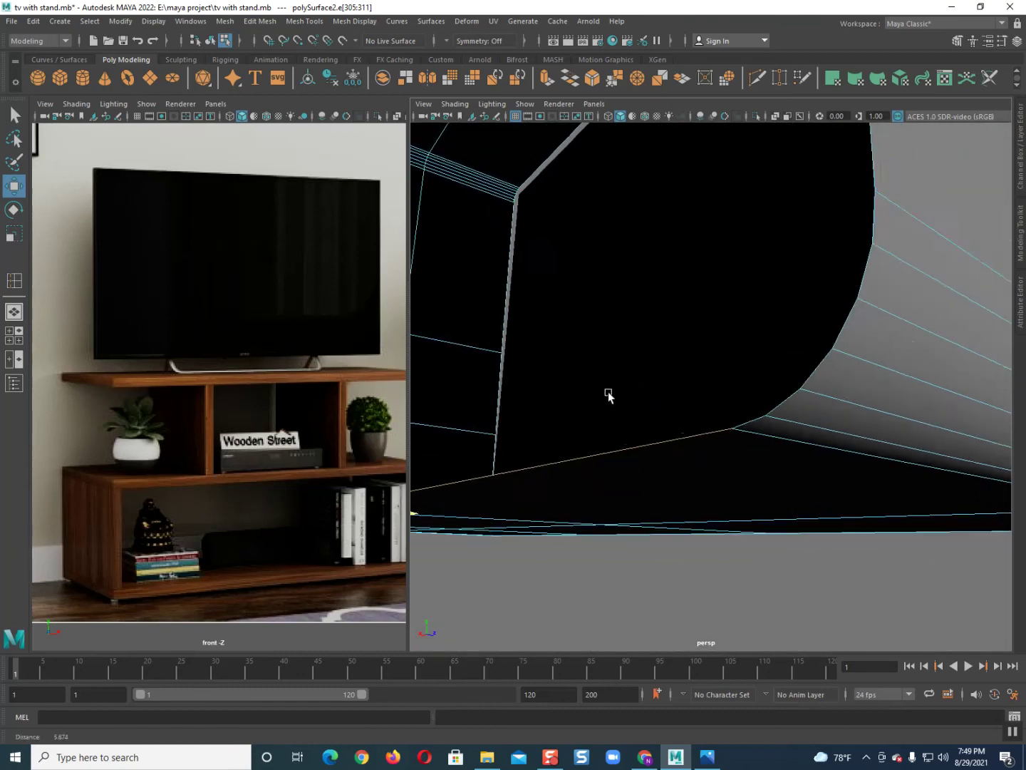
pyautogui.scroll(-2, 641, 428)
pyautogui.keyDown('shift'); pyautogui.click(734, 422); pyautogui.keyUp('shift')
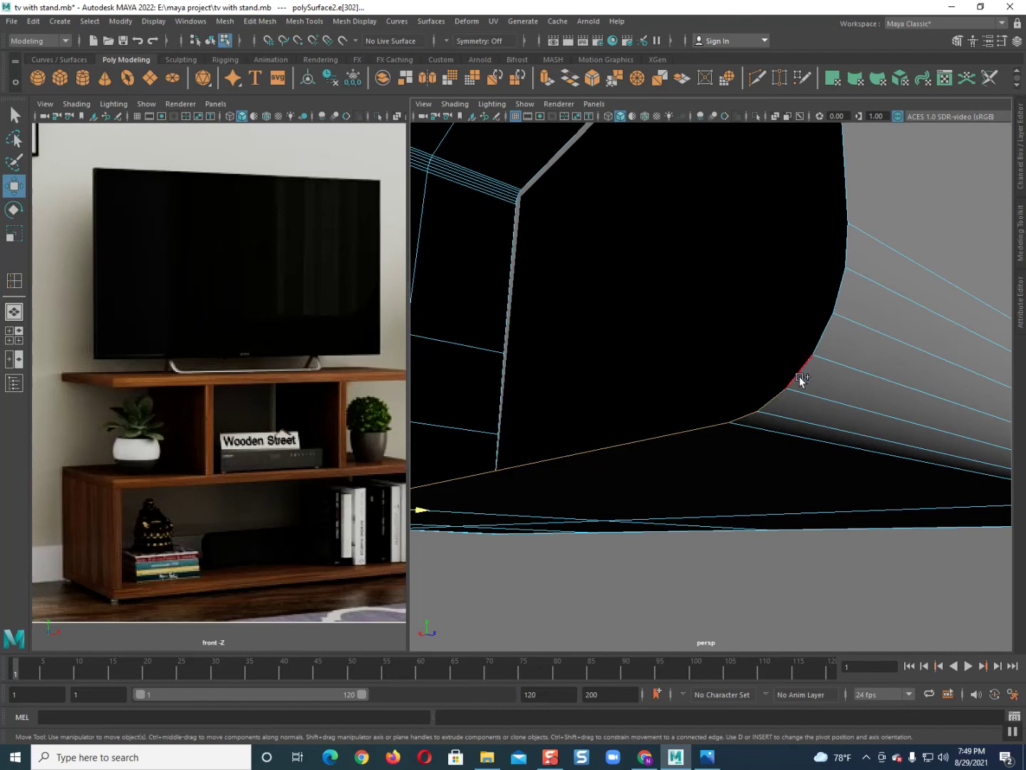
pyautogui.keyDown('shift'); pyautogui.click(822, 331); pyautogui.keyUp('shift')
pyautogui.scroll(-3, 759, 365)
pyautogui.scroll(3, 710, 374)
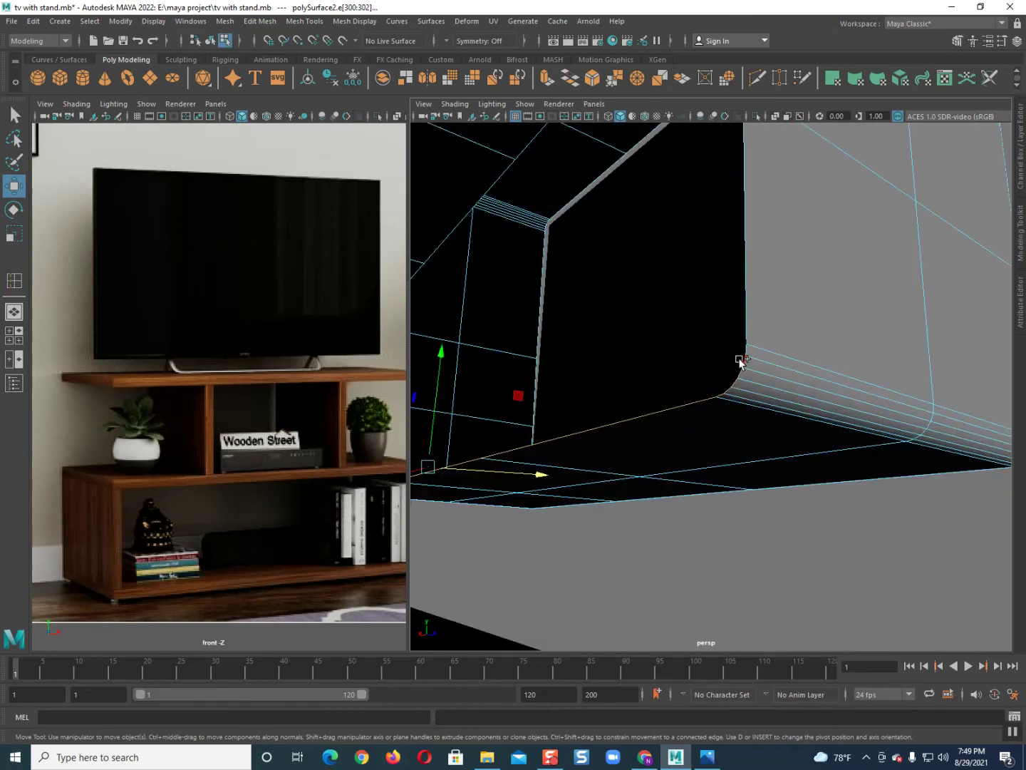
pyautogui.scroll(-5, 739, 361)
pyautogui.moveTo(686, 355)
pyautogui.keyDown('alt'); pyautogui.mouseDown()
pyautogui.moveTo(687, 378)
pyautogui.moveTo(653, 280)
pyautogui.mouseUp(); pyautogui.keyUp('alt')
pyautogui.keyDown('alt'); pyautogui.moveTo(638, 408); pyautogui.dragTo(642, 453); pyautogui.keyUp('alt')
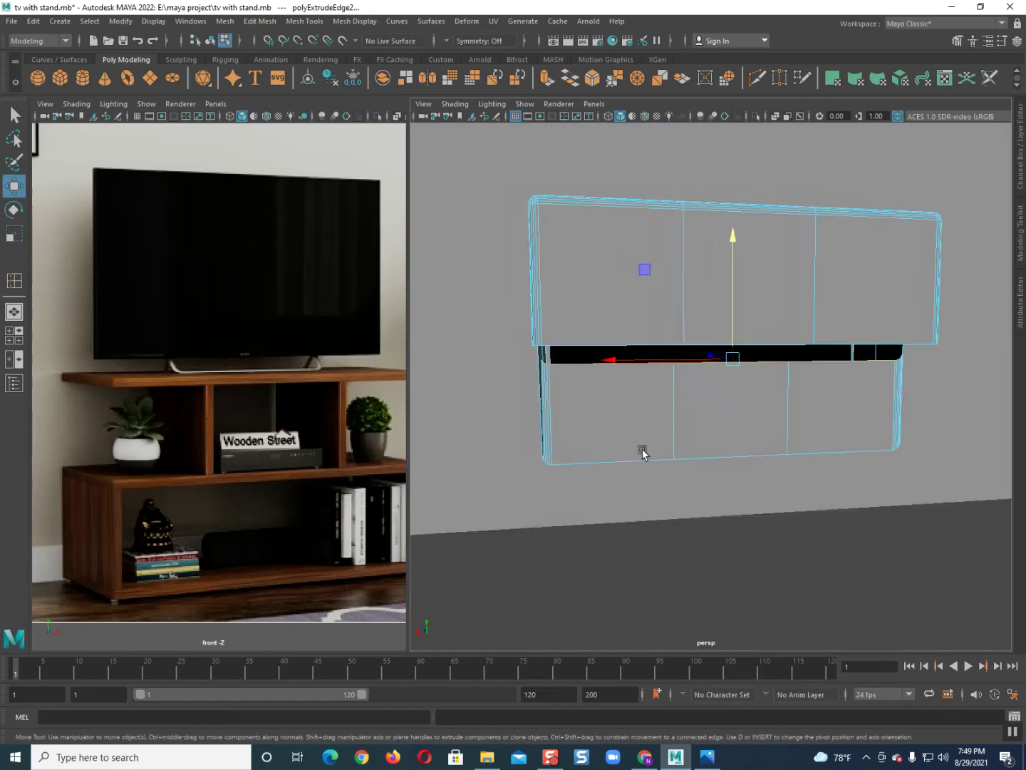
pyautogui.scroll(3, 674, 449)
pyautogui.keyDown('alt'); pyautogui.moveTo(809, 325); pyautogui.dragTo(819, 289); pyautogui.keyUp('alt')
pyautogui.moveTo(734, 383)
pyautogui.keyDown('alt'); pyautogui.mouseDown()
pyautogui.moveTo(749, 395)
pyautogui.moveTo(701, 351)
pyautogui.mouseUp(); pyautogui.keyUp('alt')
pyautogui.scroll(4, 749, 395)
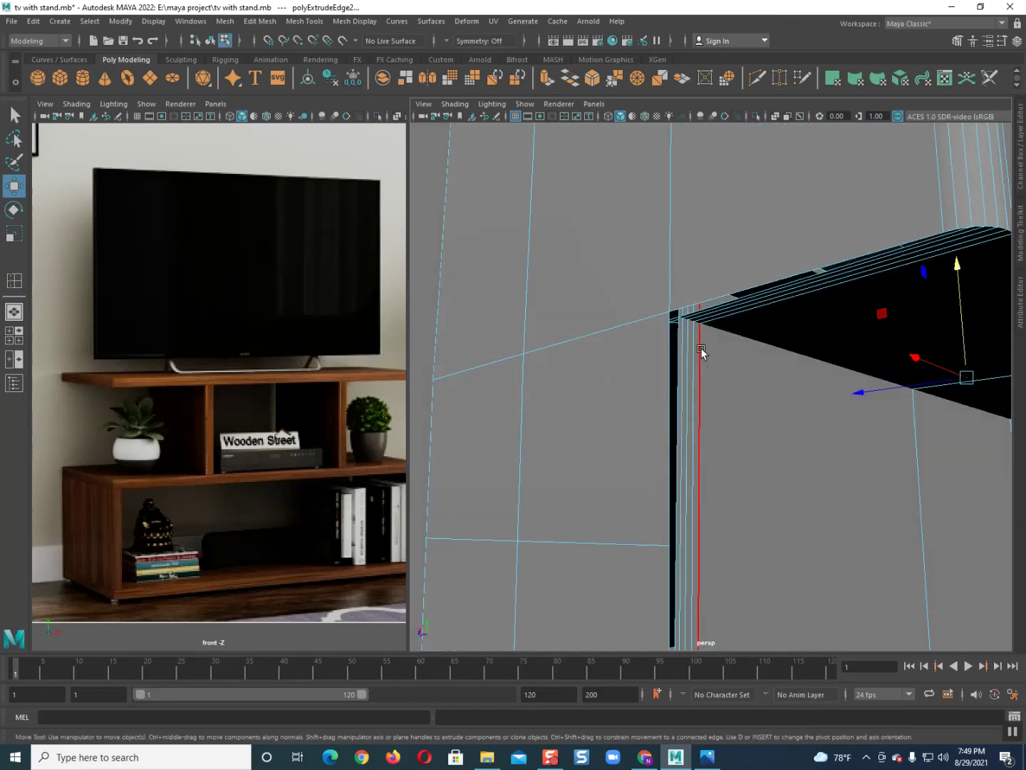
pyautogui.moveTo(702, 349); pyautogui.dragTo(640, 349, button='right')
pyautogui.keyDown('alt'); pyautogui.moveTo(671, 363); pyautogui.dragTo(657, 362); pyautogui.keyUp('alt')
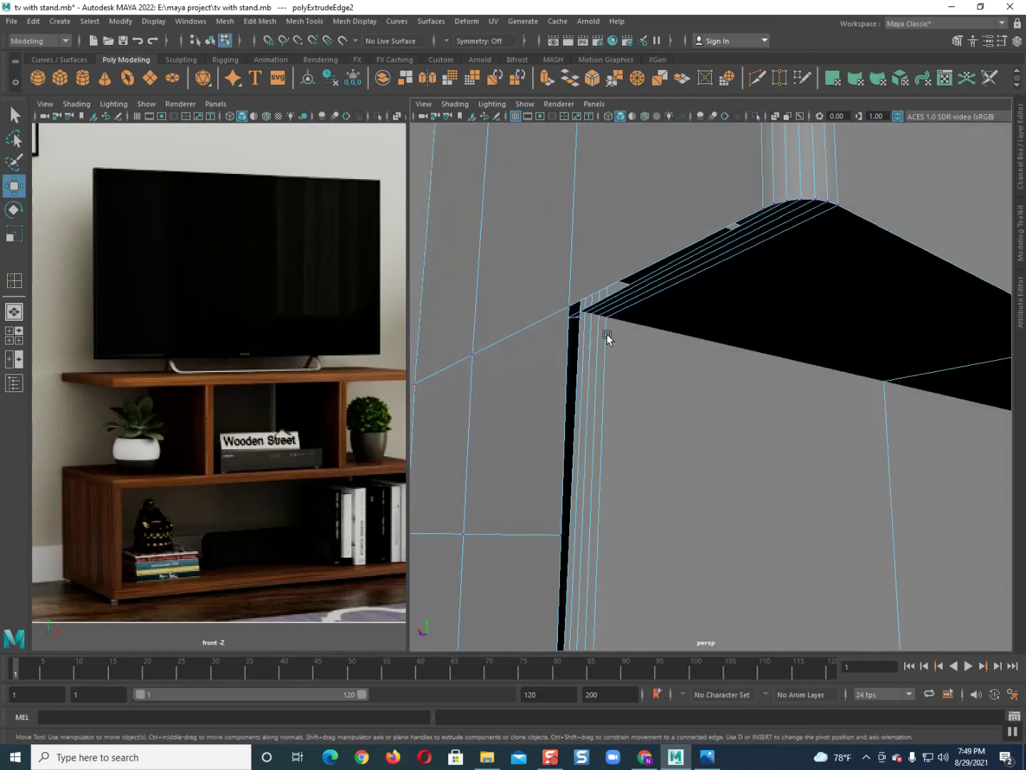
pyautogui.scroll(3, 606, 334)
pyautogui.scroll(-3, 663, 360)
pyautogui.scroll(1, 649, 353)
pyautogui.rightClick(663, 359)
pyautogui.click(663, 325)
pyautogui.click(657, 387)
pyautogui.scroll(-3, 643, 411)
pyautogui.click(630, 510)
pyautogui.keyDown('alt'); pyautogui.moveTo(630, 509); pyautogui.dragTo(648, 476); pyautogui.keyUp('alt')
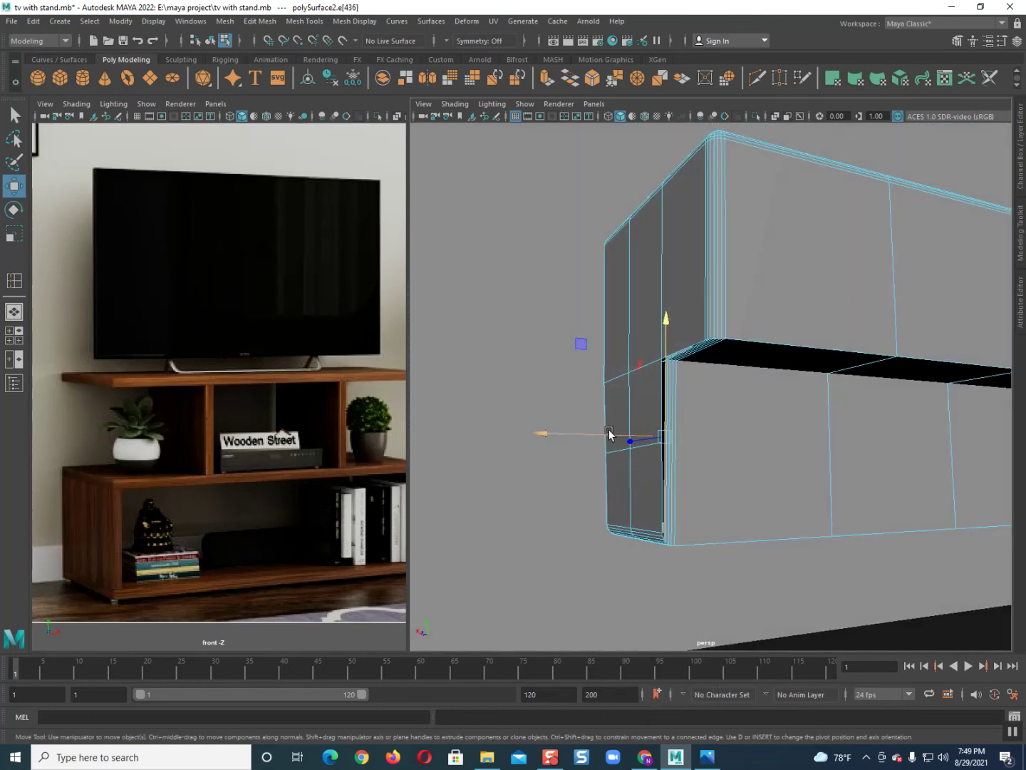
pyautogui.scroll(5, 611, 436)
pyautogui.scroll(3, 602, 435)
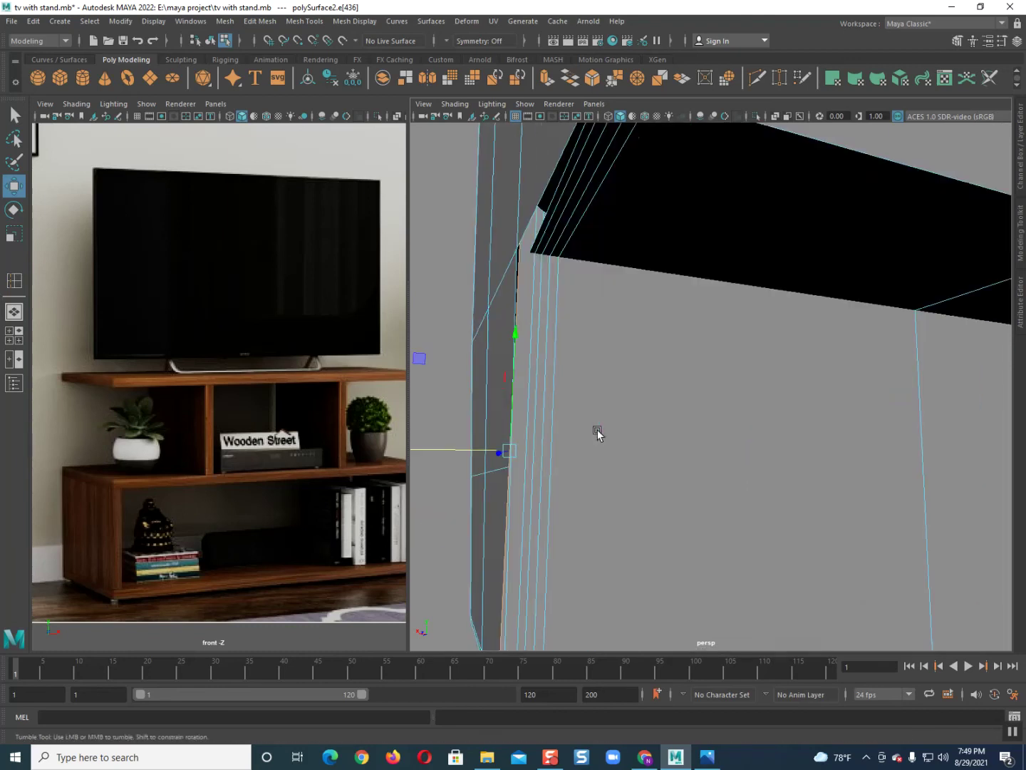
pyautogui.keyDown('alt'); pyautogui.moveTo(598, 435); pyautogui.dragTo(664, 413); pyautogui.keyUp('alt')
pyautogui.scroll(-2, 632, 459)
pyautogui.moveTo(634, 407); pyautogui.dragTo(606, 462, button='right')
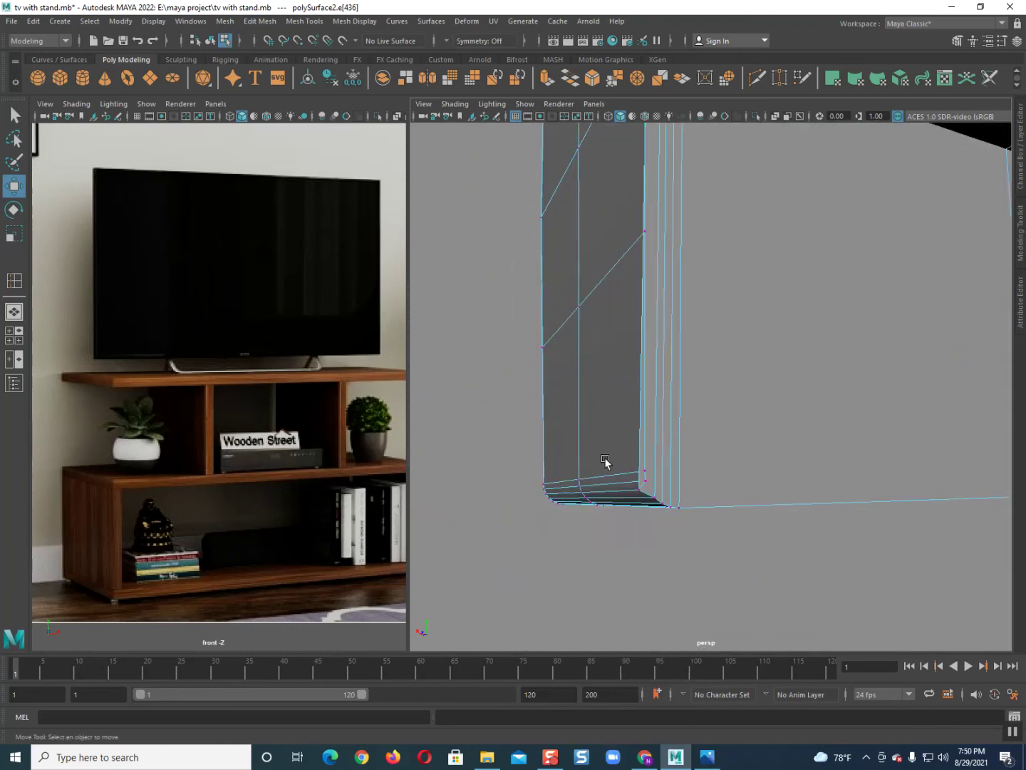
# - Move the corner's bottom vertex toward the side panel and raise it slightly
pyautogui.click(626, 497)
pyautogui.moveTo(603, 488); pyautogui.dragTo(610, 496)
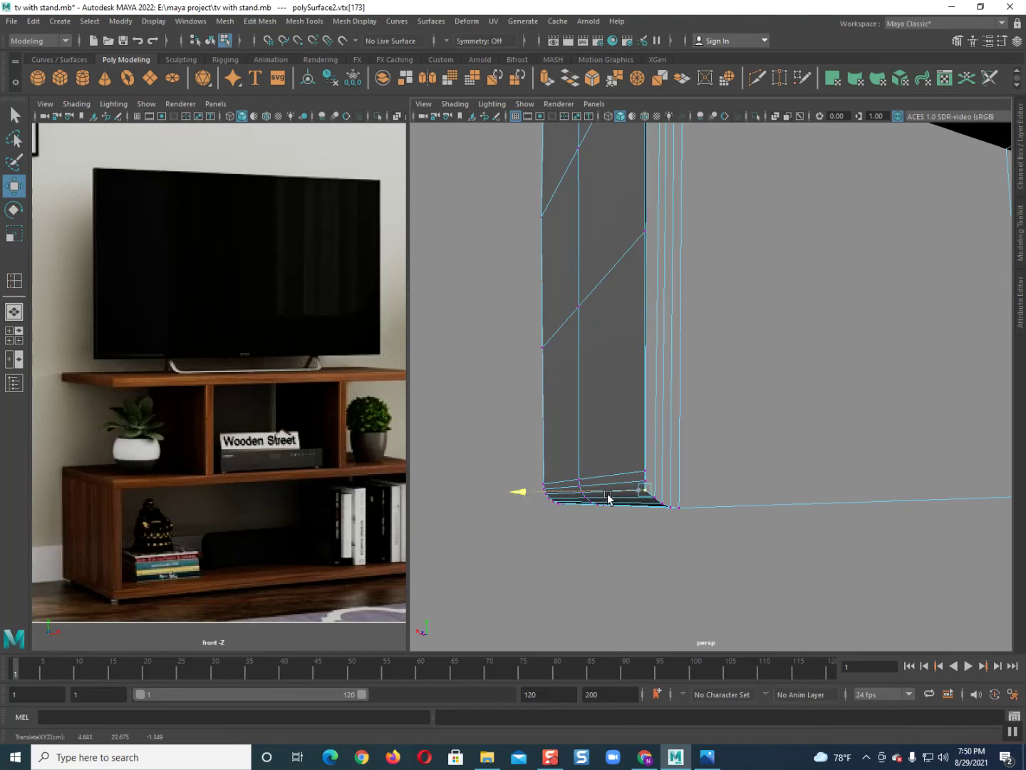
pyautogui.moveTo(610, 494)
pyautogui.keyDown('alt'); pyautogui.mouseDown()
pyautogui.moveTo(620, 504)
pyautogui.moveTo(720, 413)
pyautogui.moveTo(736, 444)
pyautogui.moveTo(696, 468)
pyautogui.moveTo(752, 476)
pyautogui.moveTo(769, 539)
pyautogui.moveTo(739, 489)
pyautogui.moveTo(721, 426)
pyautogui.moveTo(676, 427)
pyautogui.mouseUp(); pyautogui.keyUp('alt')
pyautogui.moveTo(578, 427); pyautogui.dragTo(586, 424)
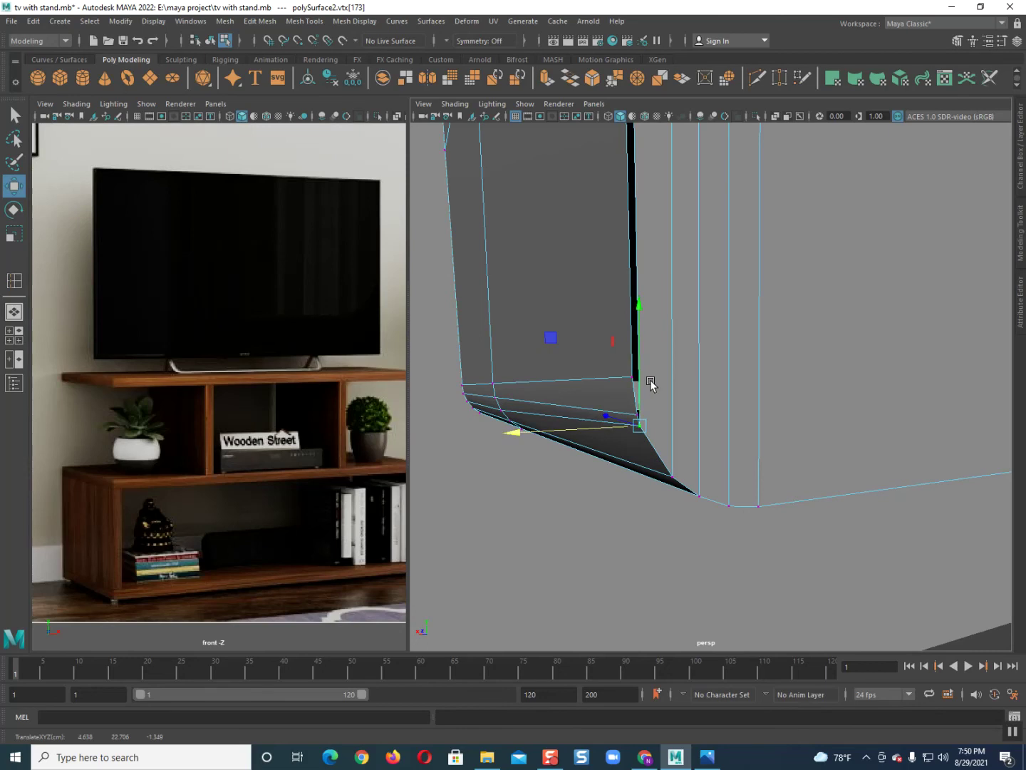
pyautogui.moveTo(638, 382)
pyautogui.mouseDown()
pyautogui.moveTo(638, 394)
pyautogui.moveTo(634, 385)
pyautogui.mouseUp()
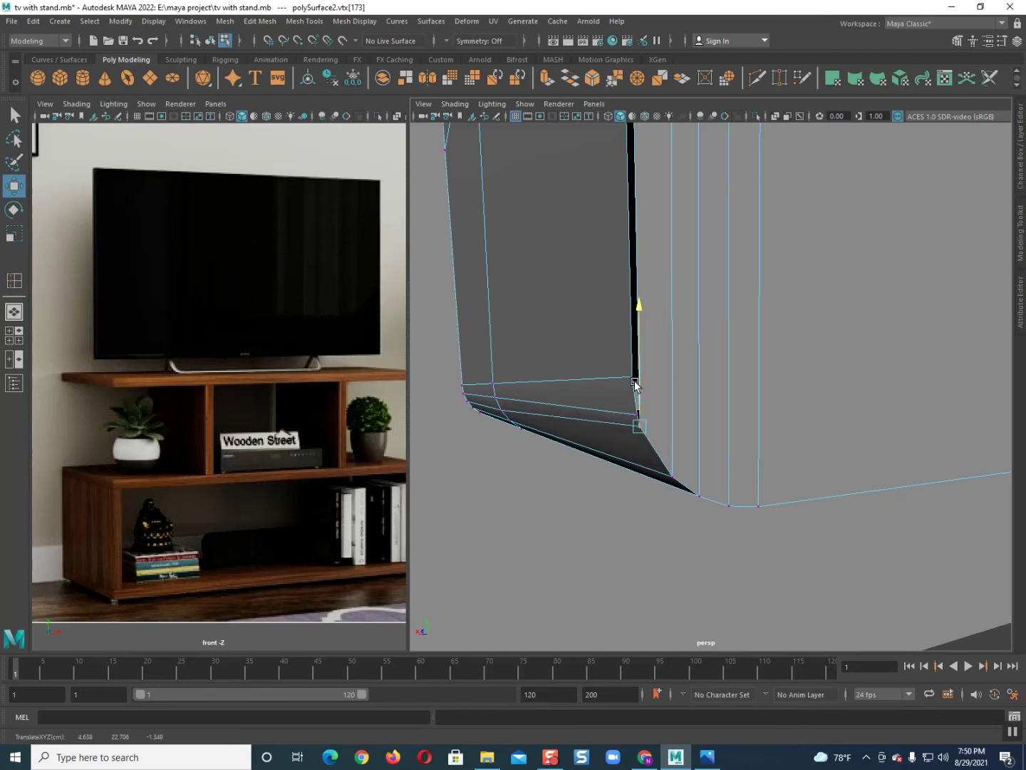
# - Select the two vertical corner edges and slide them slightly along X
pyautogui.moveTo(614, 349); pyautogui.dragTo(615, 308, button='right')
pyautogui.click(629, 313)
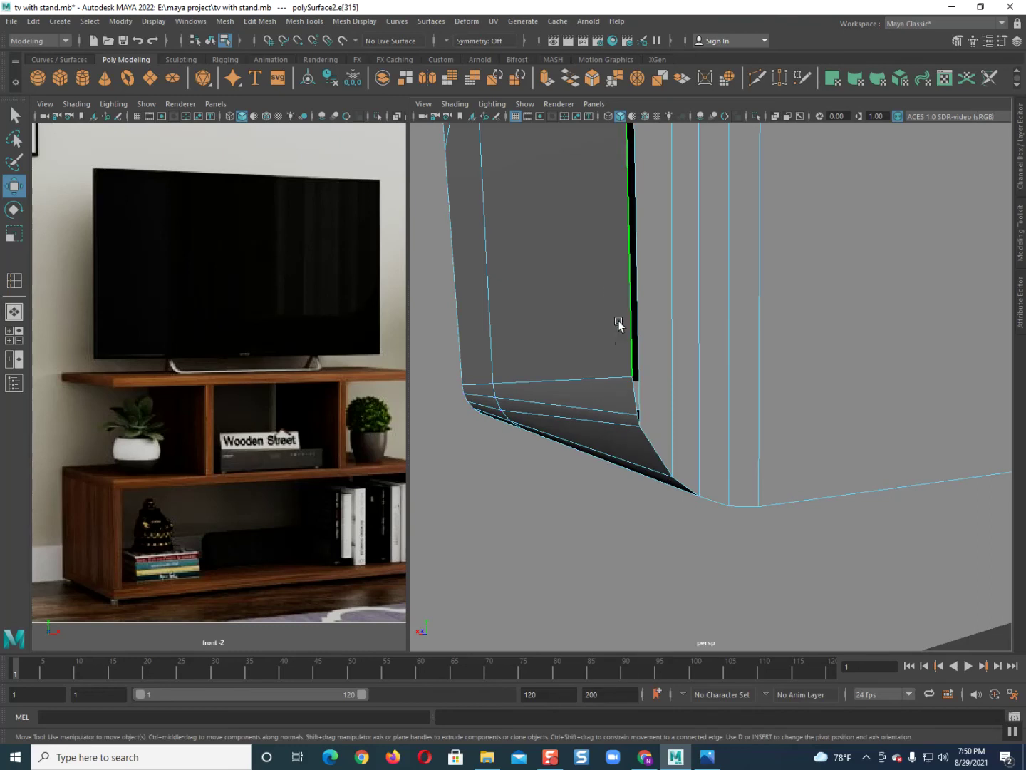
pyautogui.keyDown('shift'); pyautogui.click(633, 393); pyautogui.keyUp('shift')
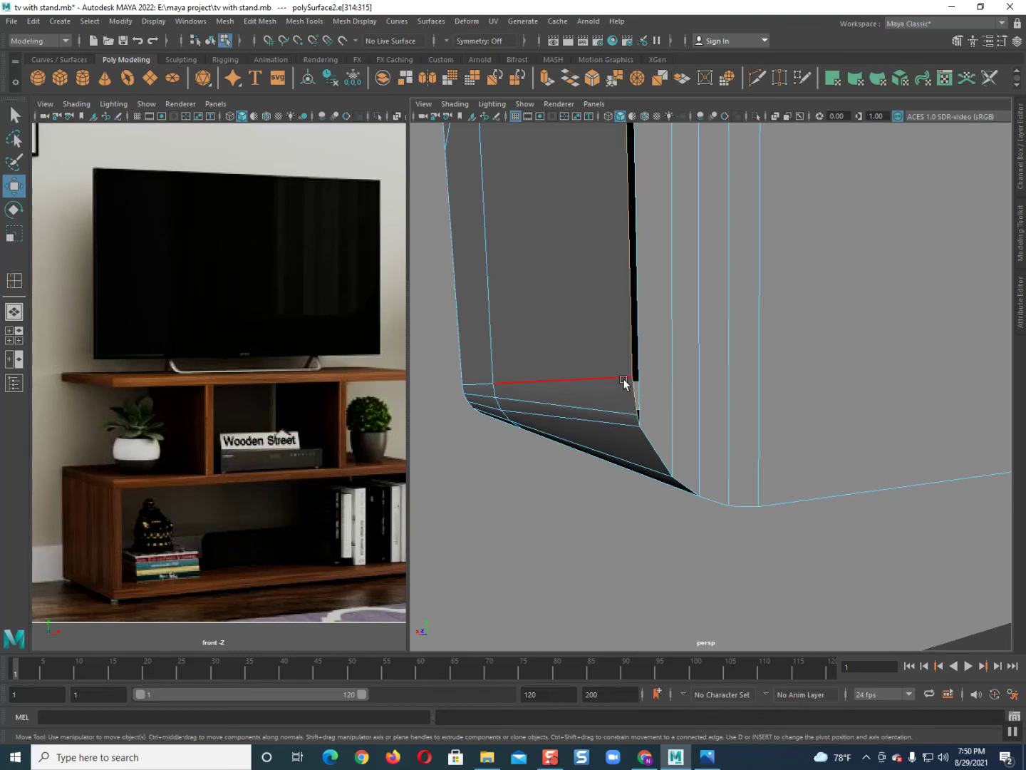
pyautogui.keyDown('alt'); pyautogui.moveTo(624, 382); pyautogui.dragTo(619, 376); pyautogui.keyUp('alt')
pyautogui.moveTo(614, 143); pyautogui.dragTo(620, 139)
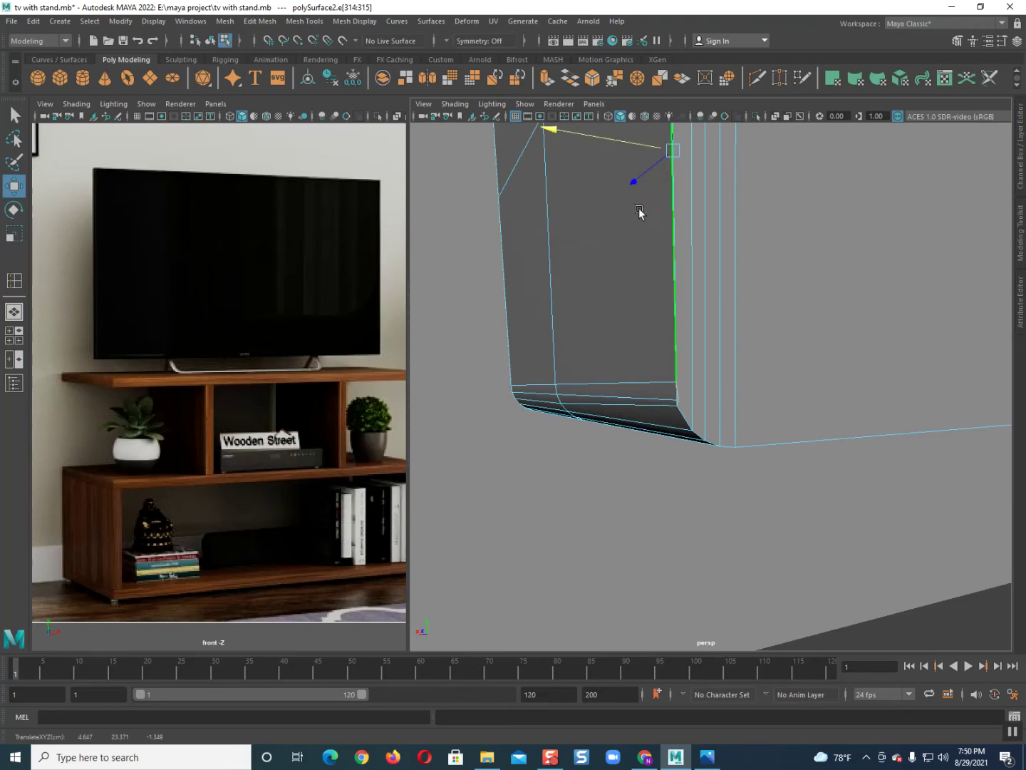
# - Select the edge's end vertex and top vertex and slide both along X toward the panel
pyautogui.scroll(3, 660, 320)
pyautogui.keyDown('alt'); pyautogui.moveTo(659, 338); pyautogui.dragTo(677, 464, button='middle'); pyautogui.keyUp('alt')
pyautogui.moveTo(677, 465)
pyautogui.keyDown('alt'); pyautogui.mouseDown()
pyautogui.moveTo(683, 531)
pyautogui.moveTo(687, 458)
pyautogui.mouseUp(); pyautogui.keyUp('alt')
pyautogui.moveTo(662, 366); pyautogui.dragTo(670, 348, button='right')
pyautogui.click(703, 321)
pyautogui.moveTo(694, 328)
pyautogui.keyDown('alt'); pyautogui.mouseDown()
pyautogui.moveTo(701, 442)
pyautogui.moveTo(689, 279)
pyautogui.mouseUp(); pyautogui.keyUp('alt')
pyautogui.keyDown('shift'); pyautogui.click(704, 211); pyautogui.keyUp('shift')
pyautogui.moveTo(657, 460)
pyautogui.mouseDown()
pyautogui.moveTo(671, 412)
pyautogui.moveTo(681, 428)
pyautogui.moveTo(651, 427)
pyautogui.moveTo(632, 370)
pyautogui.moveTo(669, 432)
pyautogui.moveTo(660, 426)
pyautogui.moveTo(660, 468)
pyautogui.mouseUp()
# - In wireframe, slide the hidden corner vertex left along X, then return to shaded
pyautogui.moveTo(721, 299); pyautogui.dragTo(706, 309, button='right')
pyautogui.scroll(2, 707, 475)
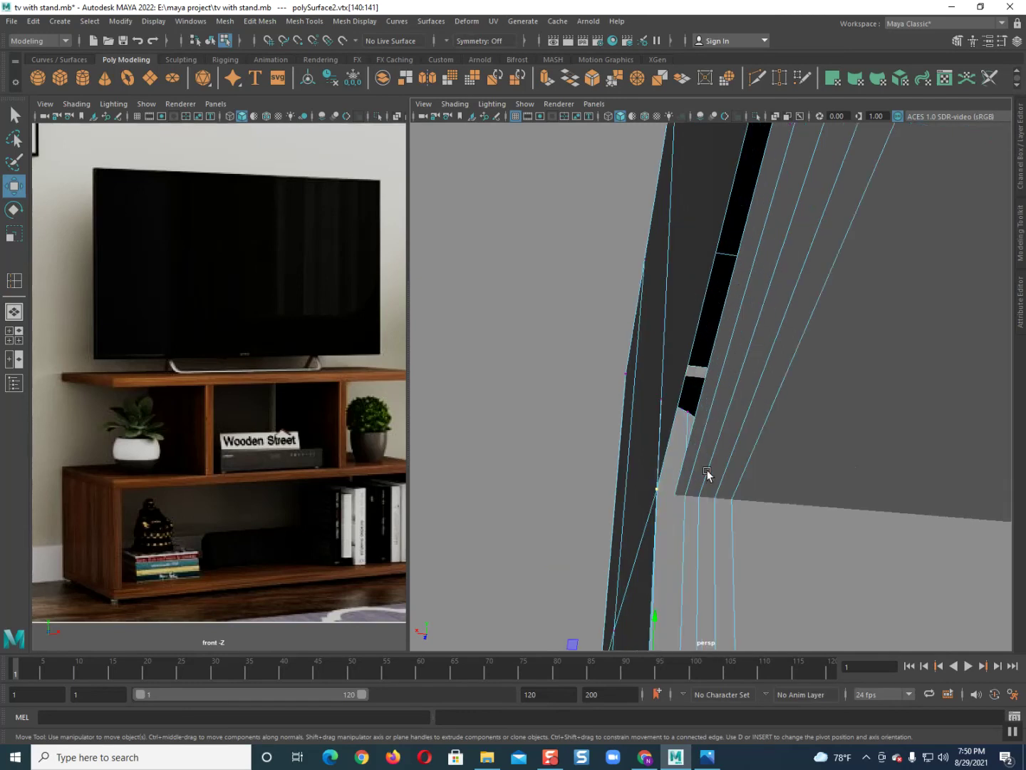
pyautogui.scroll(2, 706, 471)
pyautogui.scroll(2, 705, 464)
pyautogui.scroll(-2, 704, 460)
pyautogui.scroll(-3, 705, 457)
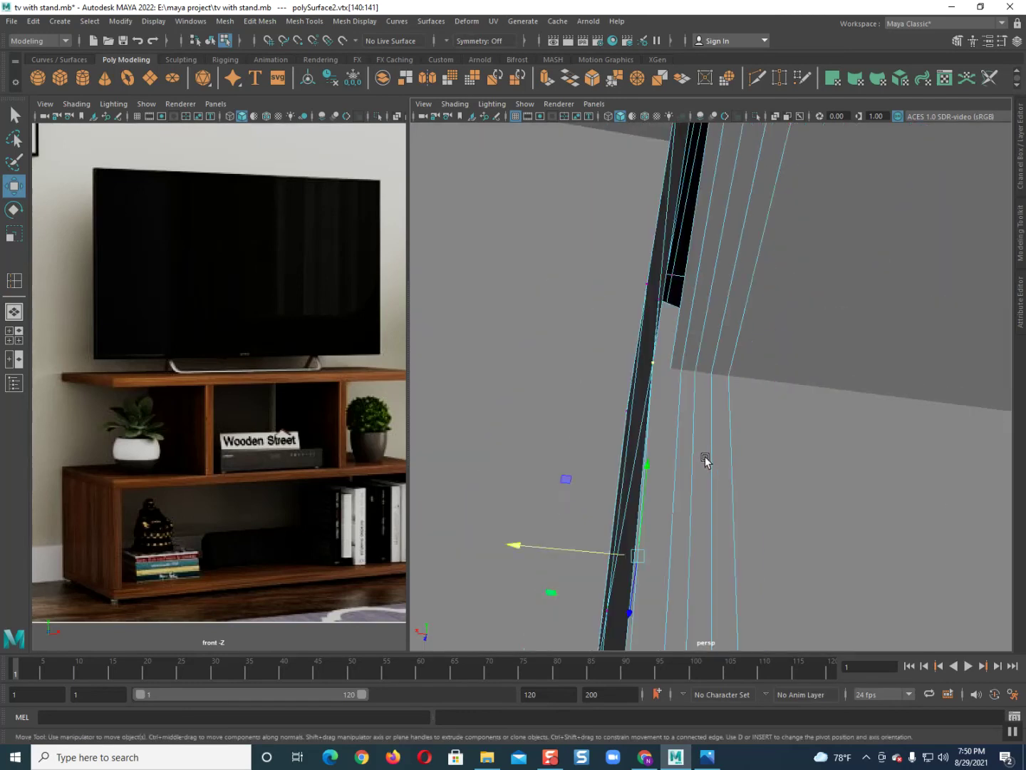
pyautogui.press('4')
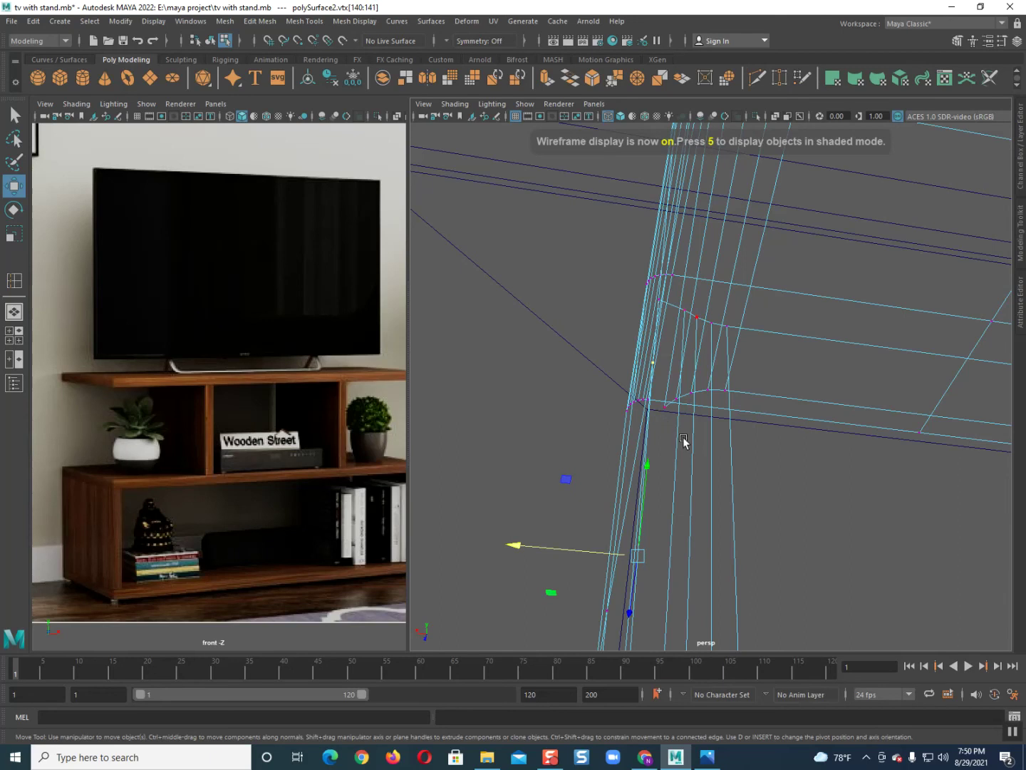
pyautogui.scroll(-3, 698, 446)
pyautogui.click(788, 568)
pyautogui.keyDown('alt'); pyautogui.moveTo(807, 589); pyautogui.dragTo(664, 556); pyautogui.keyUp('alt')
pyautogui.moveTo(626, 501); pyautogui.dragTo(605, 497)
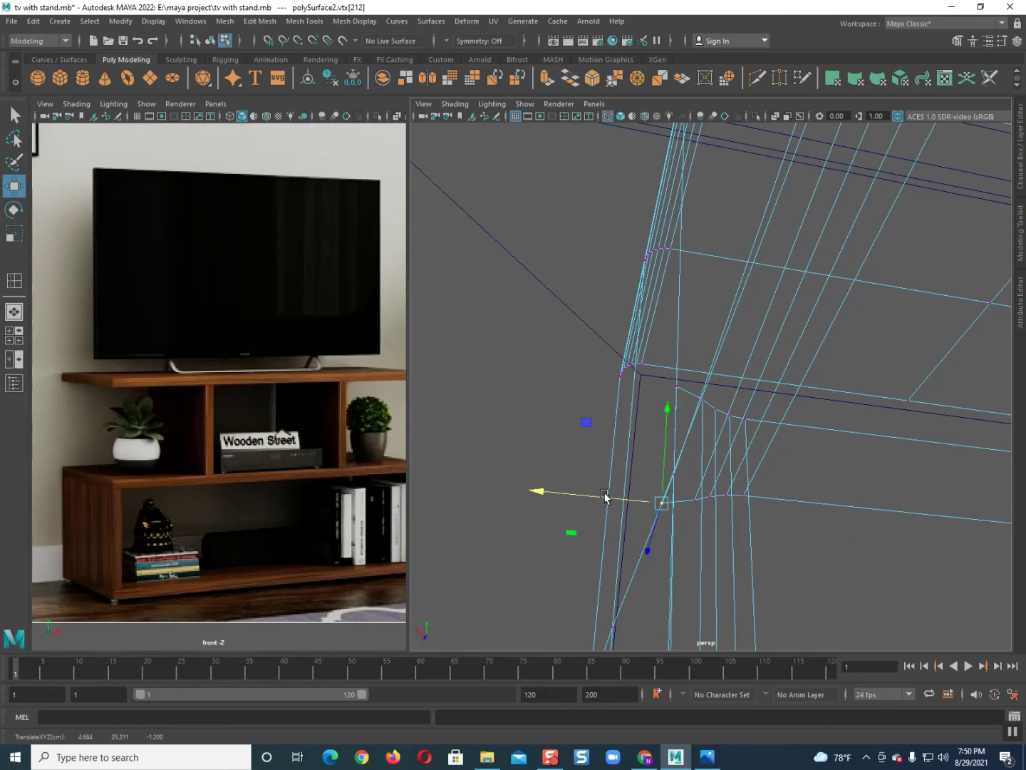
pyautogui.press('5')
# - Try moving the vertex at the gap's top left, then undo the move
pyautogui.scroll(1, 756, 469)
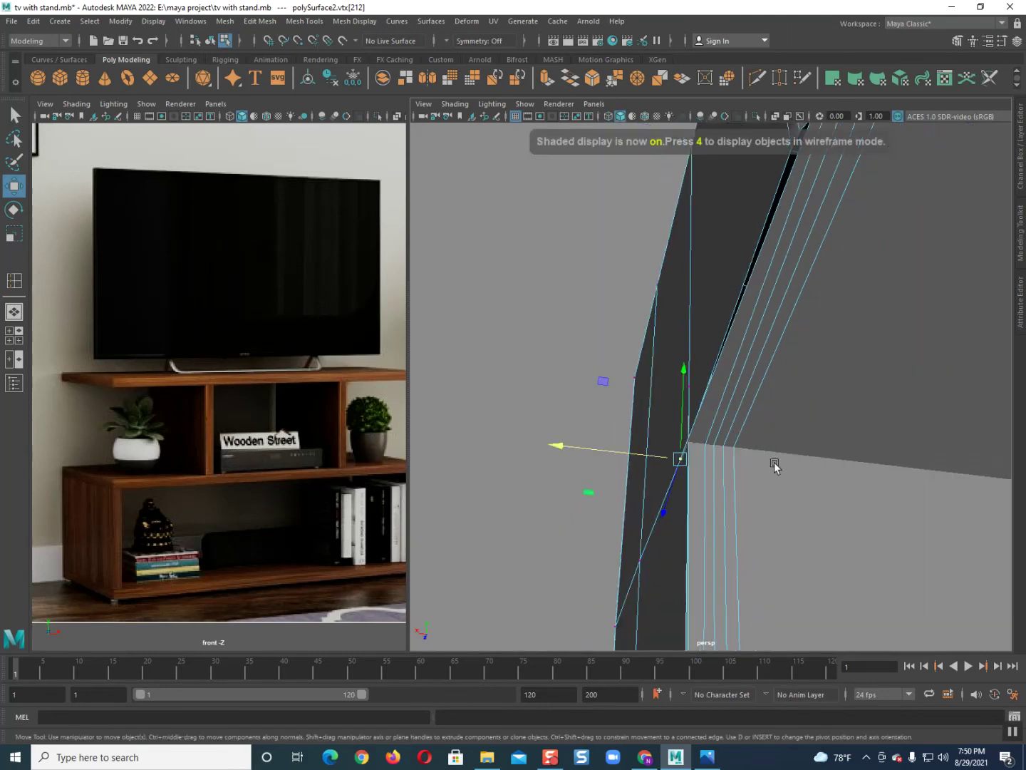
pyautogui.scroll(2, 774, 468)
pyautogui.scroll(2, 780, 531)
pyautogui.scroll(2, 777, 521)
pyautogui.moveTo(761, 501)
pyautogui.keyDown('alt'); pyautogui.mouseDown()
pyautogui.moveTo(741, 488)
pyautogui.moveTo(702, 492)
pyautogui.mouseUp(); pyautogui.keyUp('alt')
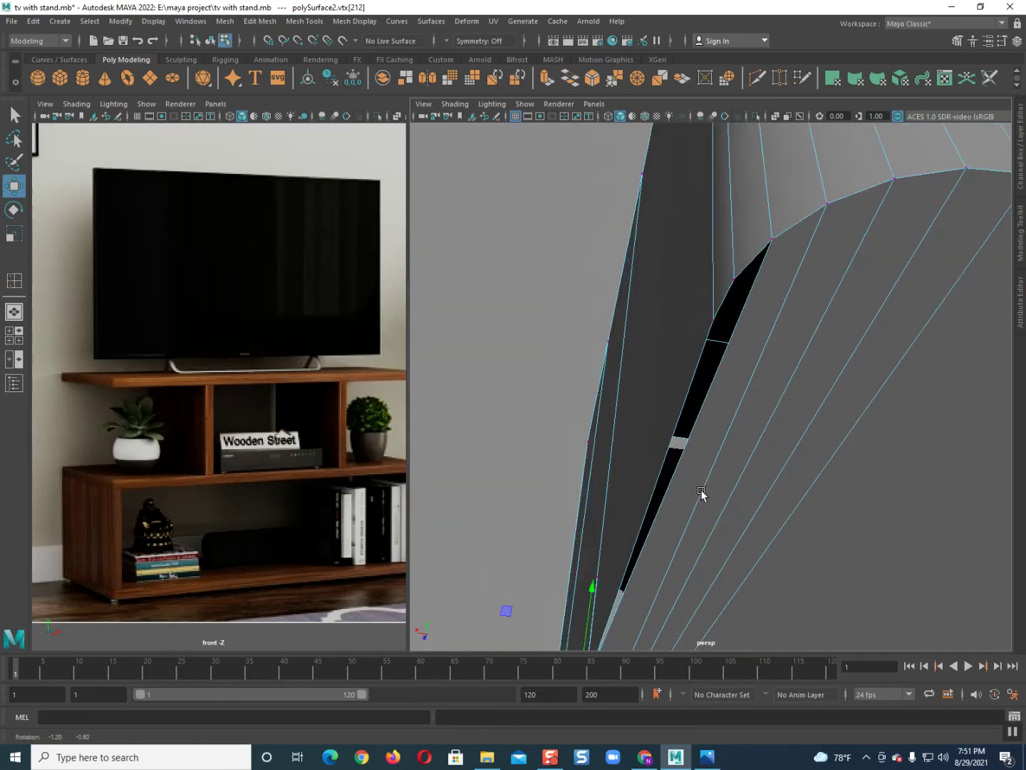
pyautogui.click(768, 243)
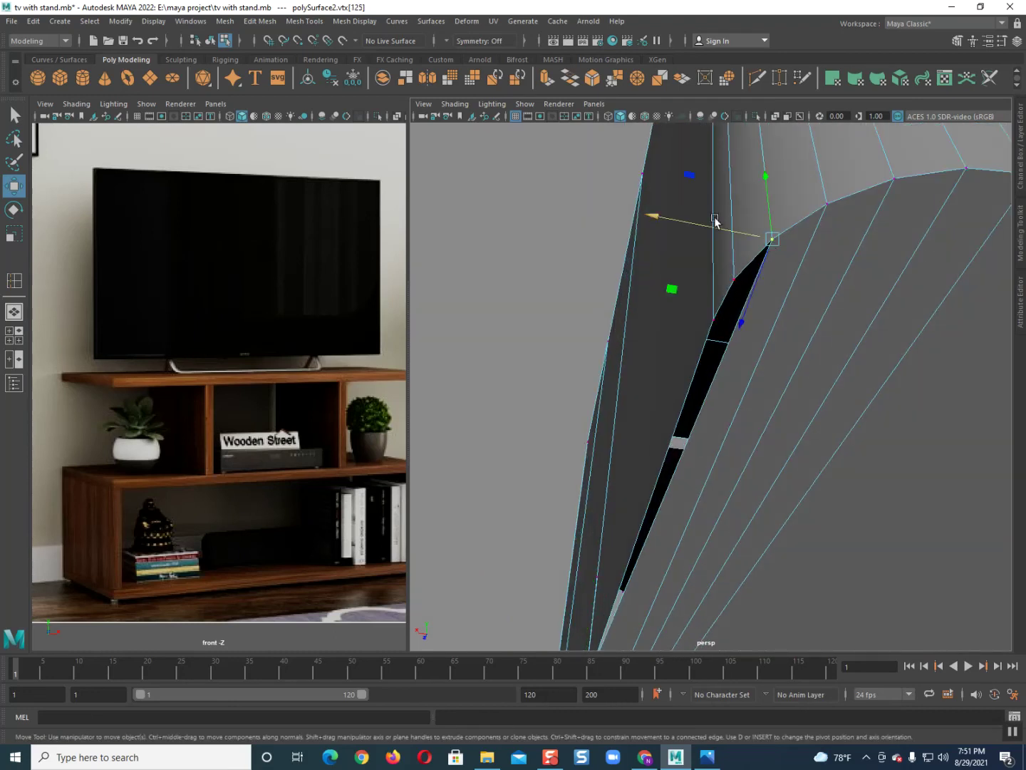
pyautogui.moveTo(715, 222)
pyautogui.mouseDown()
pyautogui.moveTo(690, 232)
pyautogui.moveTo(737, 278)
pyautogui.mouseUp()
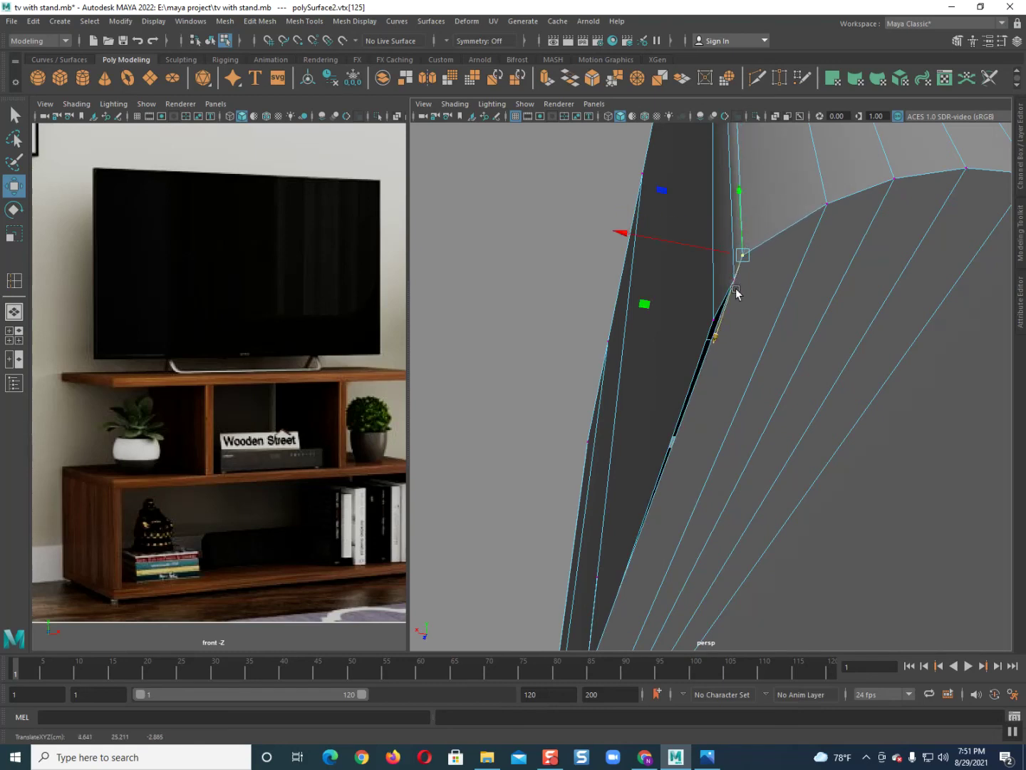
pyautogui.hotkey('ctrl', 'z')
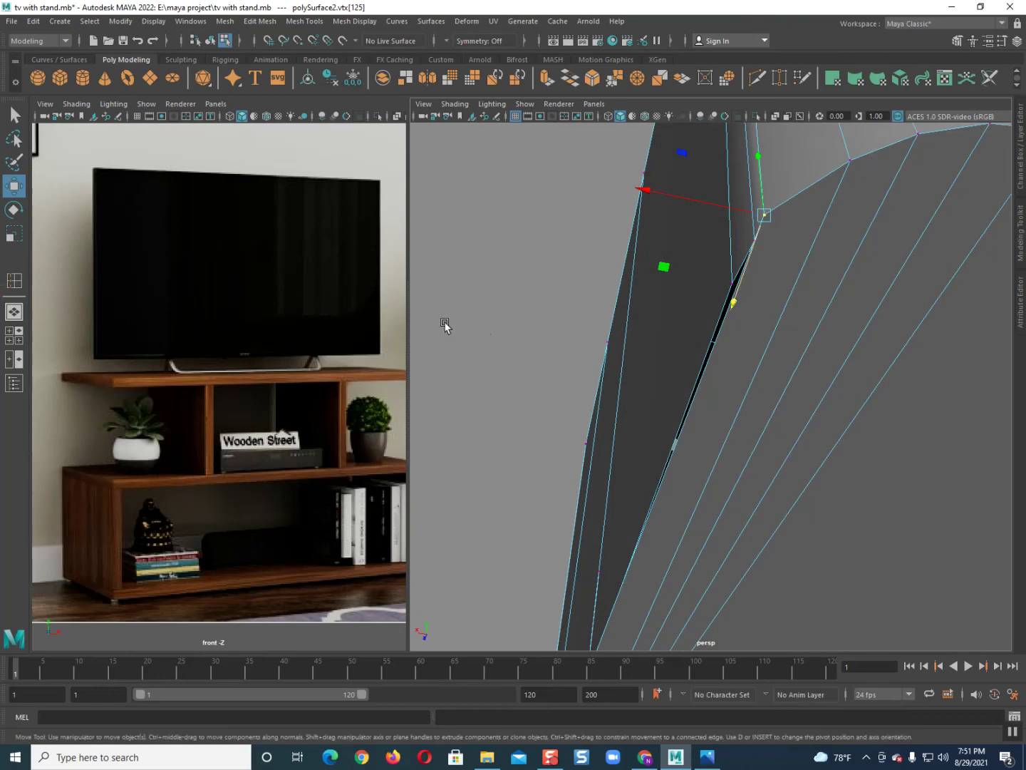
# - Set Insert Edge Loop to relative distance and add one loop below the corner's top edge
pyautogui.click(16, 281)
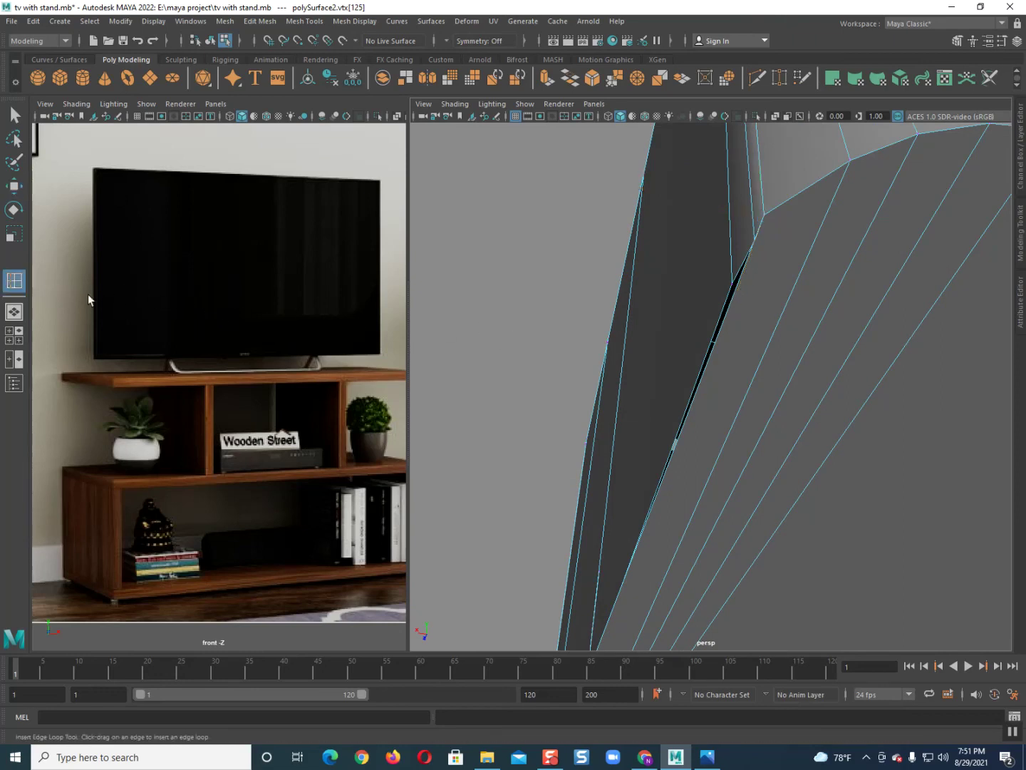
pyautogui.click(716, 350)
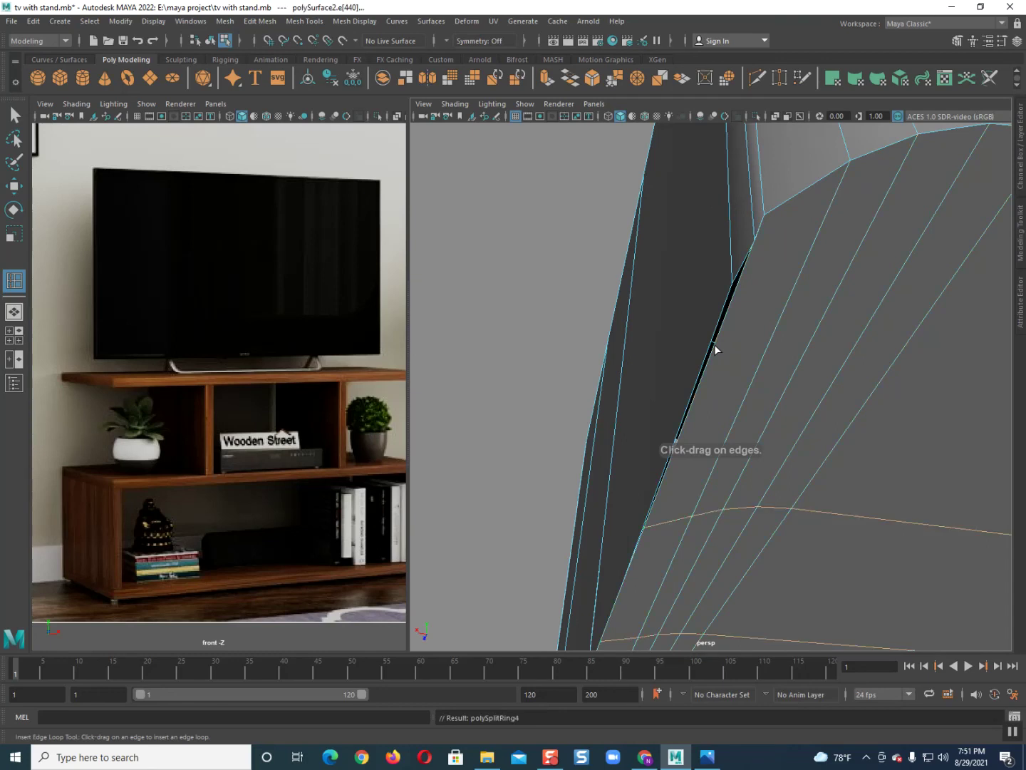
pyautogui.hotkey('ctrl', 'z')
pyautogui.doubleClick(17, 281)
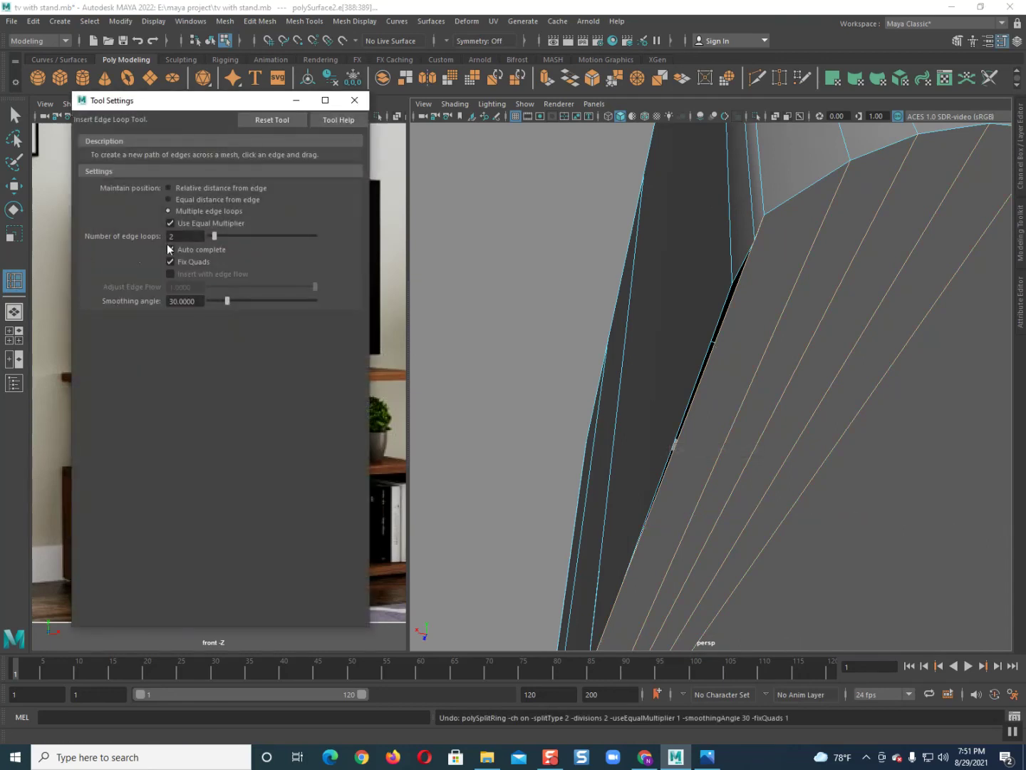
pyautogui.click(168, 189)
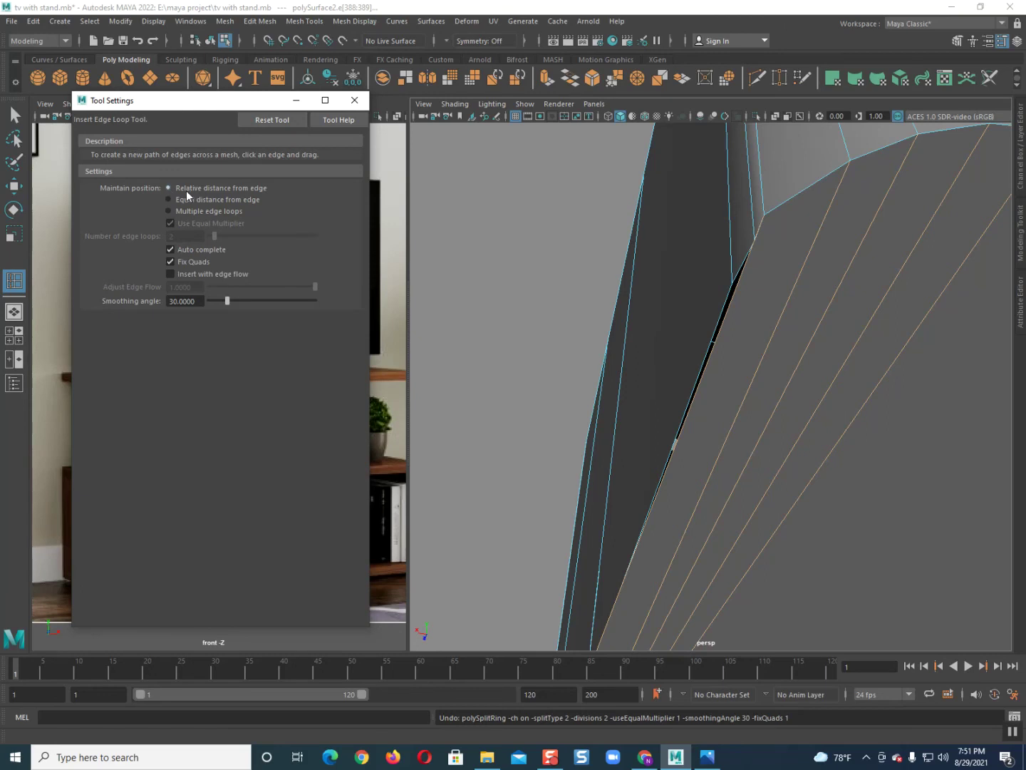
pyautogui.click(354, 99)
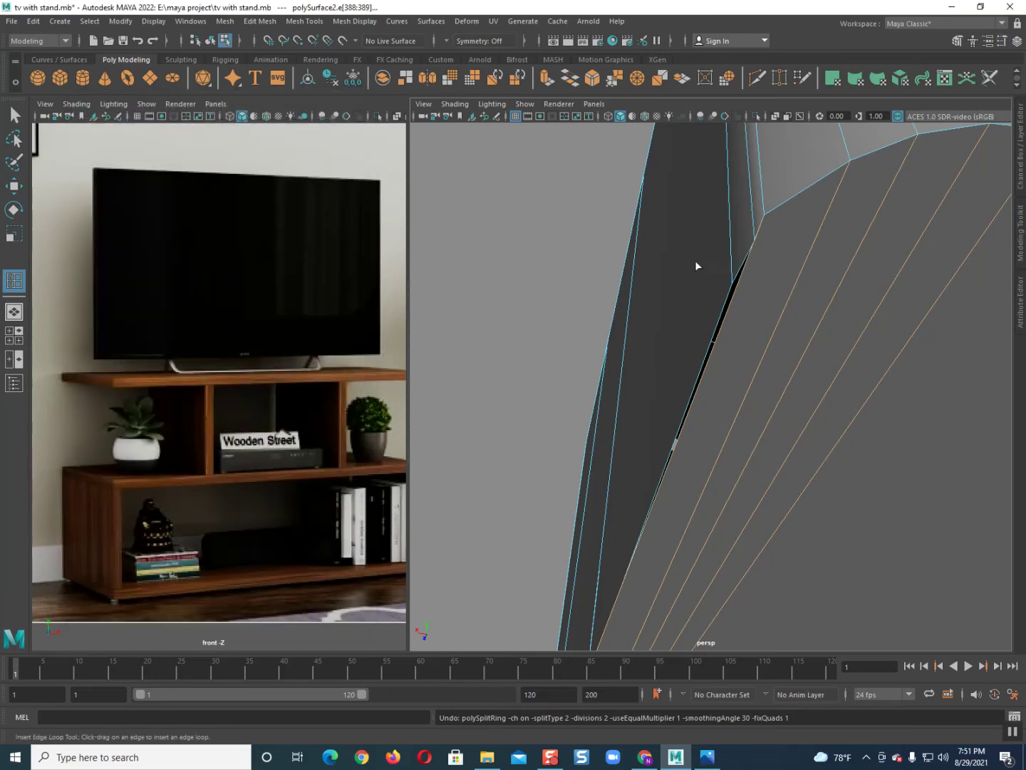
pyautogui.moveTo(722, 318); pyautogui.dragTo(725, 321)
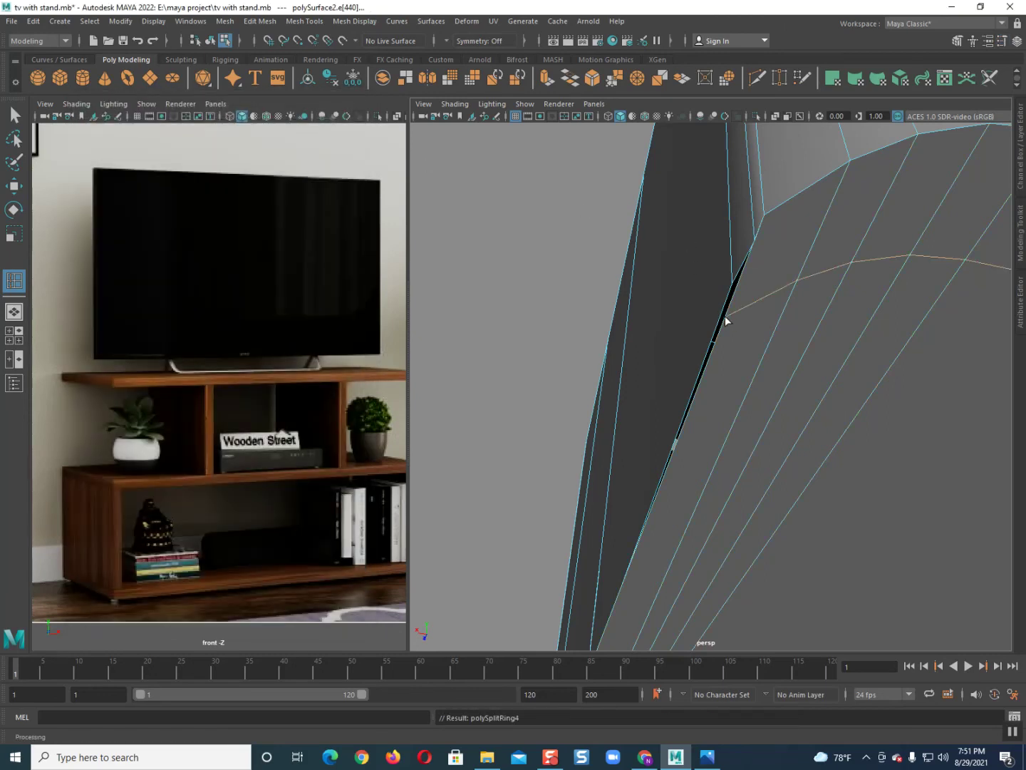
pyautogui.rightClick(726, 321)
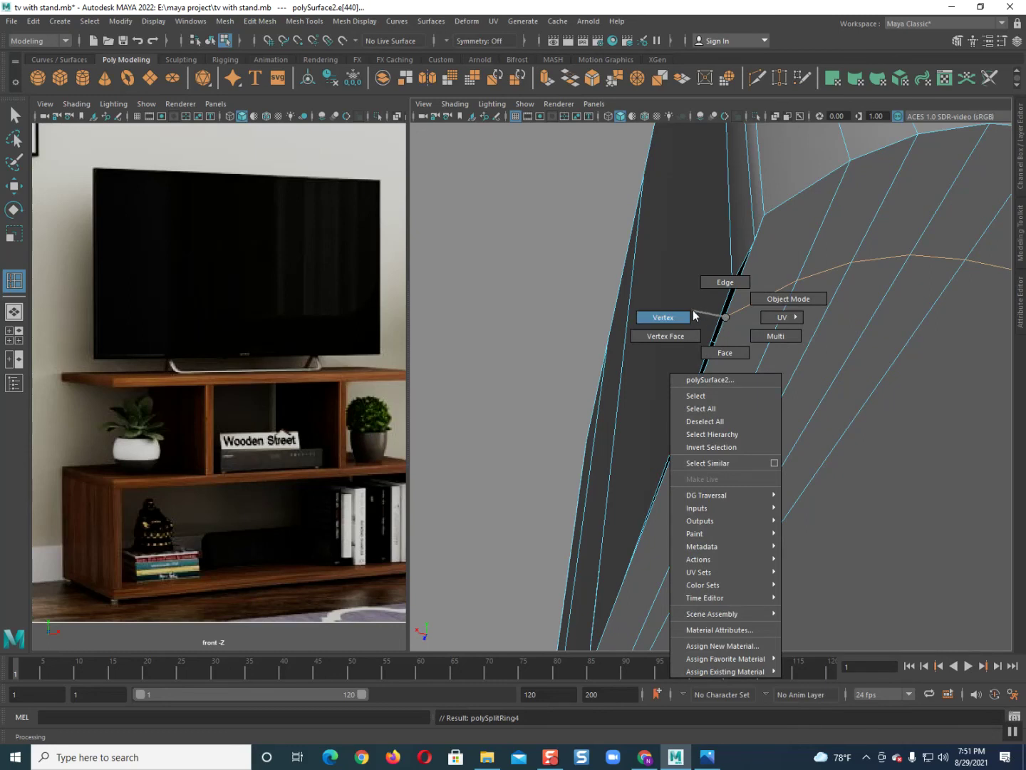
pyautogui.click(692, 313)
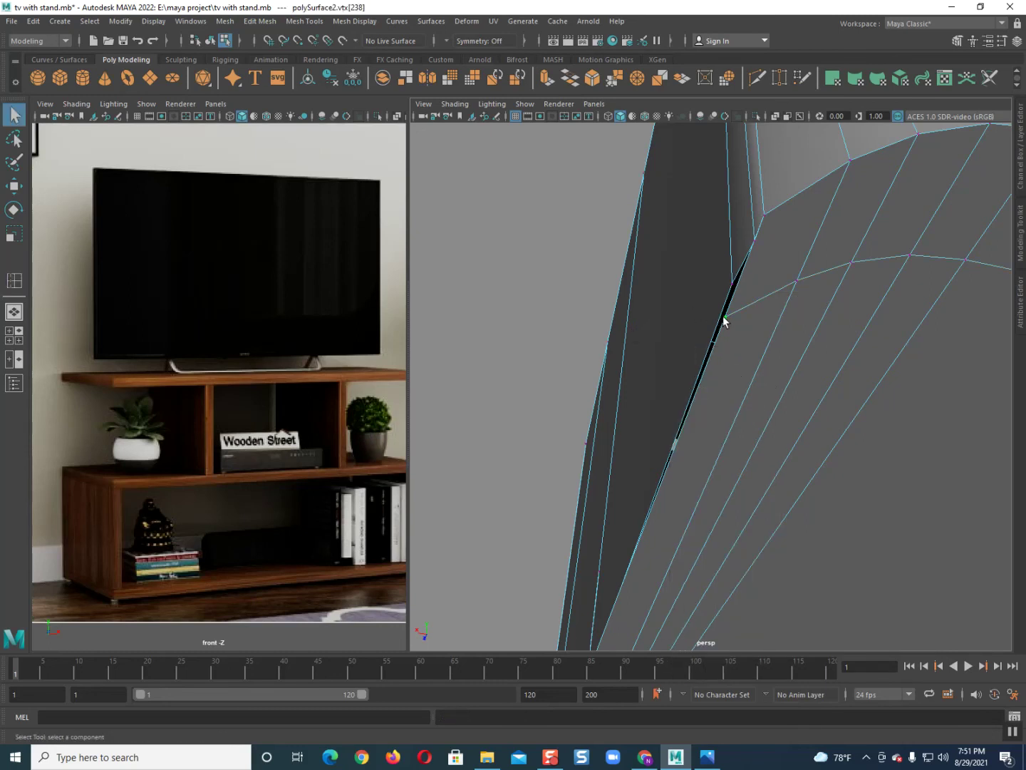
# - Slide the selected corner vertex left along X, then frame the shelf's rounded corner
pyautogui.press('w')
pyautogui.moveTo(699, 314); pyautogui.dragTo(696, 315)
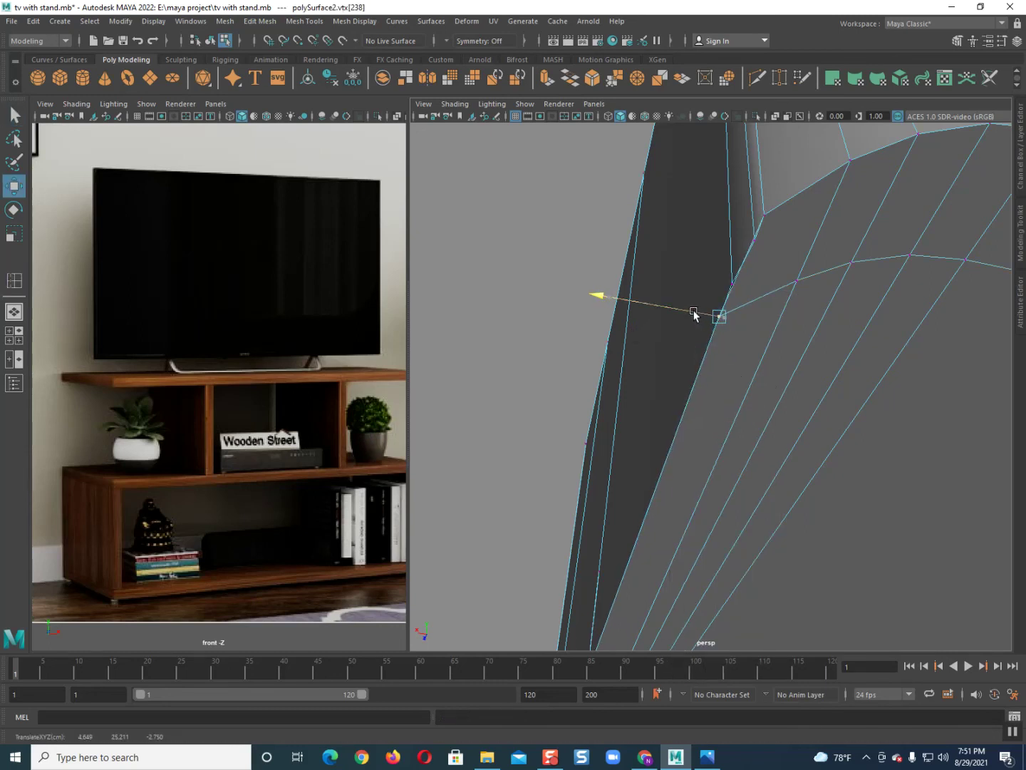
pyautogui.scroll(-5, 699, 322)
pyautogui.moveTo(797, 449)
pyautogui.keyDown('alt'); pyautogui.mouseDown()
pyautogui.moveTo(703, 392)
pyautogui.moveTo(655, 391)
pyautogui.moveTo(695, 419)
pyautogui.moveTo(744, 399)
pyautogui.moveTo(780, 409)
pyautogui.mouseUp(); pyautogui.keyUp('alt')
pyautogui.moveTo(780, 409)
pyautogui.keyDown('alt'); pyautogui.mouseDown(button='right')
pyautogui.moveTo(682, 414)
pyautogui.moveTo(706, 427)
pyautogui.moveTo(609, 482)
pyautogui.moveTo(653, 470)
pyautogui.mouseUp(button='right'); pyautogui.keyUp('alt')
pyautogui.moveTo(652, 470)
pyautogui.keyDown('alt'); pyautogui.mouseDown()
pyautogui.moveTo(577, 492)
pyautogui.moveTo(631, 447)
pyautogui.mouseUp(); pyautogui.keyUp('alt')
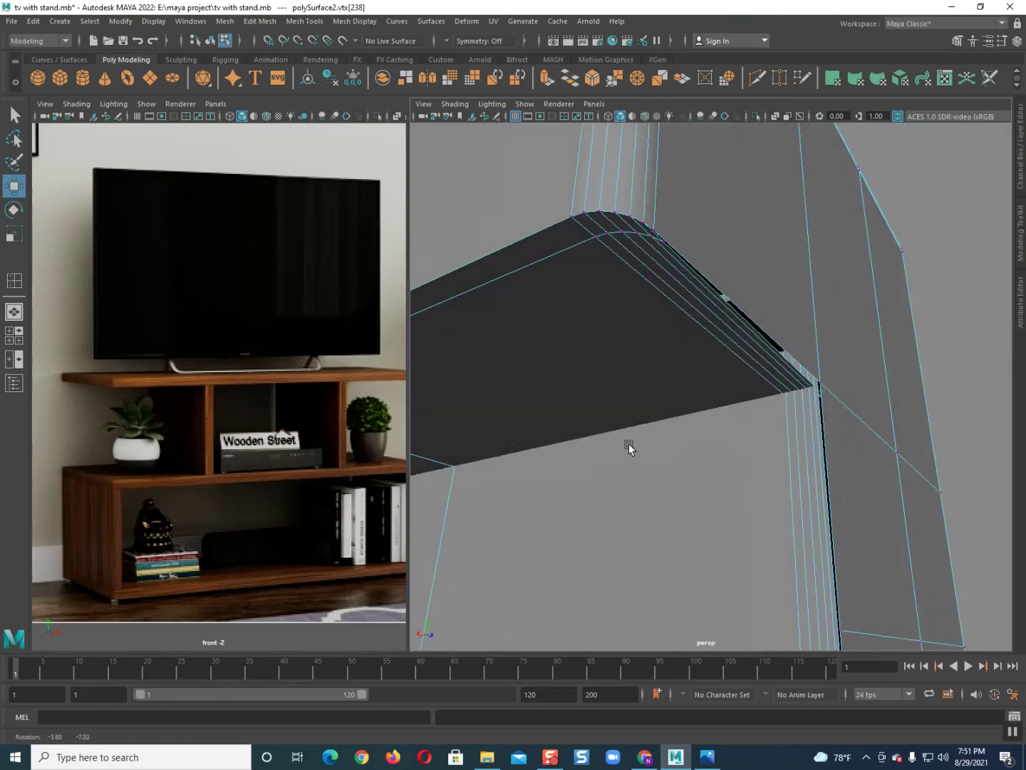
pyautogui.keyDown('alt'); pyautogui.moveTo(630, 447); pyautogui.dragTo(703, 446, button='right'); pyautogui.keyUp('alt')
pyautogui.moveTo(703, 446)
pyautogui.keyDown('alt'); pyautogui.mouseDown()
pyautogui.moveTo(670, 445)
pyautogui.moveTo(677, 461)
pyautogui.moveTo(690, 444)
pyautogui.moveTo(681, 437)
pyautogui.mouseUp(); pyautogui.keyUp('alt')
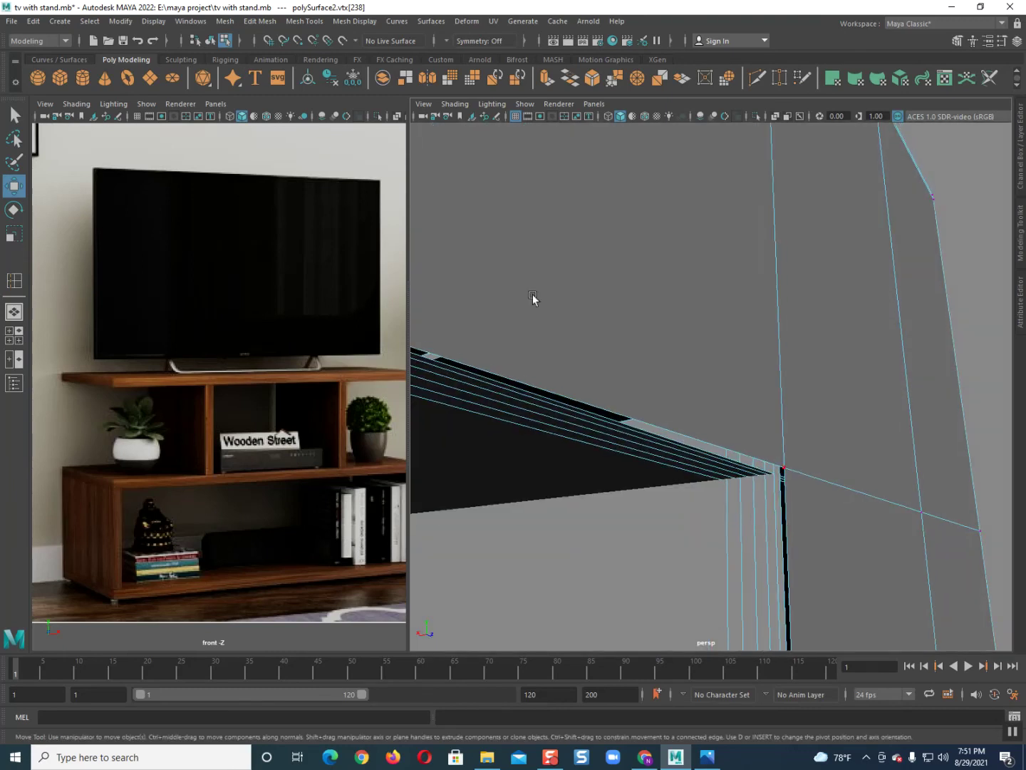
# - In wireframe view, slide a hidden corner vertex into line, then return to shaded display
pyautogui.click(479, 106)
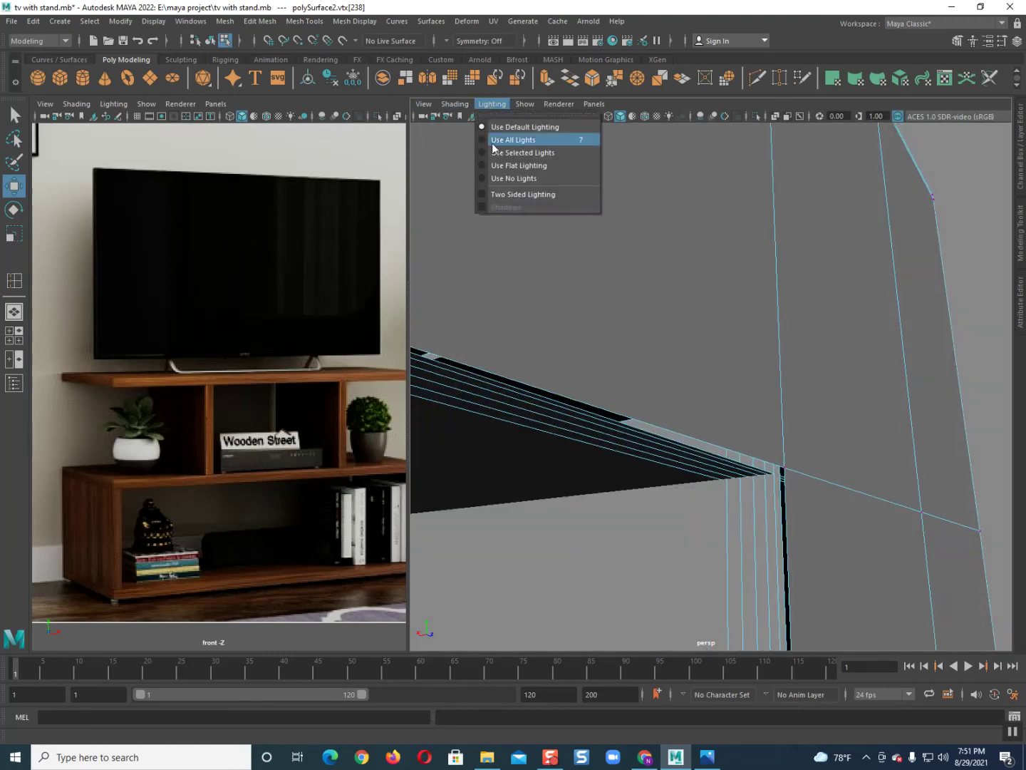
pyautogui.click(520, 196)
pyautogui.keyDown('alt'); pyautogui.moveTo(605, 429); pyautogui.dragTo(657, 485); pyautogui.keyUp('alt')
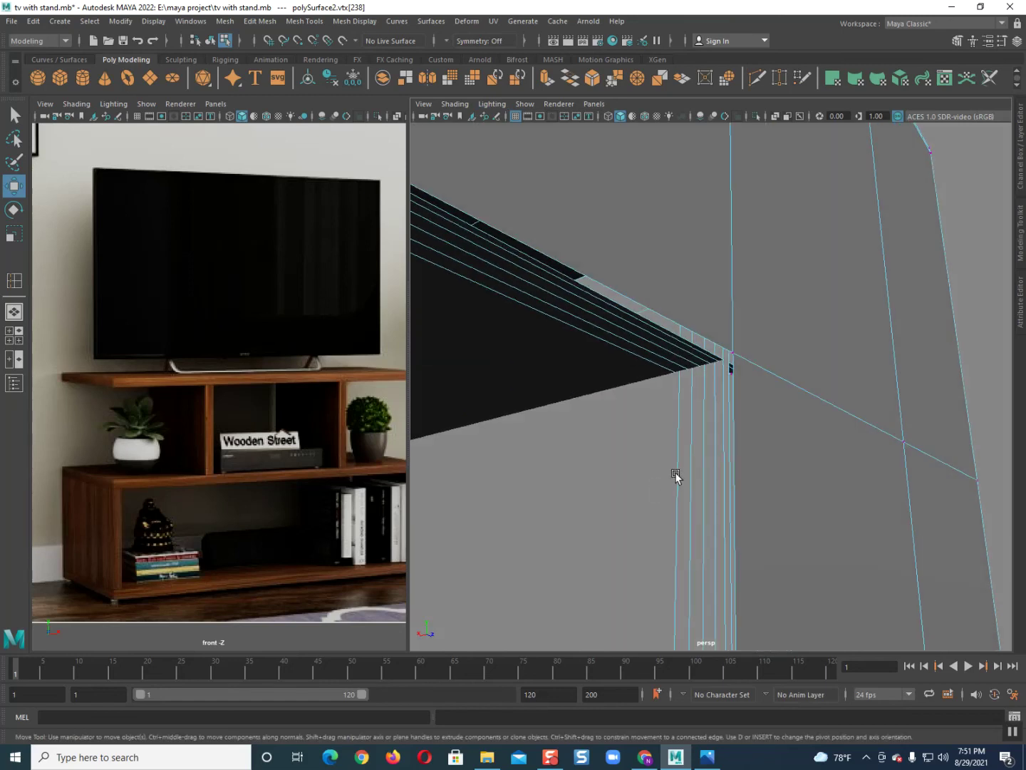
pyautogui.press('4')
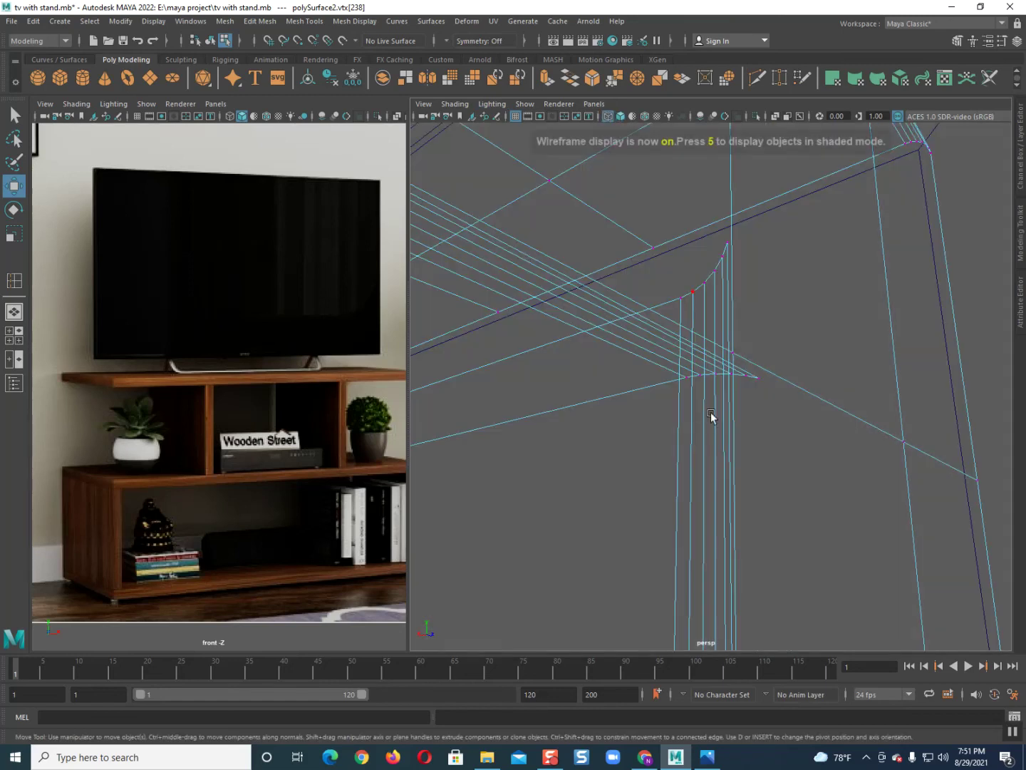
pyautogui.moveTo(740, 391)
pyautogui.mouseDown()
pyautogui.moveTo(763, 397)
pyautogui.moveTo(806, 481)
pyautogui.moveTo(789, 412)
pyautogui.moveTo(756, 461)
pyautogui.moveTo(756, 433)
pyautogui.moveTo(746, 425)
pyautogui.moveTo(717, 536)
pyautogui.moveTo(756, 489)
pyautogui.moveTo(776, 540)
pyautogui.mouseUp()
pyautogui.press('5')
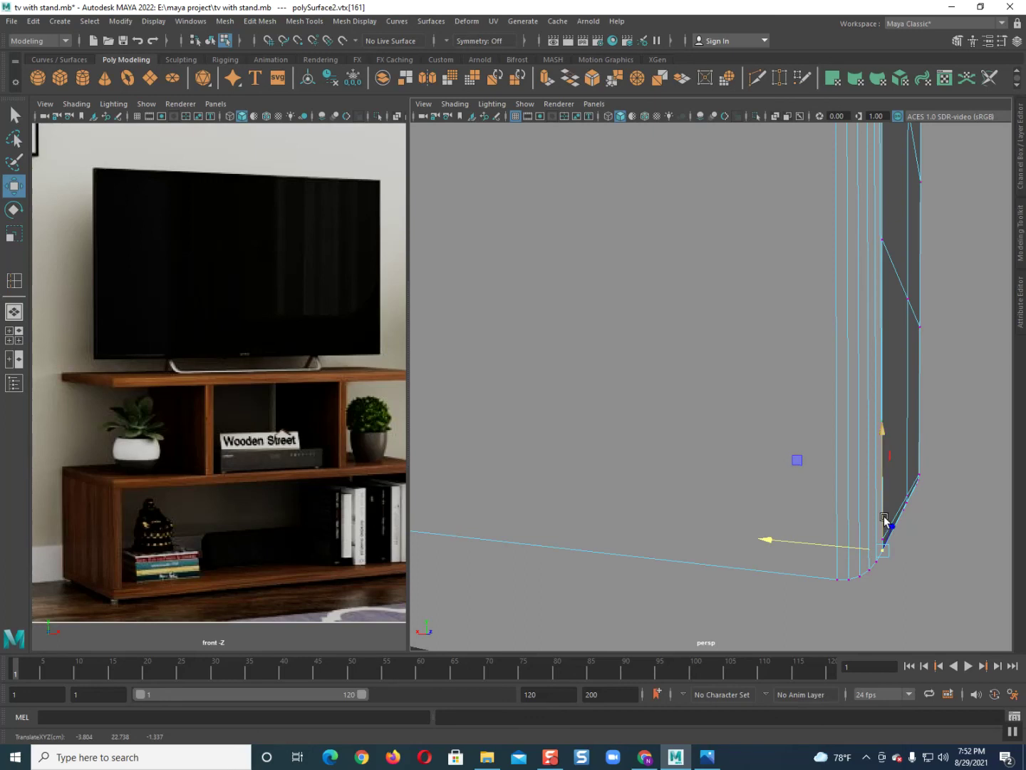
# - Recheck the corner in wireframe and slide another vertex sideways along X
pyautogui.scroll(2, 851, 563)
pyautogui.scroll(2, 839, 540)
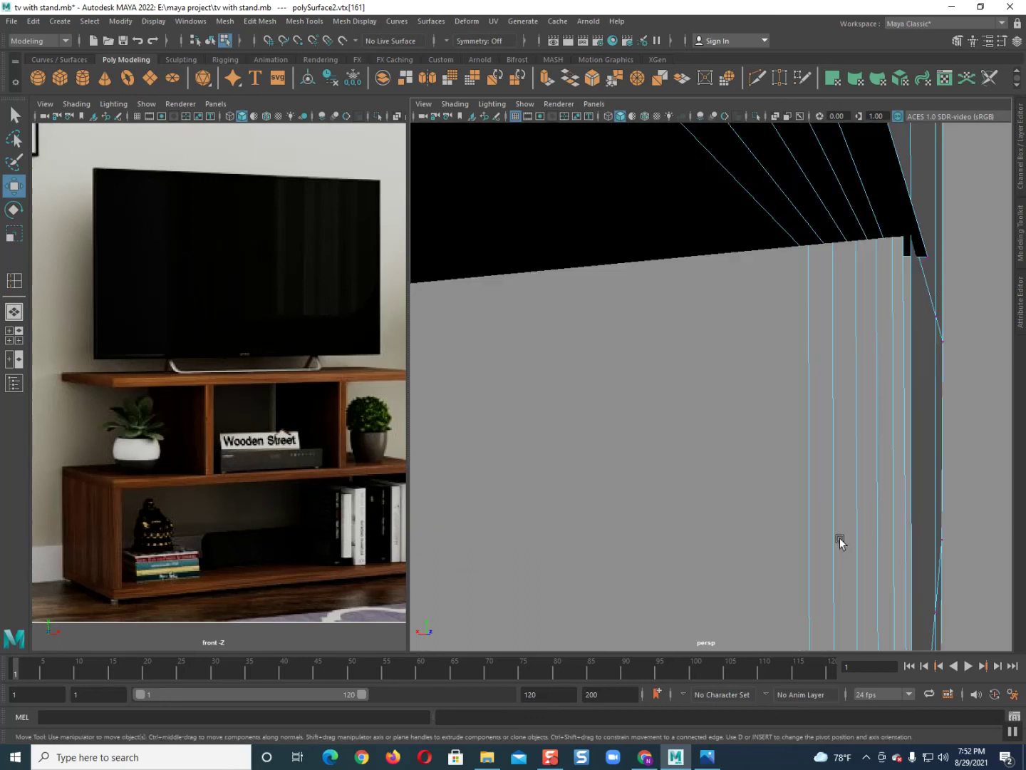
pyautogui.scroll(2, 829, 538)
pyautogui.scroll(1, 829, 537)
pyautogui.press('4')
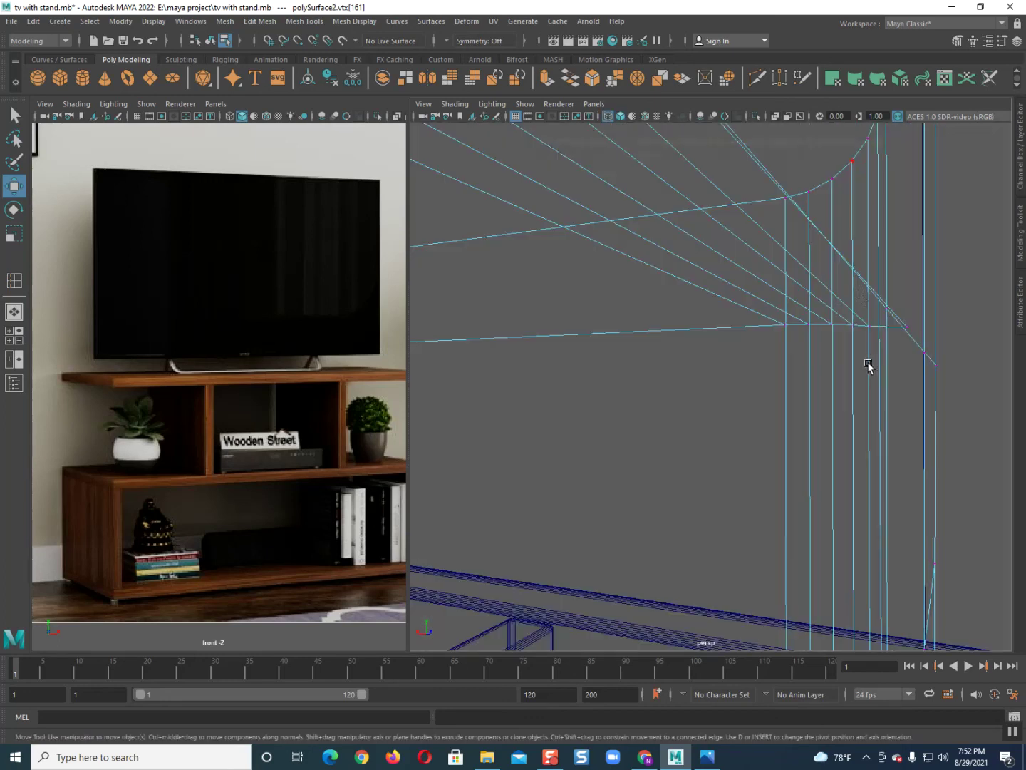
pyautogui.keyDown('alt'); pyautogui.moveTo(878, 262); pyautogui.dragTo(863, 266); pyautogui.keyUp('alt')
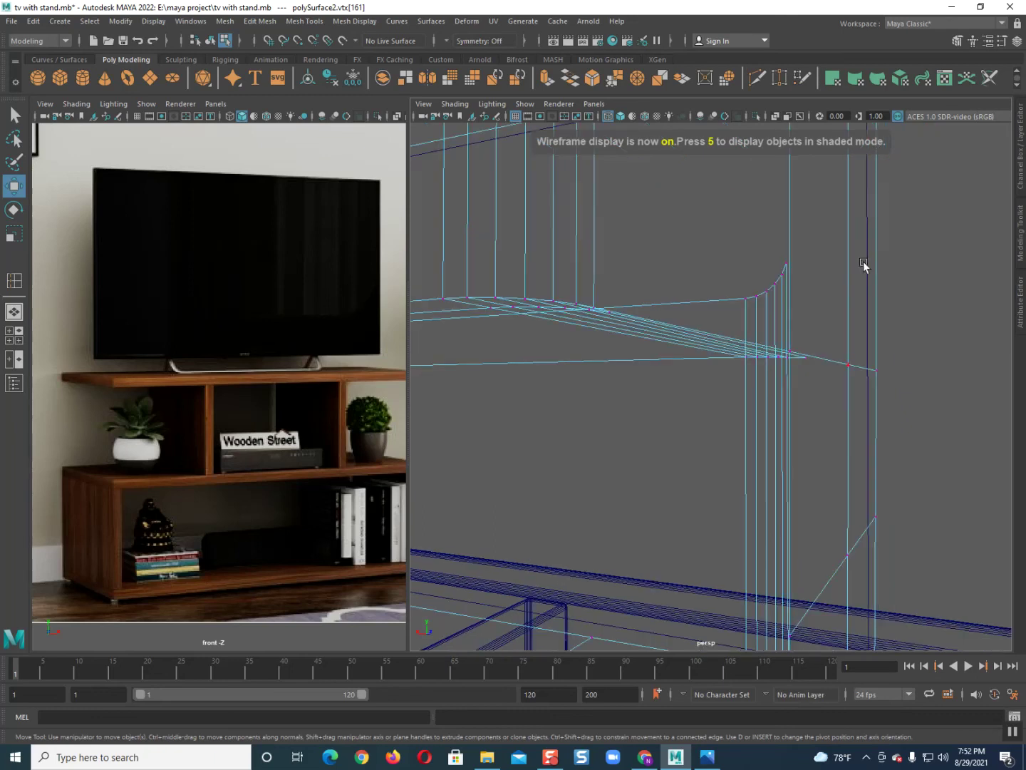
pyautogui.moveTo(780, 266); pyautogui.dragTo(764, 272)
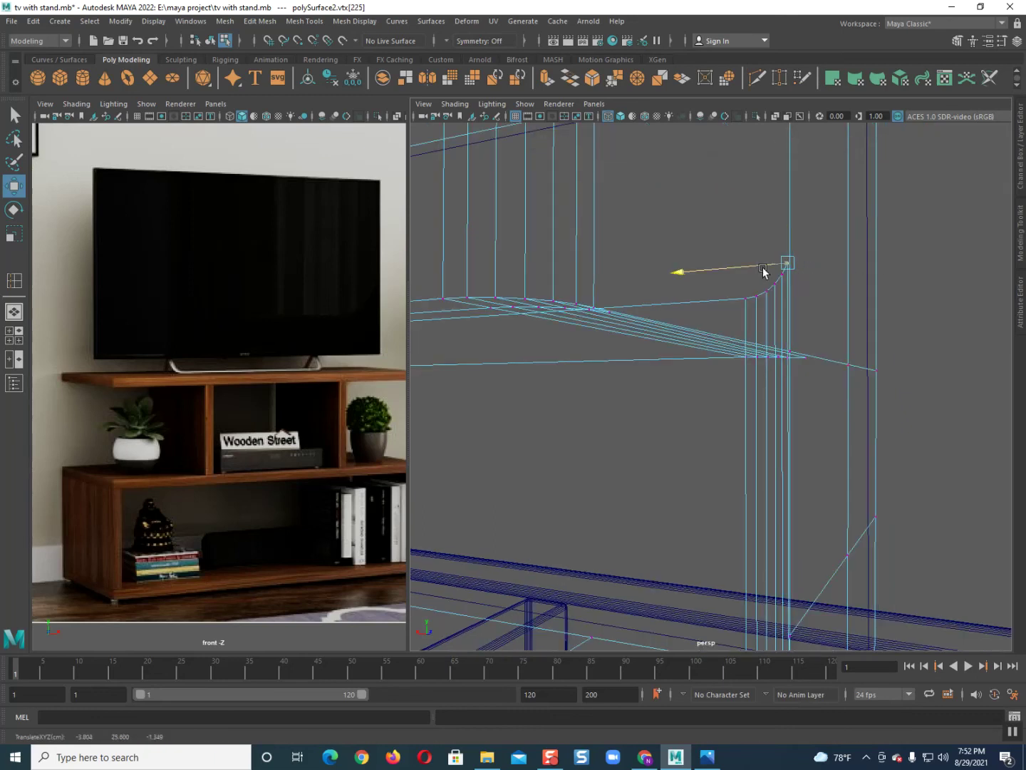
# - Return to object mode and shaded display, deselect, and view the whole TV stand
pyautogui.press('F8')
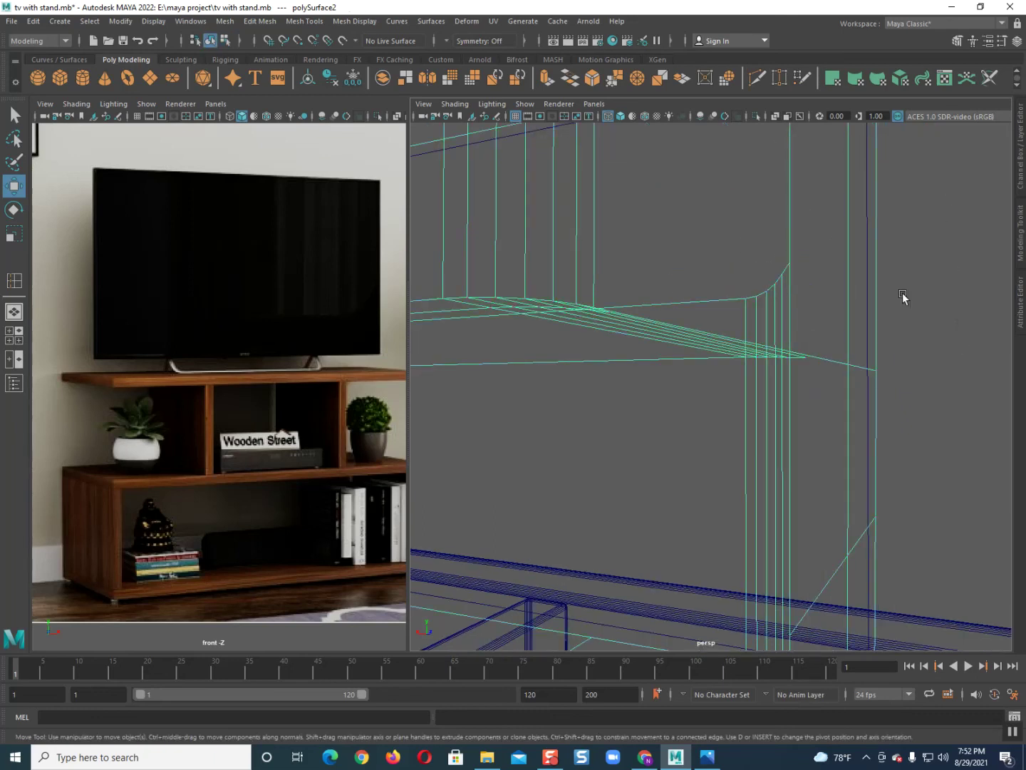
pyautogui.press('5')
pyautogui.scroll(-3, 940, 363)
pyautogui.scroll(-3, 844, 454)
pyautogui.scroll(-2, 843, 454)
pyautogui.click(584, 497)
pyautogui.moveTo(568, 442)
pyautogui.keyDown('alt'); pyautogui.mouseDown()
pyautogui.moveTo(625, 474)
pyautogui.moveTo(752, 488)
pyautogui.moveTo(813, 468)
pyautogui.moveTo(852, 485)
pyautogui.moveTo(937, 487)
pyautogui.mouseUp(); pyautogui.keyUp('alt')
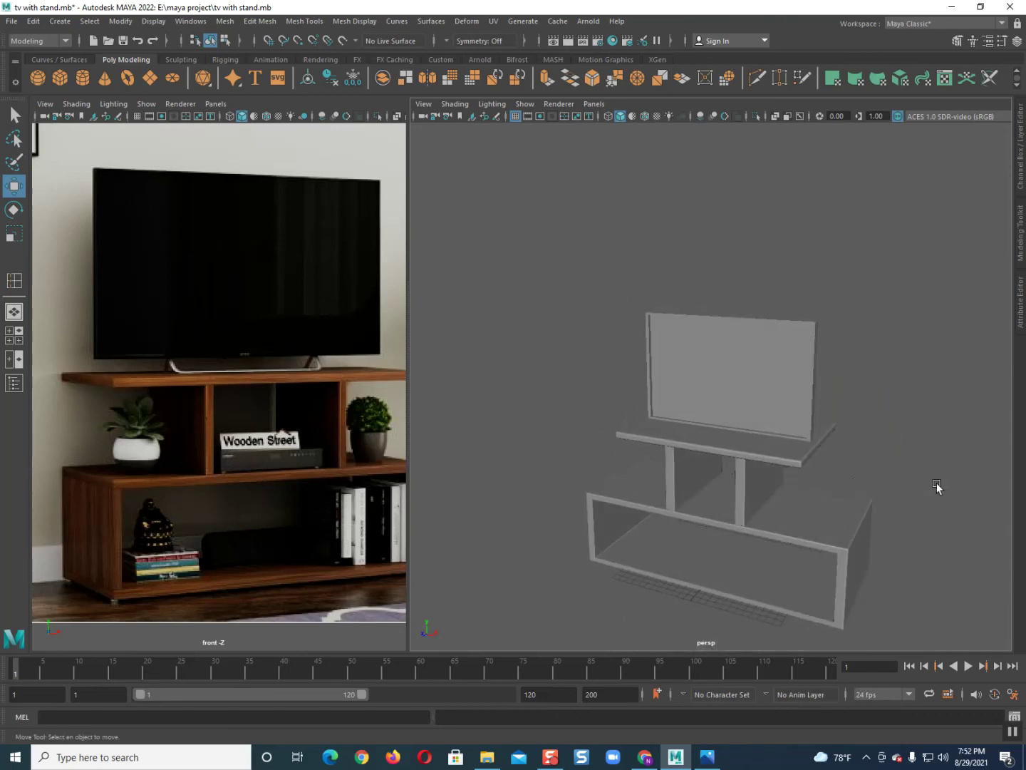
# - Select the TV and raise it up off the stand
pyautogui.scroll(5, 791, 561)
pyautogui.keyDown('alt'); pyautogui.moveTo(790, 561); pyautogui.dragTo(821, 499); pyautogui.keyUp('alt')
pyautogui.click(730, 465)
pyautogui.keyDown('alt'); pyautogui.moveTo(731, 465); pyautogui.dragTo(813, 459); pyautogui.keyUp('alt')
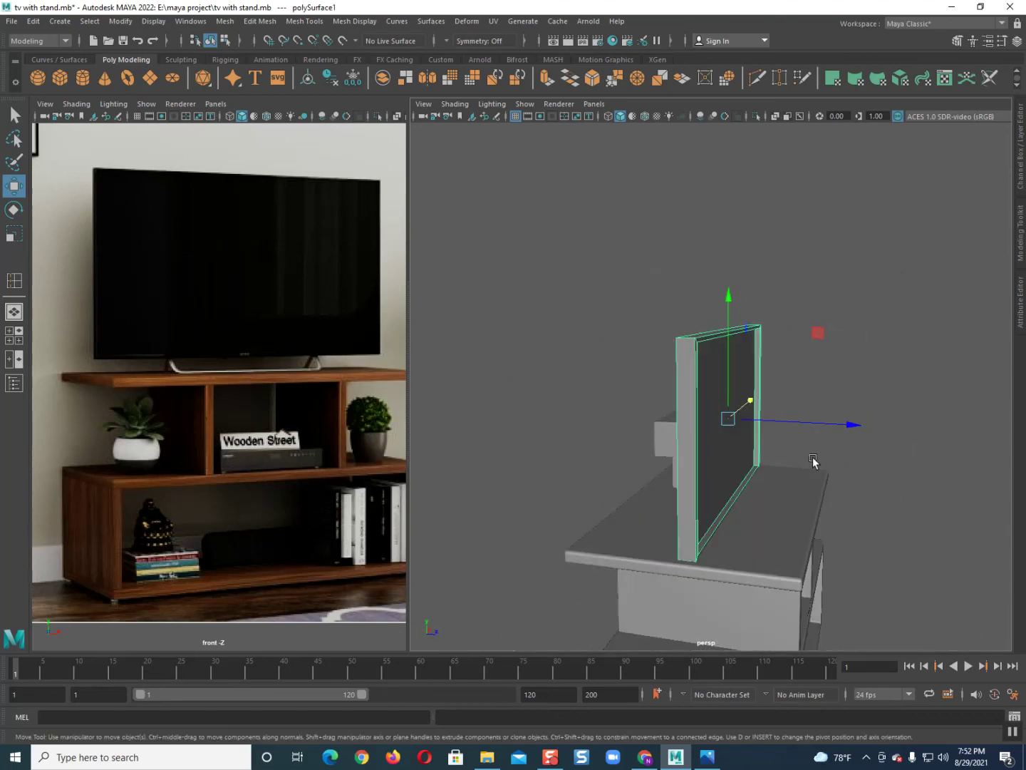
pyautogui.click(660, 426)
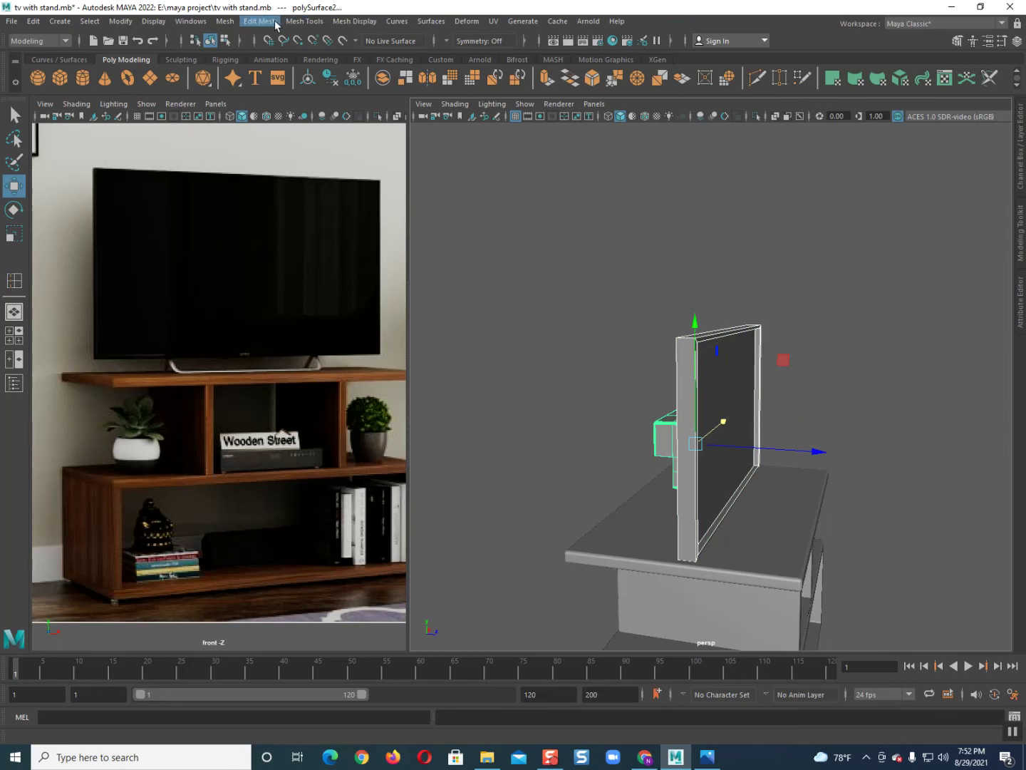
pyautogui.moveTo(696, 400)
pyautogui.mouseDown()
pyautogui.moveTo(732, 349)
pyautogui.moveTo(670, 378)
pyautogui.mouseUp()
pyautogui.moveTo(716, 435)
pyautogui.keyDown('alt'); pyautogui.mouseDown()
pyautogui.moveTo(664, 339)
pyautogui.moveTo(683, 350)
pyautogui.mouseUp(); pyautogui.keyUp('alt')
pyautogui.scroll(3, 663, 339)
pyautogui.scroll(3, 699, 389)
pyautogui.scroll(5, 659, 328)
pyautogui.moveTo(667, 423)
pyautogui.keyDown('alt'); pyautogui.mouseDown()
pyautogui.moveTo(683, 445)
pyautogui.moveTo(638, 367)
pyautogui.mouseUp(); pyautogui.keyUp('alt')
# - Set the Insert Edge Loop Tool to Multiple edge loops with 2 loops
pyautogui.click(13, 279)
pyautogui.scroll(-5, 524, 390)
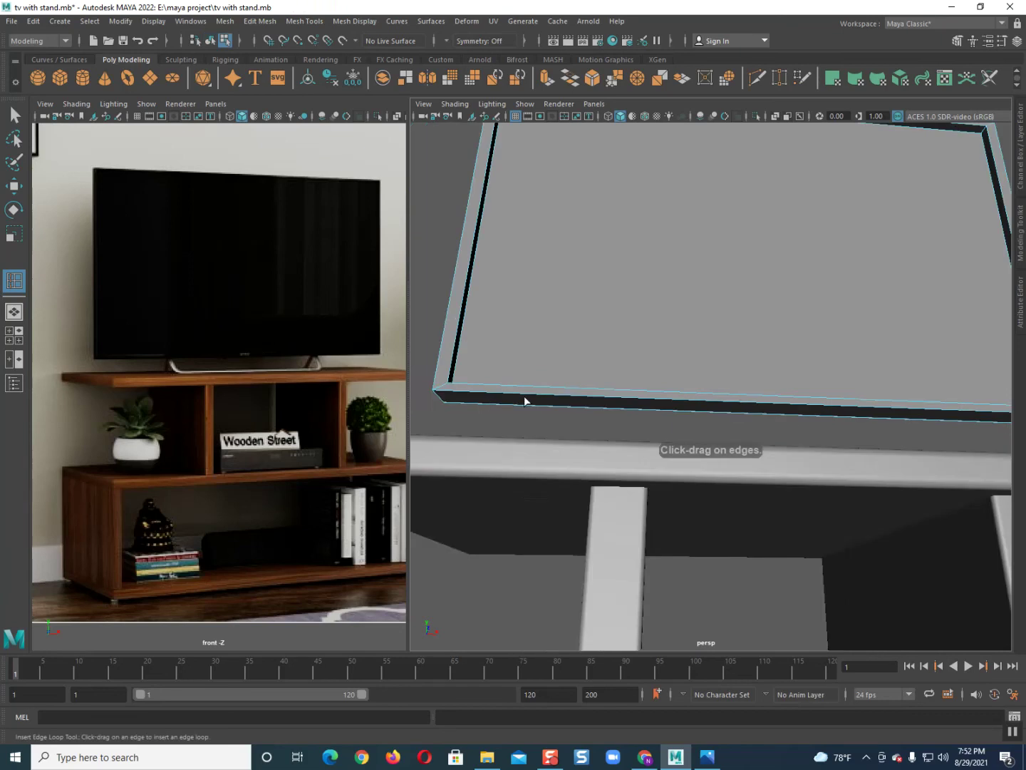
pyautogui.scroll(-2, 754, 412)
pyautogui.keyDown('alt'); pyautogui.moveTo(762, 427); pyautogui.dragTo(742, 444); pyautogui.keyUp('alt')
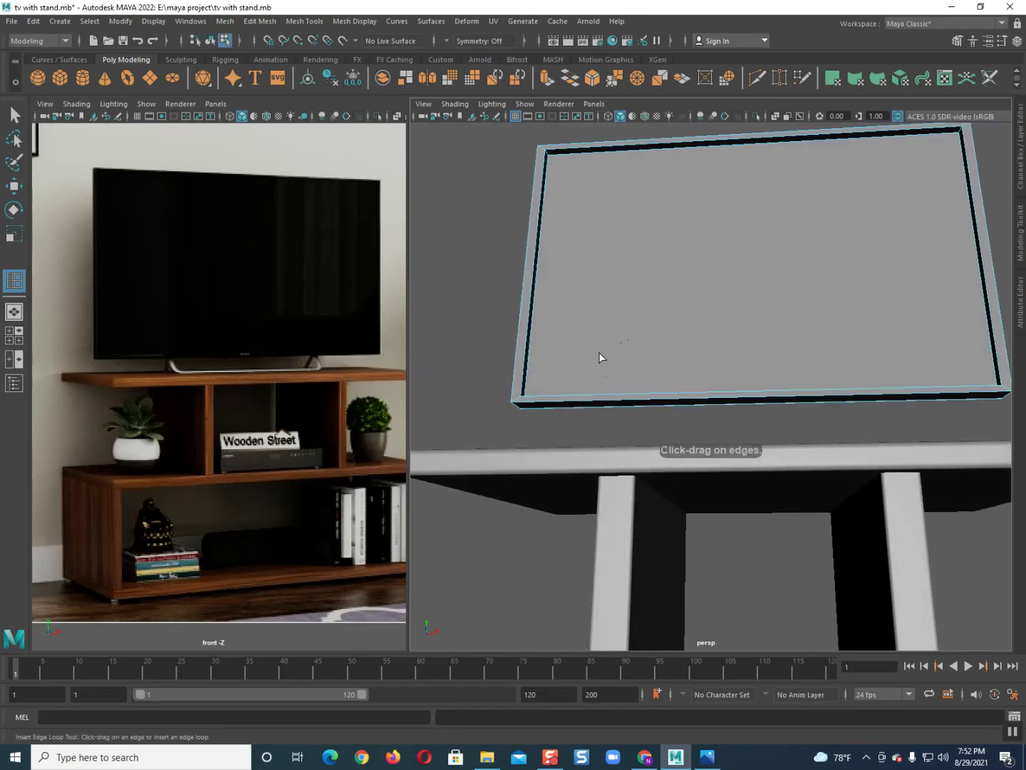
pyautogui.doubleClick(14, 280)
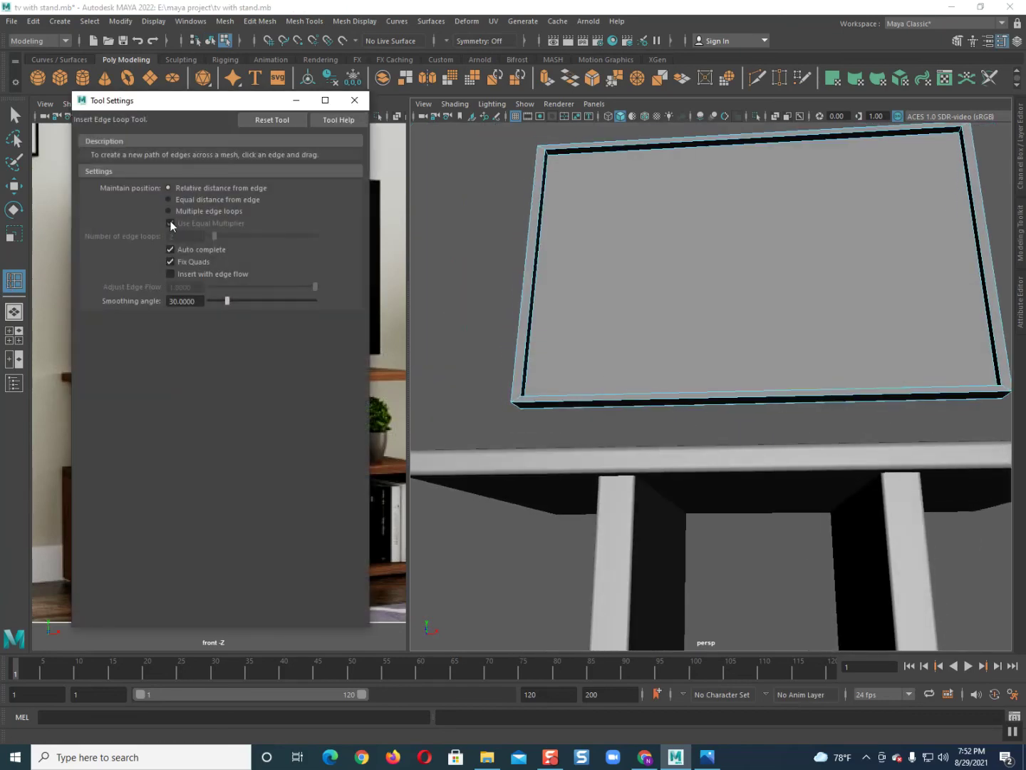
pyautogui.click(169, 212)
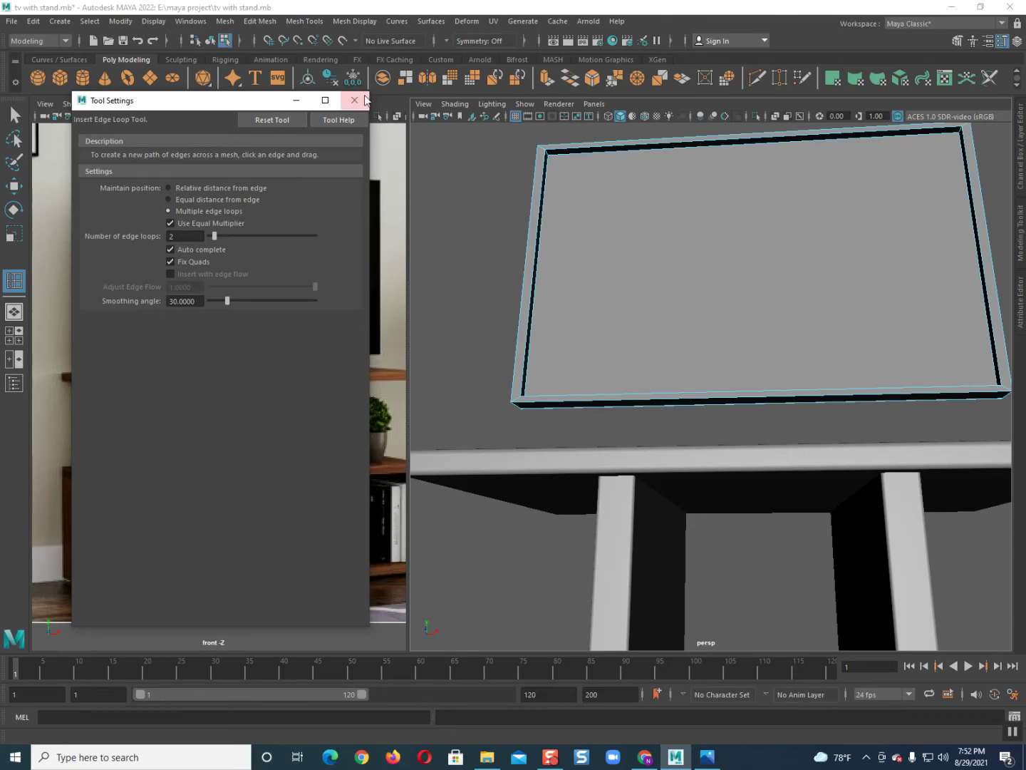
pyautogui.click(355, 99)
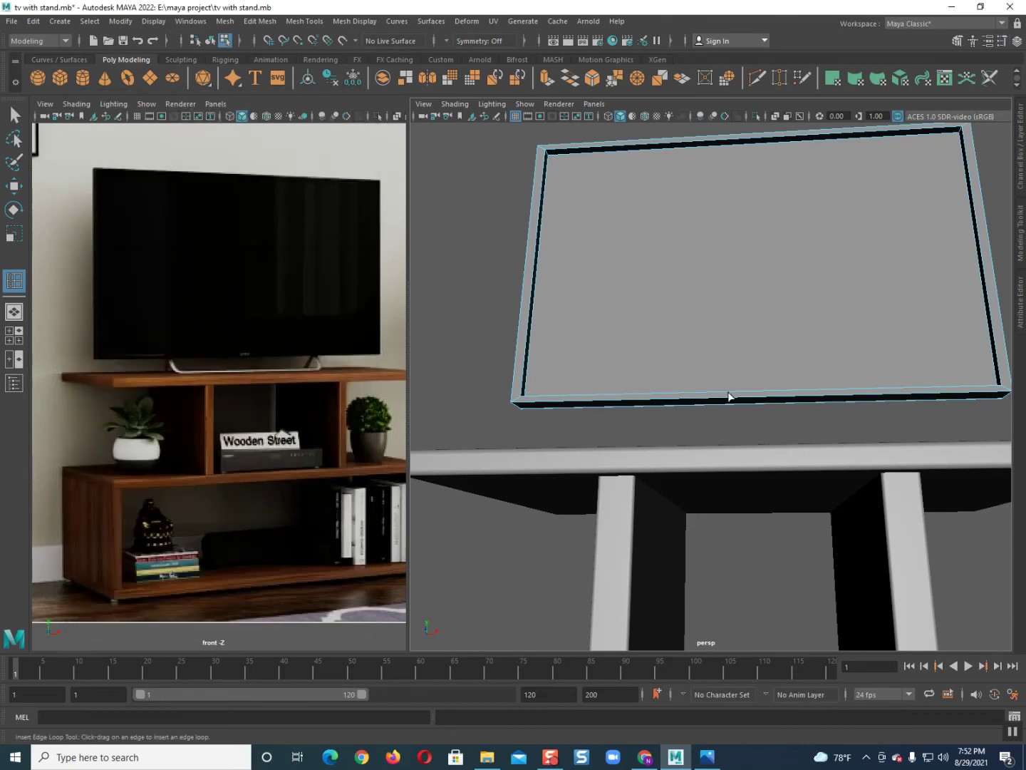
pyautogui.scroll(-2, 727, 396)
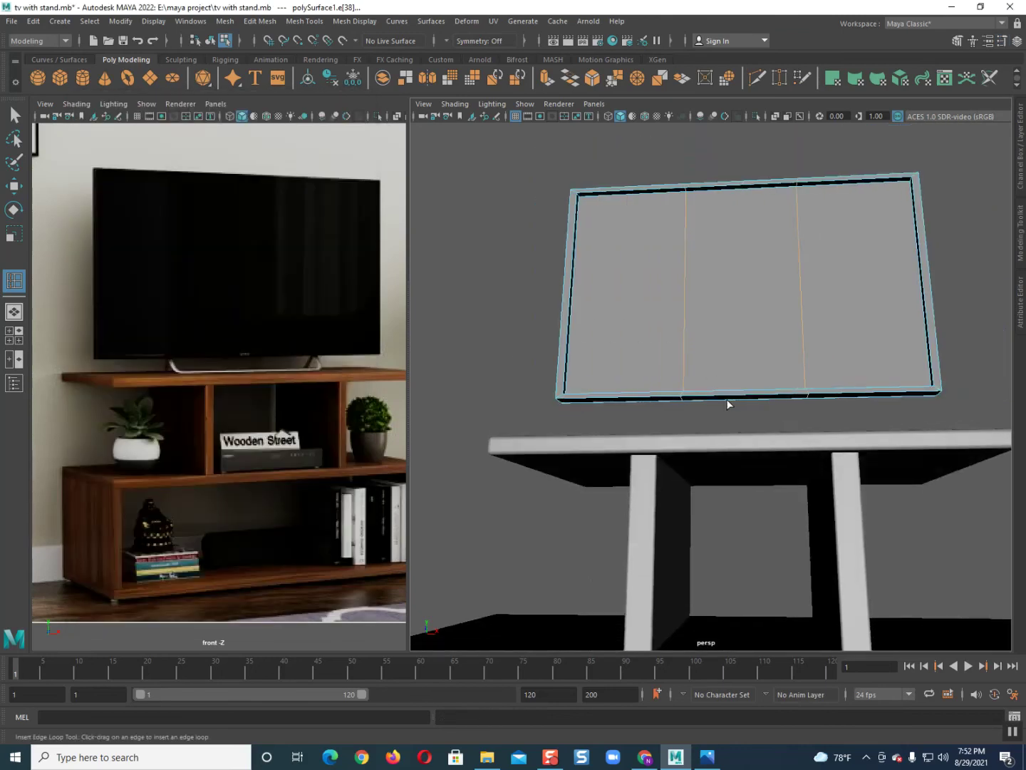
pyautogui.scroll(3, 725, 408)
pyautogui.scroll(2, 724, 400)
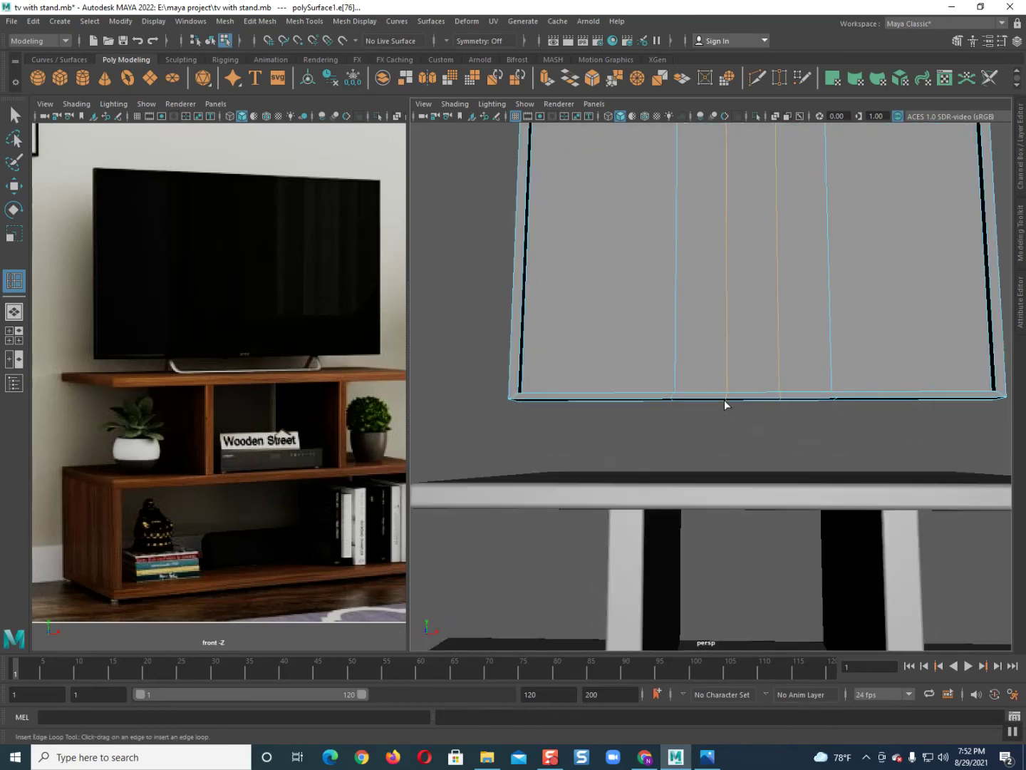
# - Scale the new edge loops apart in X to widen the TV's centre strip
pyautogui.press('r')
pyautogui.moveTo(795, 250)
pyautogui.mouseDown()
pyautogui.moveTo(934, 278)
pyautogui.moveTo(852, 339)
pyautogui.moveTo(891, 356)
pyautogui.moveTo(861, 363)
pyautogui.moveTo(827, 299)
pyautogui.moveTo(914, 348)
pyautogui.moveTo(928, 342)
pyautogui.moveTo(830, 374)
pyautogui.mouseUp()
pyautogui.moveTo(830, 373)
pyautogui.keyDown('alt'); pyautogui.mouseDown(button='right')
pyautogui.moveTo(786, 466)
pyautogui.moveTo(785, 453)
pyautogui.mouseUp(button='right'); pyautogui.keyUp('alt')
# - Select the two bottom strip faces and extrude them downward into short legs
pyautogui.keyDown('alt'); pyautogui.moveTo(786, 453); pyautogui.dragTo(794, 431); pyautogui.keyUp('alt')
pyautogui.moveTo(679, 380); pyautogui.dragTo(660, 485, button='right')
pyautogui.click(648, 503)
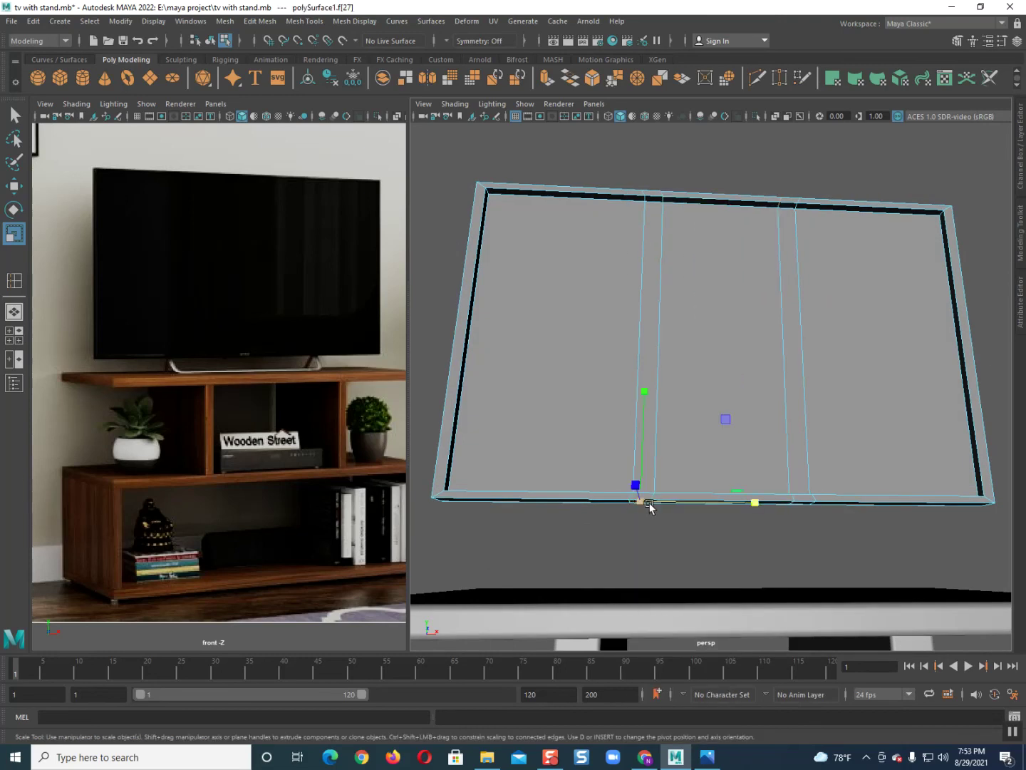
pyautogui.keyDown('shift'); pyautogui.click(805, 508); pyautogui.keyUp('shift')
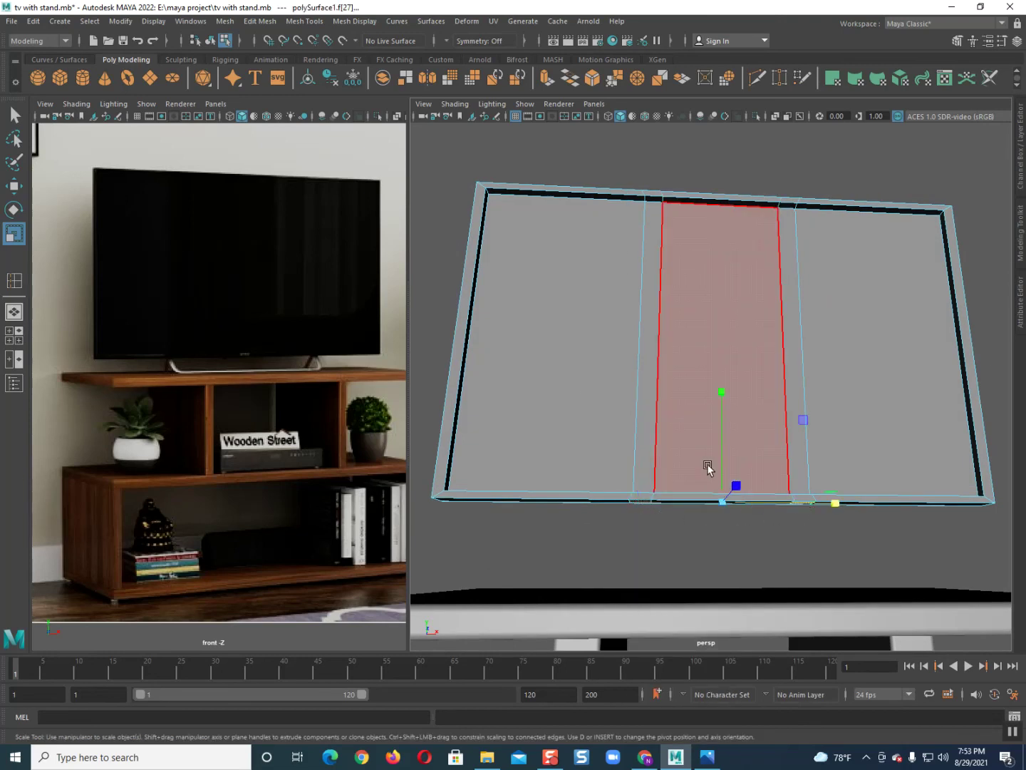
pyautogui.press('w')
pyautogui.scroll(-5, 705, 470)
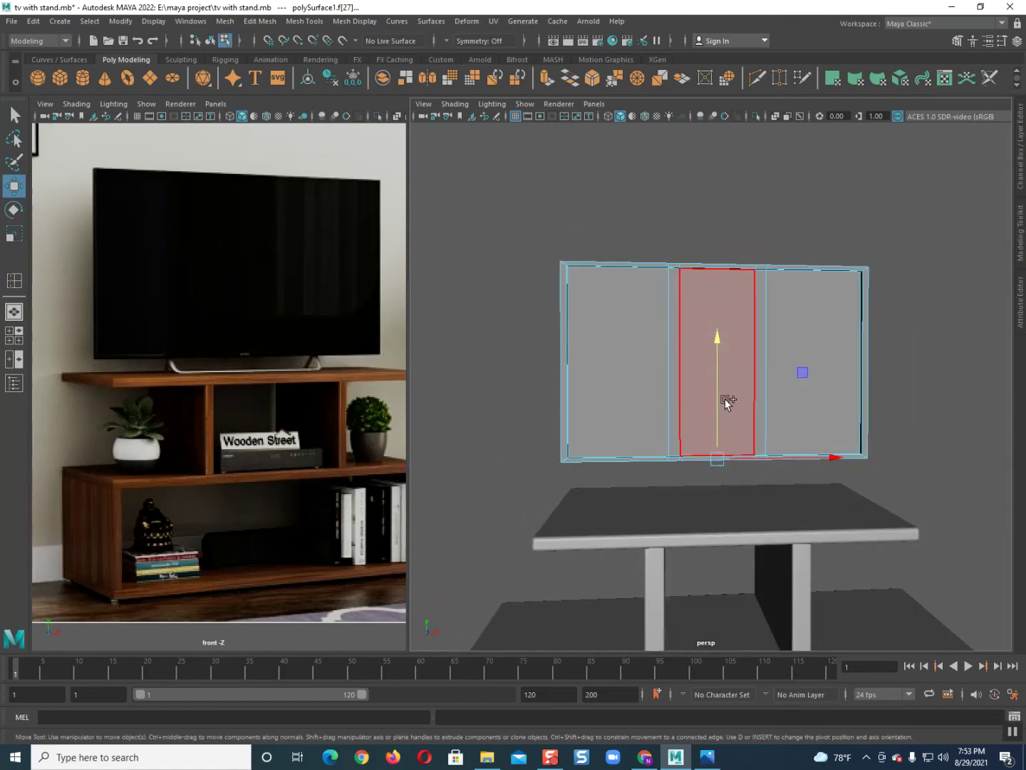
pyautogui.keyDown('shift'); pyautogui.moveTo(715, 392); pyautogui.dragTo(717, 420); pyautogui.keyUp('shift')
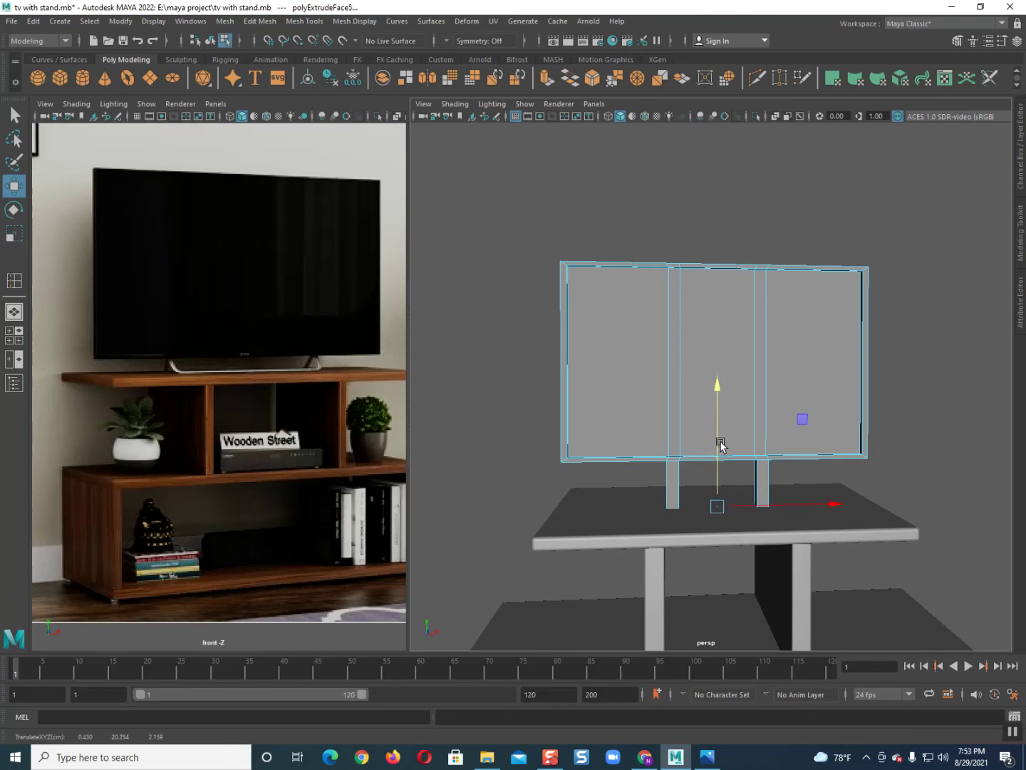
# - Scale the leg faces to splay the legs outward, and delete the TV's three extra vertical edges
pyautogui.press('r')
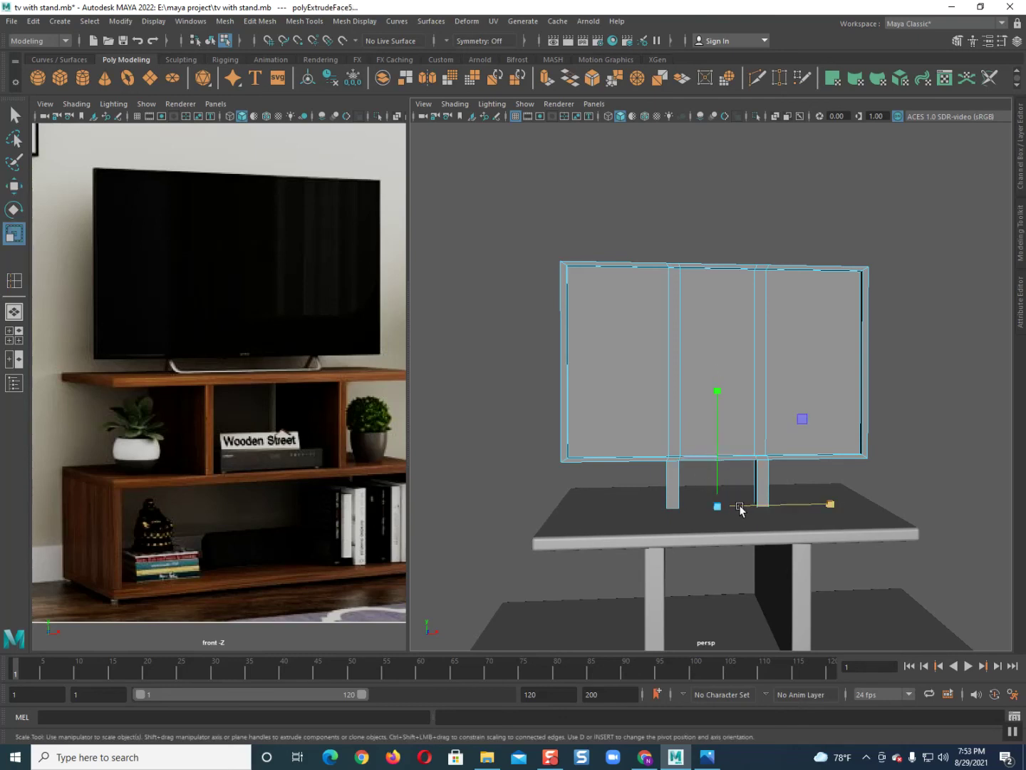
pyautogui.moveTo(740, 507)
pyautogui.mouseDown()
pyautogui.moveTo(789, 538)
pyautogui.moveTo(824, 522)
pyautogui.moveTo(725, 530)
pyautogui.mouseUp()
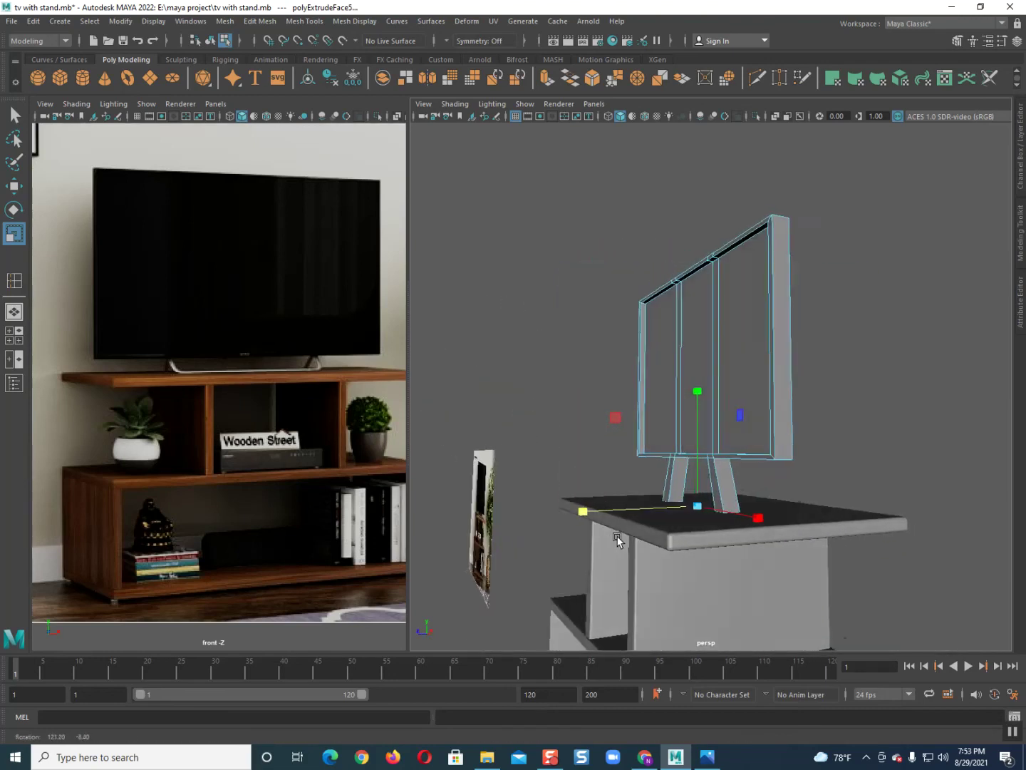
pyautogui.moveTo(658, 361); pyautogui.dragTo(809, 303, button='right')
pyautogui.moveTo(684, 324); pyautogui.dragTo(682, 291, button='right')
pyautogui.click(658, 311)
pyautogui.press('Delete')
pyautogui.click(680, 324)
pyautogui.press('Delete')
pyautogui.click(759, 326)
pyautogui.press('Delete')
# - Return to object selection mode and reframe the view on the whole stand
pyautogui.rightClick(656, 321)
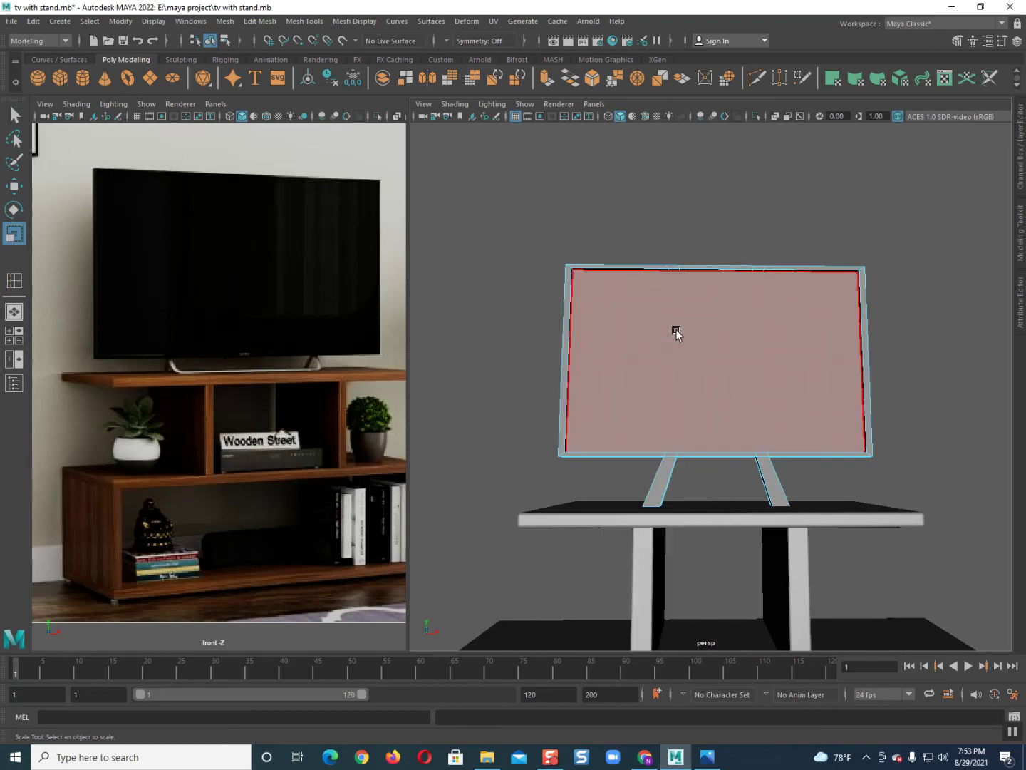
pyautogui.click(669, 332)
pyautogui.keyDown('alt'); pyautogui.moveTo(669, 332); pyautogui.dragTo(702, 326); pyautogui.keyUp('alt')
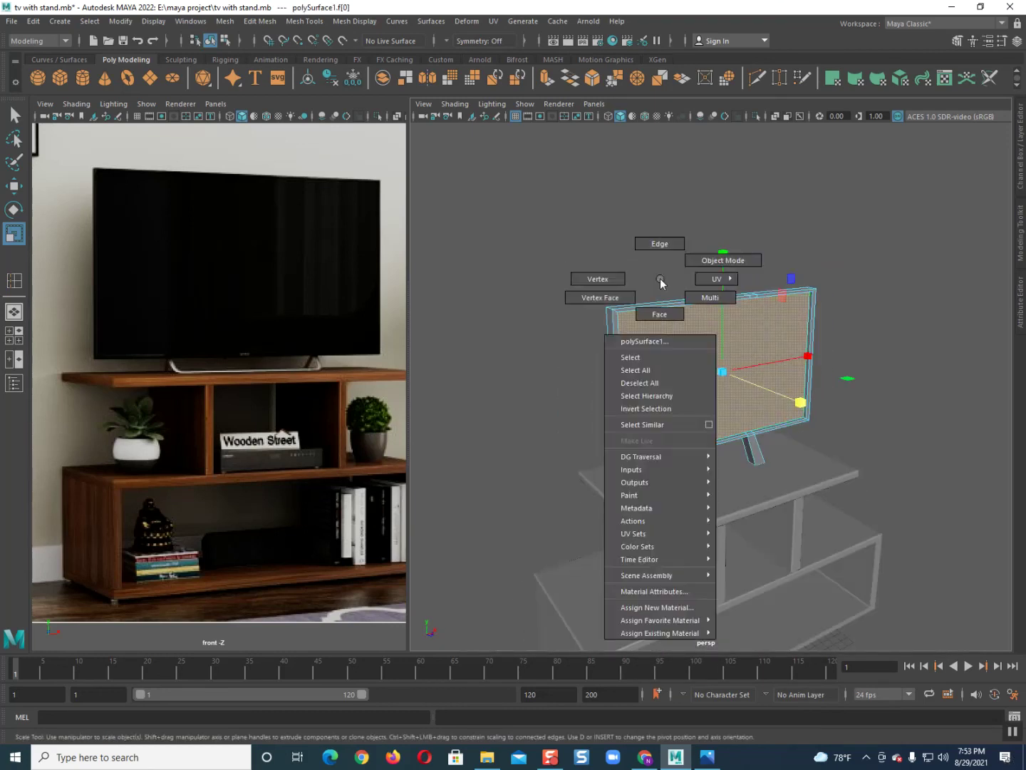
pyautogui.moveTo(701, 327); pyautogui.dragTo(867, 206, button='right')
pyautogui.click(866, 207)
pyautogui.moveTo(780, 312)
pyautogui.keyDown('alt'); pyautogui.mouseDown()
pyautogui.moveTo(776, 365)
pyautogui.moveTo(820, 371)
pyautogui.moveTo(841, 389)
pyautogui.moveTo(706, 426)
pyautogui.mouseUp(); pyautogui.keyUp('alt')
pyautogui.keyDown('alt'); pyautogui.moveTo(706, 426); pyautogui.dragTo(717, 395, button='right'); pyautogui.keyUp('alt')
pyautogui.moveTo(717, 395)
pyautogui.keyDown('alt'); pyautogui.mouseDown()
pyautogui.moveTo(731, 364)
pyautogui.moveTo(702, 394)
pyautogui.moveTo(710, 365)
pyautogui.moveTo(753, 325)
pyautogui.moveTo(719, 405)
pyautogui.moveTo(693, 430)
pyautogui.moveTo(751, 454)
pyautogui.moveTo(753, 538)
pyautogui.moveTo(769, 452)
pyautogui.moveTo(709, 488)
pyautogui.mouseUp(); pyautogui.keyUp('alt')
# - Turn on textured display (6) so the stand shows its wood texture
pyautogui.click(723, 437)
pyautogui.scroll(2, 696, 435)
pyautogui.press('6')
pyautogui.click(618, 374)
pyautogui.scroll(1, 712, 415)
pyautogui.scroll(2, 754, 538)
pyautogui.click(727, 426)
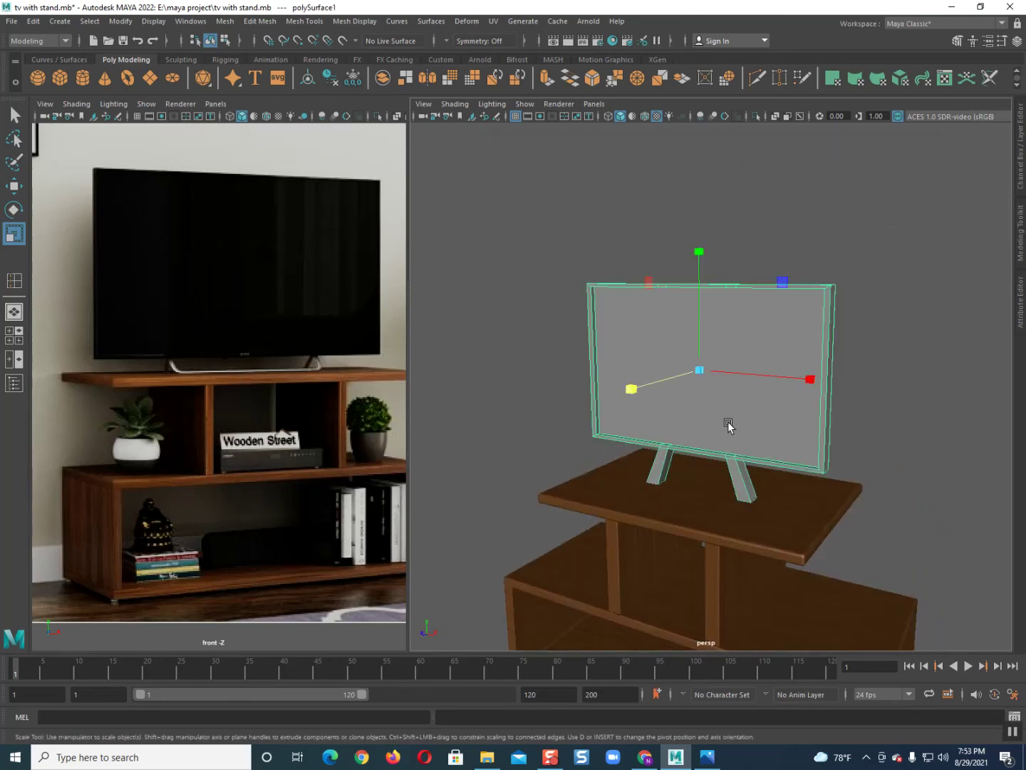
pyautogui.scroll(2, 771, 368)
# - Assign the TV a new Phong E material with a near-black colour
pyautogui.rightClick(759, 345)
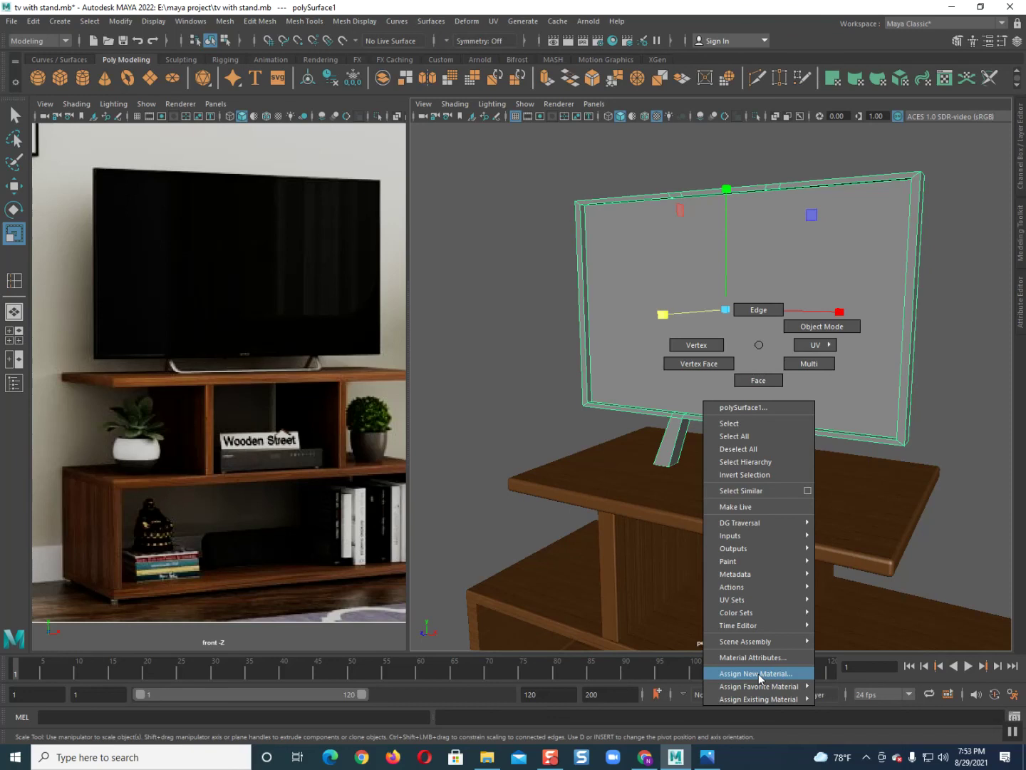
pyautogui.click(757, 674)
pyautogui.click(490, 387)
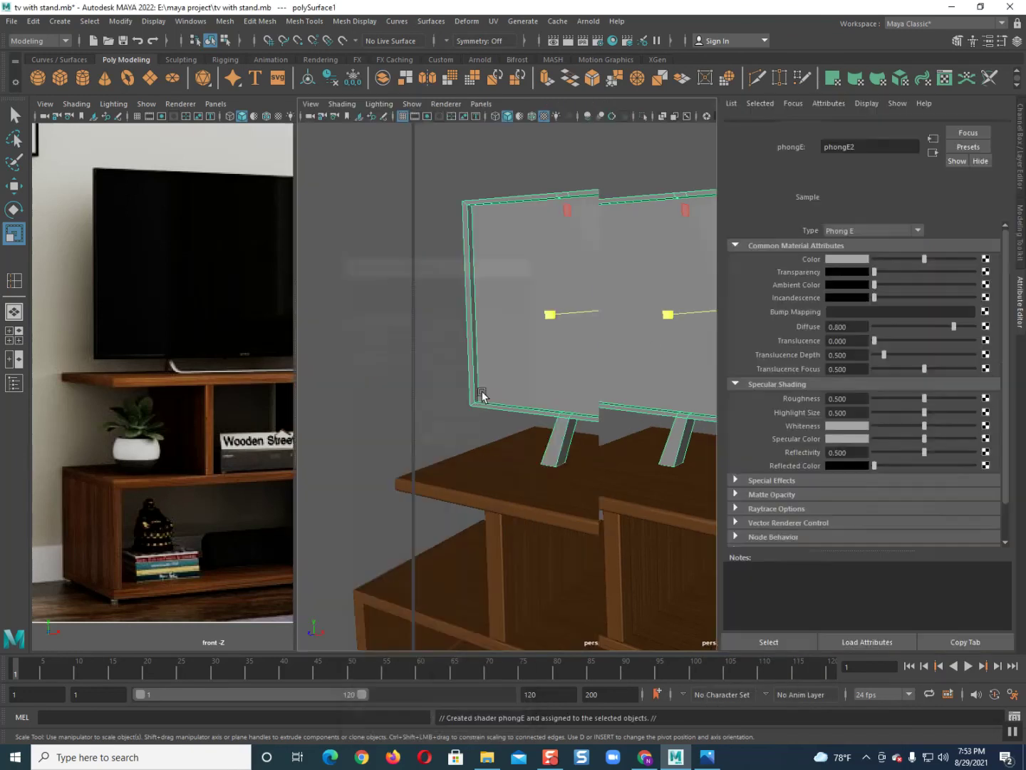
pyautogui.click(843, 271)
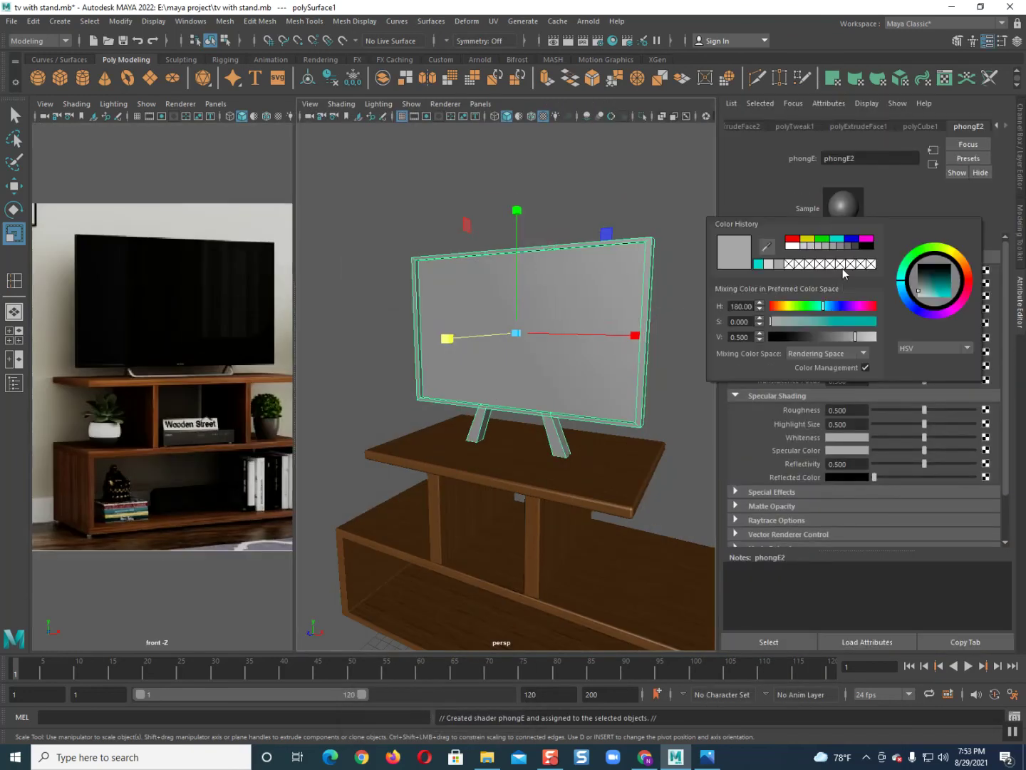
pyautogui.click(869, 246)
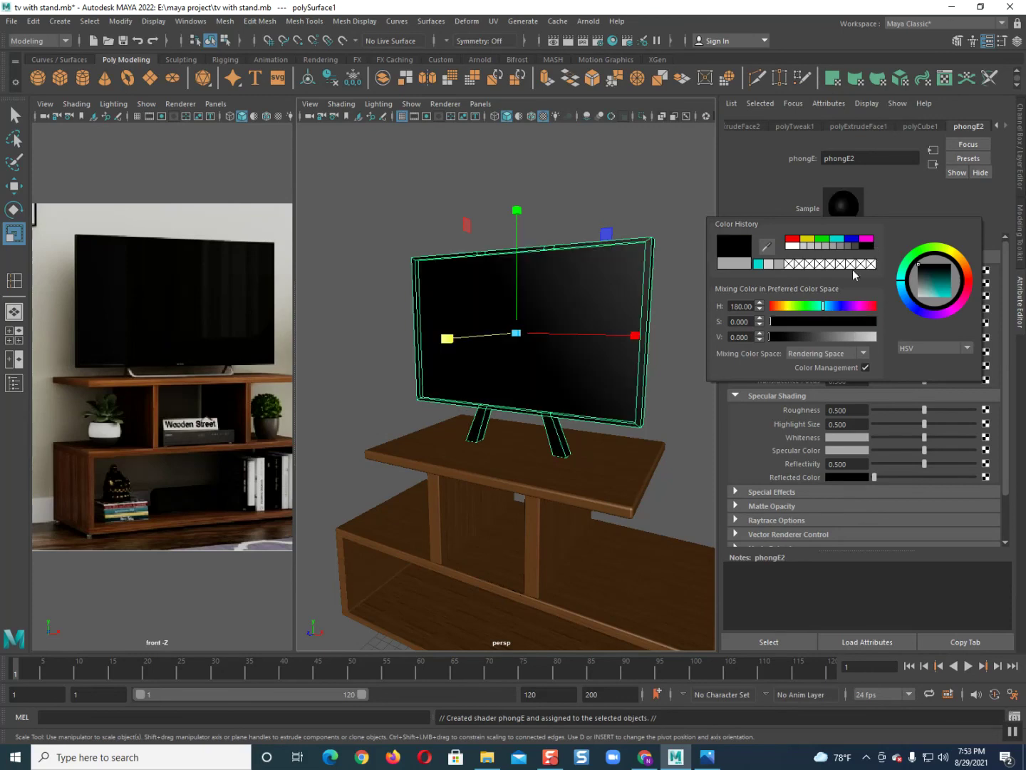
pyautogui.click(788, 335)
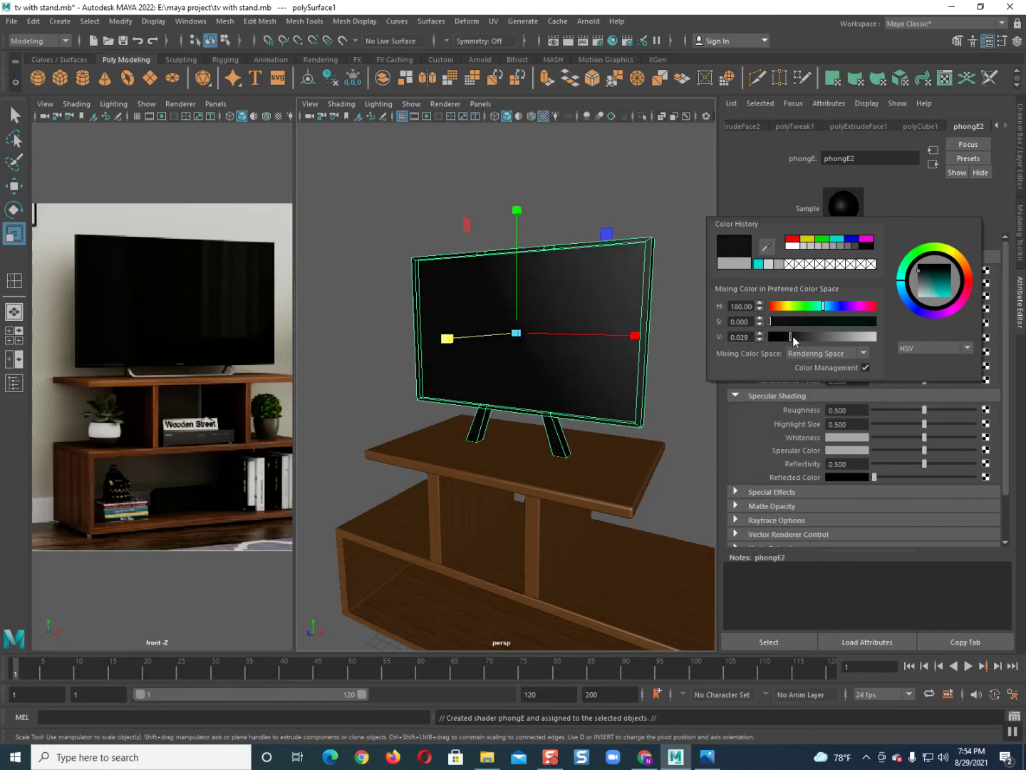
# - Give the small block behind the TV the same black material
pyautogui.moveTo(537, 317)
pyautogui.keyDown('alt'); pyautogui.mouseDown()
pyautogui.moveTo(534, 335)
pyautogui.moveTo(589, 326)
pyautogui.mouseUp(); pyautogui.keyUp('alt')
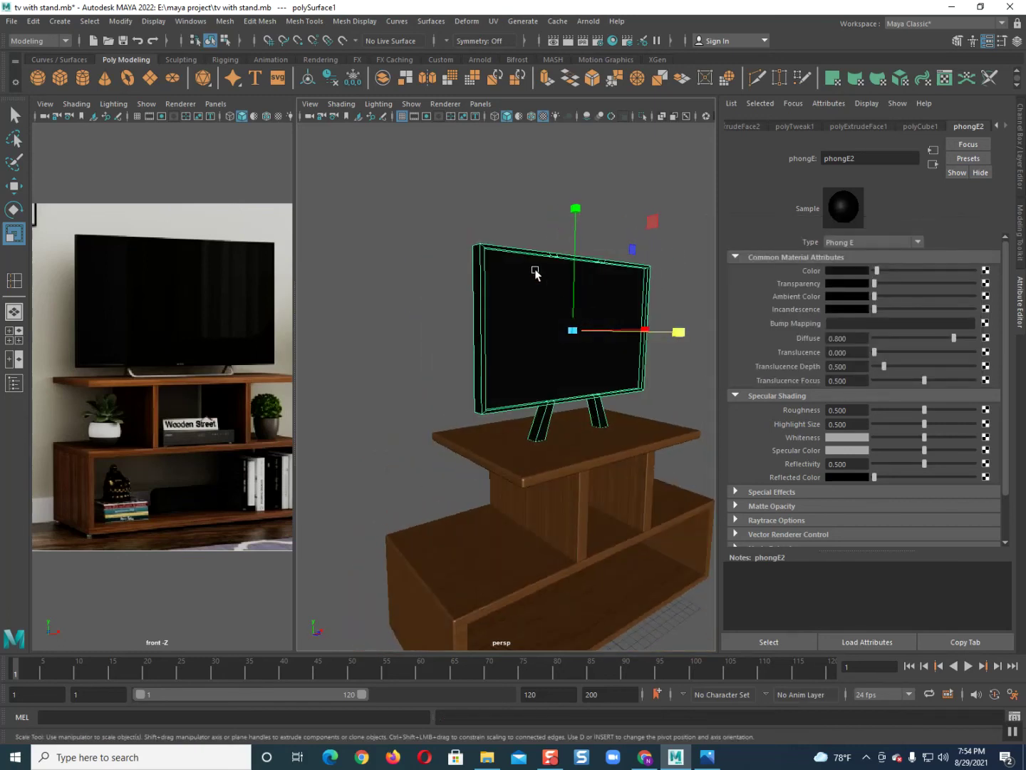
pyautogui.click(518, 274)
pyautogui.moveTo(518, 274)
pyautogui.keyDown('alt'); pyautogui.mouseDown()
pyautogui.moveTo(596, 351)
pyautogui.moveTo(642, 356)
pyautogui.moveTo(560, 347)
pyautogui.mouseUp(); pyautogui.keyUp('alt')
pyautogui.scroll(3, 609, 349)
pyautogui.click(574, 346)
pyautogui.moveTo(558, 343); pyautogui.dragTo(554, 677, button='right')
pyautogui.click(640, 715)
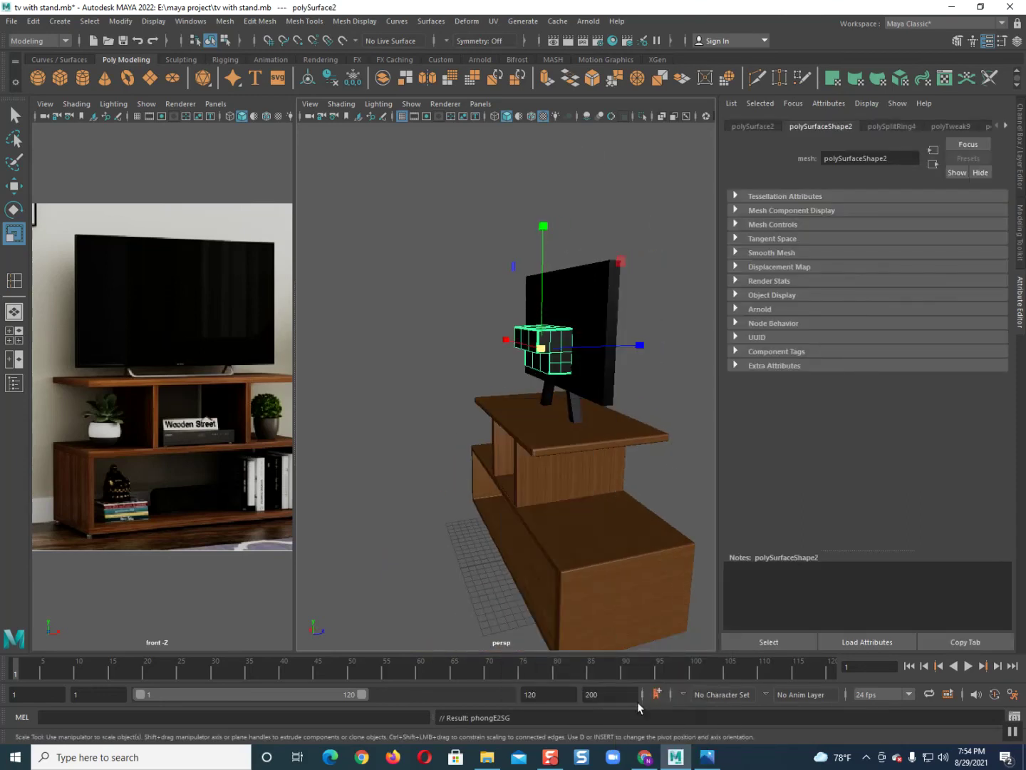
pyautogui.click(446, 439)
pyautogui.moveTo(446, 439)
pyautogui.keyDown('alt'); pyautogui.mouseDown()
pyautogui.moveTo(588, 470)
pyautogui.moveTo(497, 473)
pyautogui.mouseUp(); pyautogui.keyUp('alt')
# - Assign the TV's front screen face a new grey Phong E material
pyautogui.click(533, 342)
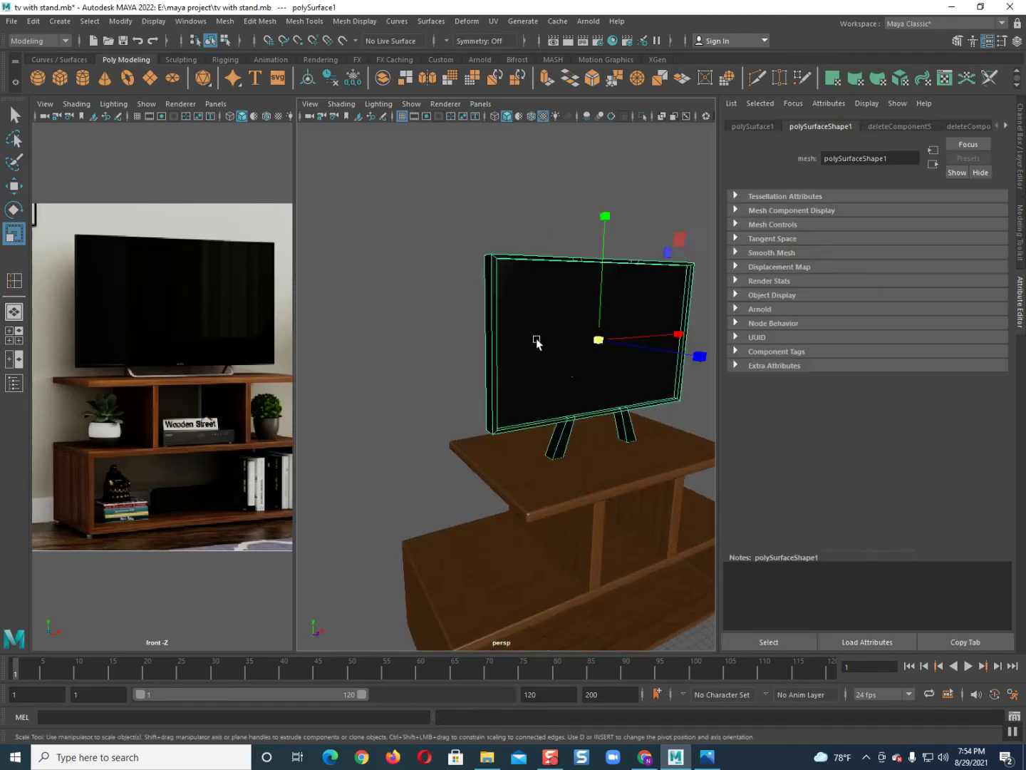
pyautogui.keyDown('alt'); pyautogui.moveTo(535, 341); pyautogui.dragTo(523, 363); pyautogui.keyUp('alt')
pyautogui.moveTo(518, 331); pyautogui.dragTo(518, 367, button='right')
pyautogui.click(519, 335)
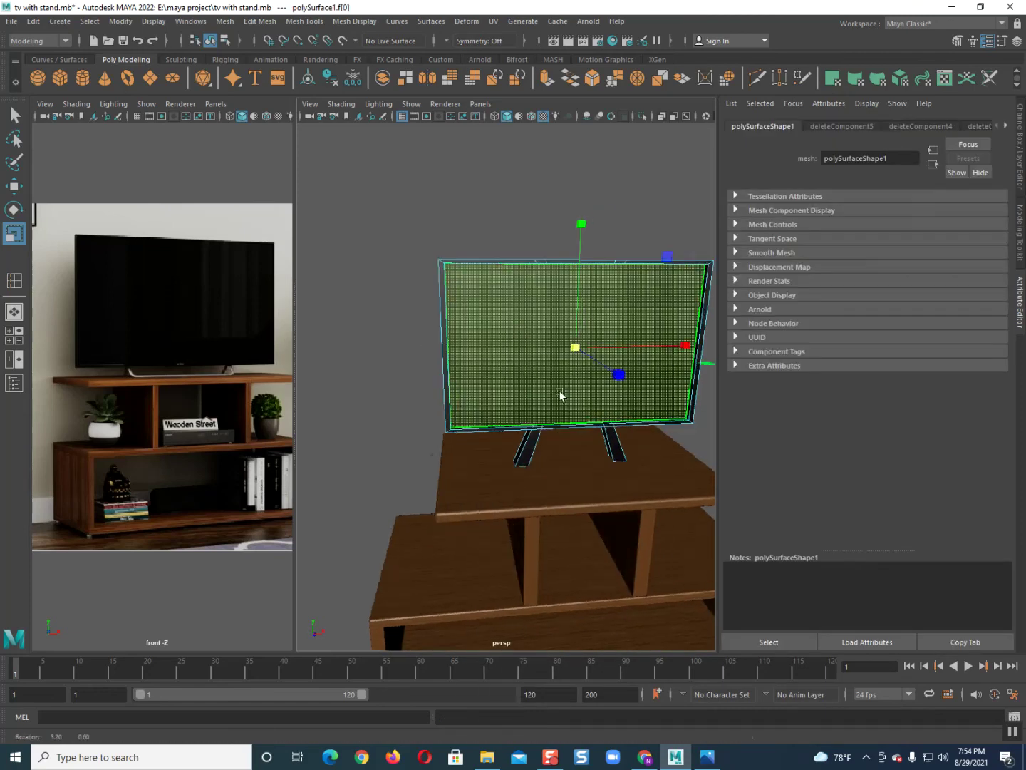
pyautogui.keyDown('alt'); pyautogui.moveTo(560, 395); pyautogui.dragTo(491, 339); pyautogui.keyUp('alt')
pyautogui.moveTo(491, 339); pyautogui.dragTo(514, 670, button='right')
pyautogui.click(485, 394)
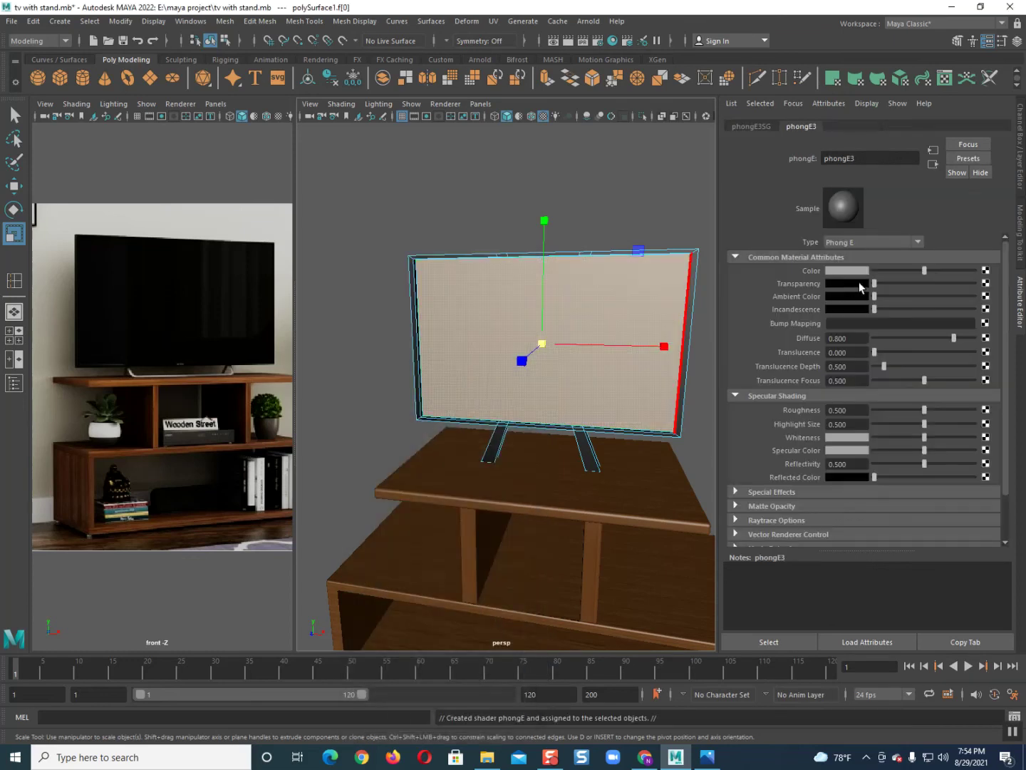
pyautogui.click(856, 278)
pyautogui.click(771, 263)
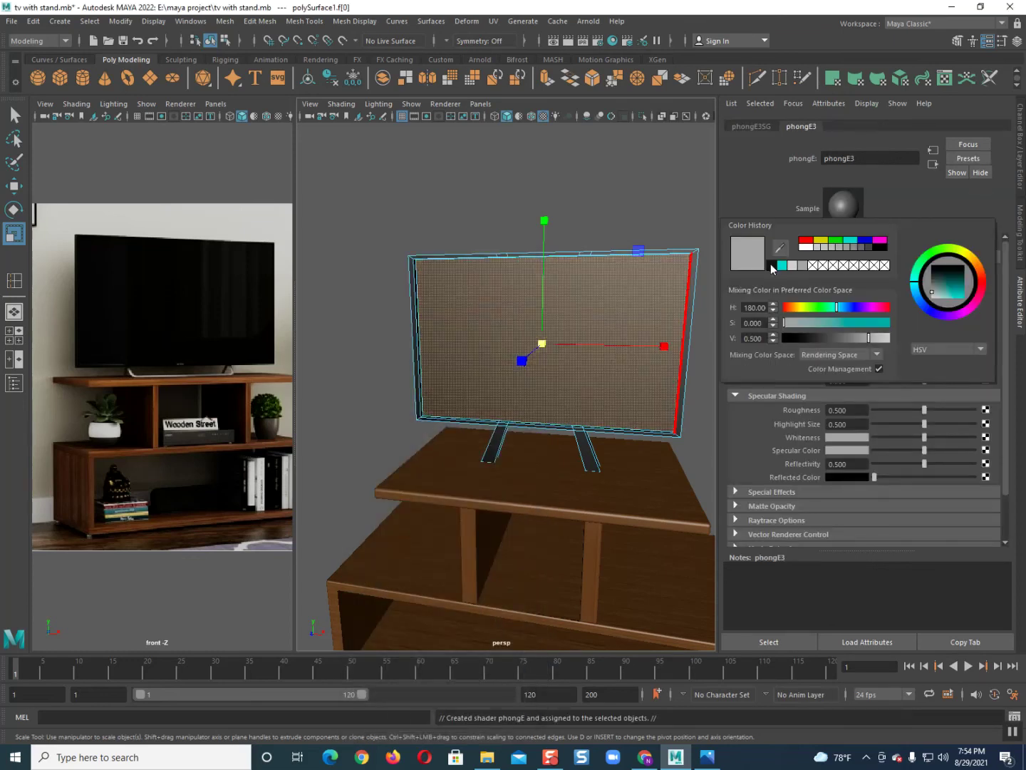
pyautogui.moveTo(808, 342); pyautogui.dragTo(830, 337)
pyautogui.moveTo(577, 279); pyautogui.dragTo(591, 204, button='right')
pyautogui.click(591, 205)
pyautogui.scroll(-5, 575, 328)
# - Close the Attribute Editor and show a single perspective view of the TV and stand
pyautogui.keyDown('alt'); pyautogui.moveTo(574, 329); pyautogui.dragTo(639, 334); pyautogui.keyUp('alt')
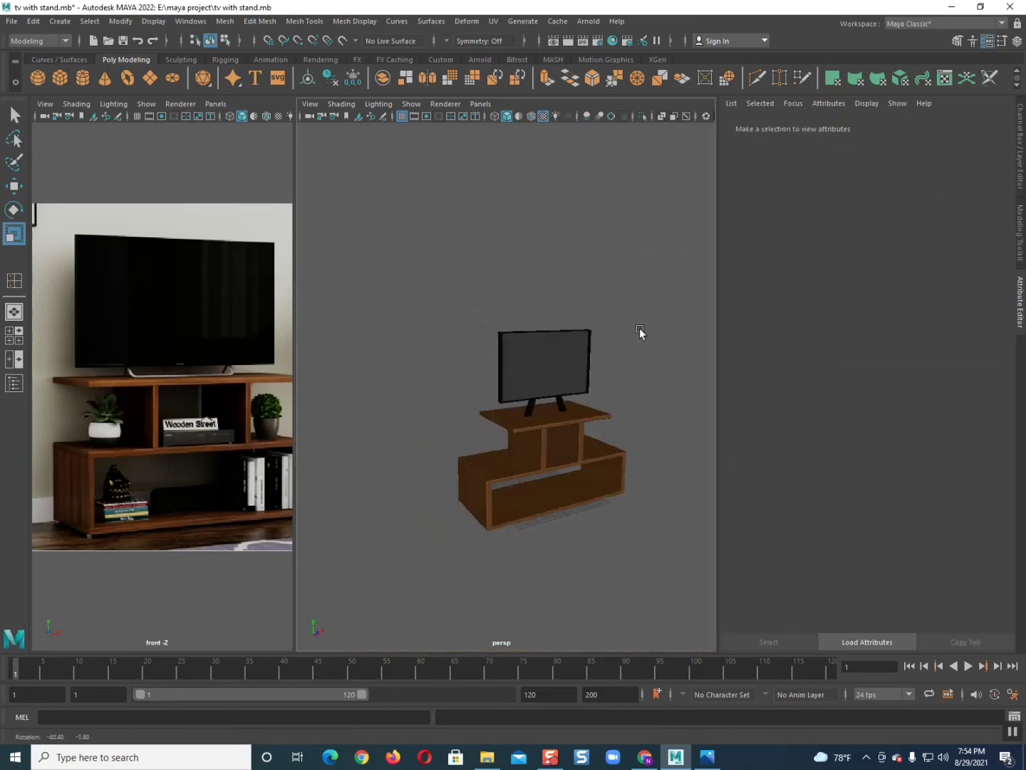
pyautogui.scroll(6, 602, 366)
pyautogui.scroll(1, 582, 375)
pyautogui.scroll(-4, 583, 375)
pyautogui.keyDown('alt'); pyautogui.moveTo(521, 420); pyautogui.dragTo(488, 408); pyautogui.keyUp('alt')
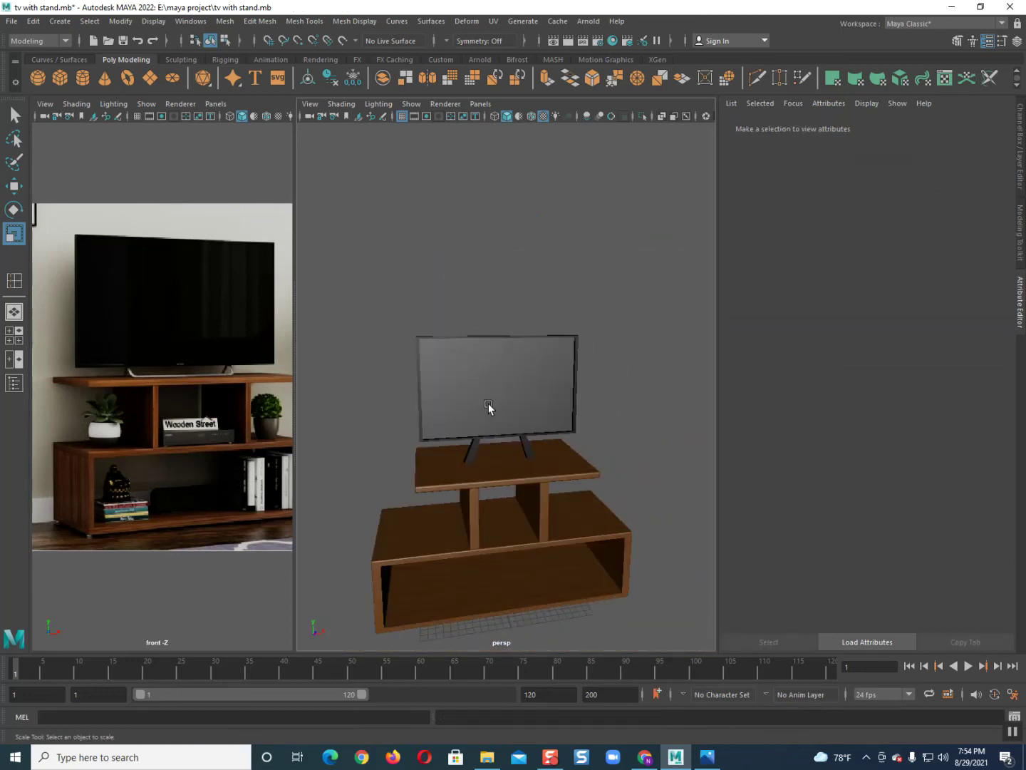
pyautogui.scroll(-3, 529, 340)
pyautogui.click(1020, 302)
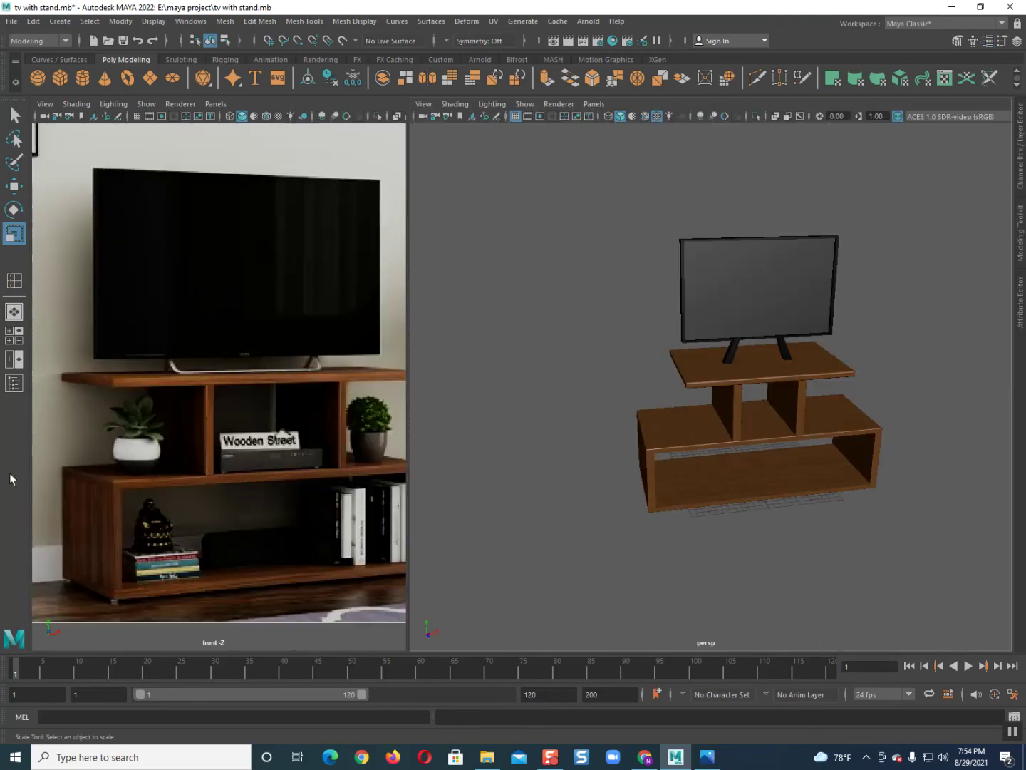
pyautogui.click(14, 311)
pyautogui.keyDown('alt'); pyautogui.moveTo(424, 414); pyautogui.dragTo(432, 474); pyautogui.keyUp('alt')
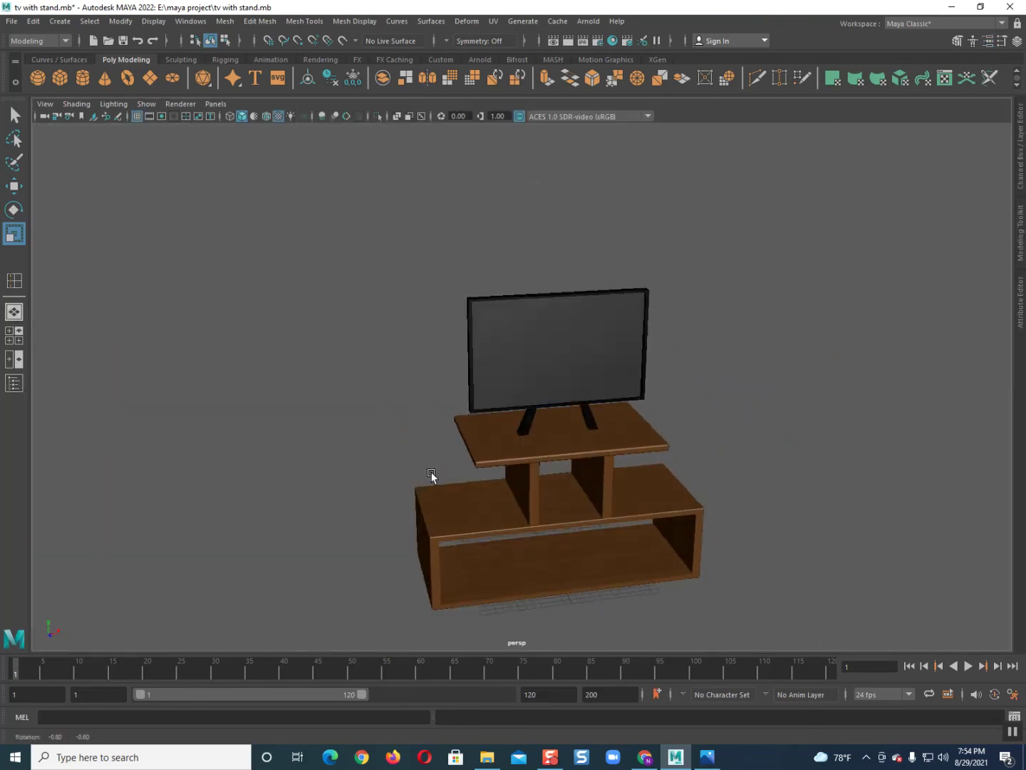
pyautogui.scroll(3, 456, 456)
pyautogui.moveTo(484, 443)
pyautogui.keyDown('alt'); pyautogui.mouseDown()
pyautogui.moveTo(600, 449)
pyautogui.moveTo(488, 435)
pyautogui.moveTo(503, 383)
pyautogui.moveTo(621, 419)
pyautogui.moveTo(628, 474)
pyautogui.moveTo(605, 460)
pyautogui.mouseUp(); pyautogui.keyUp('alt')
pyautogui.scroll(-2, 600, 449)
pyautogui.scroll(1, 510, 414)
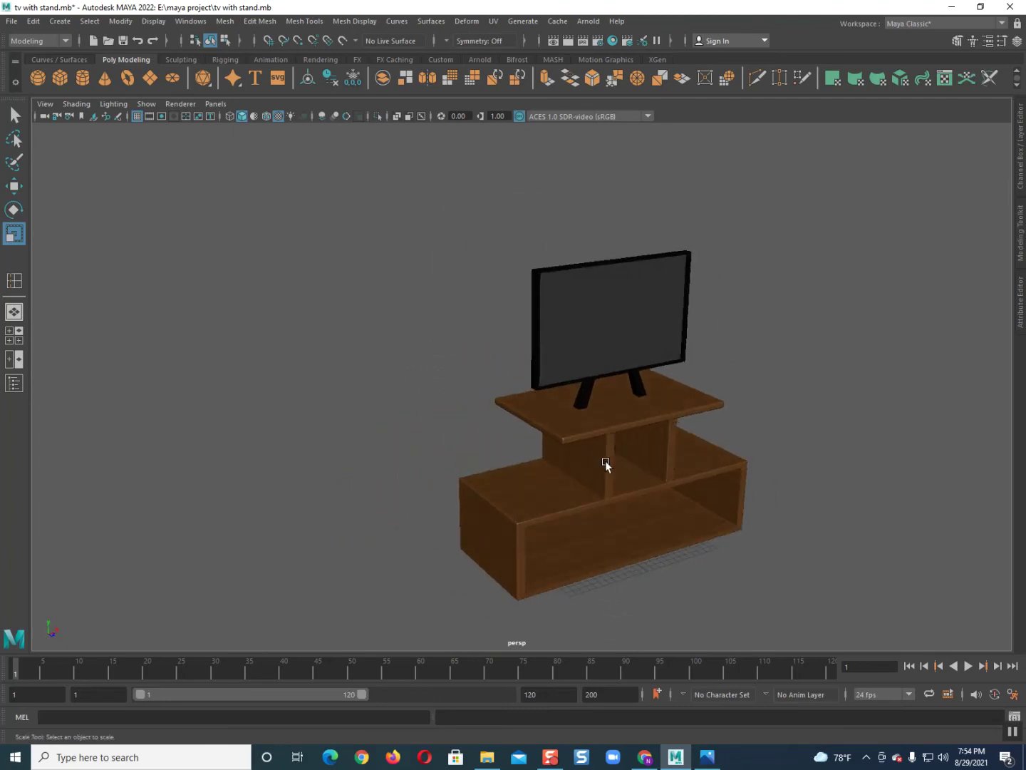
# - Save the scene as 'tv with stand.mb', then orbit and frame all objects
pyautogui.hotkey('ctrl', 's')
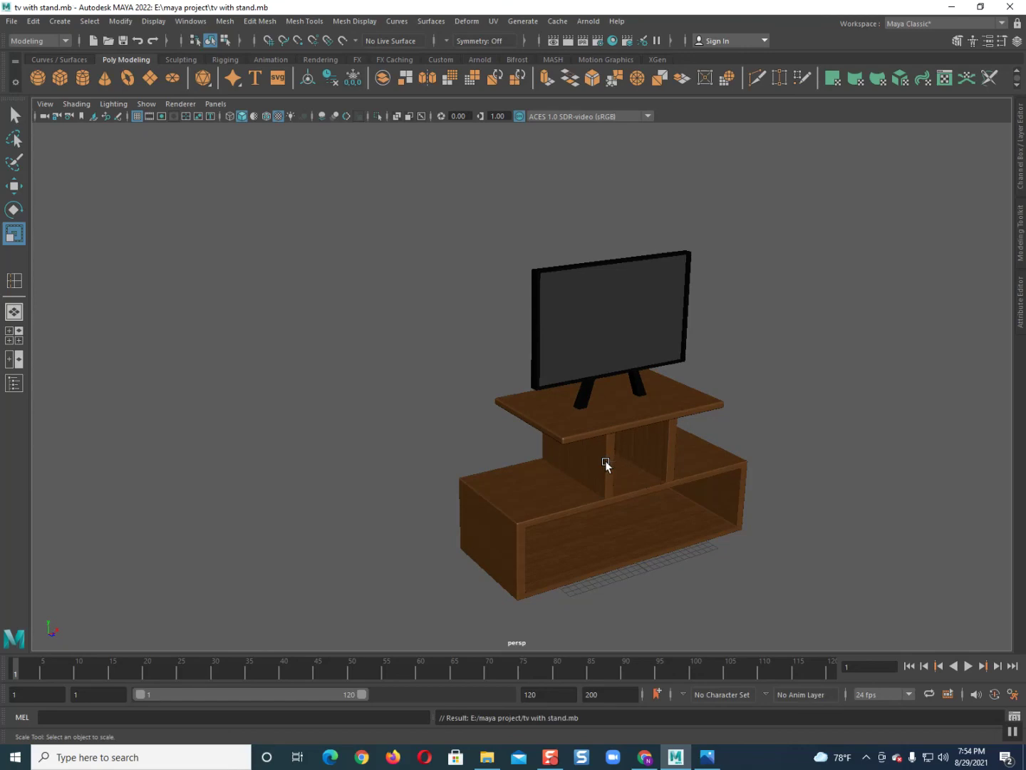
pyautogui.moveTo(610, 456)
pyautogui.keyDown('alt'); pyautogui.mouseDown()
pyautogui.moveTo(555, 460)
pyautogui.moveTo(485, 440)
pyautogui.mouseUp(); pyautogui.keyUp('alt')
pyautogui.keyDown('alt'); pyautogui.moveTo(486, 439); pyautogui.dragTo(516, 438, button='right'); pyautogui.keyUp('alt')
pyautogui.moveTo(516, 439)
pyautogui.keyDown('alt'); pyautogui.mouseDown()
pyautogui.moveTo(502, 459)
pyautogui.moveTo(522, 453)
pyautogui.moveTo(564, 474)
pyautogui.mouseUp(); pyautogui.keyUp('alt')
pyautogui.keyDown('alt'); pyautogui.moveTo(563, 474); pyautogui.dragTo(588, 467, button='middle'); pyautogui.keyUp('alt')
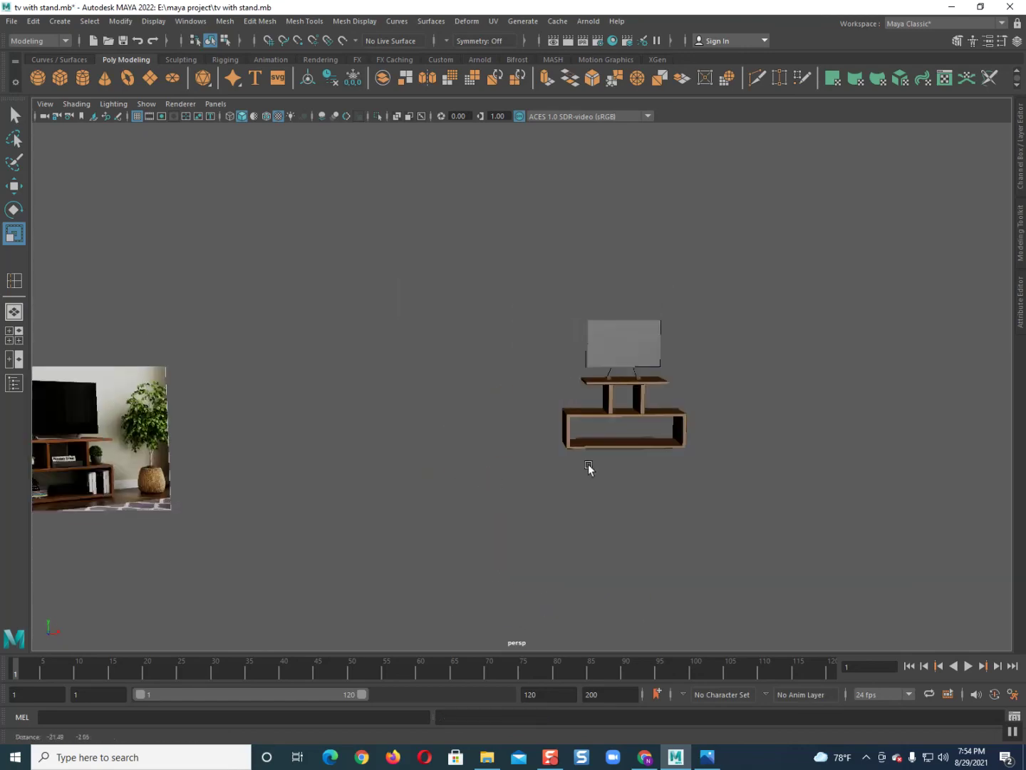
pyautogui.press('a')
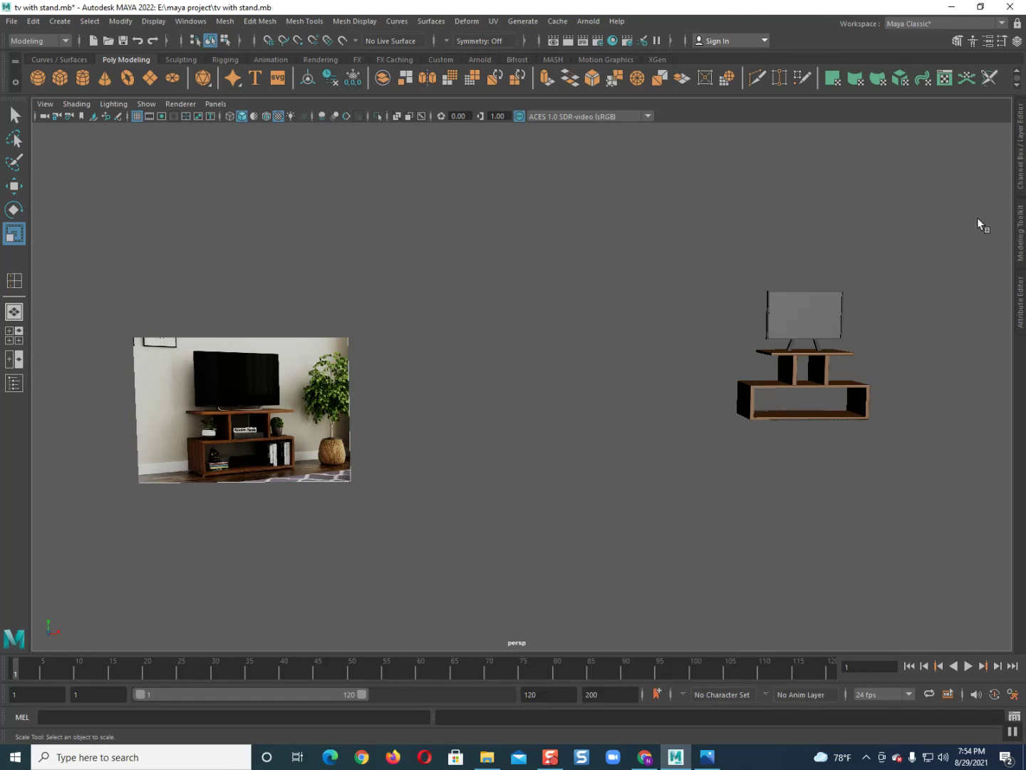
# - Delete the reference photo image plane and its image_layer display layer
pyautogui.click(1021, 175)
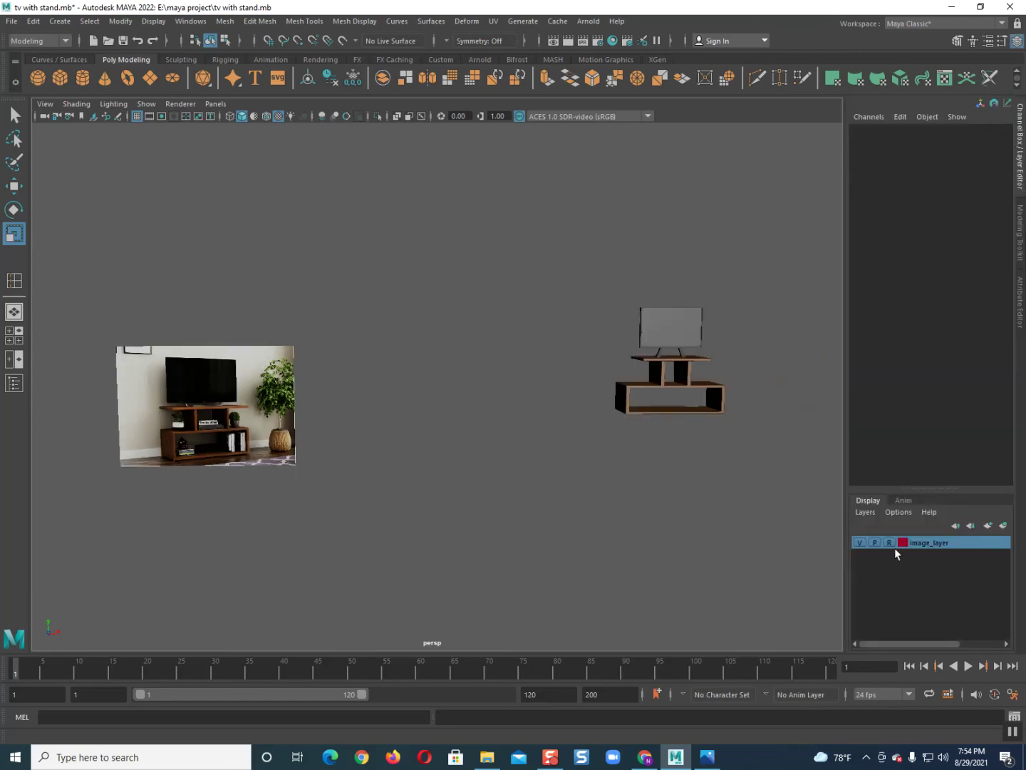
pyautogui.click(217, 427)
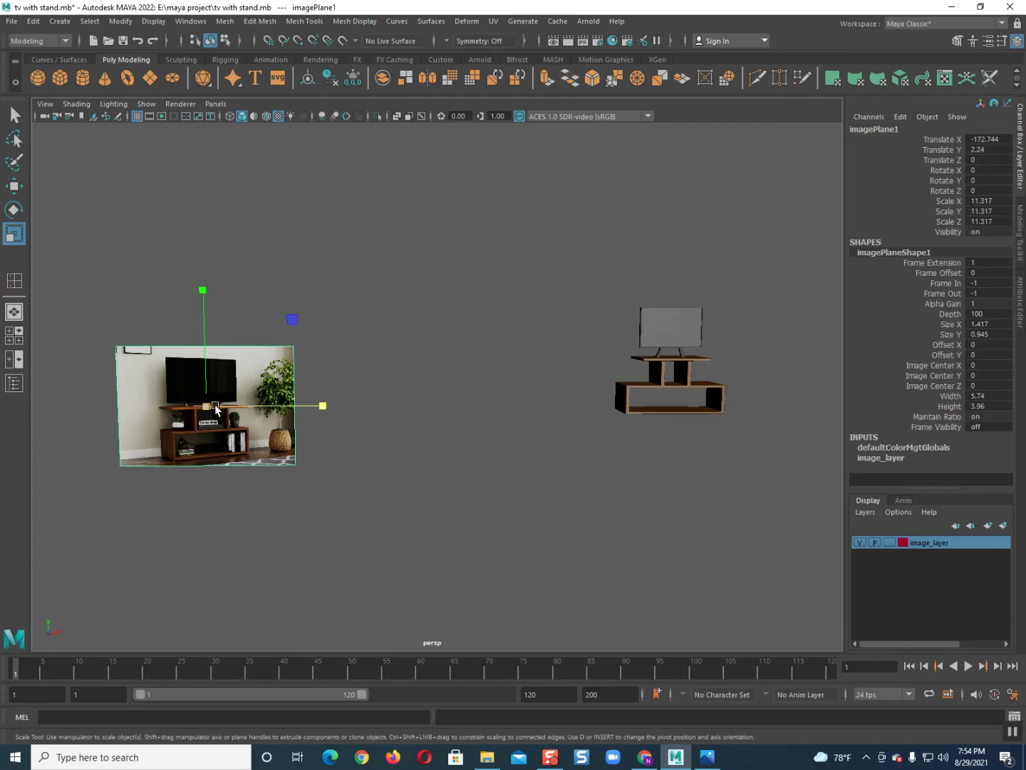
pyautogui.press('Delete')
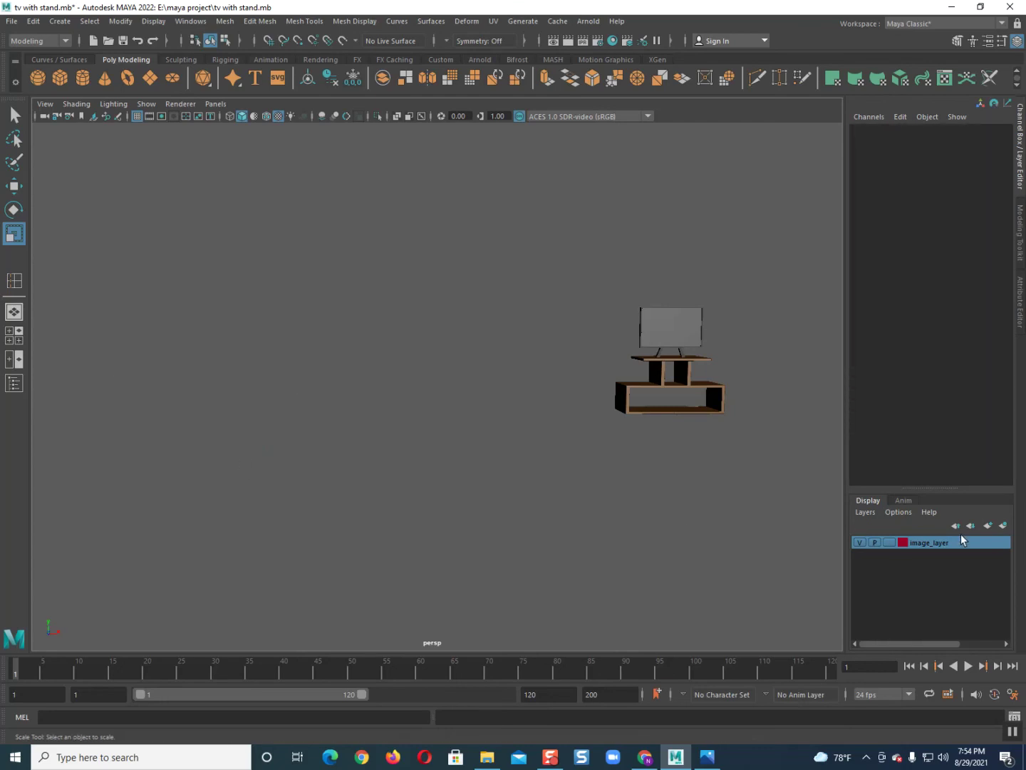
pyautogui.rightClick(927, 542)
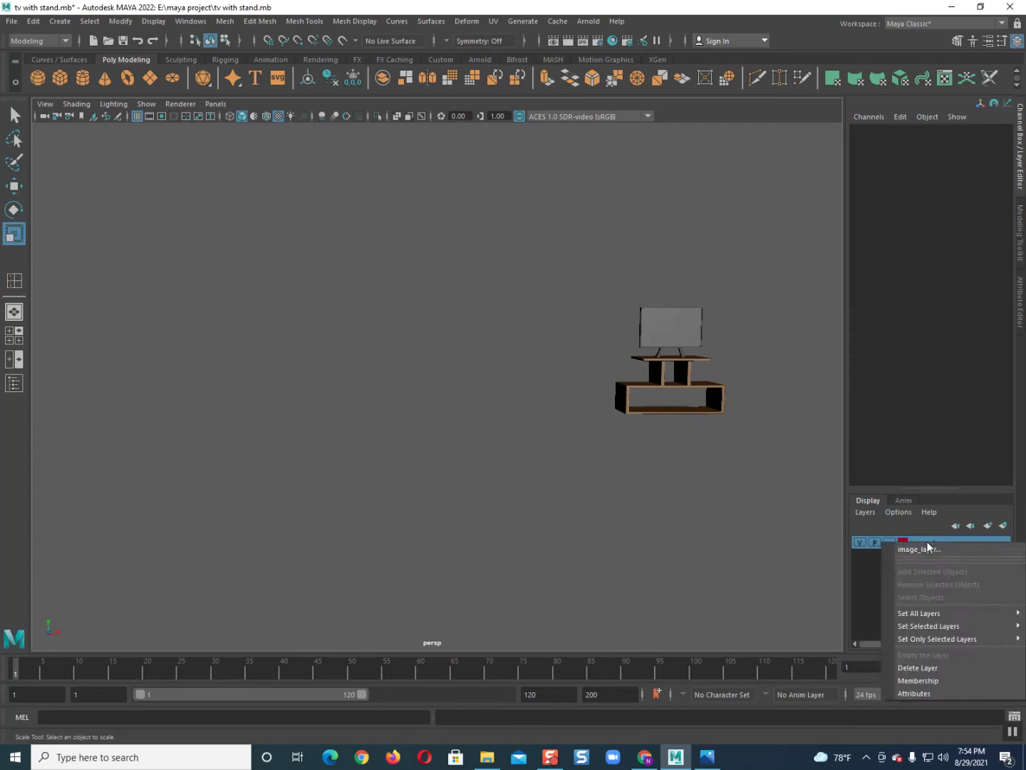
pyautogui.click(921, 669)
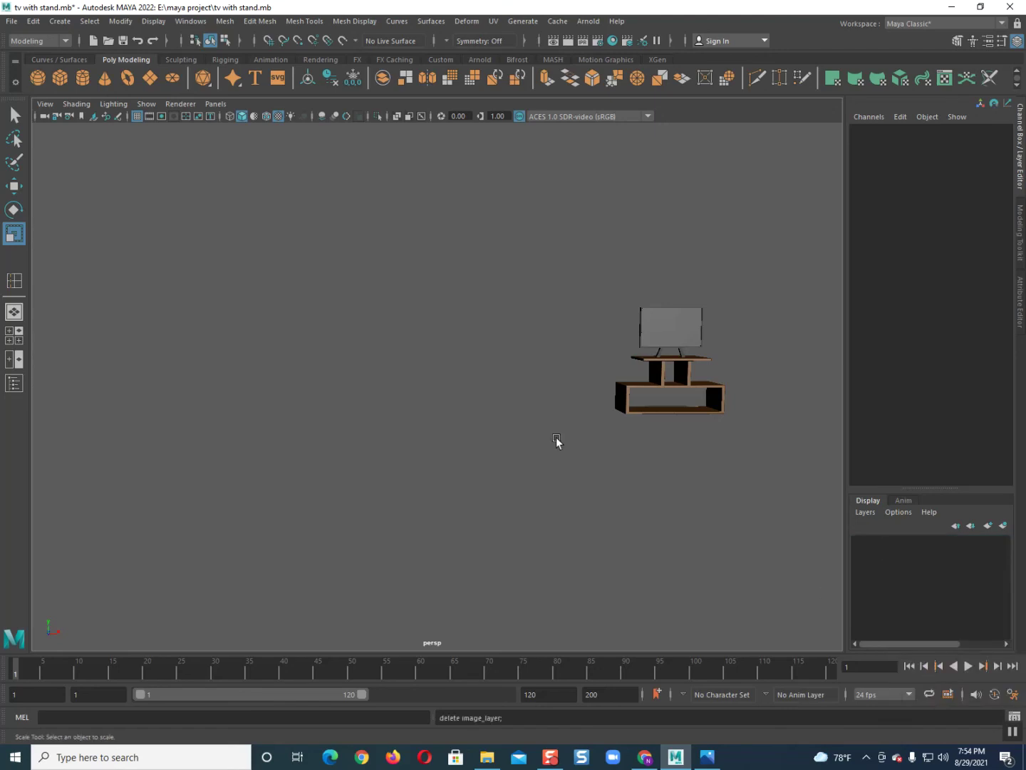
# - Frame the TV and stand and orbit around to inspect the TV
pyautogui.moveTo(502, 272); pyautogui.dragTo(763, 479)
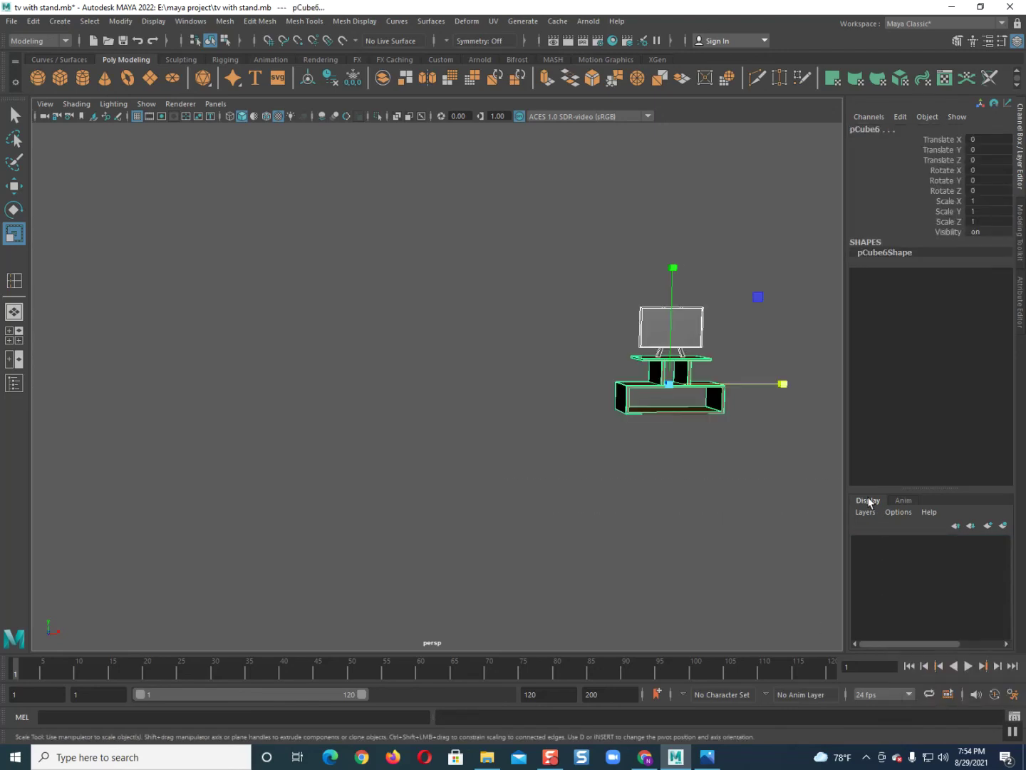
pyautogui.press('f')
pyautogui.click(629, 426)
pyautogui.scroll(-3, 400, 353)
pyautogui.keyDown('alt'); pyautogui.moveTo(401, 352); pyautogui.dragTo(531, 407); pyautogui.keyUp('alt')
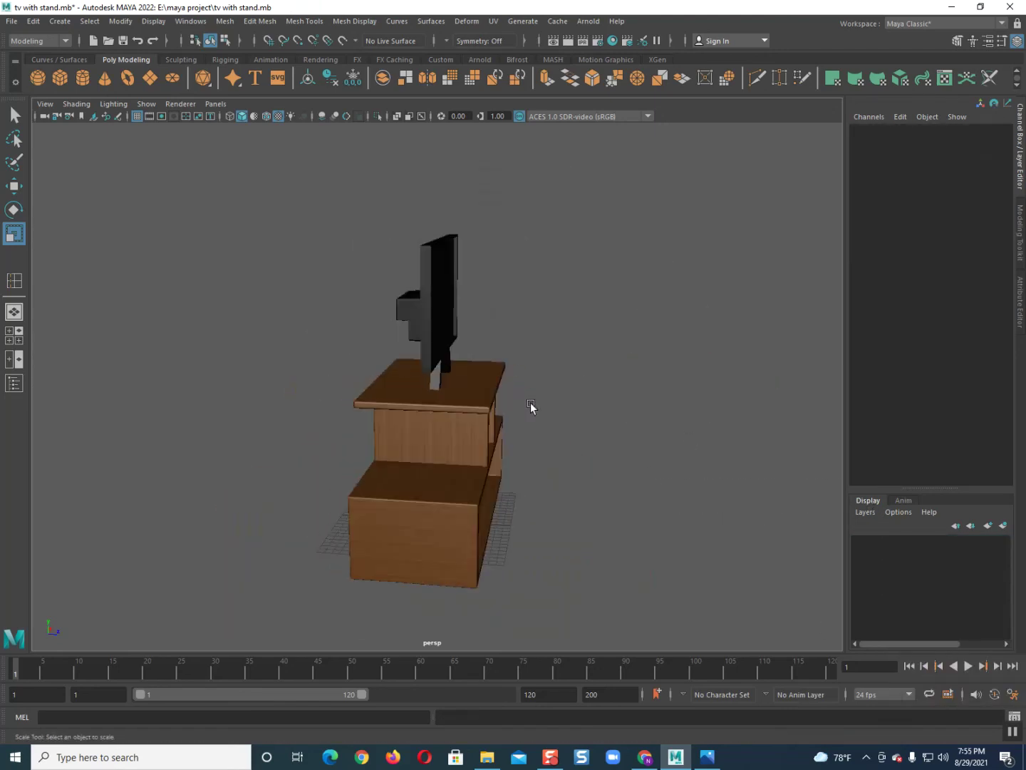
pyautogui.keyDown('alt'); pyautogui.moveTo(447, 370); pyautogui.dragTo(311, 243); pyautogui.keyUp('alt')
pyautogui.click(446, 313)
pyautogui.keyDown('alt'); pyautogui.moveTo(549, 328); pyautogui.dragTo(404, 378); pyautogui.keyUp('alt')
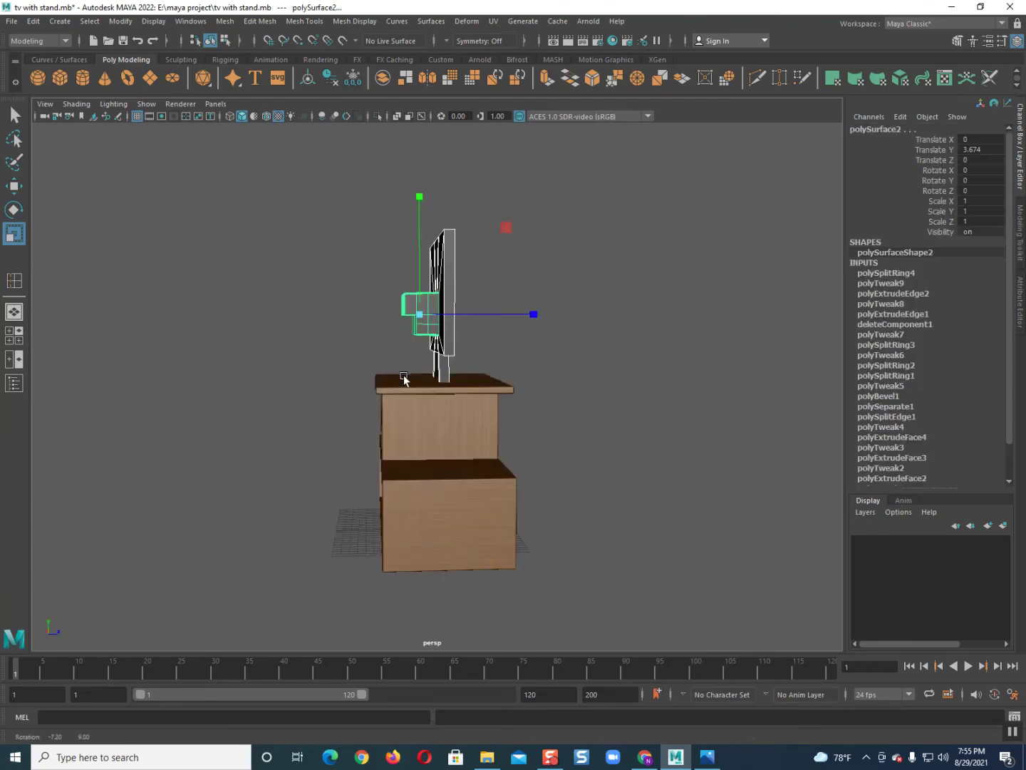
# - Choose an item from the Mesh menu, collapse the channels panel, and view the TV at three-quarter angle
pyautogui.click(226, 21)
pyautogui.click(246, 73)
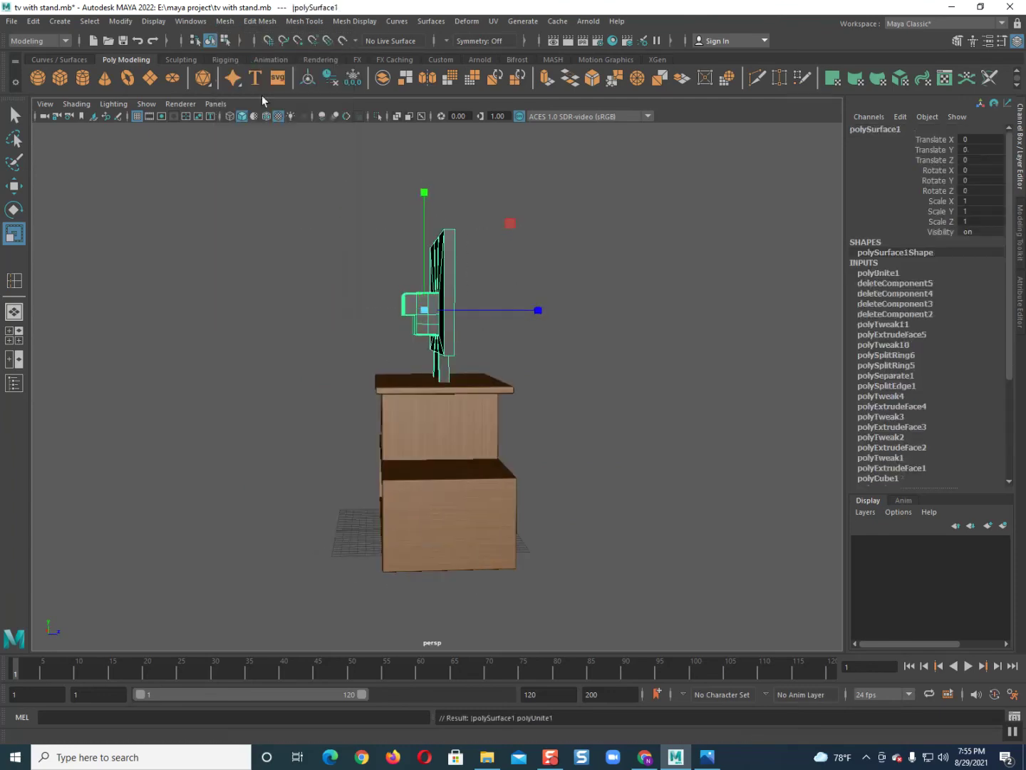
pyautogui.click(343, 305)
pyautogui.moveTo(343, 304)
pyautogui.keyDown('alt'); pyautogui.mouseDown()
pyautogui.moveTo(334, 342)
pyautogui.moveTo(442, 399)
pyautogui.mouseUp(); pyautogui.keyUp('alt')
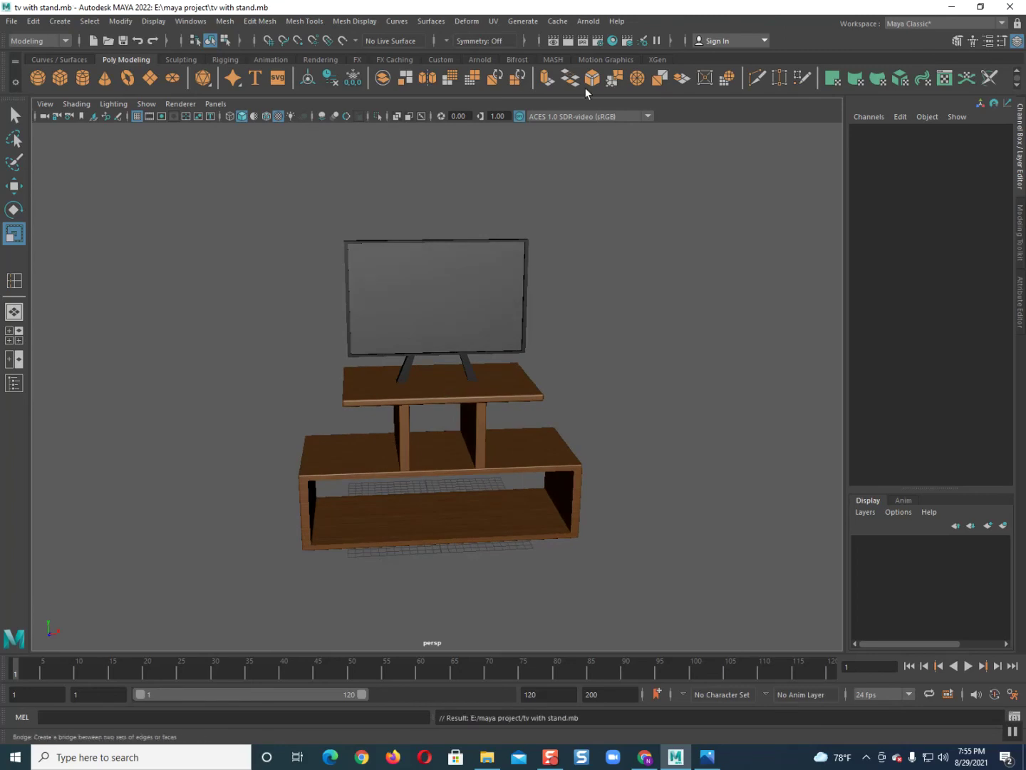
pyautogui.click(1020, 151)
pyautogui.moveTo(654, 337)
pyautogui.keyDown('alt'); pyautogui.mouseDown()
pyautogui.moveTo(589, 335)
pyautogui.moveTo(585, 374)
pyautogui.moveTo(574, 339)
pyautogui.moveTo(612, 343)
pyautogui.moveTo(439, 374)
pyautogui.moveTo(503, 383)
pyautogui.moveTo(538, 401)
pyautogui.moveTo(526, 412)
pyautogui.moveTo(570, 388)
pyautogui.moveTo(497, 410)
pyautogui.moveTo(482, 502)
pyautogui.moveTo(468, 506)
pyautogui.moveTo(534, 474)
pyautogui.moveTo(444, 465)
pyautogui.moveTo(498, 448)
pyautogui.mouseUp(); pyautogui.keyUp('alt')
pyautogui.scroll(3, 514, 394)
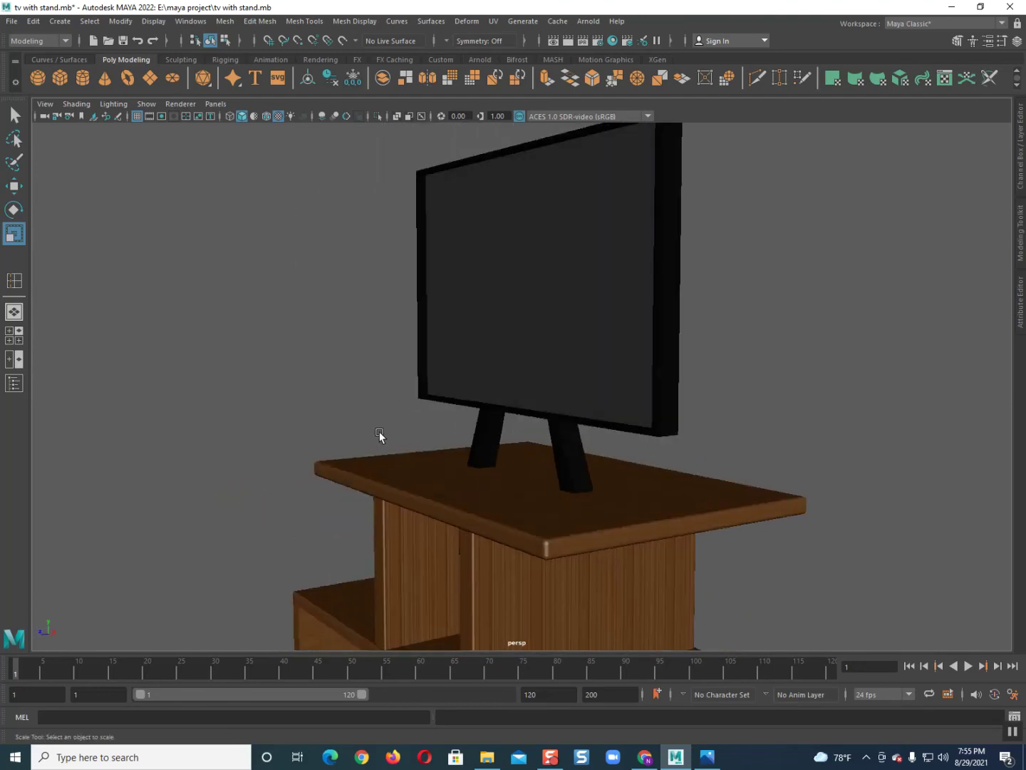